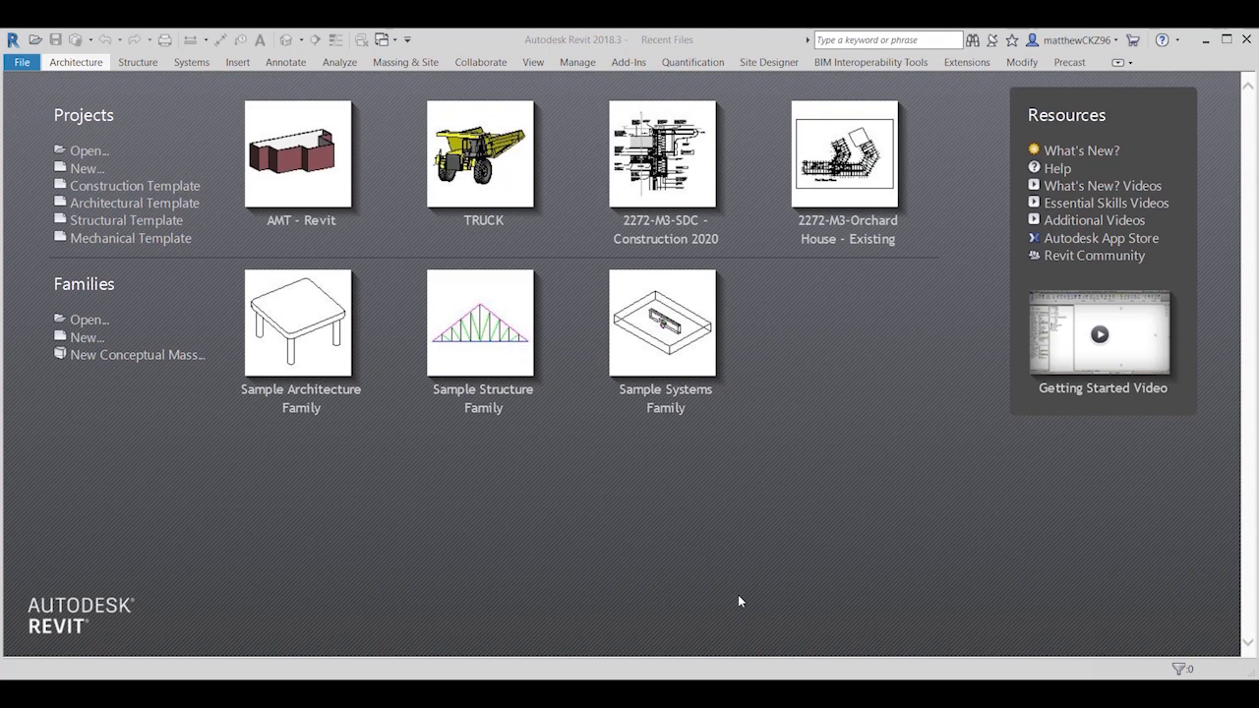
Step: Open the recent project AMT - Revit in its 3D view
{"action": "left_click", "coordinate": [314, 222]}
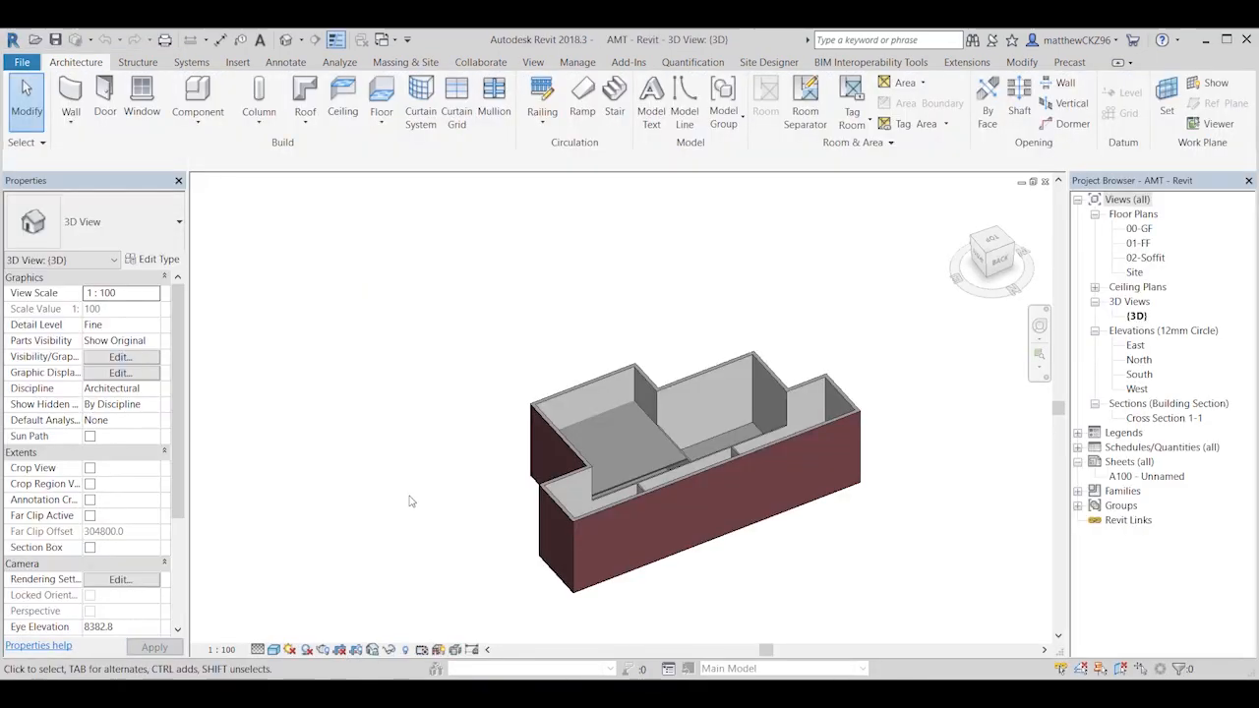
{"action": "middle_click_drag", "start_coordinate": [482, 550], "coordinate": [591, 556], "text": "shift"}
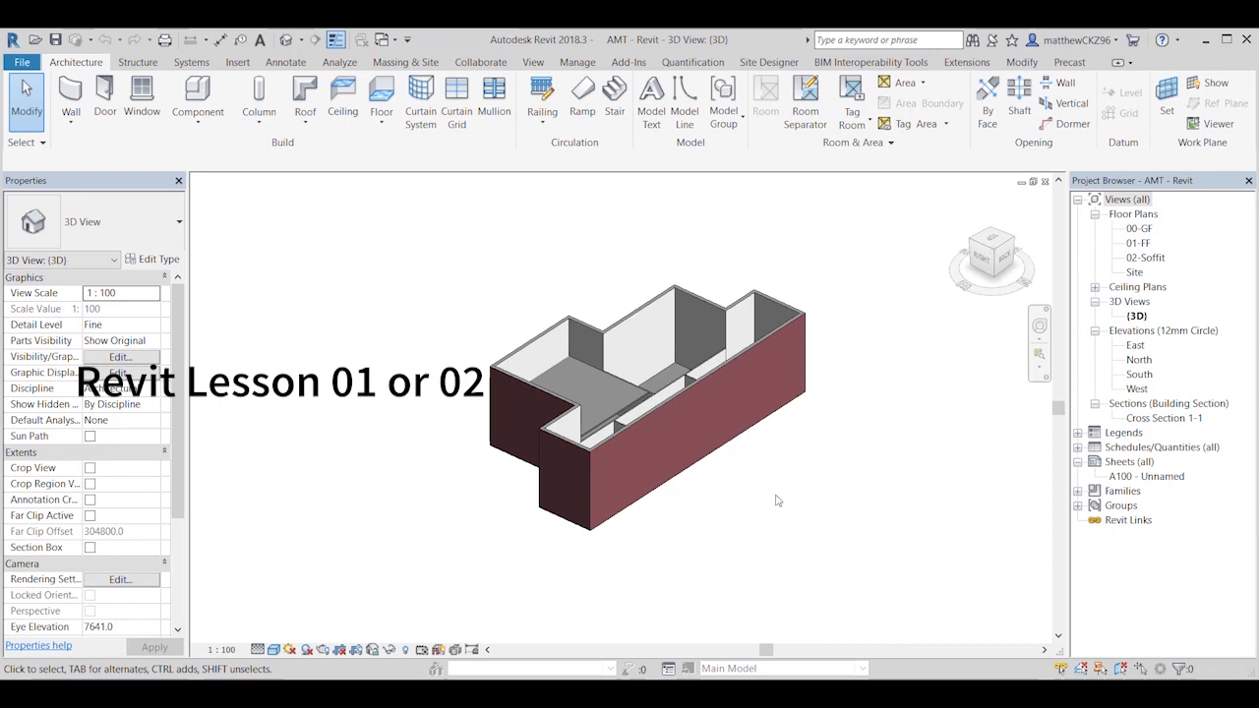
{"action": "middle_click_drag", "start_coordinate": [776, 500], "coordinate": [570, 585], "text": "shift"}
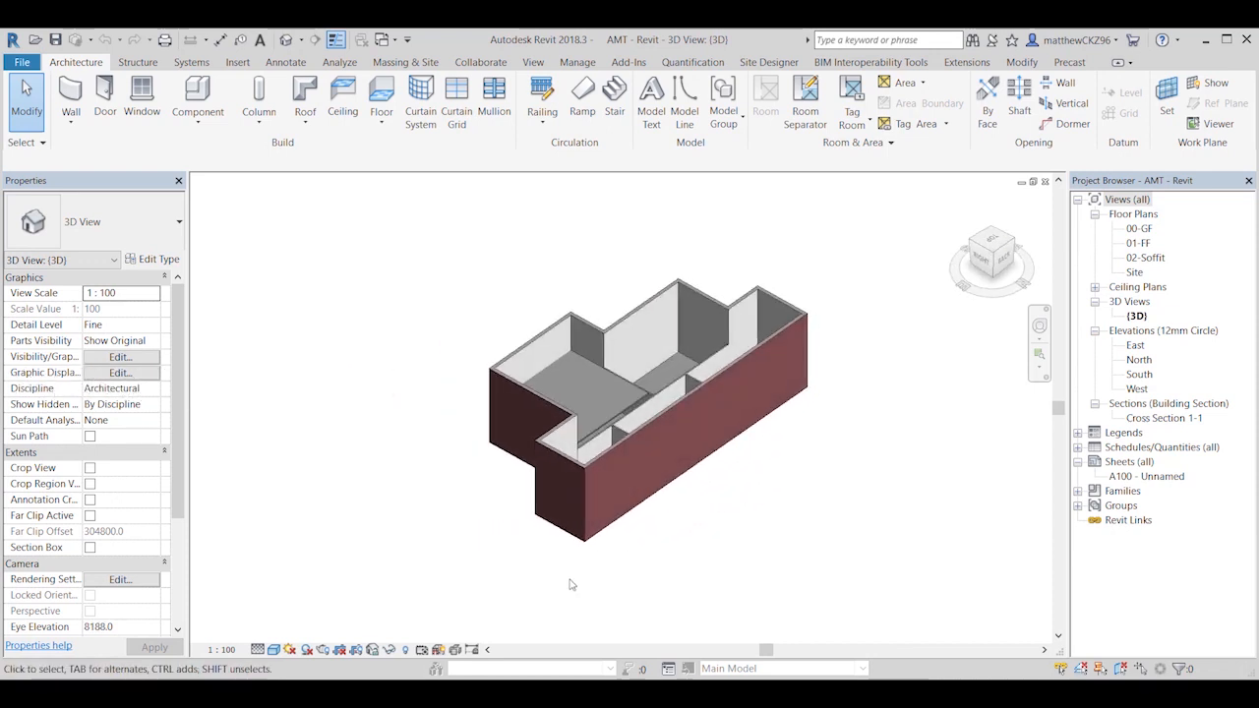
{"action": "middle_click_drag", "start_coordinate": [727, 345], "coordinate": [668, 432], "text": "shift"}
Step: Select the recessed front wall beside the interior door in the 3D model and examine its base constraint and base offset
{"action": "left_click", "coordinate": [693, 452]}
{"action": "scroll", "coordinate": [688, 502], "scroll_direction": "up", "scroll_amount": 3}
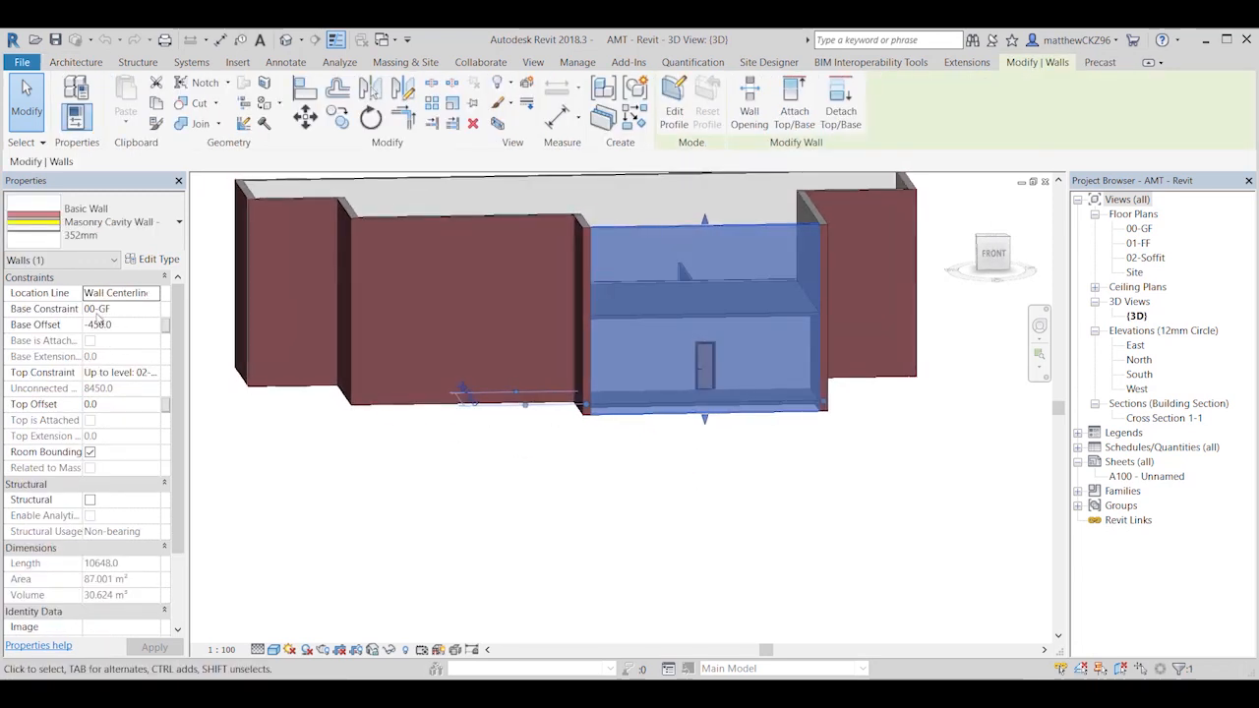
{"action": "scroll", "coordinate": [321, 426], "scroll_direction": "down", "scroll_amount": 2}
{"action": "middle_click_drag", "start_coordinate": [246, 426], "coordinate": [327, 471]}
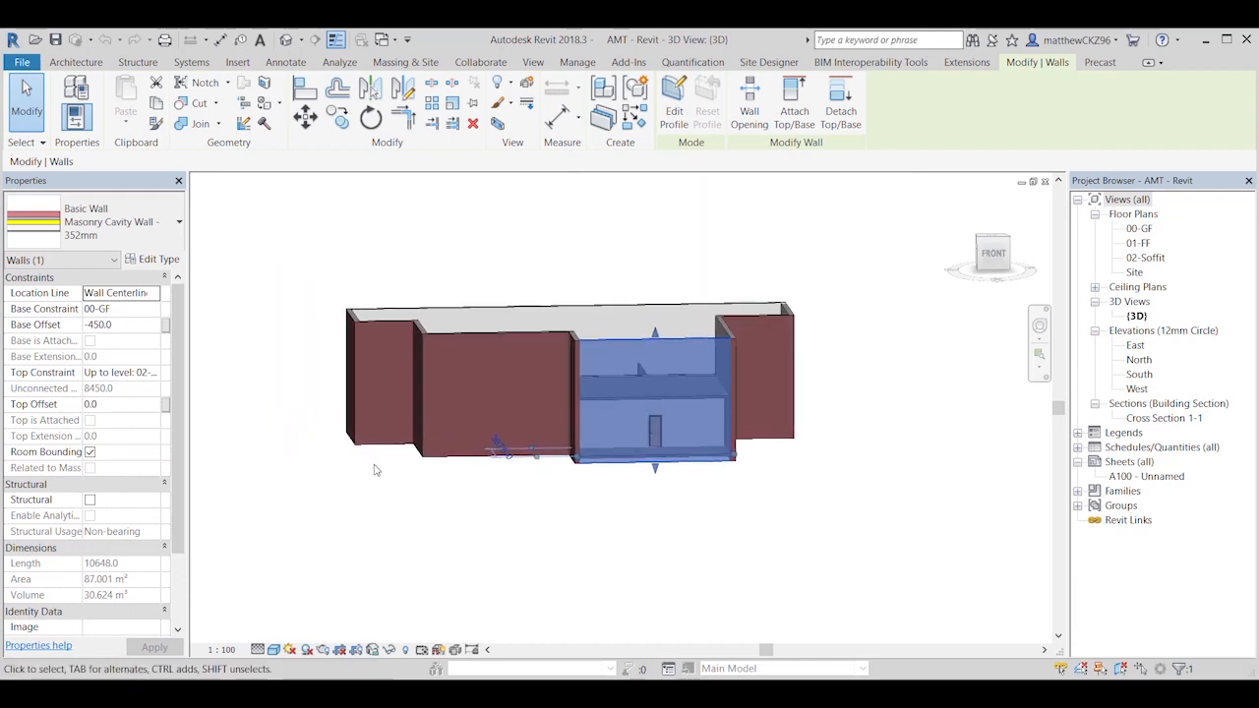
{"action": "scroll", "coordinate": [599, 516], "scroll_direction": "up", "scroll_amount": 1}
{"action": "middle_click_drag", "start_coordinate": [590, 505], "coordinate": [637, 542]}
{"action": "left_click", "coordinate": [985, 543]}
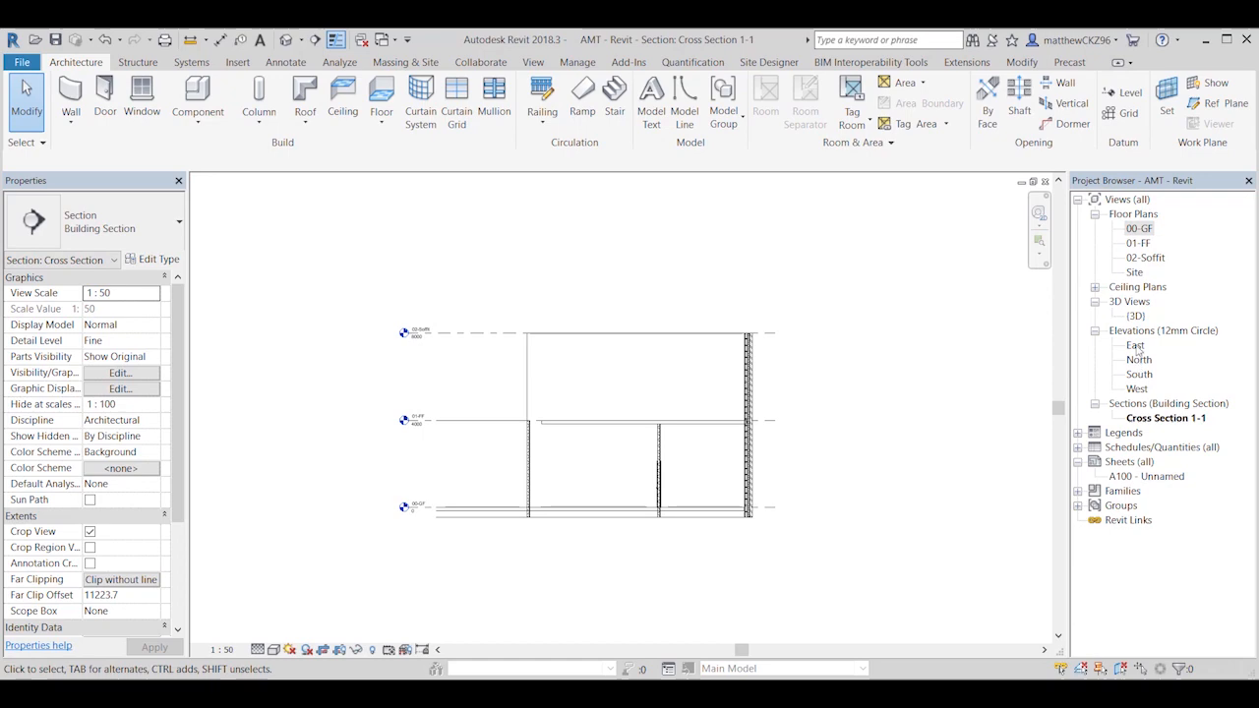
Step: Open the East elevation and set its view scale to 1:50 and its detail level to Fine
{"action": "double_click", "coordinate": [1136, 346]}
{"action": "scroll", "coordinate": [995, 460], "scroll_direction": "down", "scroll_amount": 2}
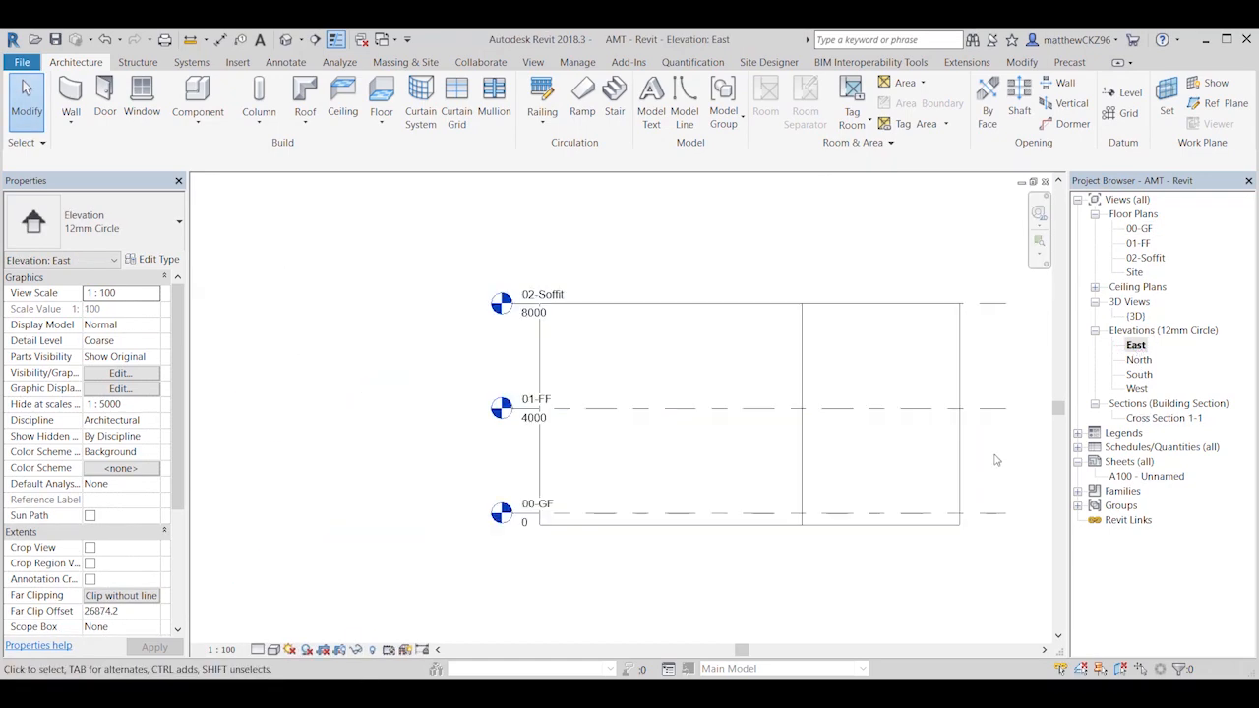
{"action": "left_click", "coordinate": [221, 649]}
{"action": "left_click", "coordinate": [246, 539]}
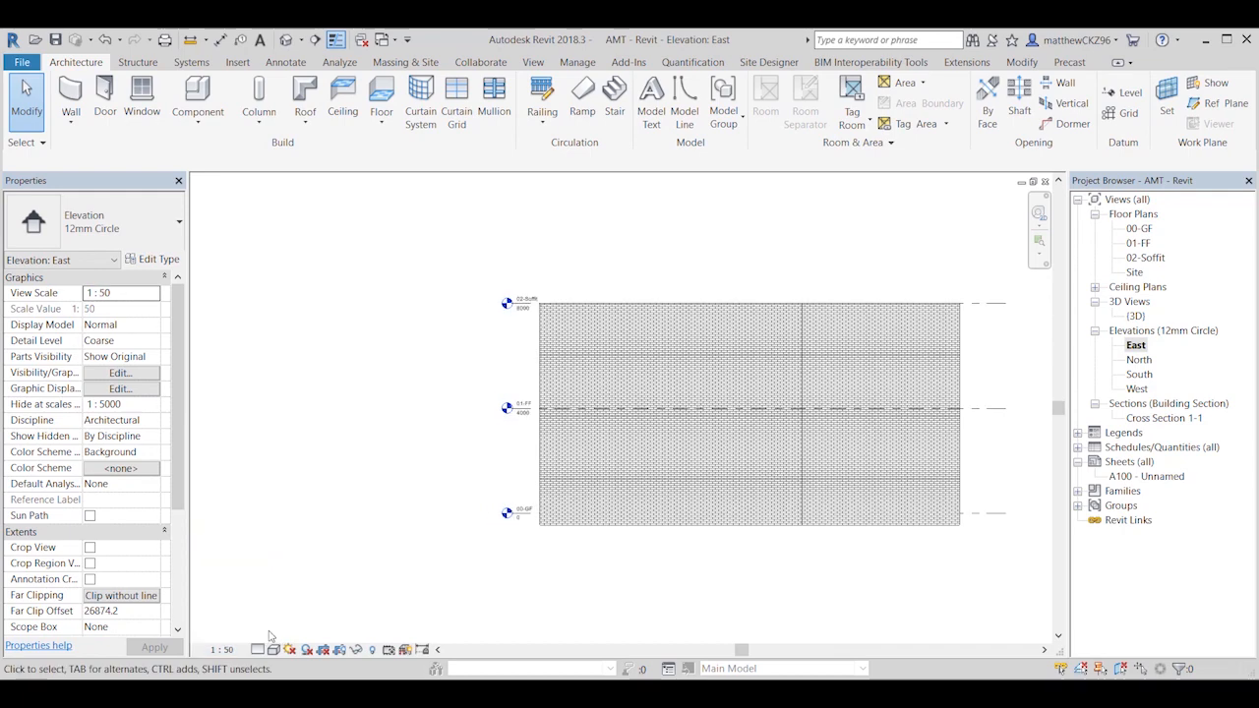
{"action": "left_click", "coordinate": [258, 650]}
{"action": "left_click", "coordinate": [280, 630]}
Step: Extend the head ends of the aligned level lines farther out from the building by moving the 01-FF end
{"action": "left_click", "coordinate": [513, 407]}
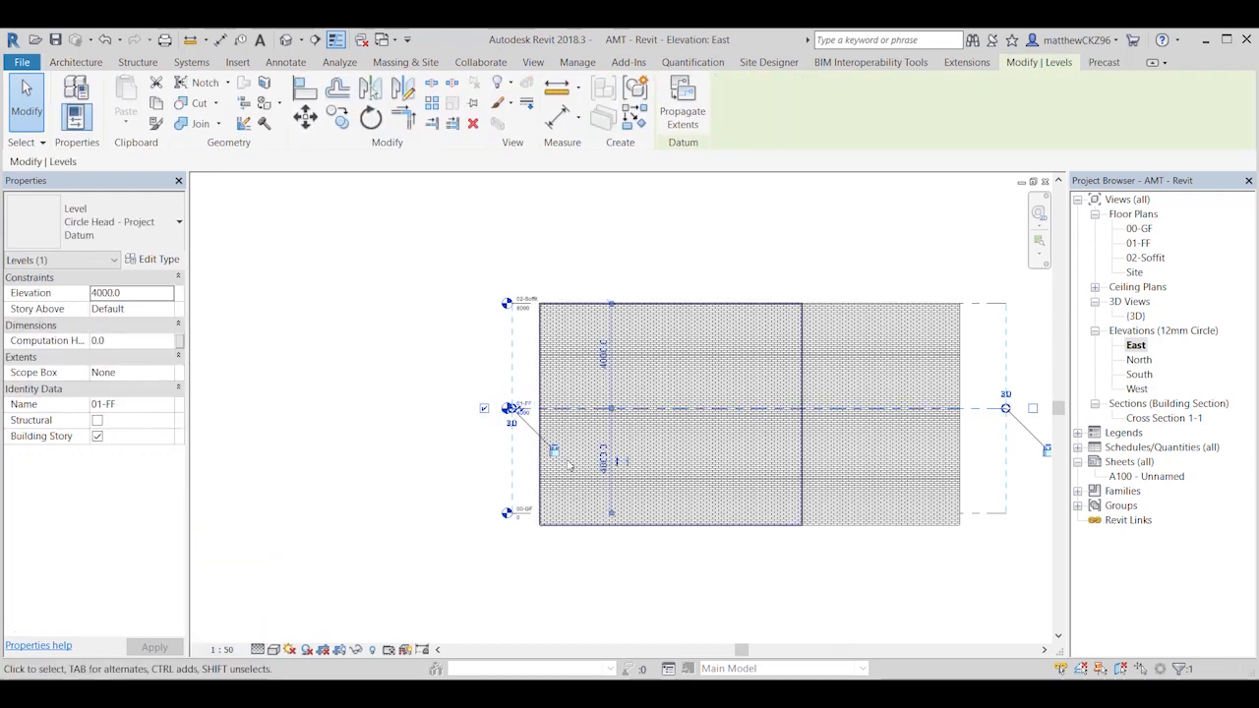
{"action": "scroll", "coordinate": [513, 409], "scroll_direction": "up", "scroll_amount": 2}
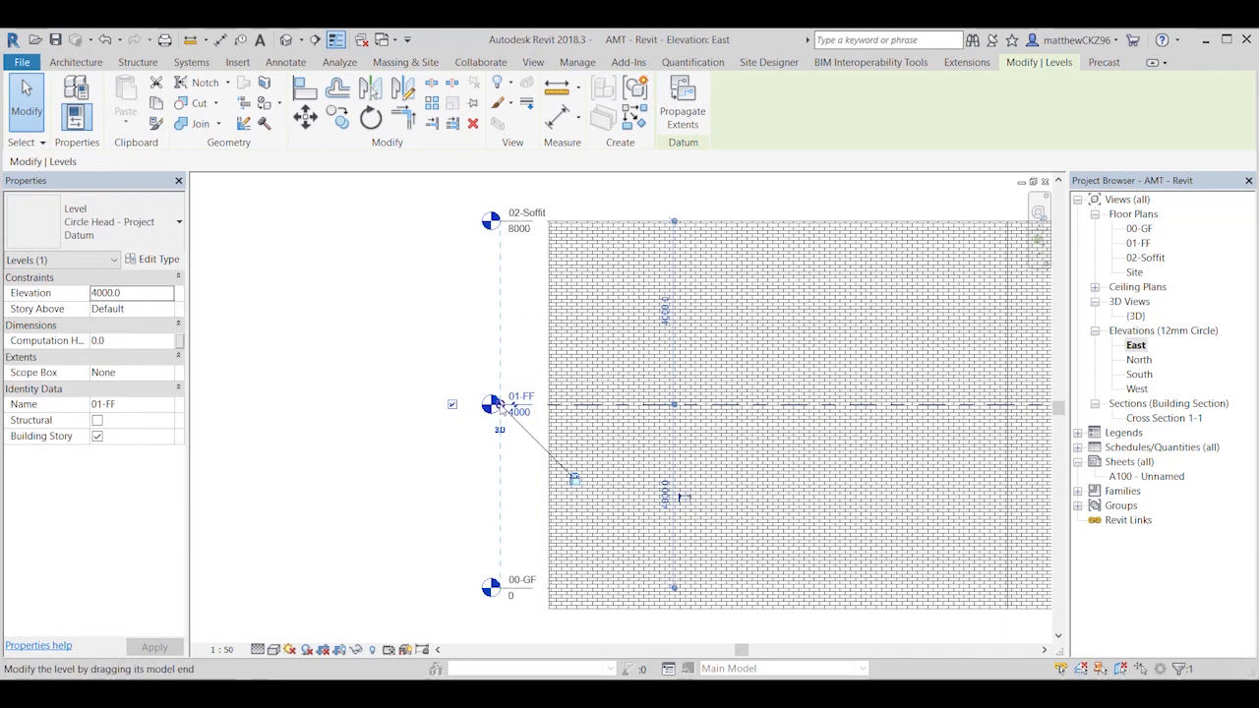
{"action": "scroll", "coordinate": [500, 408], "scroll_direction": "down", "scroll_amount": 1}
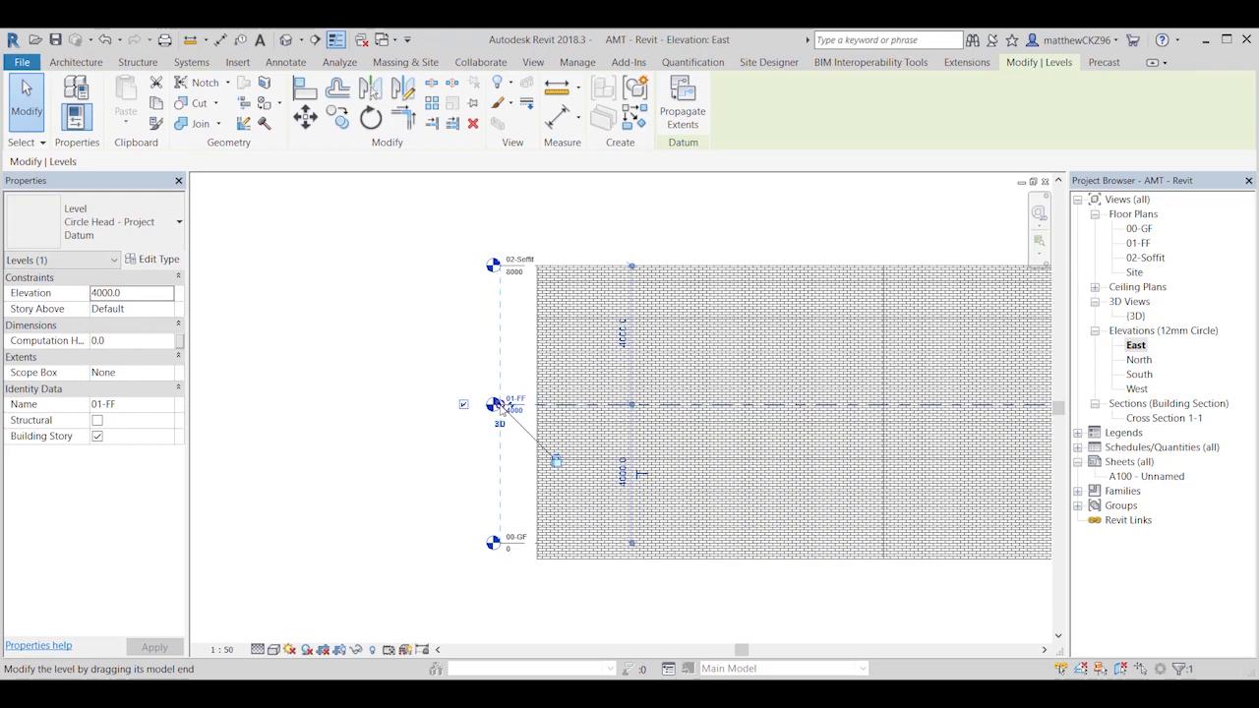
{"action": "left_click_drag", "start_coordinate": [492, 404], "coordinate": [365, 404]}
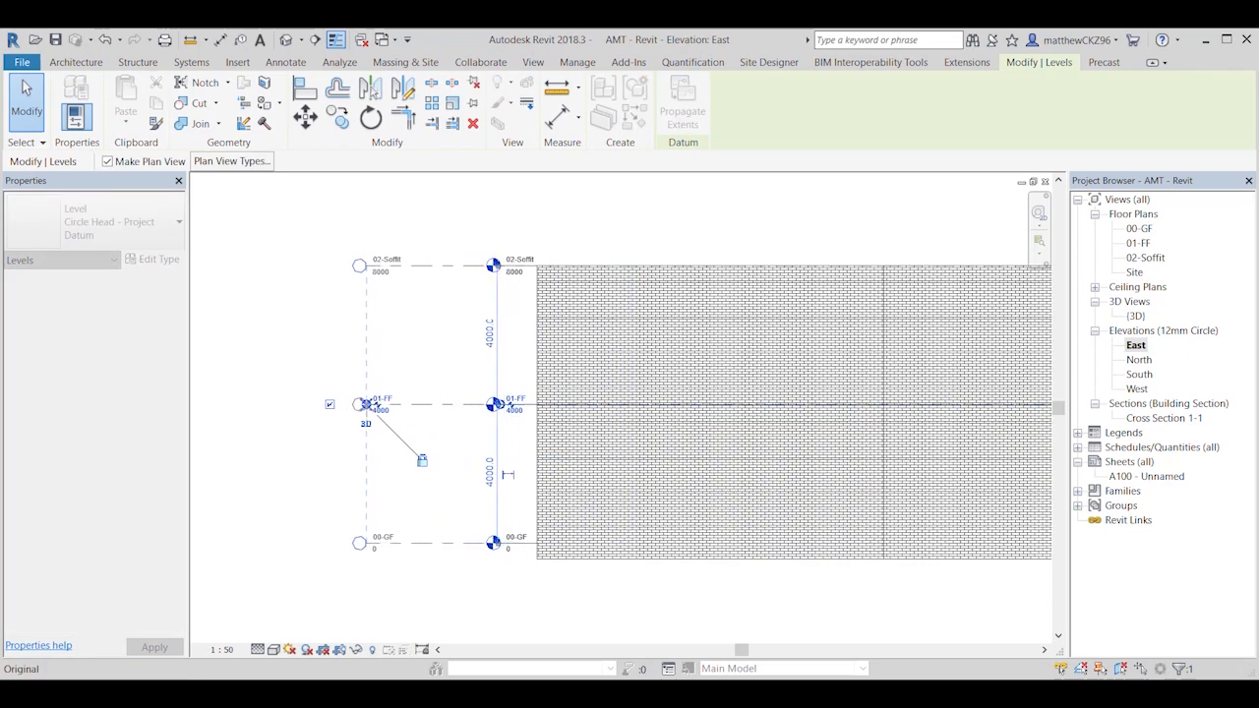
{"action": "left_click", "coordinate": [495, 587]}
{"action": "middle_click_drag", "start_coordinate": [494, 578], "coordinate": [446, 505]}
{"action": "scroll", "coordinate": [446, 505], "scroll_direction": "down", "scroll_amount": 1}
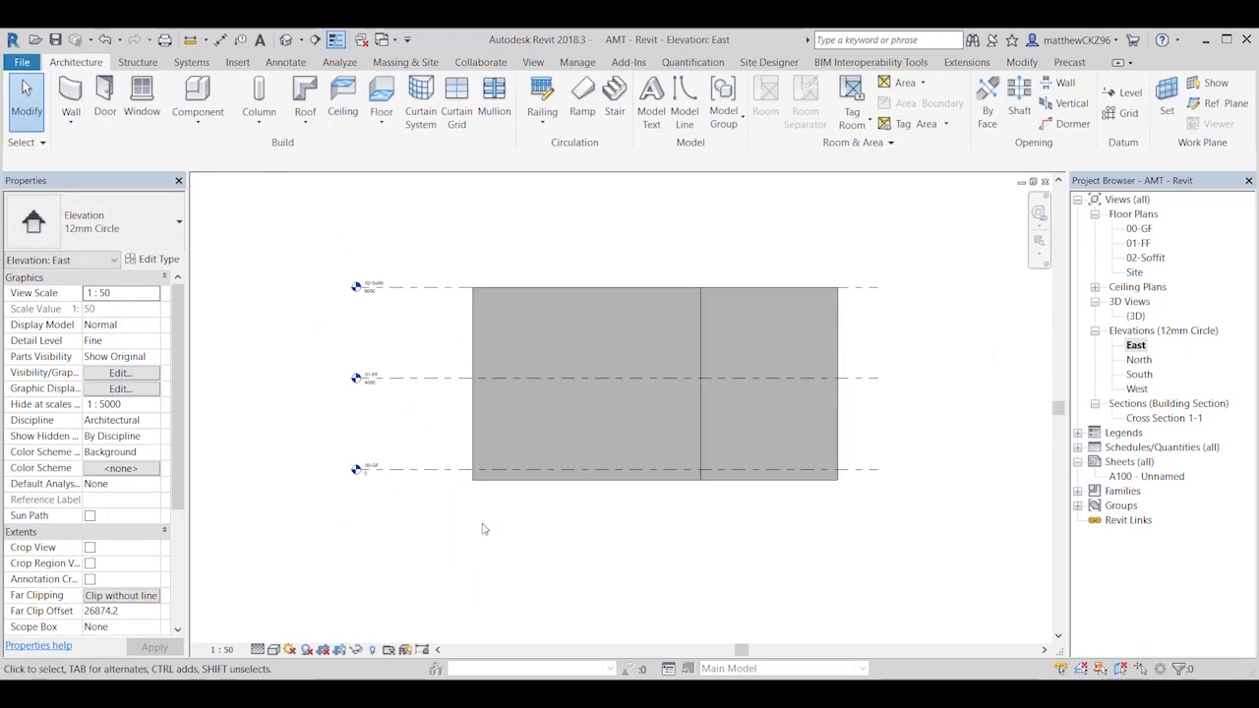
{"action": "scroll", "coordinate": [418, 551], "scroll_direction": "up", "scroll_amount": 1}
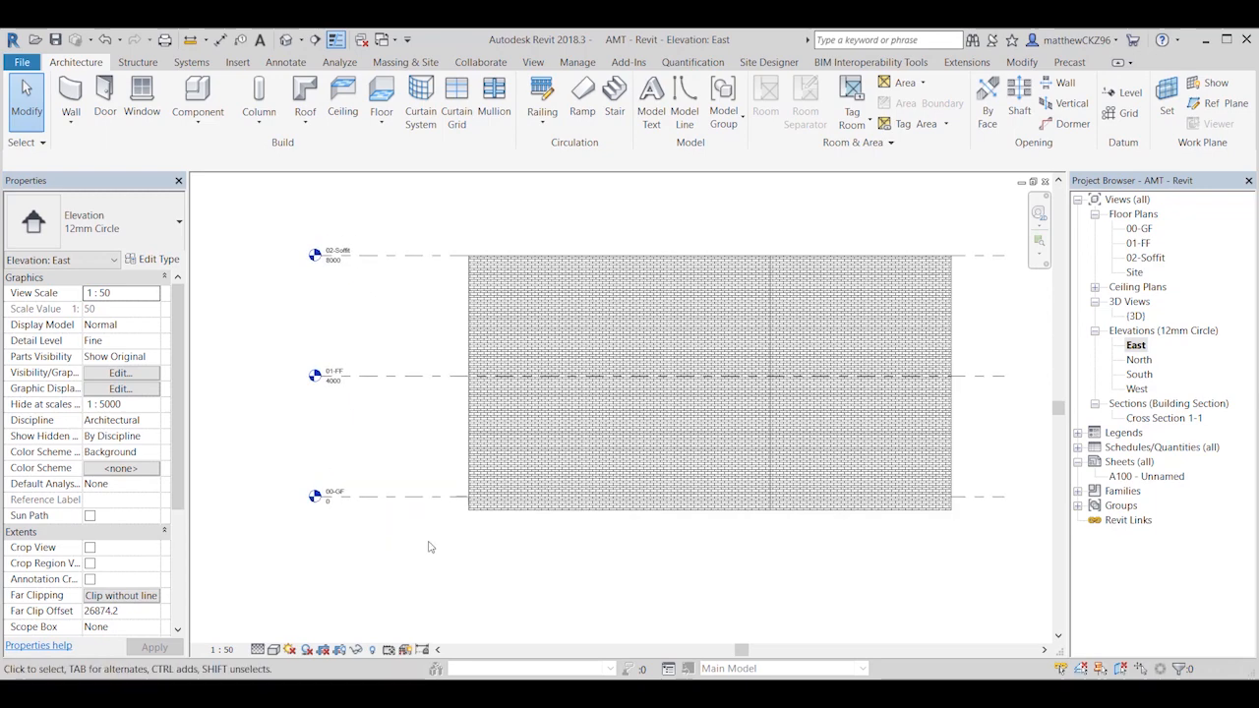
Step: Copy level 00-GF vertically downward by 450 mm
{"action": "left_click", "coordinate": [324, 496]}
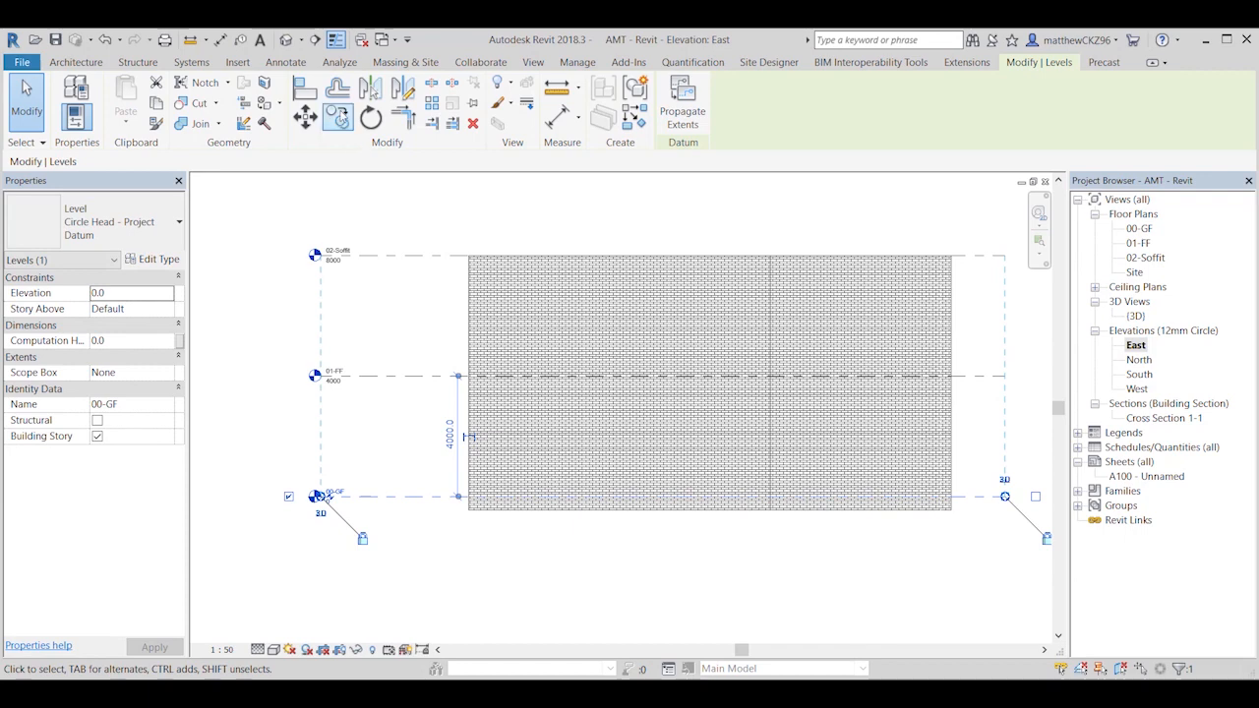
{"action": "left_click", "coordinate": [338, 117]}
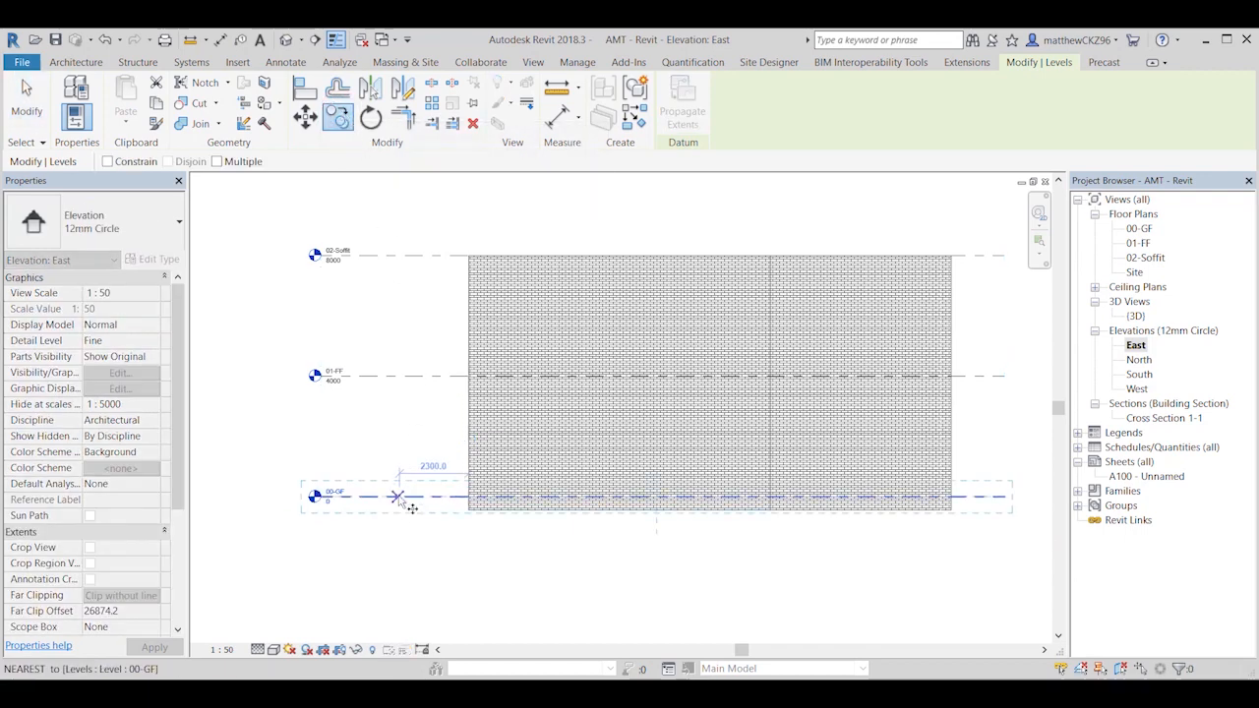
{"action": "left_click", "coordinate": [397, 496]}
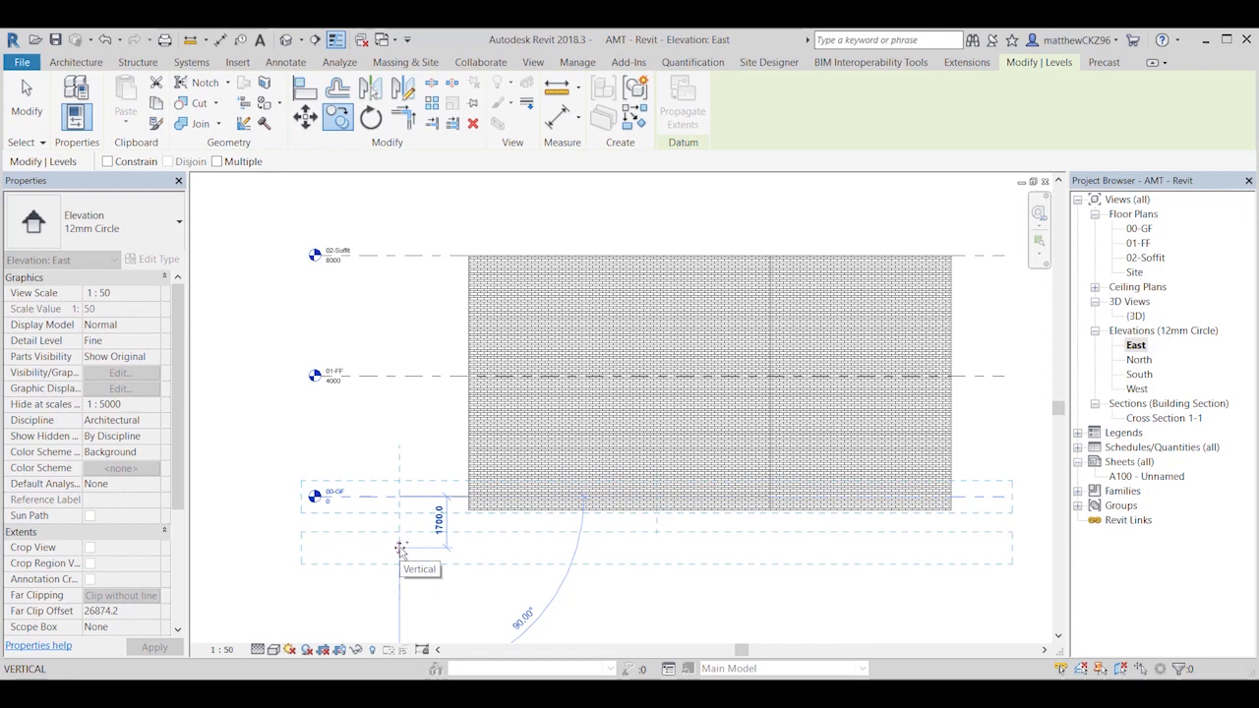
{"action": "type", "text": "450"}
{"action": "key", "text": "Return"}
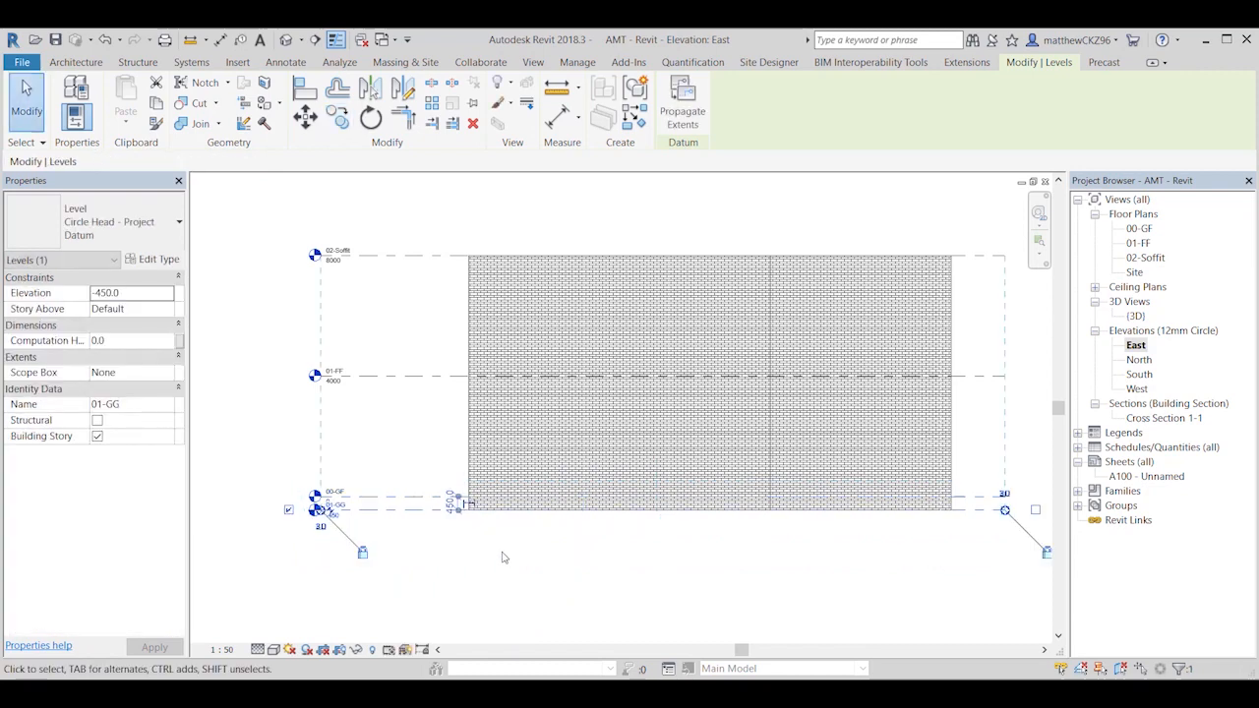
{"action": "left_click", "coordinate": [502, 553]}
Step: Add an elbow to the copied level 01-GG and shift its head down, clear of the 00-GF label
{"action": "scroll", "coordinate": [347, 551], "scroll_direction": "up", "scroll_amount": 2}
{"action": "scroll", "coordinate": [347, 551], "scroll_direction": "up", "scroll_amount": 3}
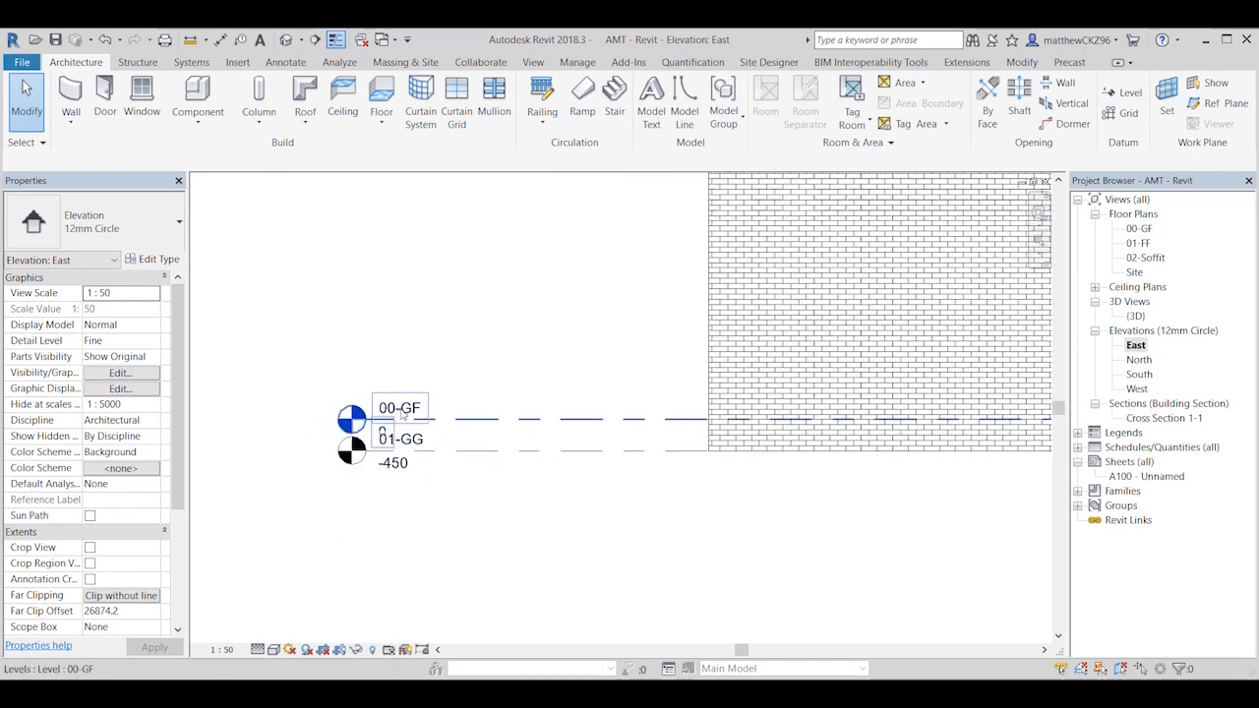
{"action": "left_click", "coordinate": [497, 451]}
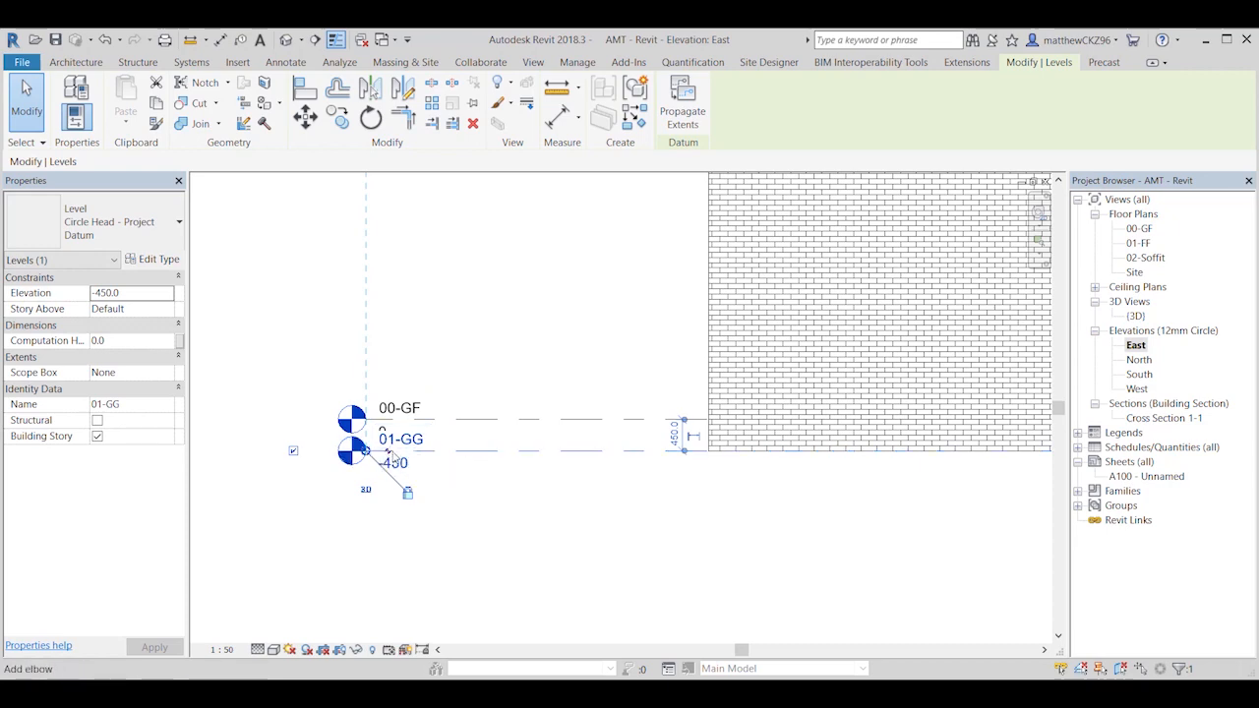
{"action": "left_click", "coordinate": [388, 457]}
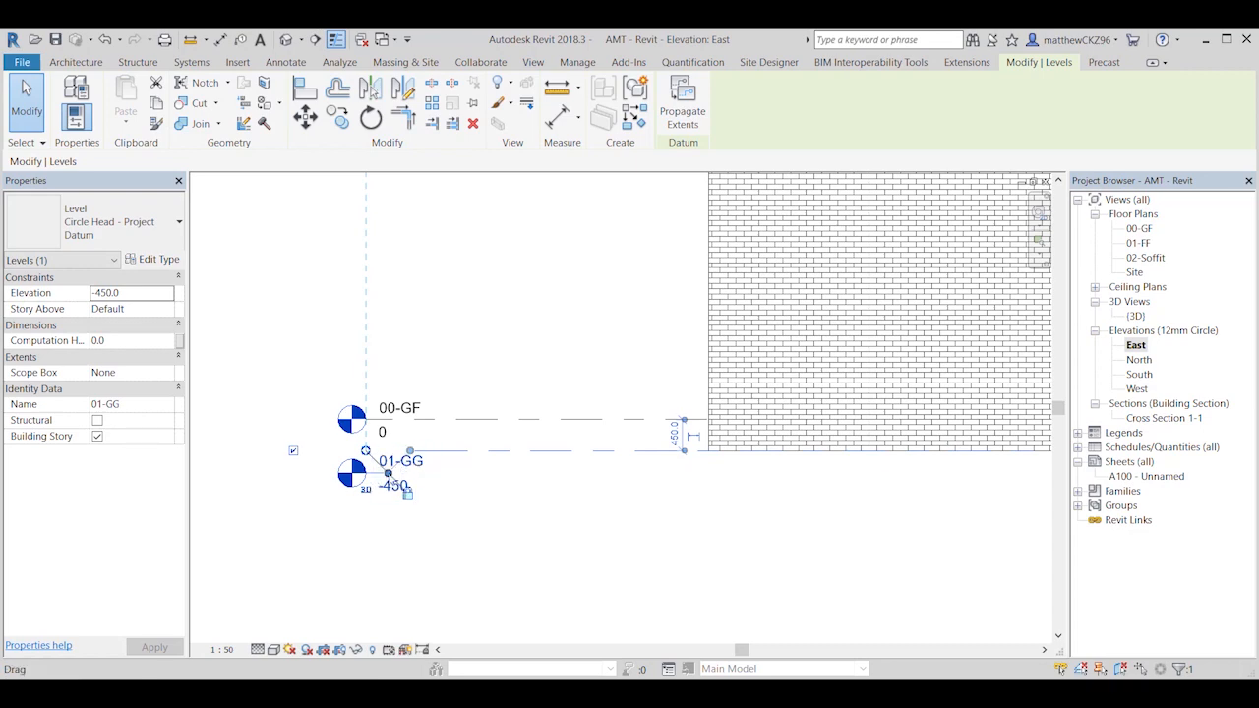
{"action": "left_click_drag", "start_coordinate": [388, 474], "coordinate": [407, 495]}
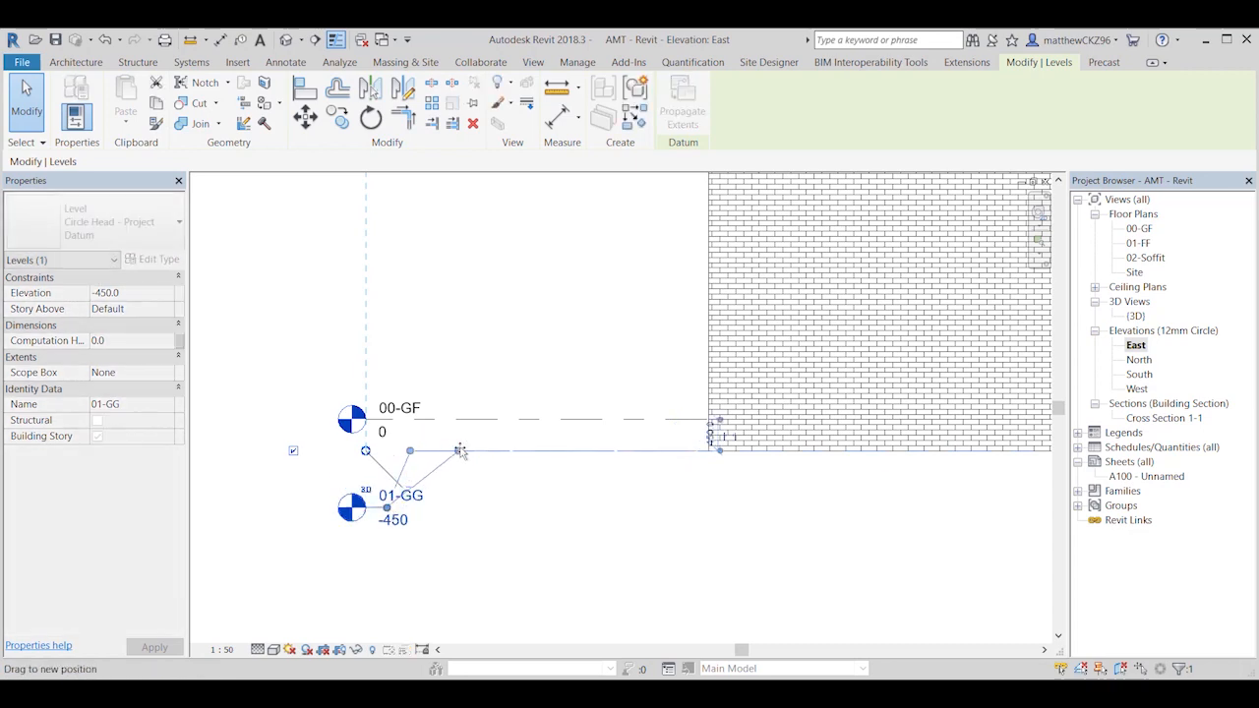
{"action": "left_click", "coordinate": [458, 531]}
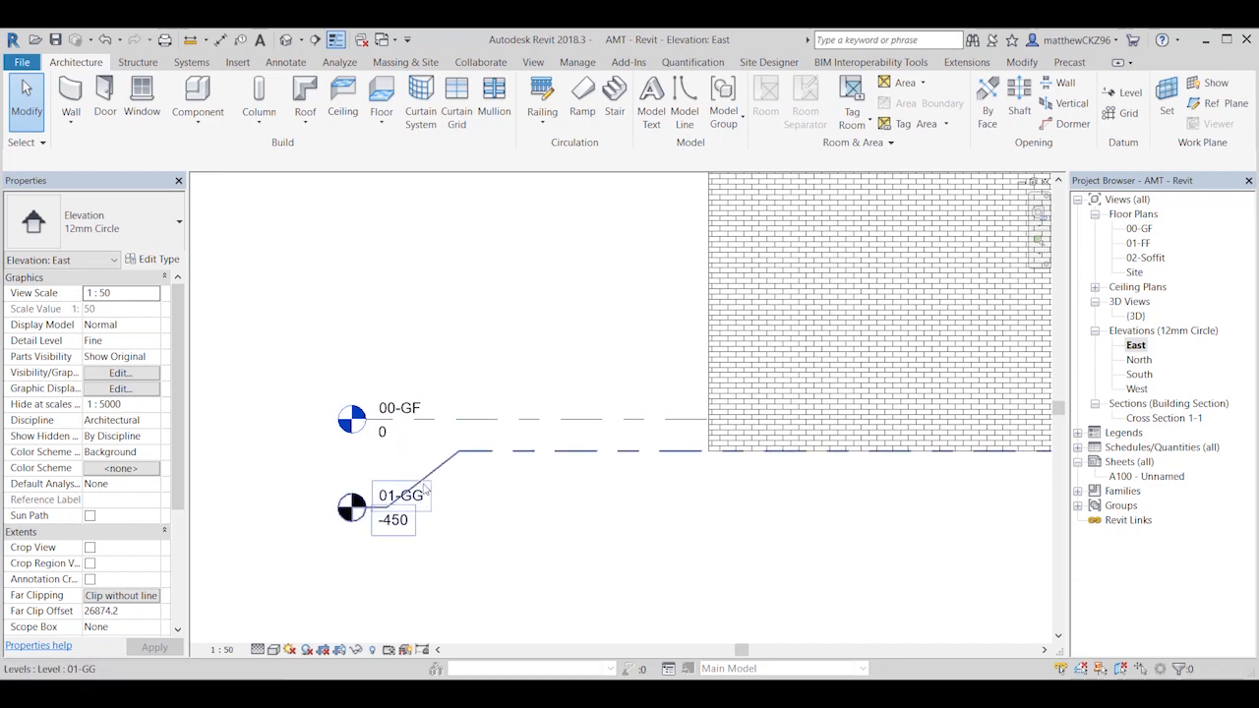
Step: Examine level 01-GG and its head symbol against the other levels in the East elevation
{"action": "scroll", "coordinate": [438, 482], "scroll_direction": "down", "scroll_amount": 2}
{"action": "middle_click_drag", "start_coordinate": [439, 462], "coordinate": [371, 494]}
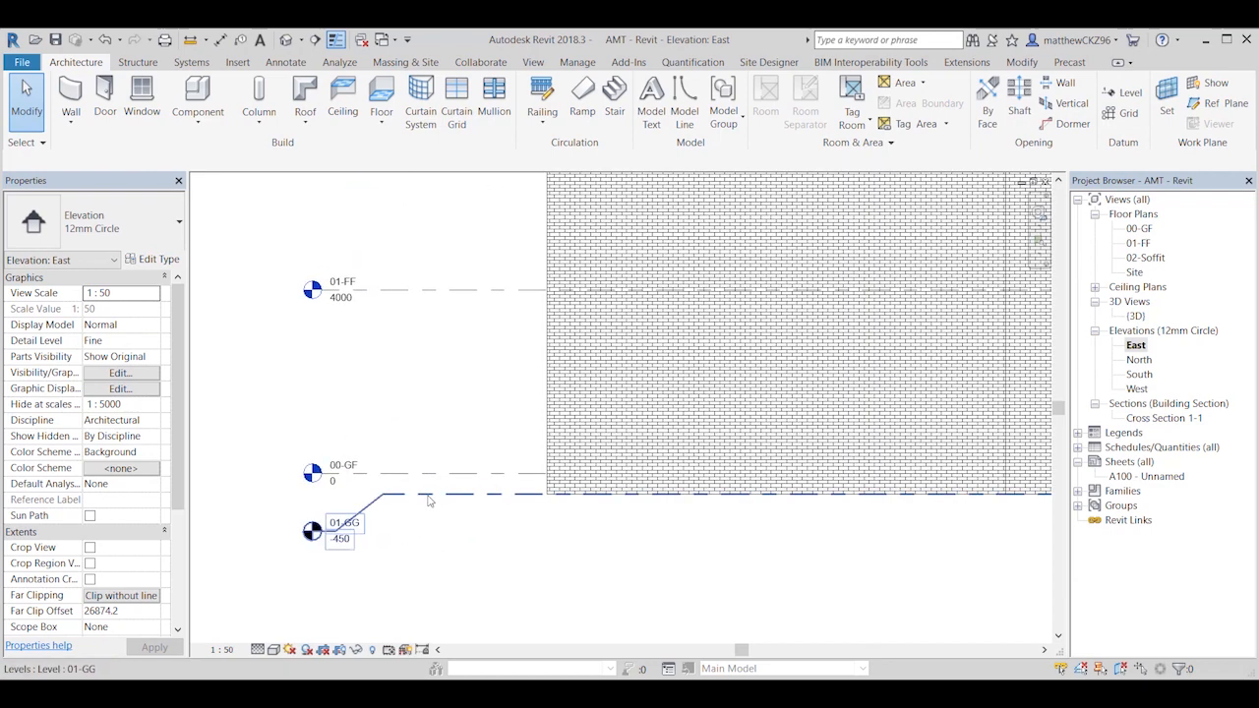
{"action": "left_click", "coordinate": [372, 494]}
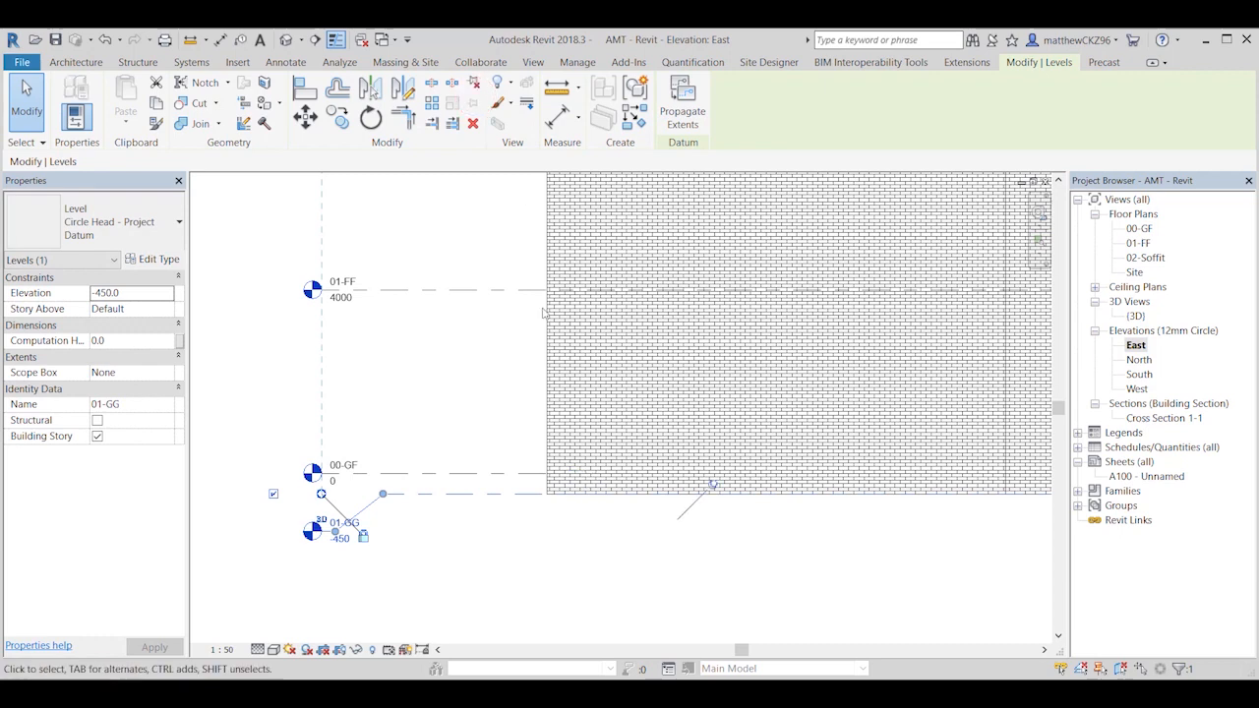
{"action": "left_click", "coordinate": [477, 584]}
{"action": "scroll", "coordinate": [496, 565], "scroll_direction": "down", "scroll_amount": 1}
{"action": "scroll", "coordinate": [461, 561], "scroll_direction": "up", "scroll_amount": 1}
{"action": "mouse_move", "coordinate": [497, 566]}
{"action": "middle_mouse_down"}
{"action": "mouse_move", "coordinate": [418, 563]}
{"action": "mouse_move", "coordinate": [545, 566]}
{"action": "middle_mouse_up"}
{"action": "scroll", "coordinate": [456, 561], "scroll_direction": "down", "scroll_amount": 5}
{"action": "scroll", "coordinate": [580, 564], "scroll_direction": "up", "scroll_amount": 3}
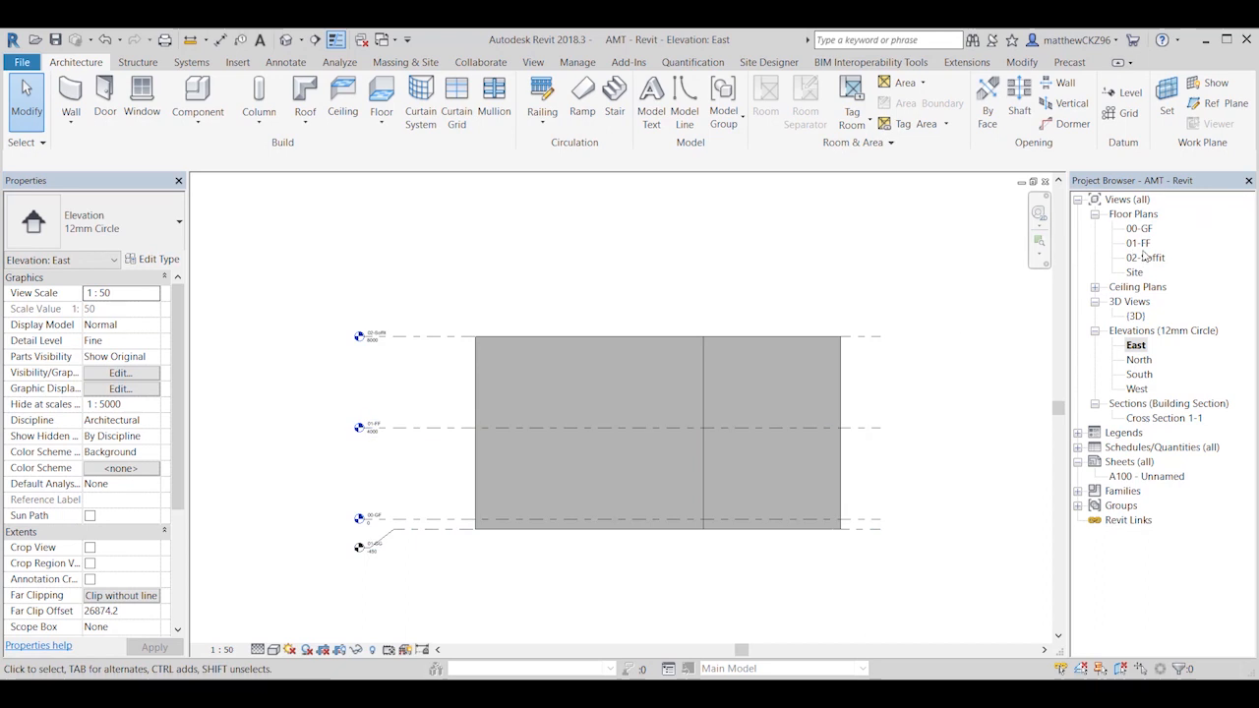
Step: Create a floor plan view for level 01-GG
{"action": "left_click", "coordinate": [533, 62]}
{"action": "left_click", "coordinate": [620, 82]}
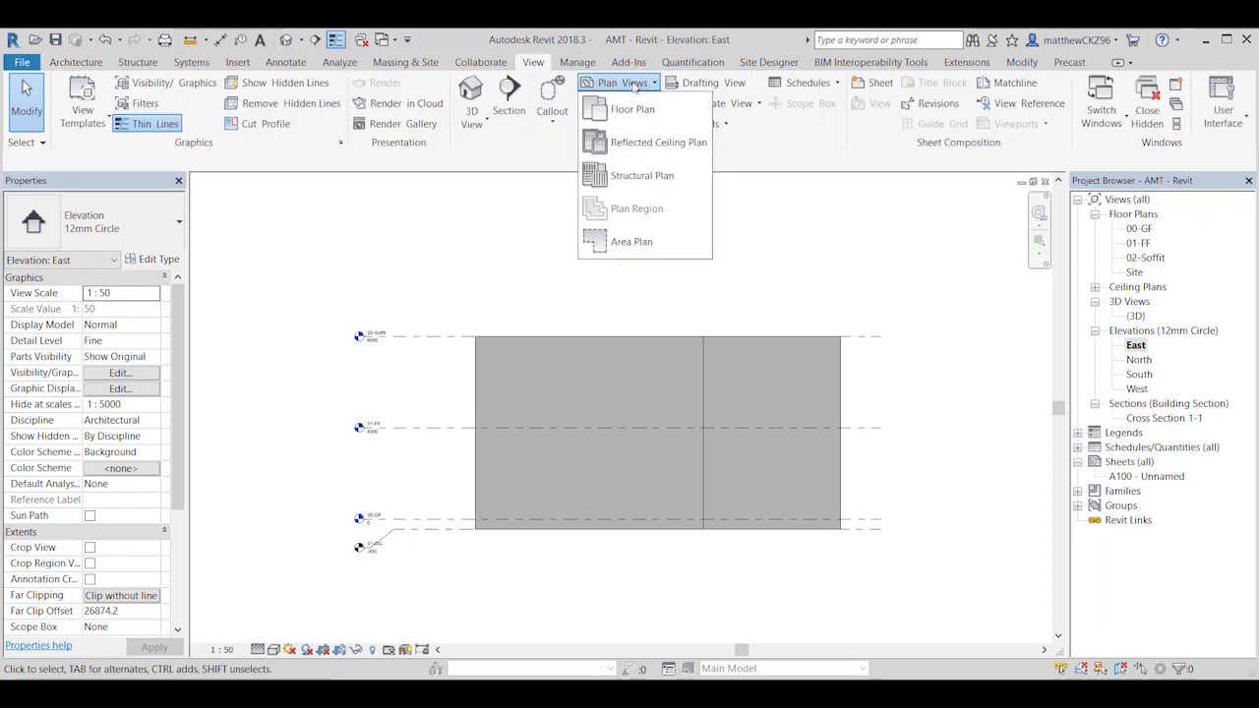
{"action": "left_click", "coordinate": [649, 116]}
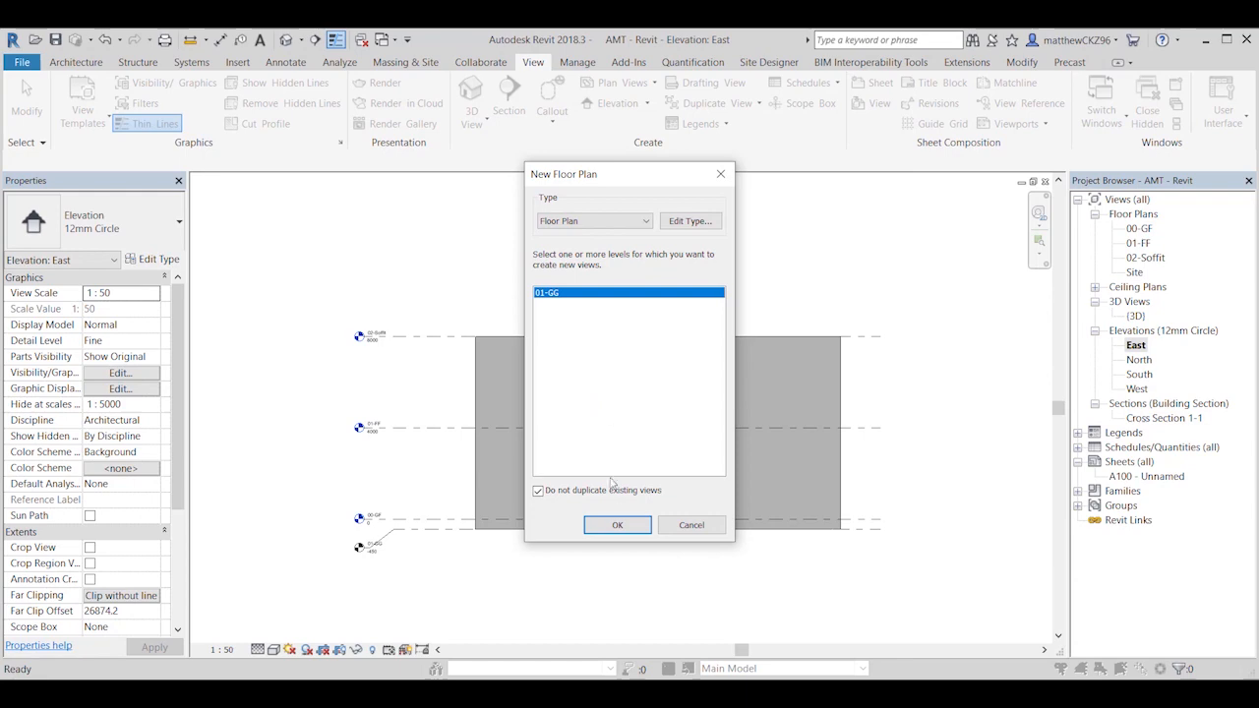
{"action": "left_click", "coordinate": [616, 524]}
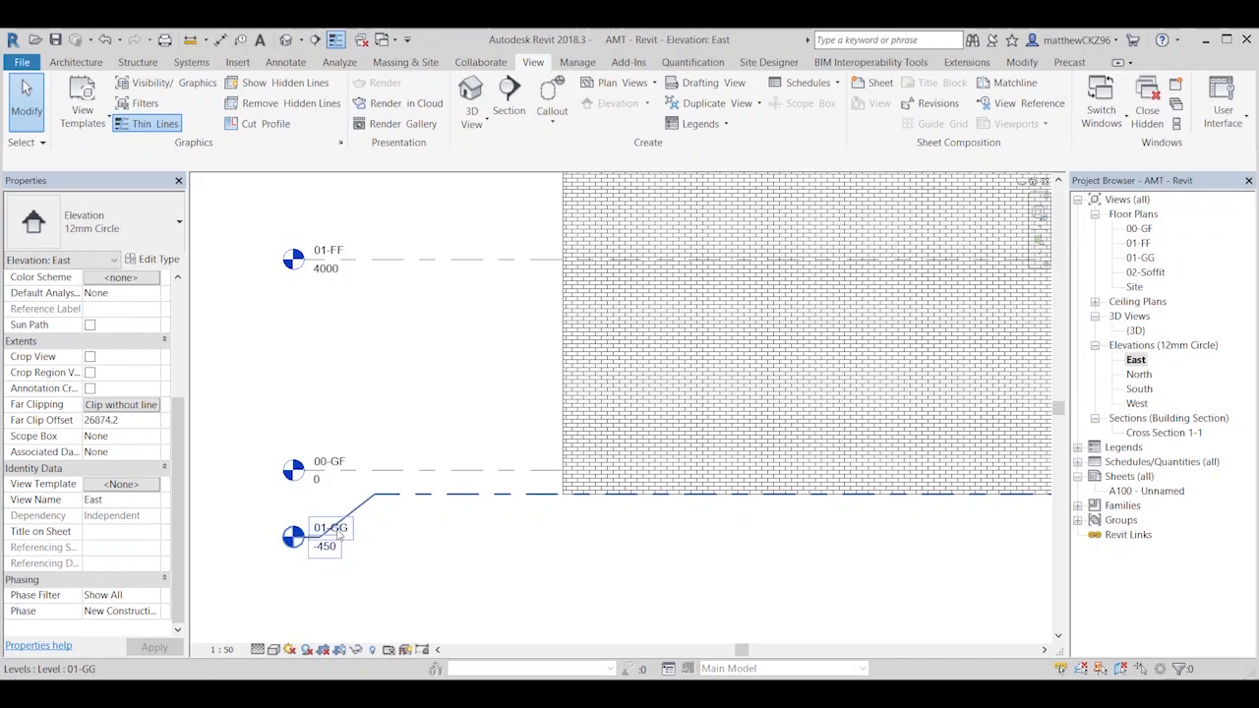
Step: Rename level 01-GG to -01 - FL and rename its corresponding views to match
{"action": "scroll", "coordinate": [411, 529], "scroll_direction": "up", "scroll_amount": 2}
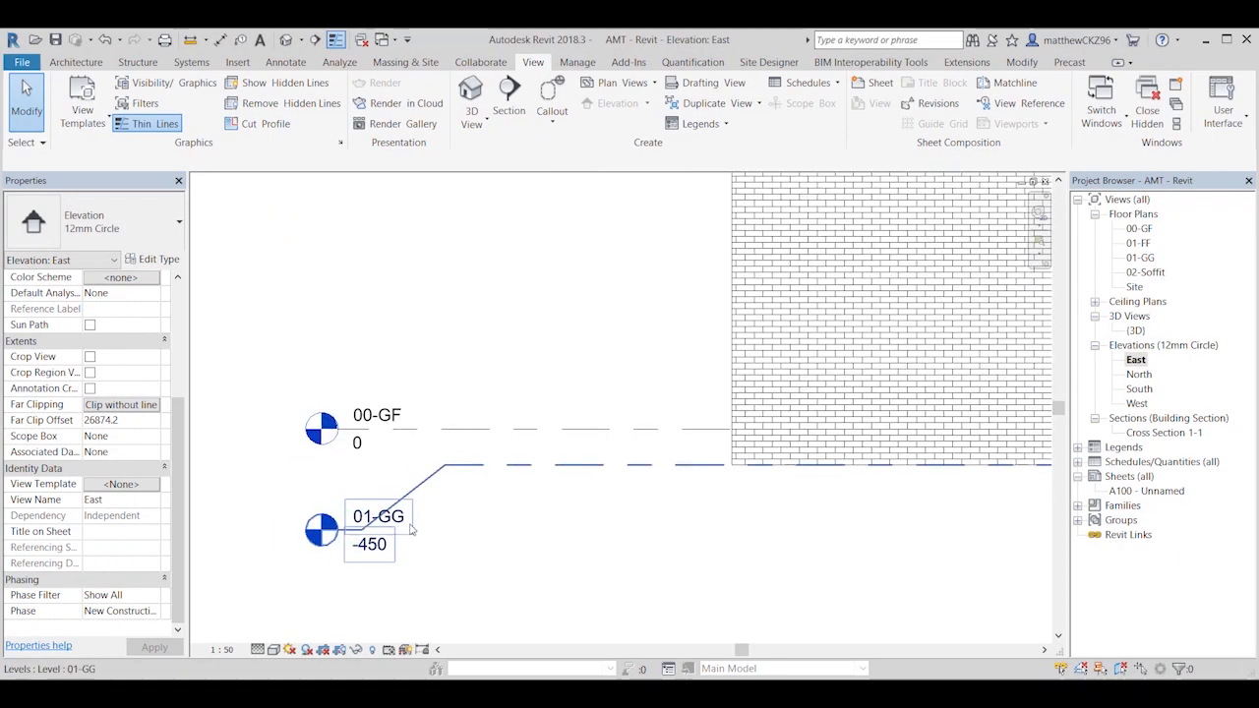
{"action": "left_click", "coordinate": [411, 529]}
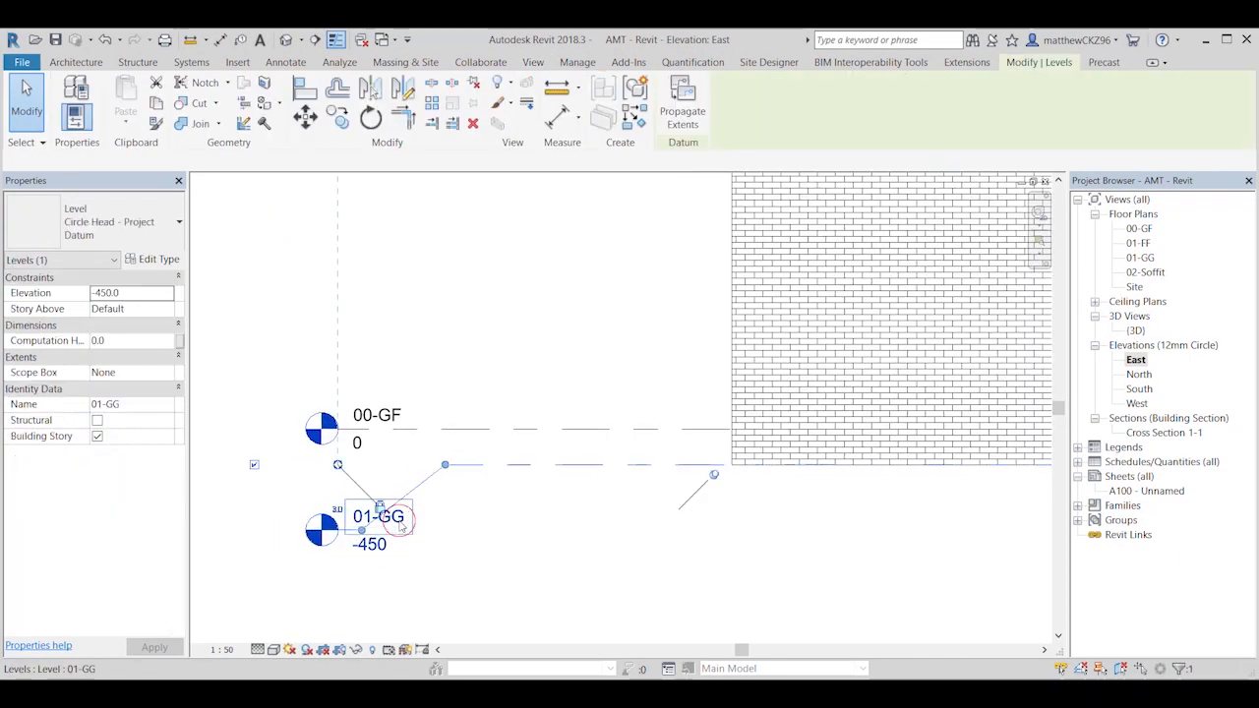
{"action": "left_click", "coordinate": [138, 407]}
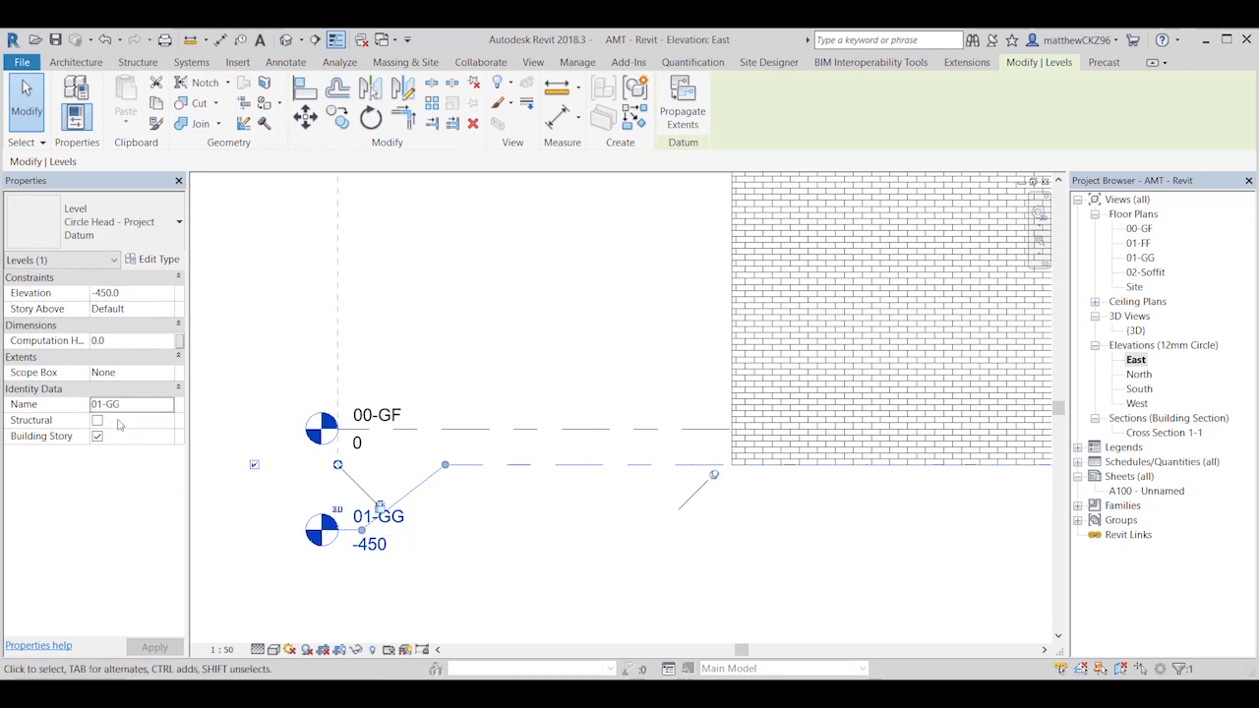
{"action": "double_click", "coordinate": [133, 404]}
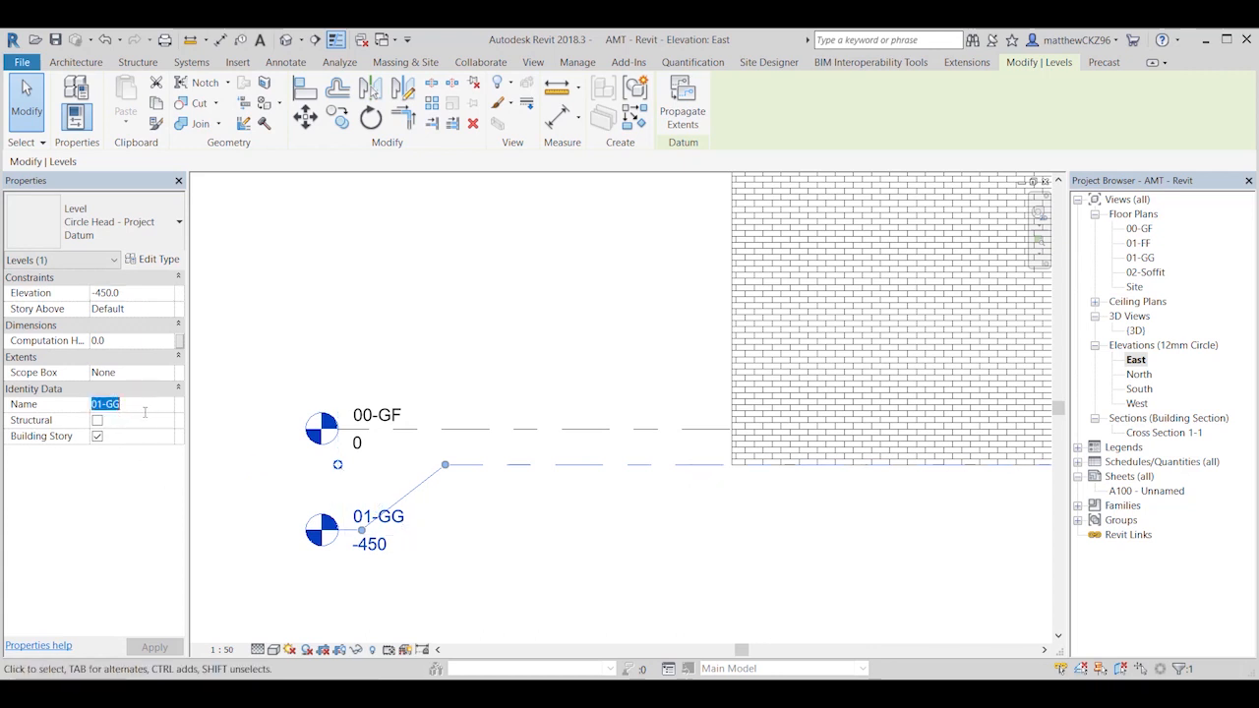
{"action": "type", "text": "-01"}
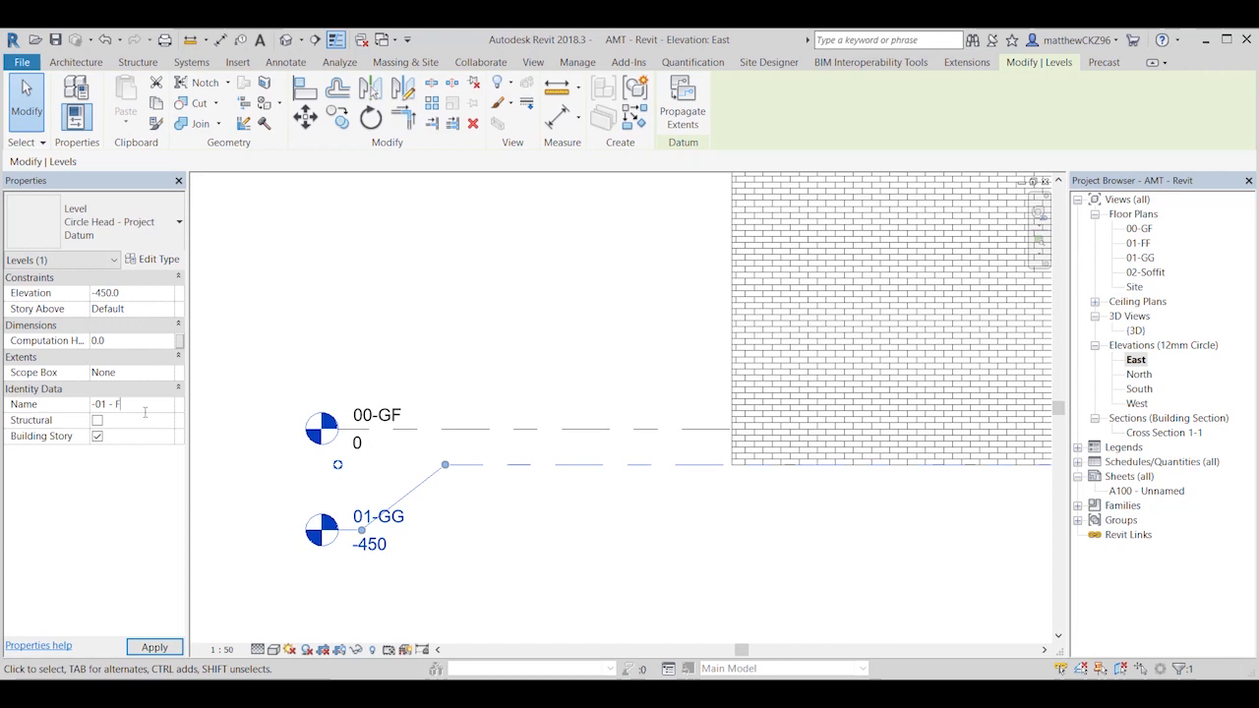
{"action": "key", "text": "Return"}
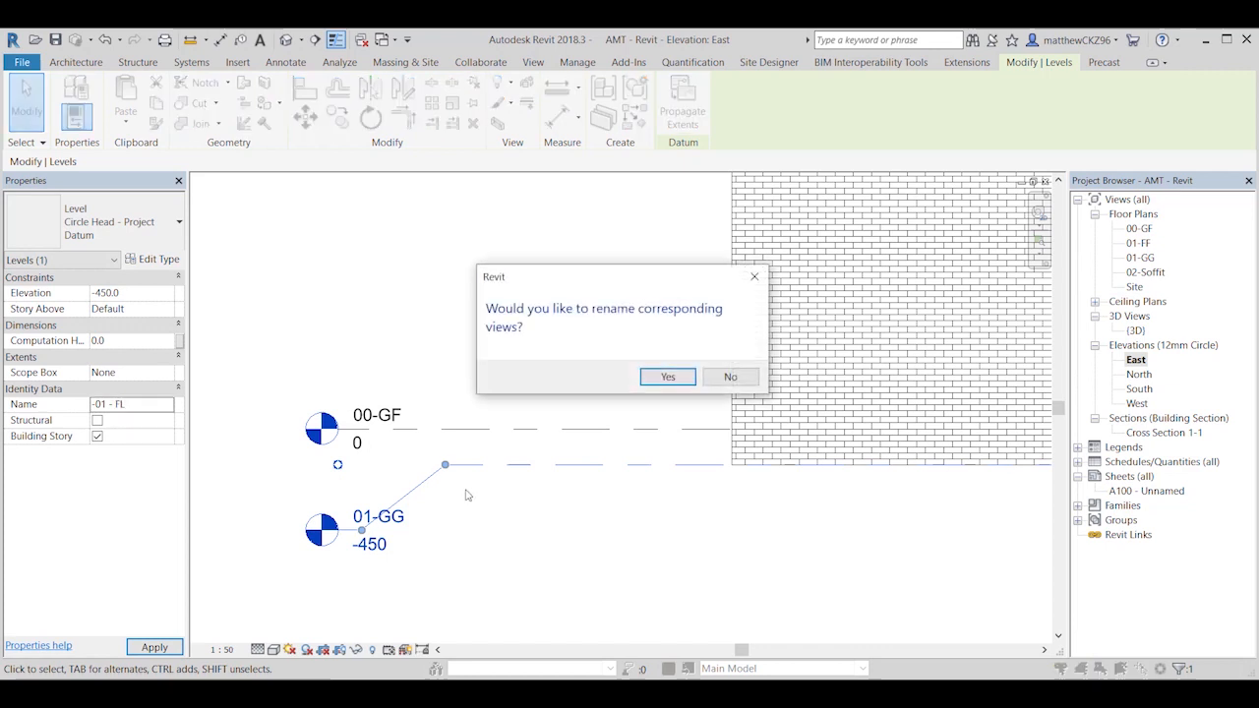
{"action": "left_click", "coordinate": [666, 379]}
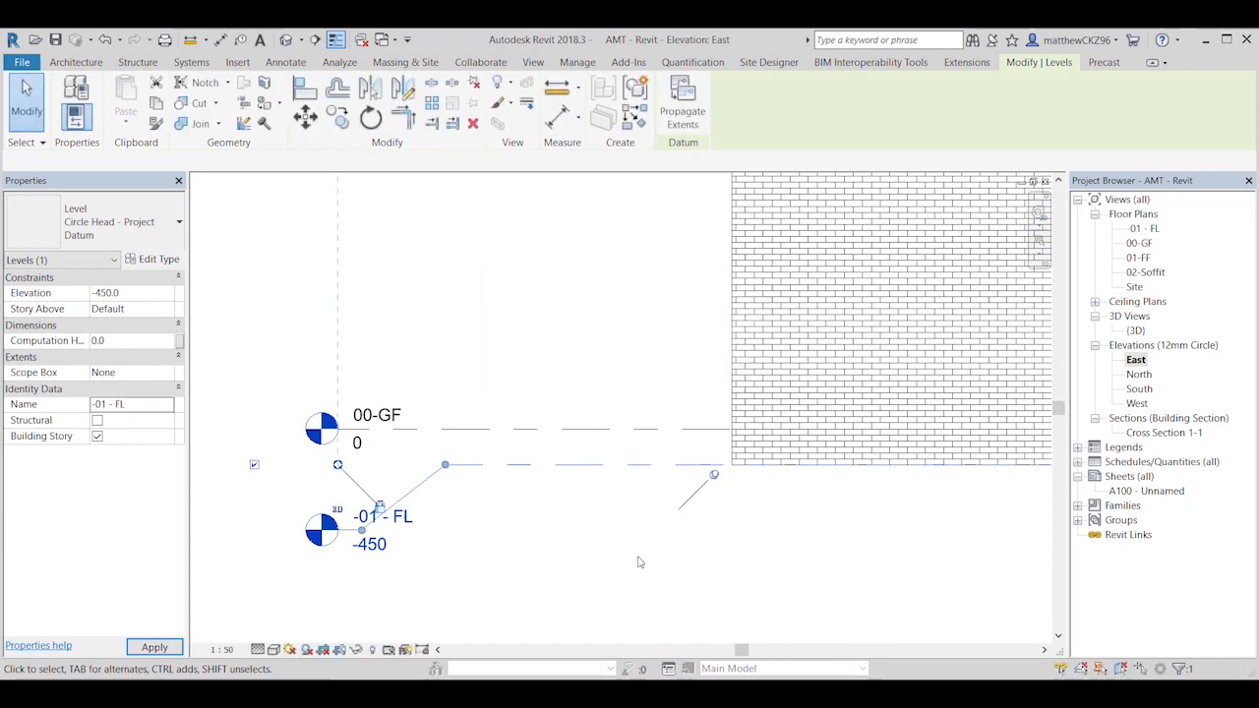
{"action": "left_click", "coordinate": [590, 553]}
Step: Open the -01 - FL floor plan and examine the wall layout shown in it
{"action": "scroll", "coordinate": [578, 548], "scroll_direction": "down", "scroll_amount": 1}
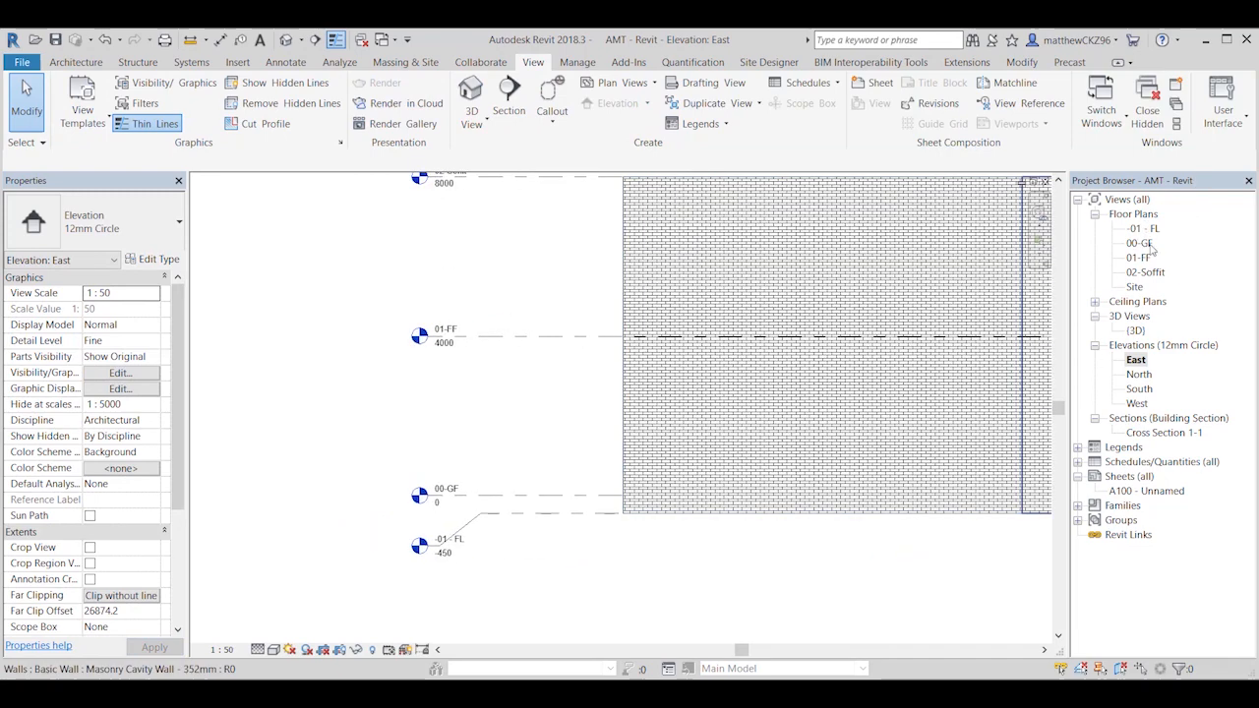
{"action": "scroll", "coordinate": [828, 540], "scroll_direction": "down", "scroll_amount": 1}
{"action": "middle_click_drag", "start_coordinate": [938, 557], "coordinate": [796, 570]}
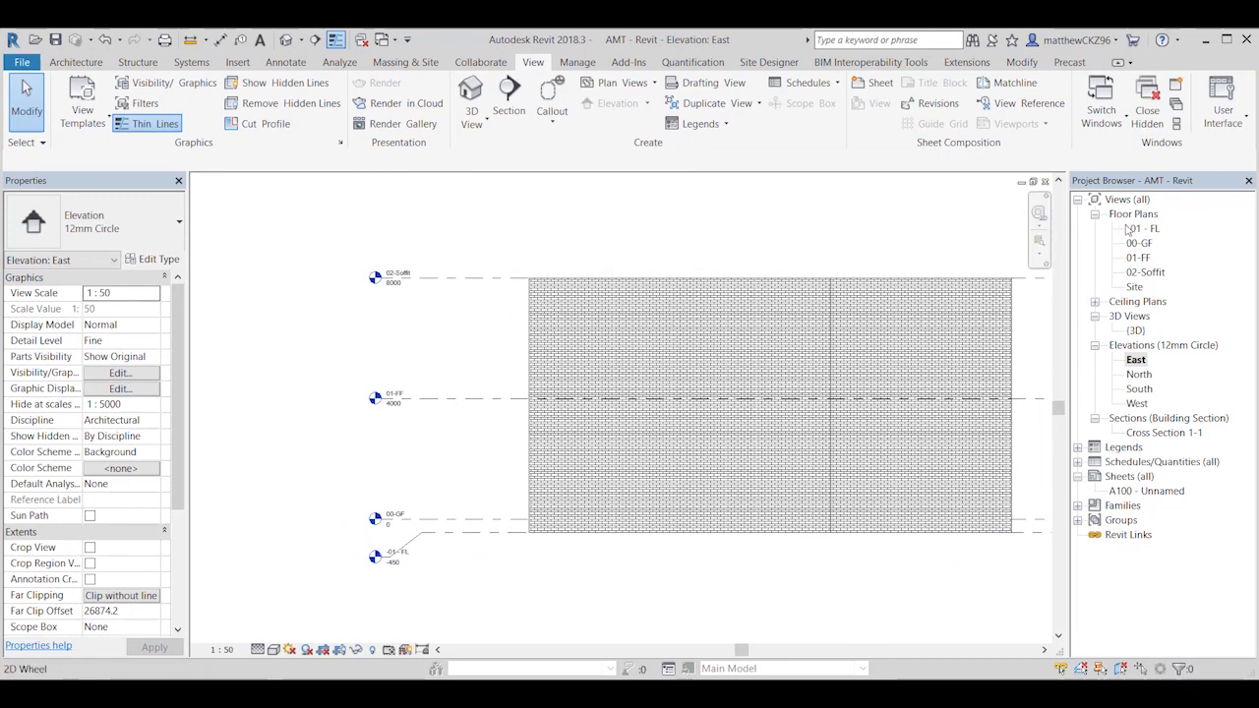
{"action": "double_click", "coordinate": [1145, 229]}
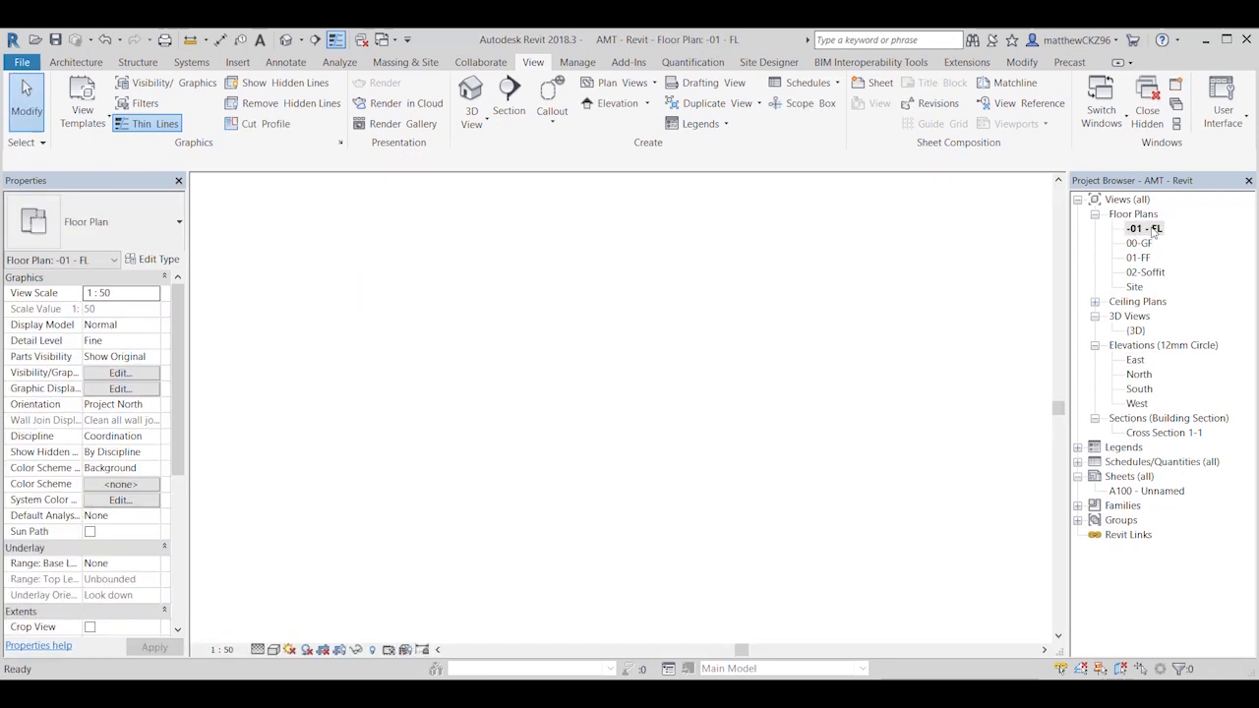
{"action": "scroll", "coordinate": [924, 411], "scroll_direction": "down", "scroll_amount": 2}
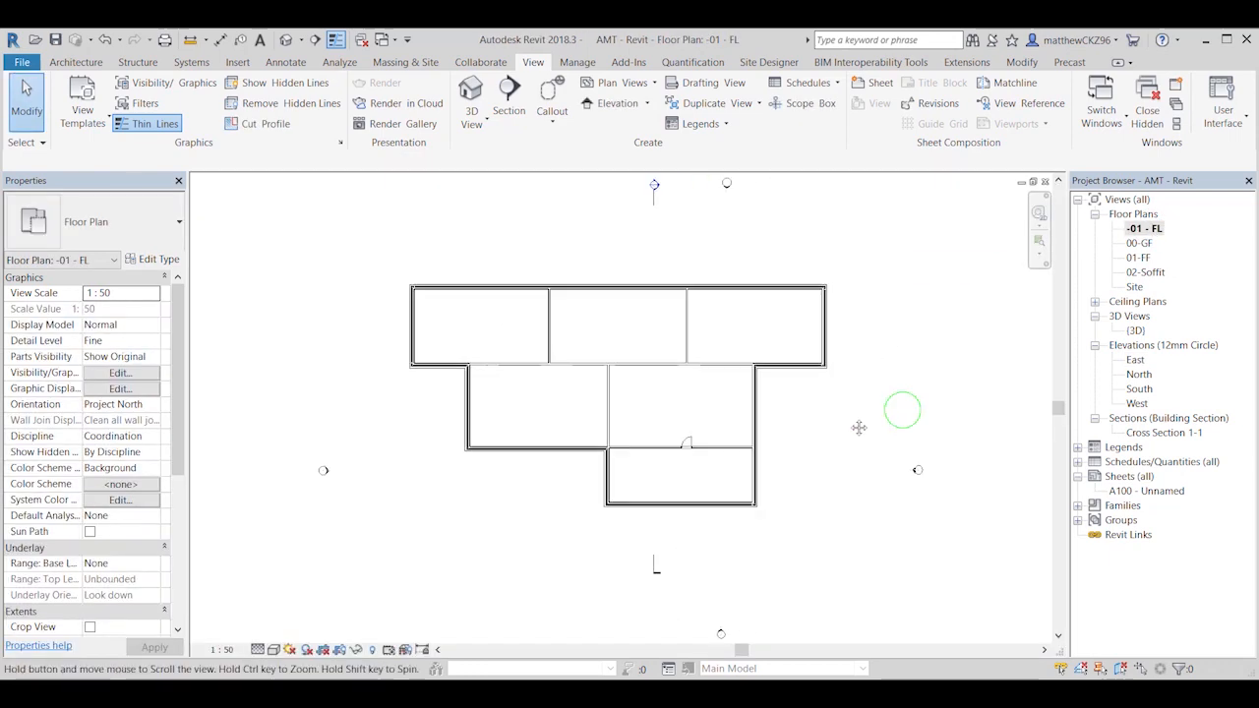
{"action": "scroll", "coordinate": [477, 296], "scroll_direction": "up", "scroll_amount": 2}
{"action": "middle_click_drag", "start_coordinate": [656, 354], "coordinate": [586, 311]}
{"action": "scroll", "coordinate": [463, 310], "scroll_direction": "down", "scroll_amount": 2}
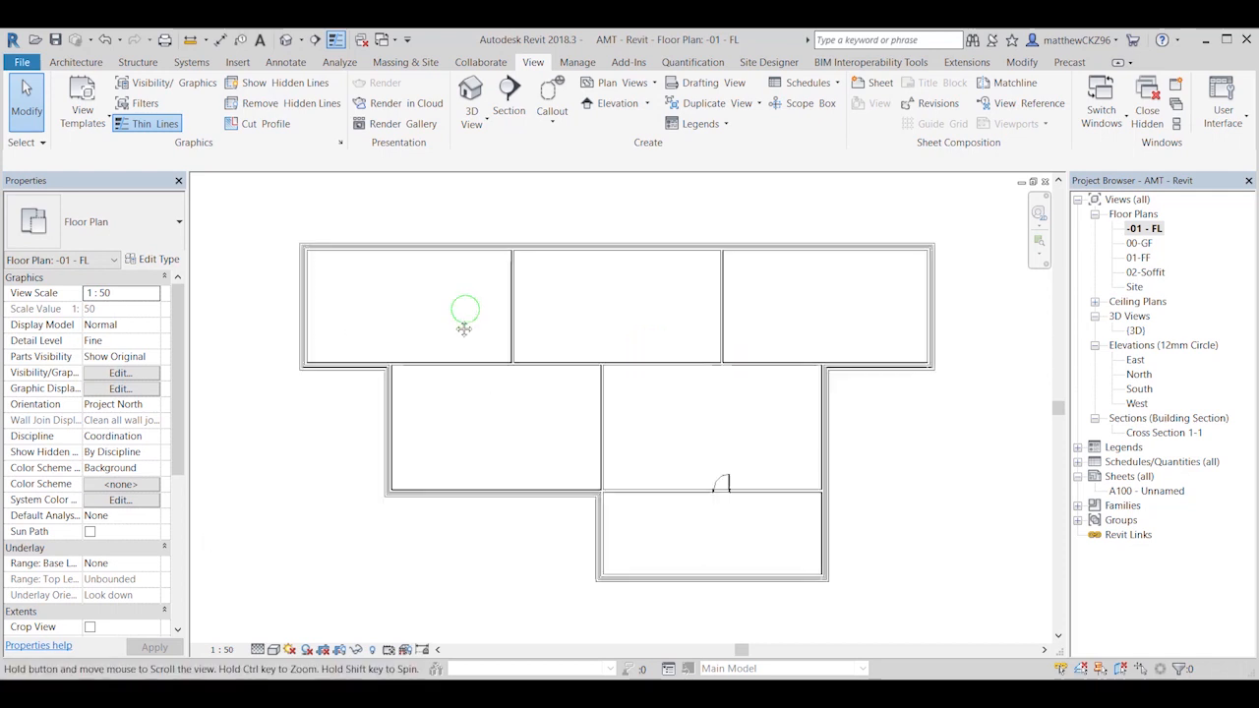
{"action": "scroll", "coordinate": [492, 299], "scroll_direction": "down", "scroll_amount": 1}
{"action": "mouse_move", "coordinate": [487, 307]}
{"action": "middle_mouse_down"}
{"action": "mouse_move", "coordinate": [493, 299]}
{"action": "mouse_move", "coordinate": [478, 305]}
{"action": "middle_mouse_up"}
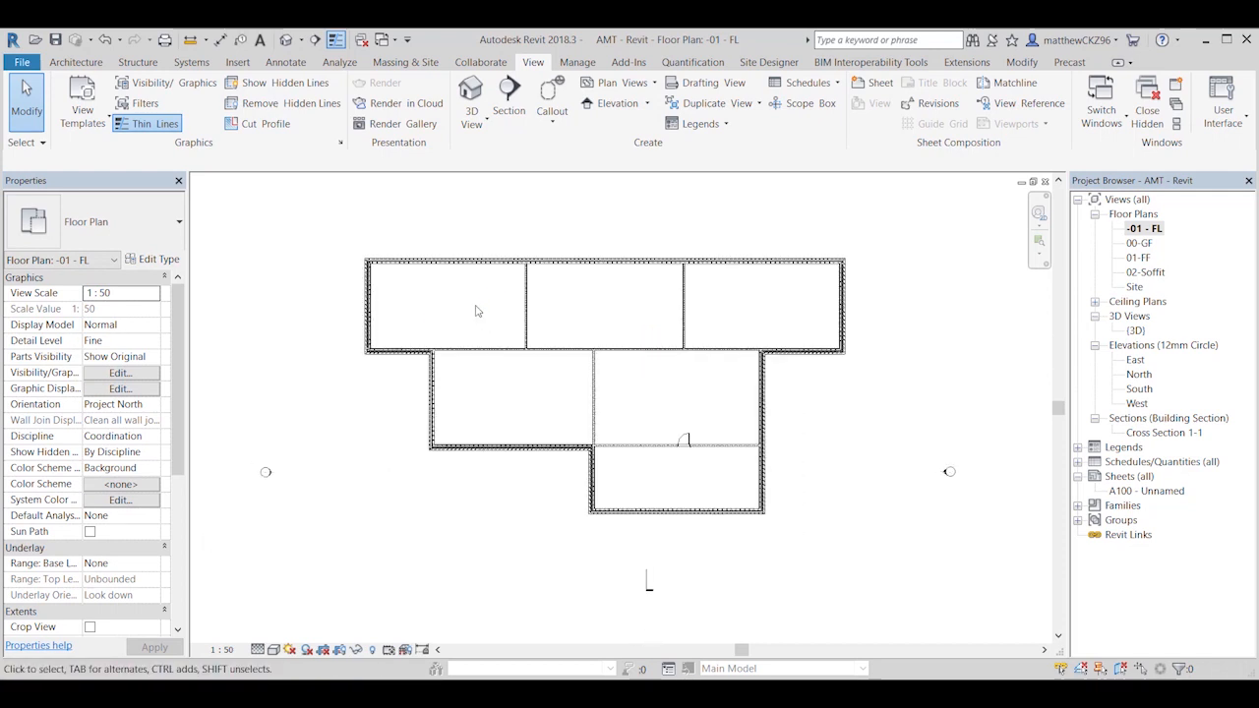
Step: In the -01 - FL plan's view range, set the top and cut plane offsets to 100
{"action": "left_click", "coordinate": [178, 466]}
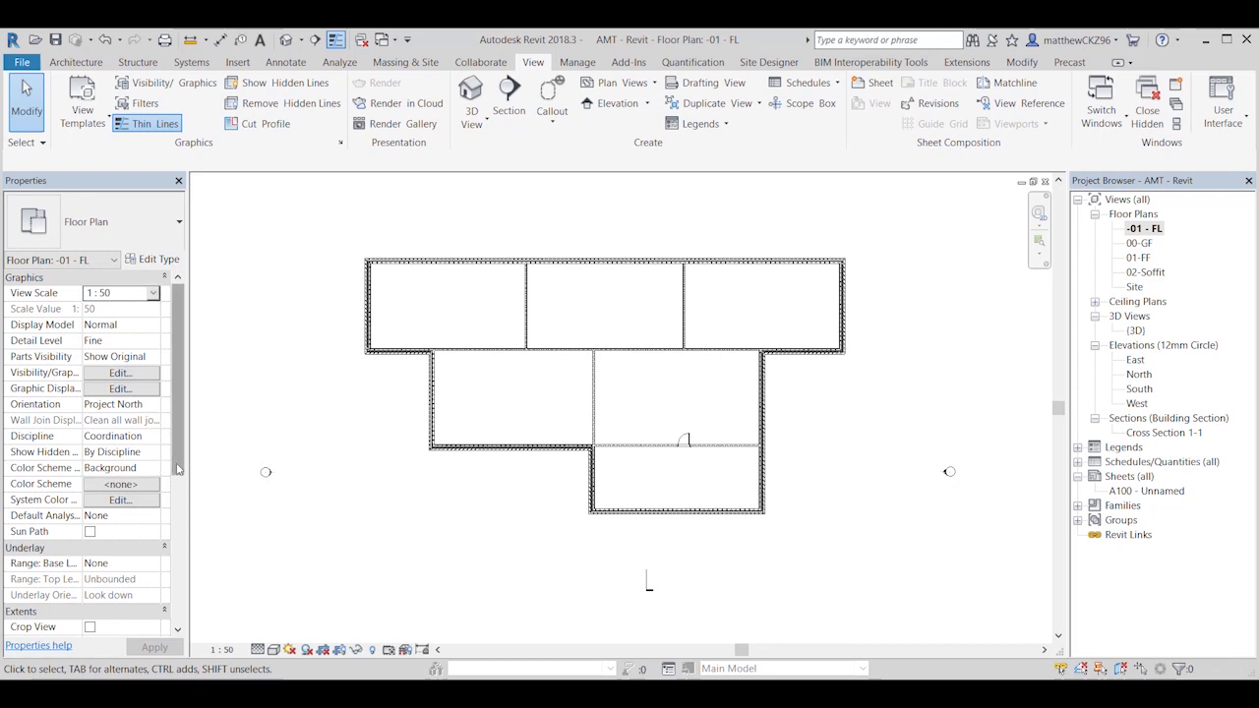
{"action": "left_click_drag", "start_coordinate": [178, 469], "coordinate": [184, 581]}
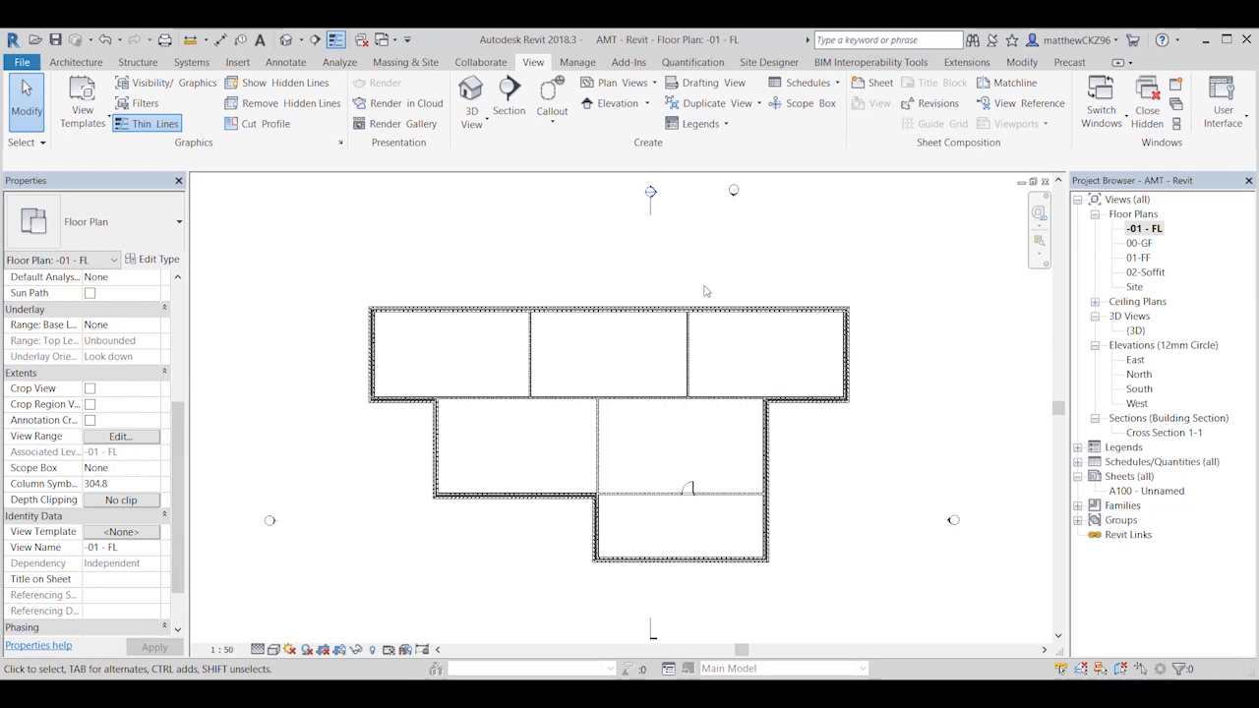
{"action": "left_click", "coordinate": [128, 439]}
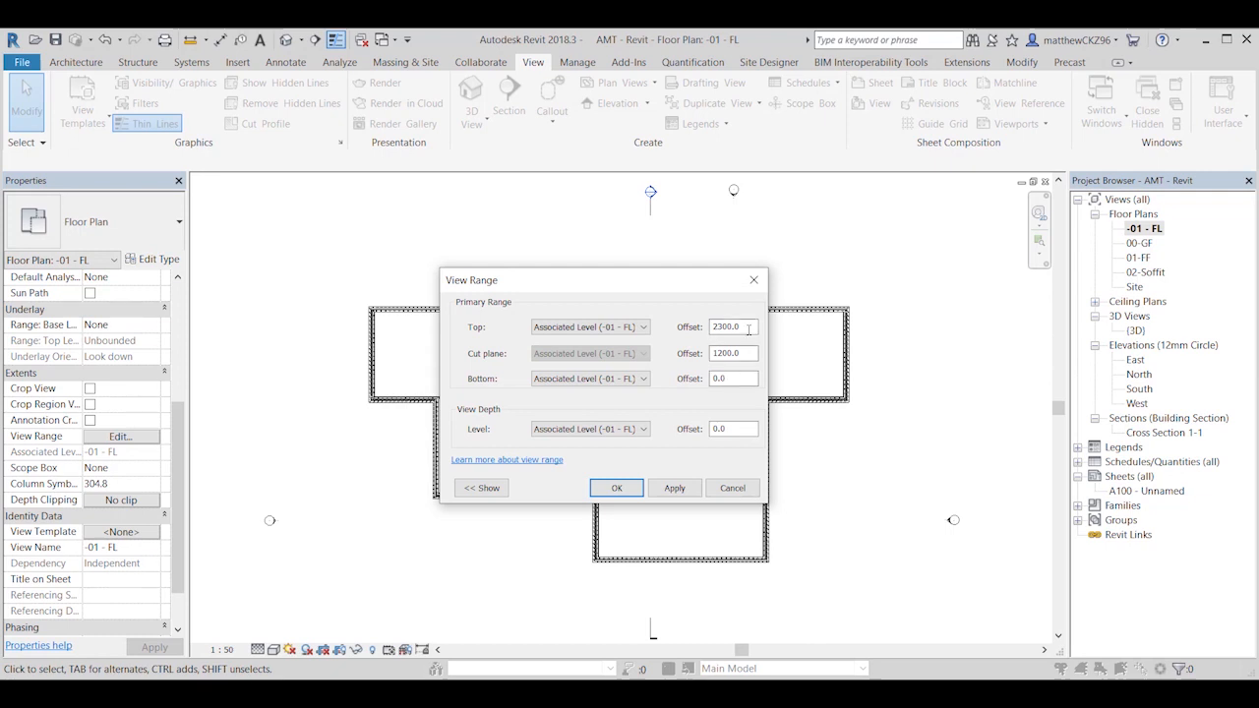
{"action": "left_click_drag", "start_coordinate": [747, 330], "coordinate": [704, 353]}
{"action": "type", "text": "100"}
{"action": "key", "text": "Tab"}
Step: Enter a negative bottom offset, adjust the view depth offset and apply the view range to the -01 - FL plan
{"action": "left_click", "coordinate": [643, 379]}
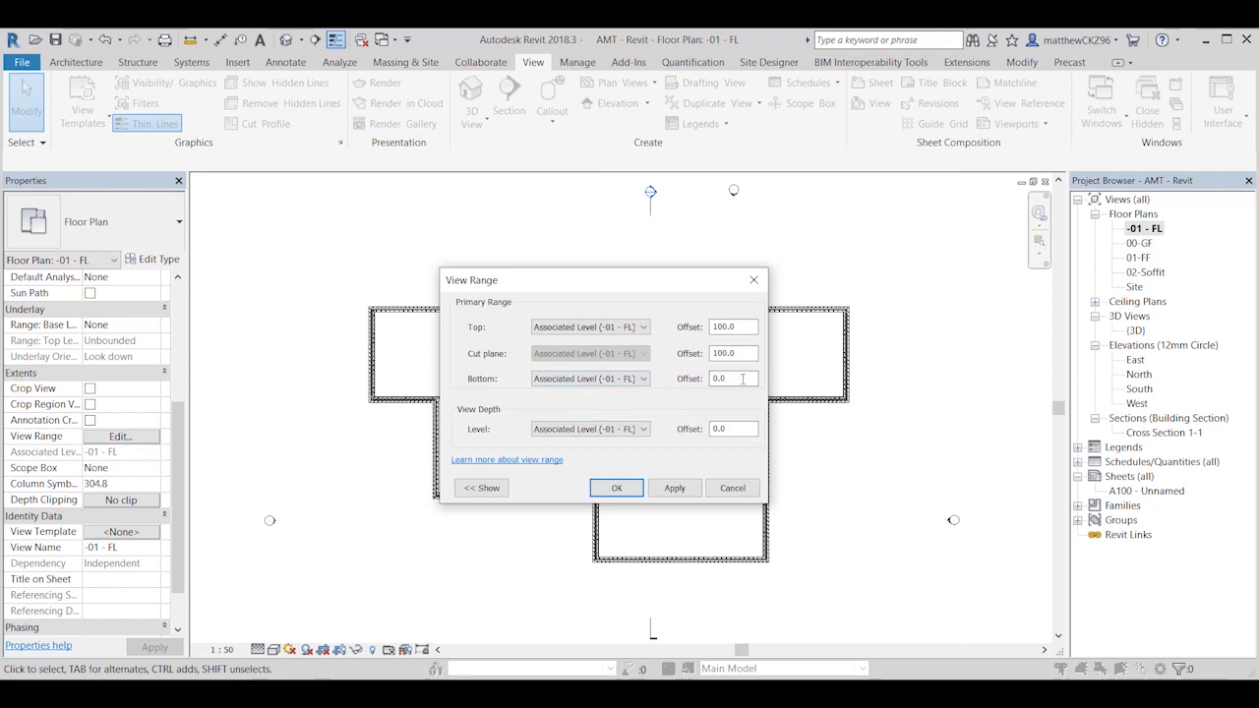
{"action": "left_click", "coordinate": [585, 393]}
{"action": "key", "text": "Tab"}
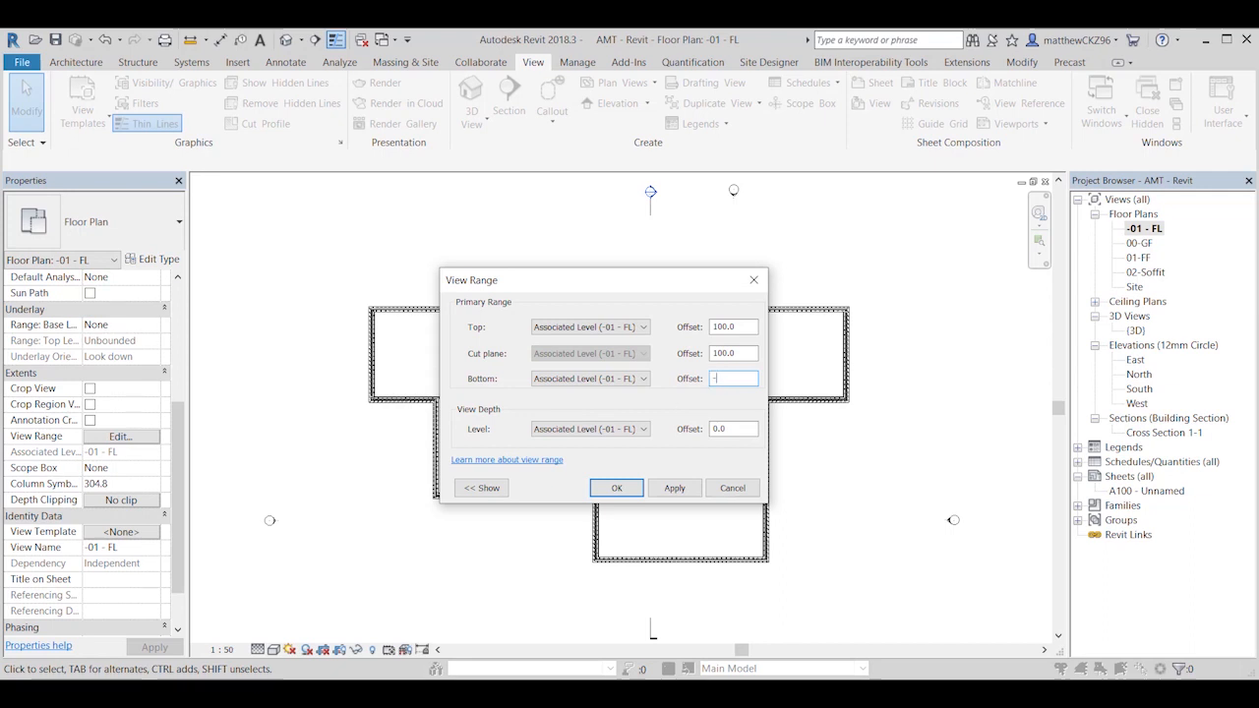
{"action": "left_click", "coordinate": [736, 423]}
{"action": "left_click", "coordinate": [619, 486]}
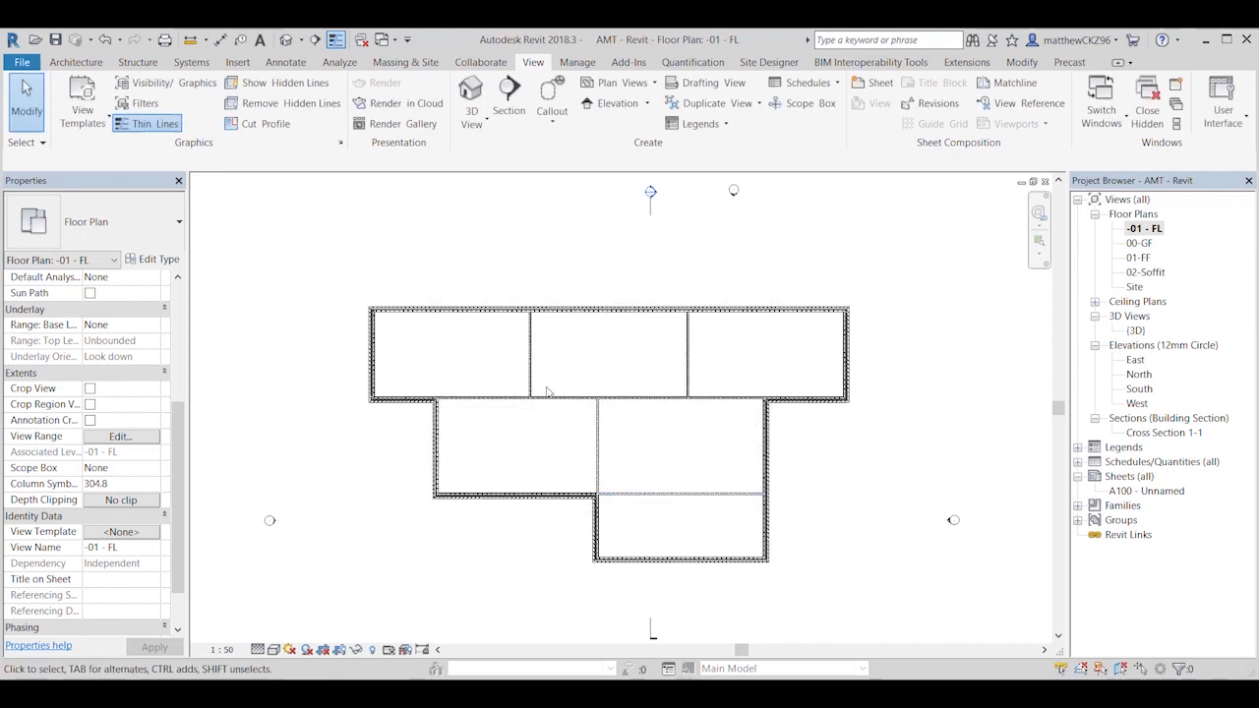
Step: Open the default 3D view and examine the building's external walls and open interior
{"action": "scroll", "coordinate": [547, 391], "scroll_direction": "up", "scroll_amount": 1}
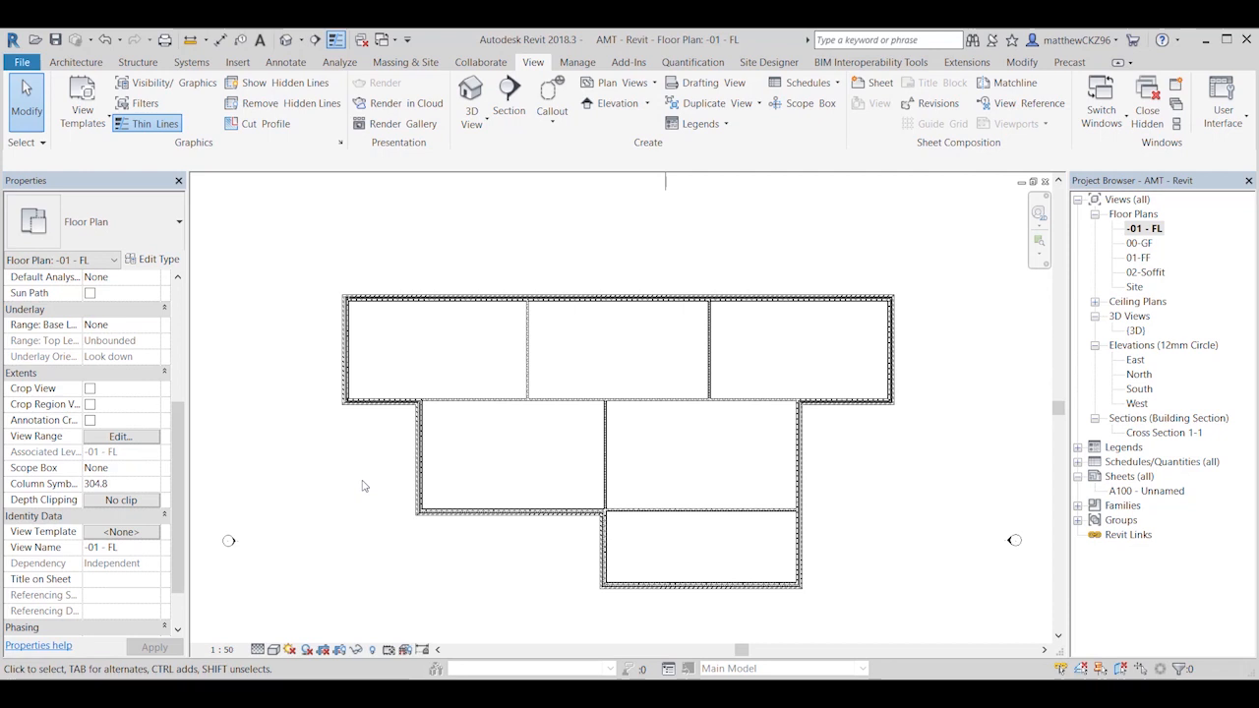
{"action": "left_click", "coordinate": [286, 41]}
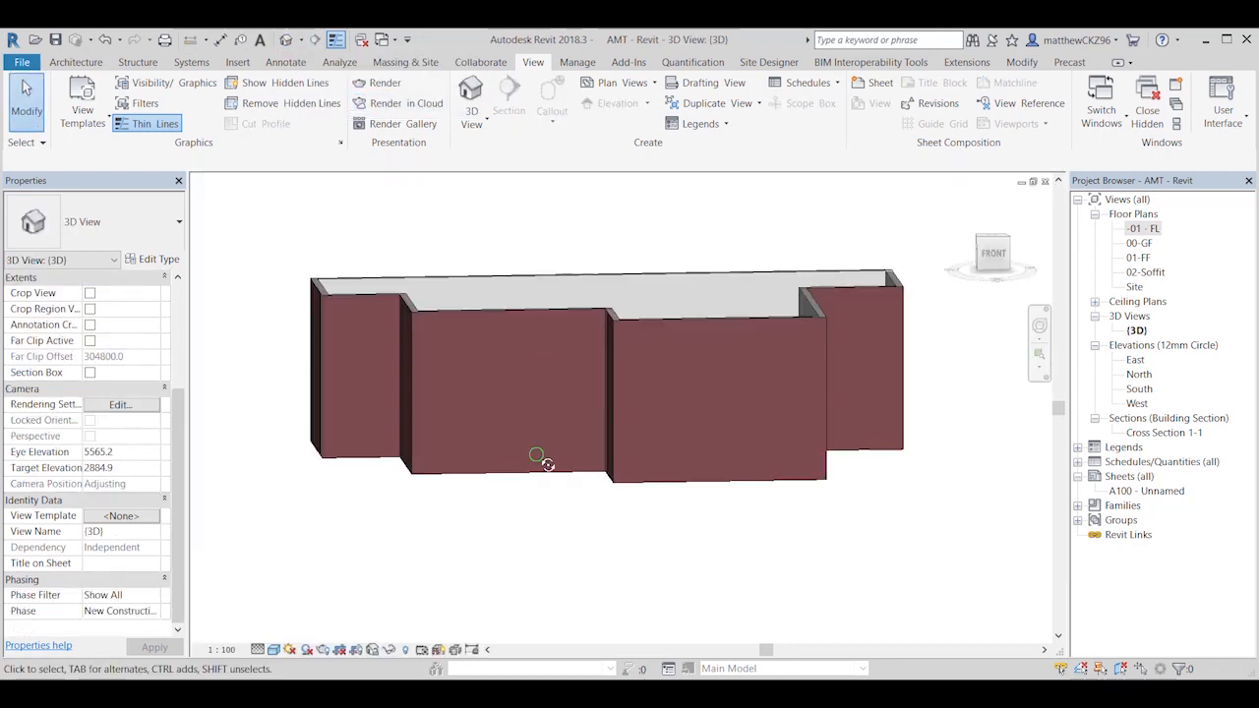
{"action": "middle_click_drag", "start_coordinate": [536, 456], "coordinate": [577, 571], "text": "shift"}
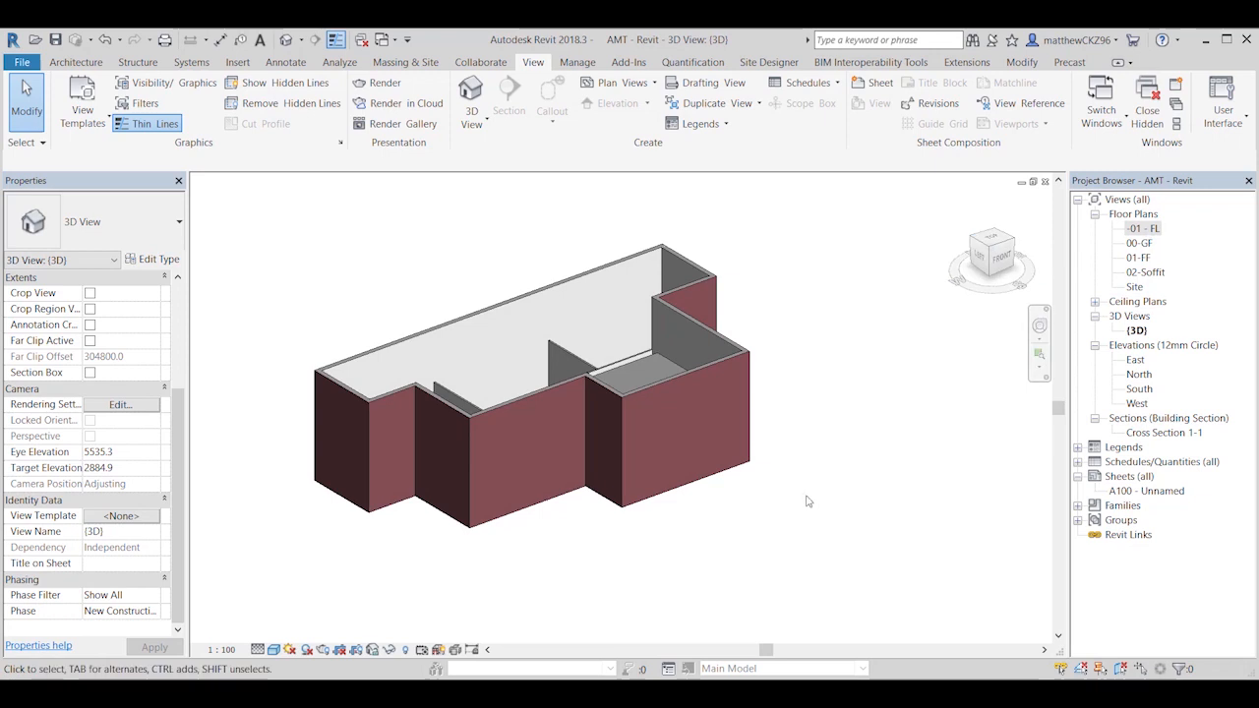
{"action": "middle_click_drag", "start_coordinate": [806, 501], "coordinate": [889, 533]}
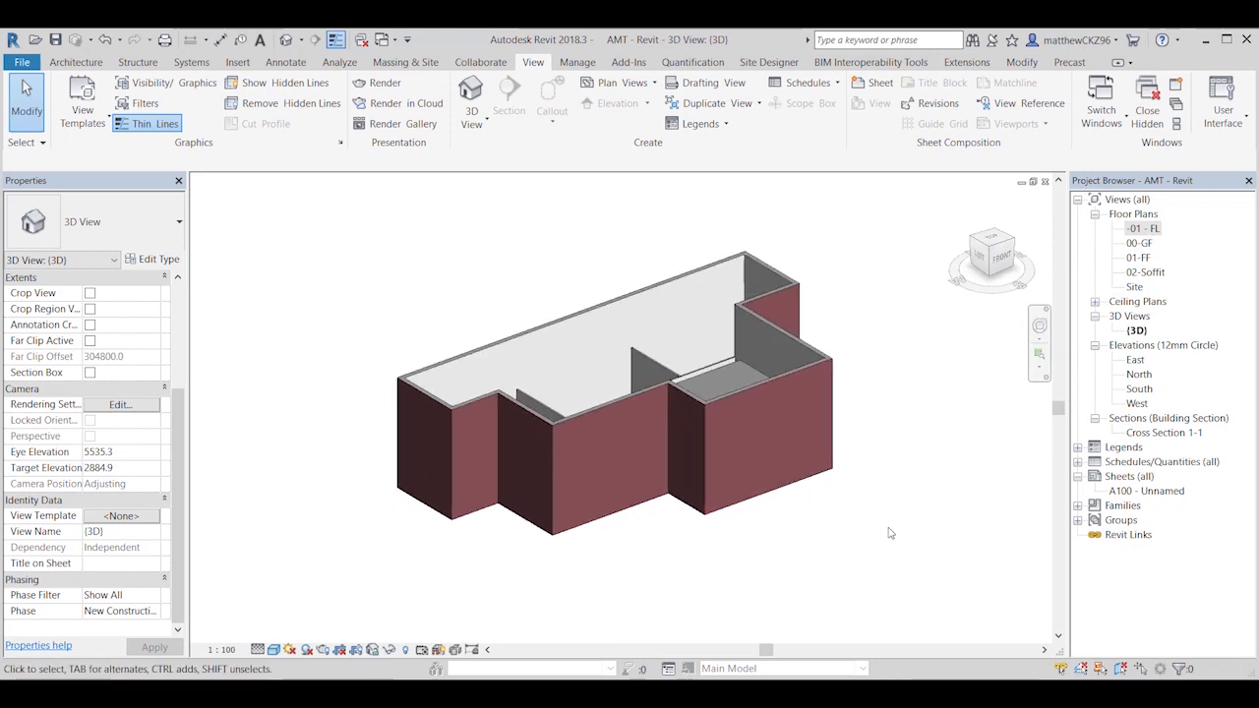
{"action": "left_click", "coordinate": [153, 67]}
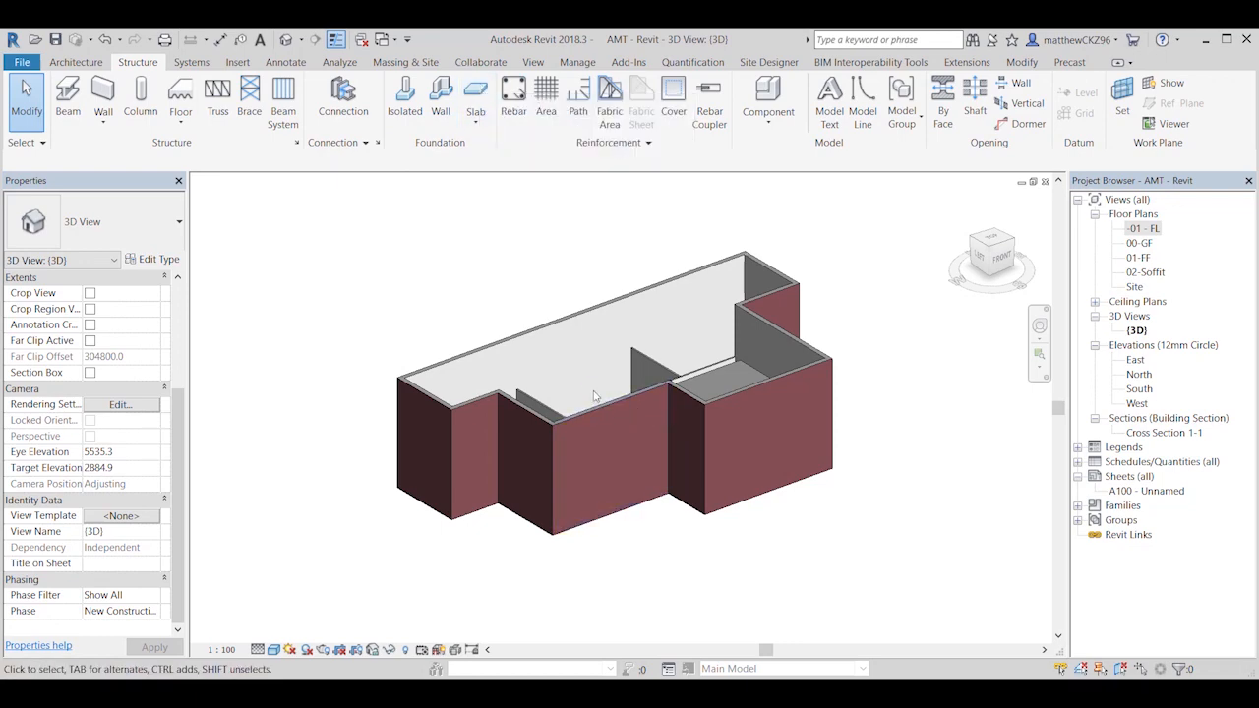
{"action": "middle_click_drag", "start_coordinate": [615, 422], "coordinate": [598, 541], "text": "shift"}
{"action": "left_click", "coordinate": [607, 334]}
{"action": "middle_click_drag", "start_coordinate": [578, 356], "coordinate": [575, 329], "text": "shift"}
{"action": "left_click", "coordinate": [523, 244]}
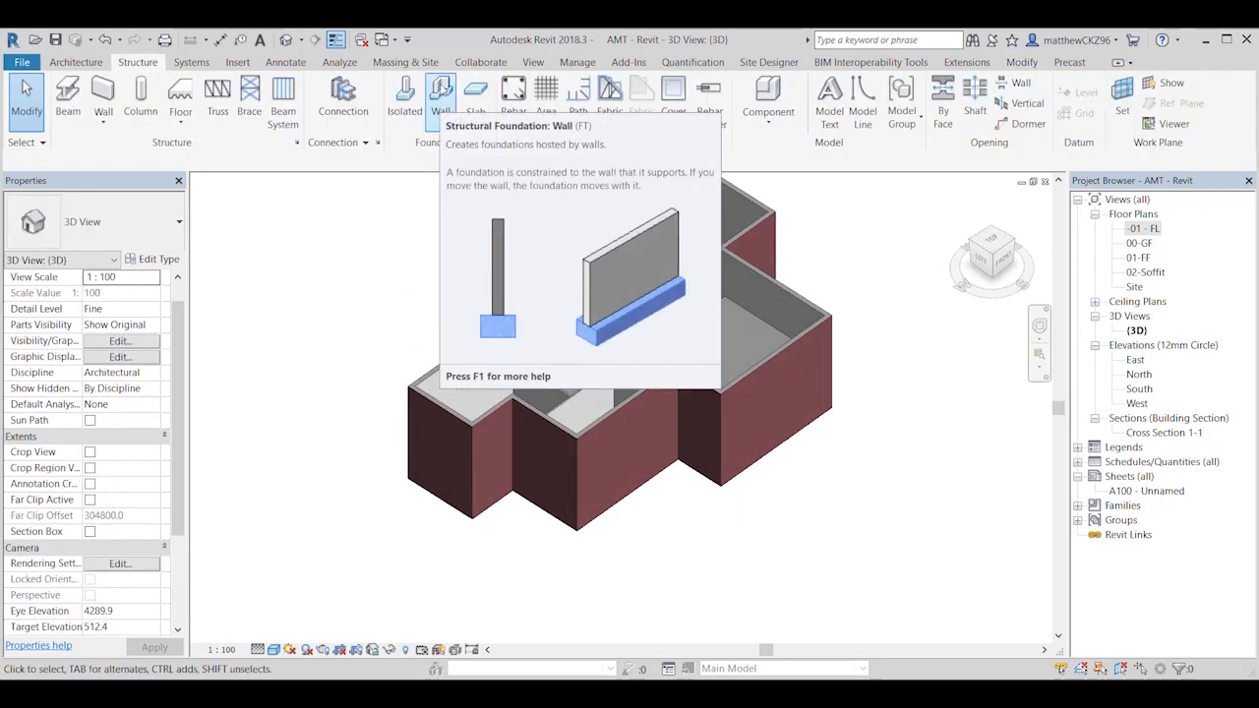
Step: Start a structural wall foundation and set the Standard type's foundation thickness to 450
{"action": "left_click", "coordinate": [441, 96]}
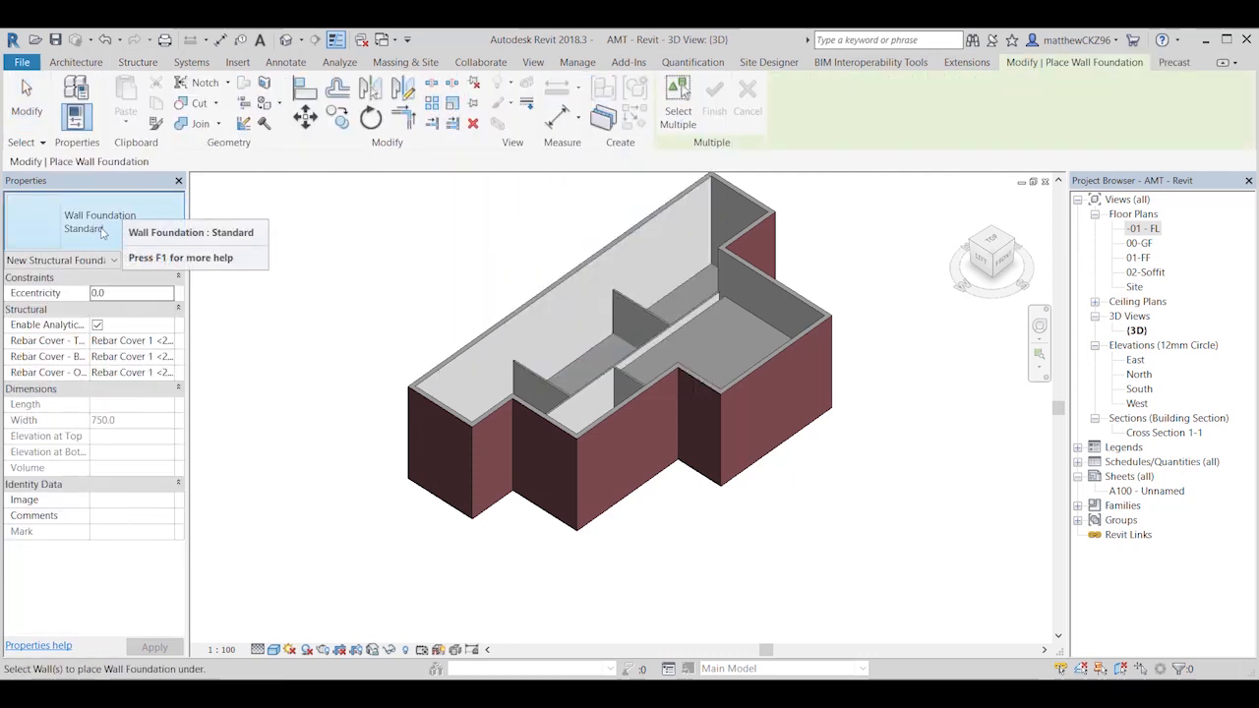
{"action": "left_click", "coordinate": [166, 260]}
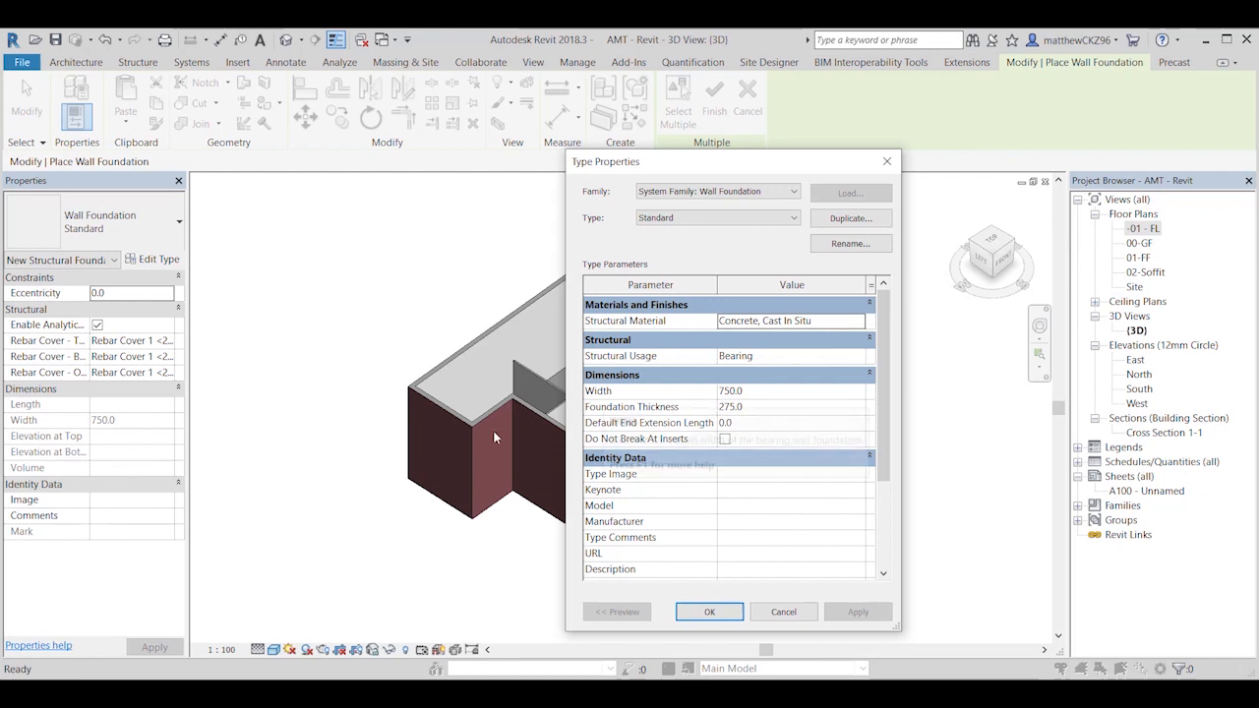
{"action": "left_click", "coordinate": [765, 406]}
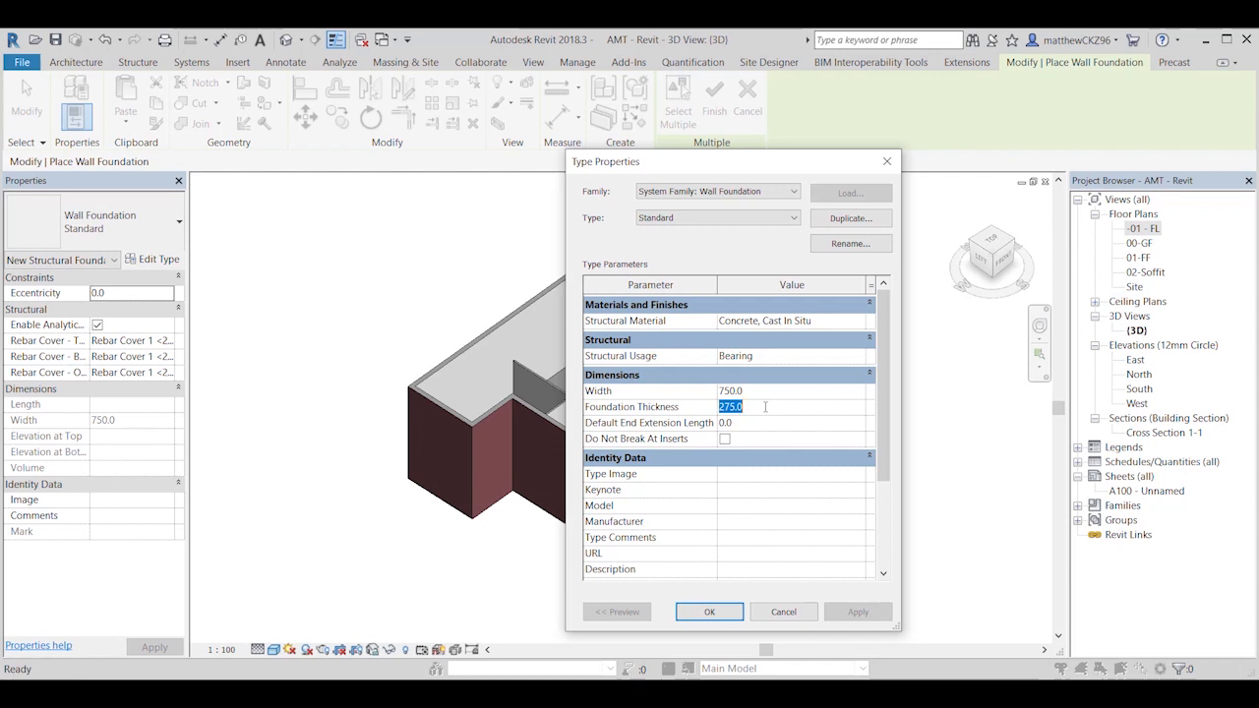
{"action": "type", "text": "450"}
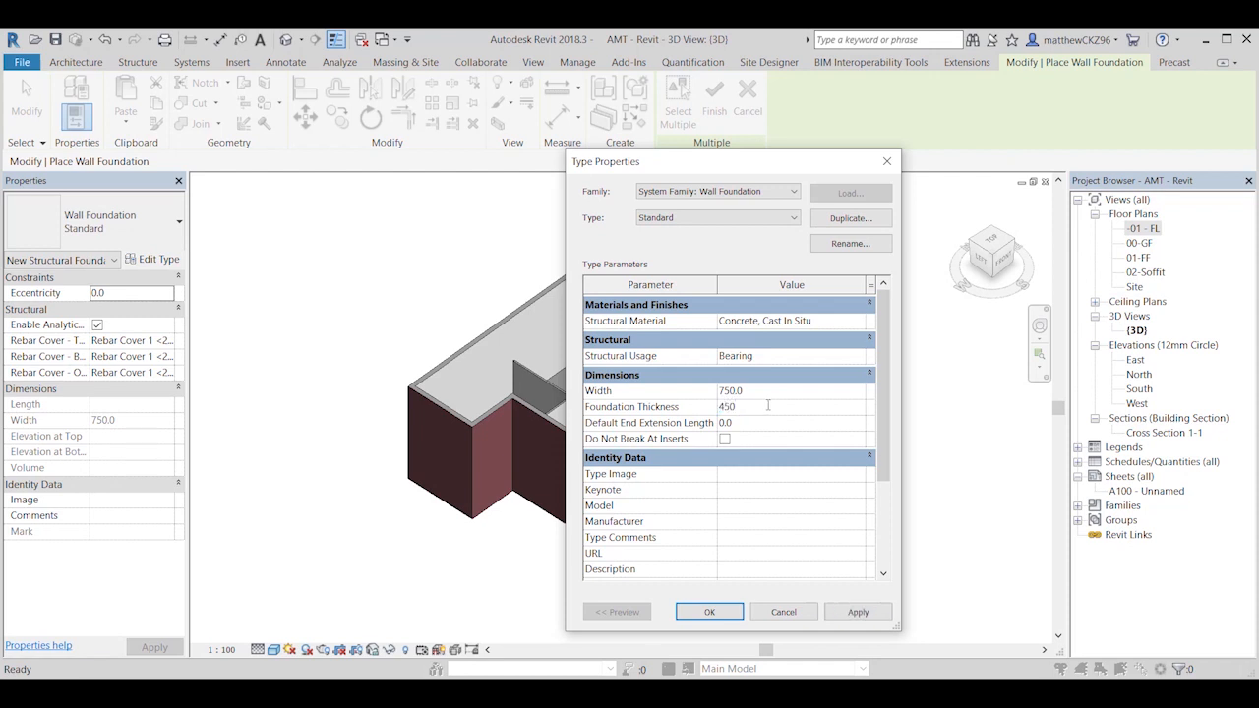
{"action": "left_click", "coordinate": [709, 611]}
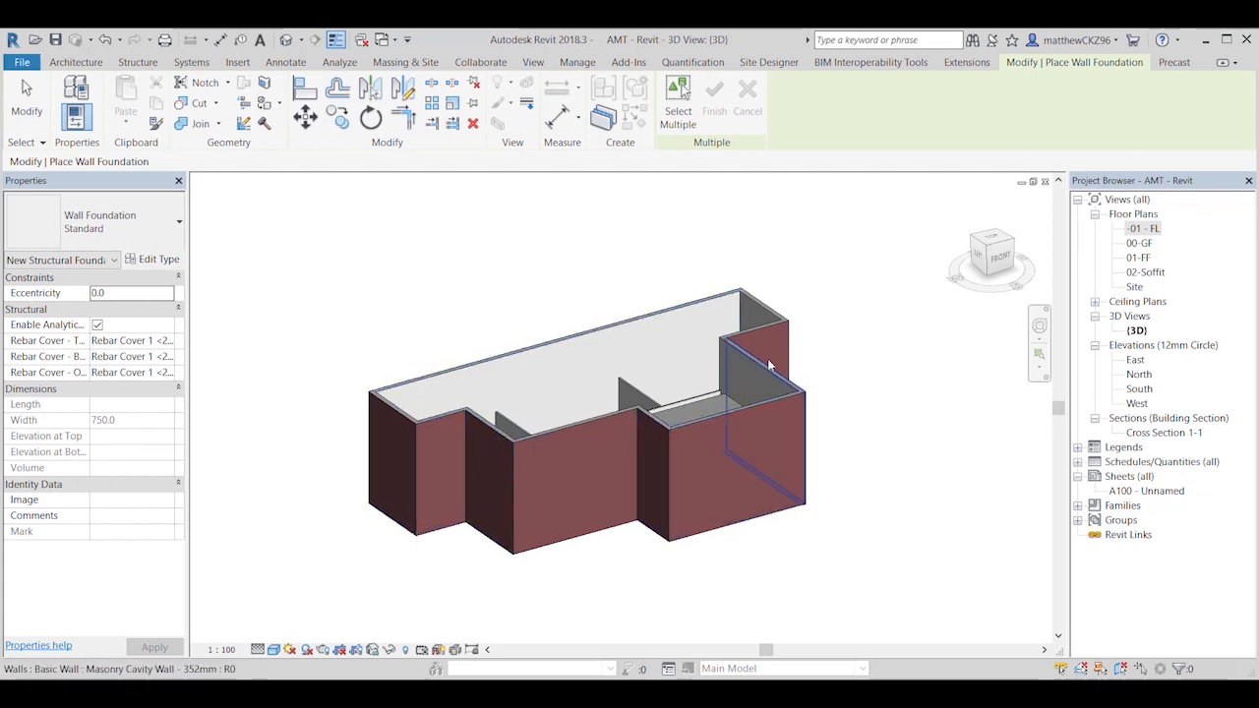
Step: Place a wall foundation under the long back wall and inspect it at the wall's corner
{"action": "middle_click_drag", "start_coordinate": [534, 349], "coordinate": [609, 455], "text": "shift"}
{"action": "middle_click_drag", "start_coordinate": [609, 455], "coordinate": [567, 360]}
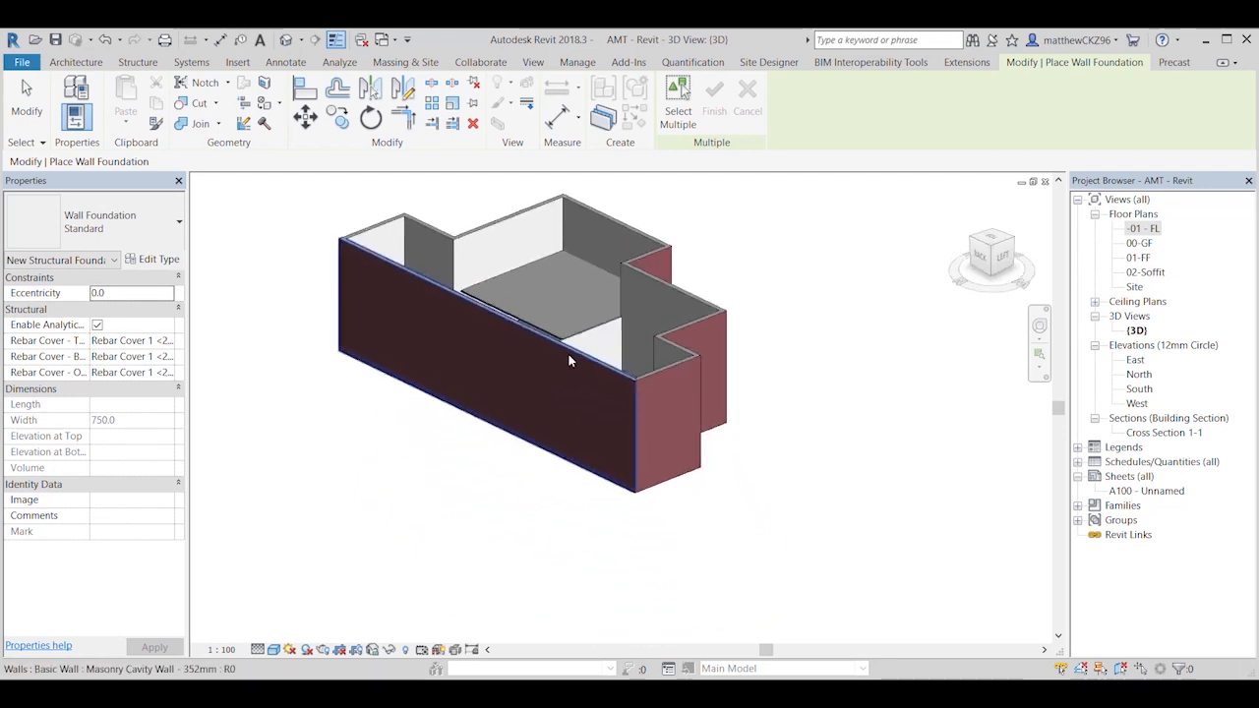
{"action": "left_click", "coordinate": [568, 360]}
{"action": "middle_click_drag", "start_coordinate": [585, 490], "coordinate": [593, 501], "text": "shift"}
{"action": "scroll", "coordinate": [605, 497], "scroll_direction": "up", "scroll_amount": 5}
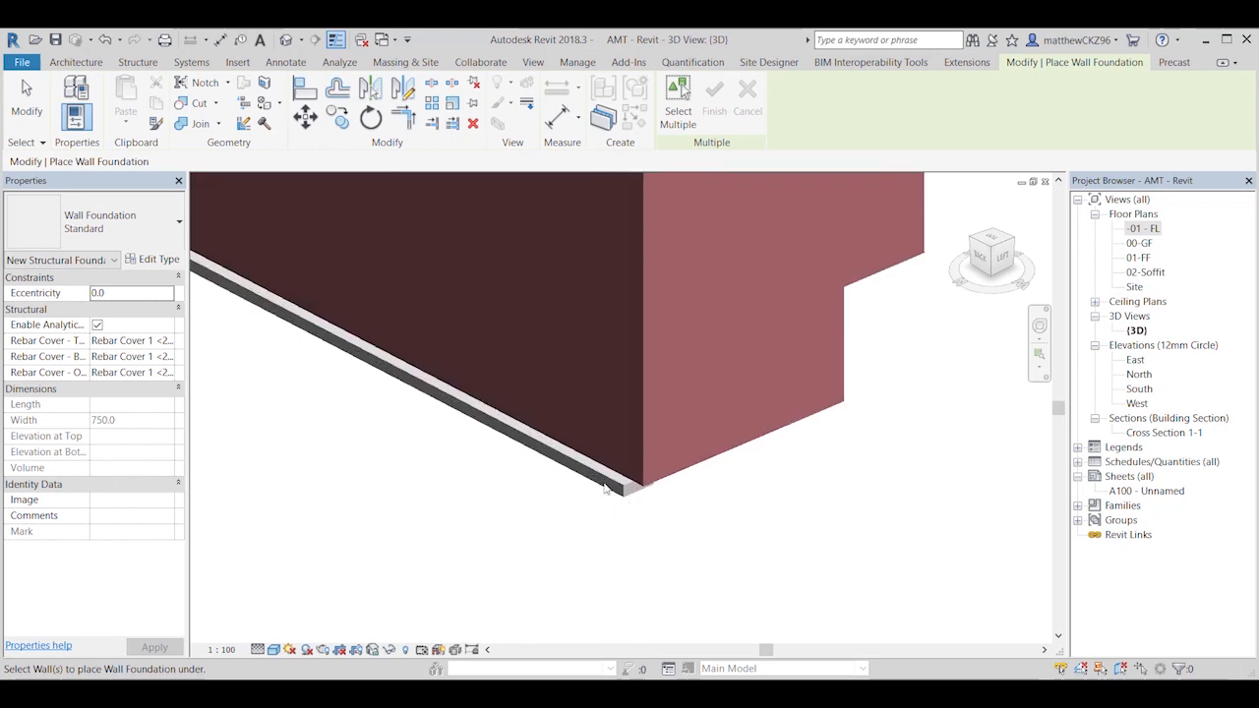
{"action": "scroll", "coordinate": [619, 489], "scroll_direction": "down", "scroll_amount": 5}
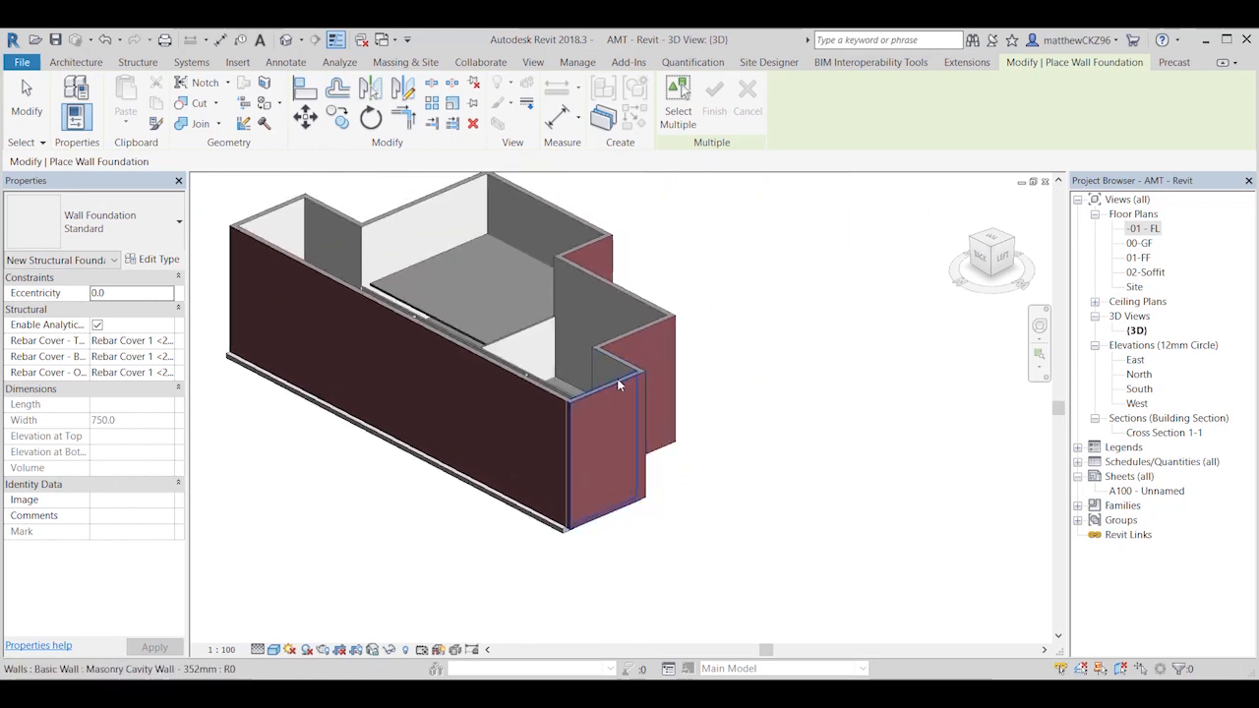
Step: Place Standard wall foundations under the stepped external walls along the front and left side of the building
{"action": "middle_click_drag", "start_coordinate": [666, 401], "coordinate": [385, 410], "text": "shift"}
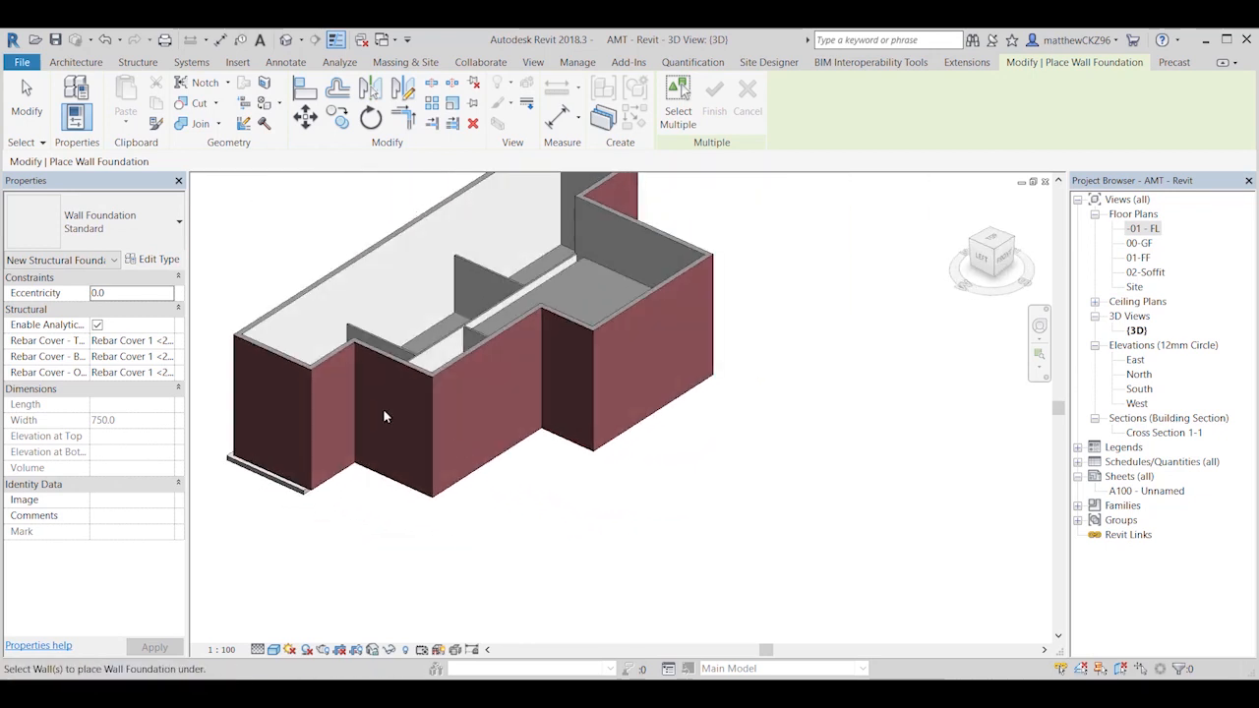
{"action": "left_click", "coordinate": [329, 366]}
{"action": "left_click", "coordinate": [407, 362]}
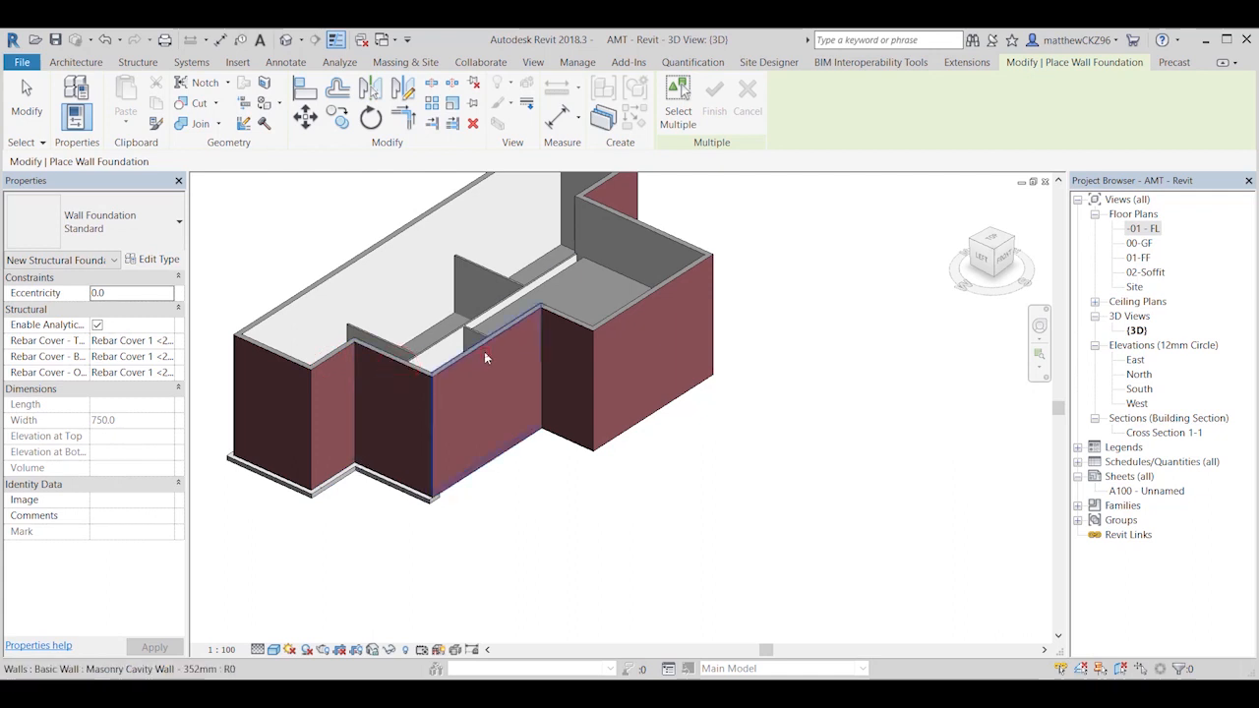
{"action": "left_click", "coordinate": [486, 356]}
{"action": "left_click", "coordinate": [584, 325]}
{"action": "left_click", "coordinate": [633, 310]}
Step: Place wall foundations under the remaining external walls on the right side and inspect the building's base
{"action": "middle_click_drag", "start_coordinate": [653, 382], "coordinate": [443, 399], "text": "shift"}
{"action": "left_click", "coordinate": [588, 400]}
{"action": "left_click", "coordinate": [689, 374]}
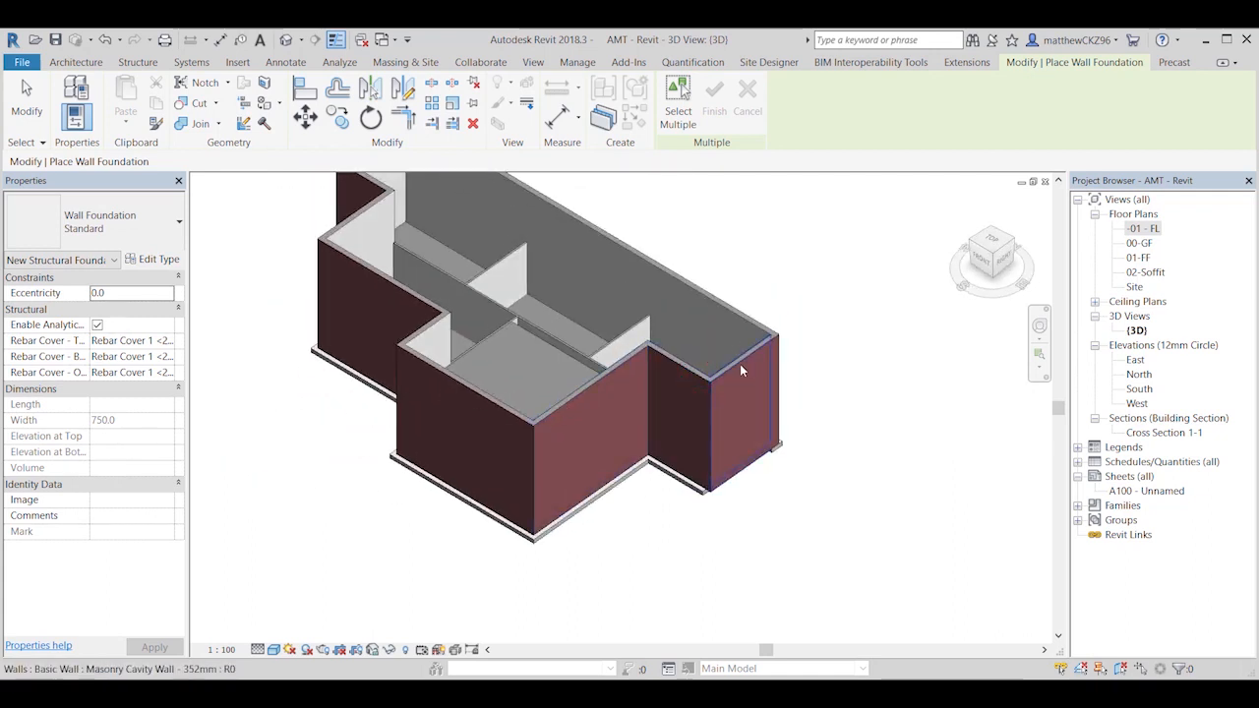
{"action": "left_click", "coordinate": [739, 364]}
{"action": "middle_click_drag", "start_coordinate": [777, 377], "coordinate": [590, 551], "text": "shift"}
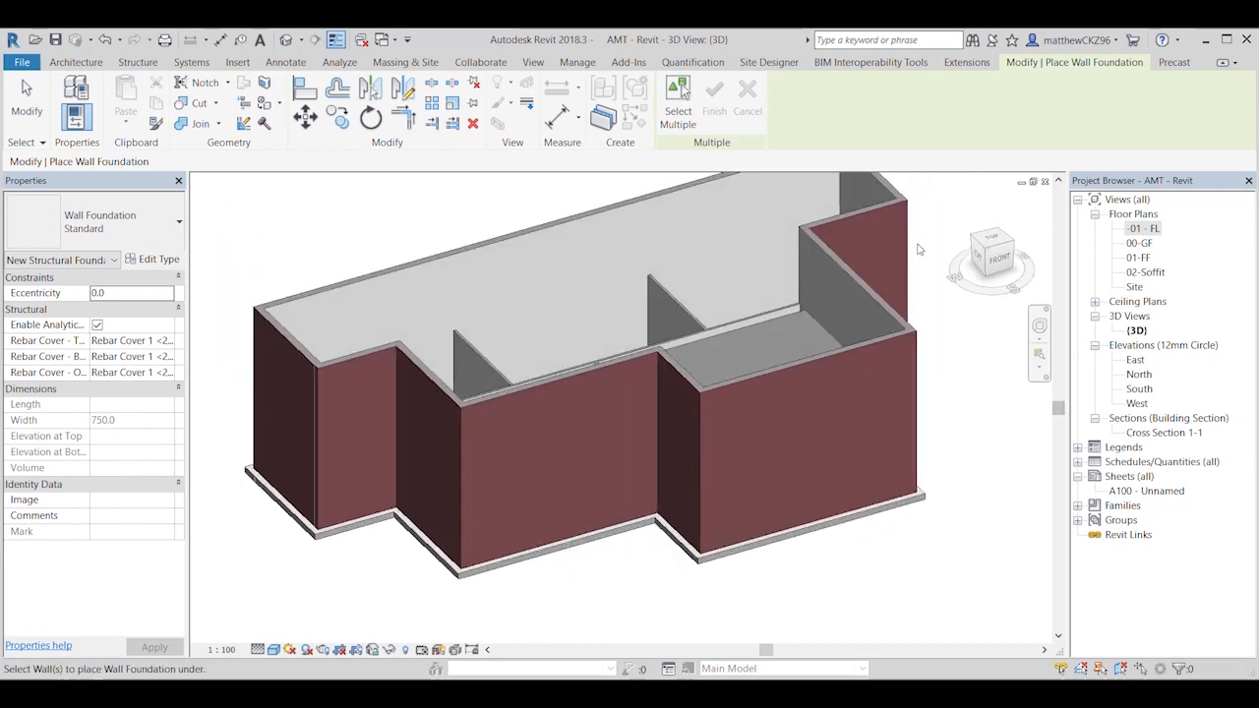
Step: Open the -01 - FL plan and examine the foundation outline and the properties of the long back wall's foundation
{"action": "double_click", "coordinate": [1150, 229]}
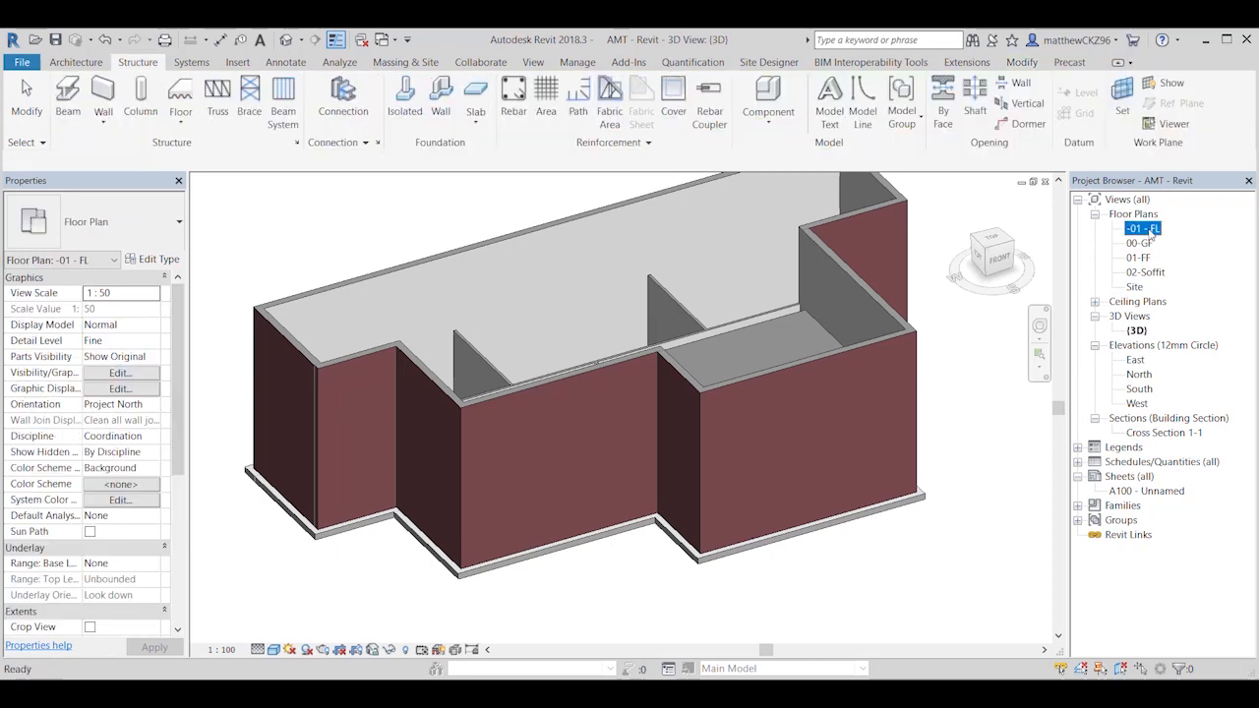
{"action": "scroll", "coordinate": [634, 322], "scroll_direction": "up", "scroll_amount": 2}
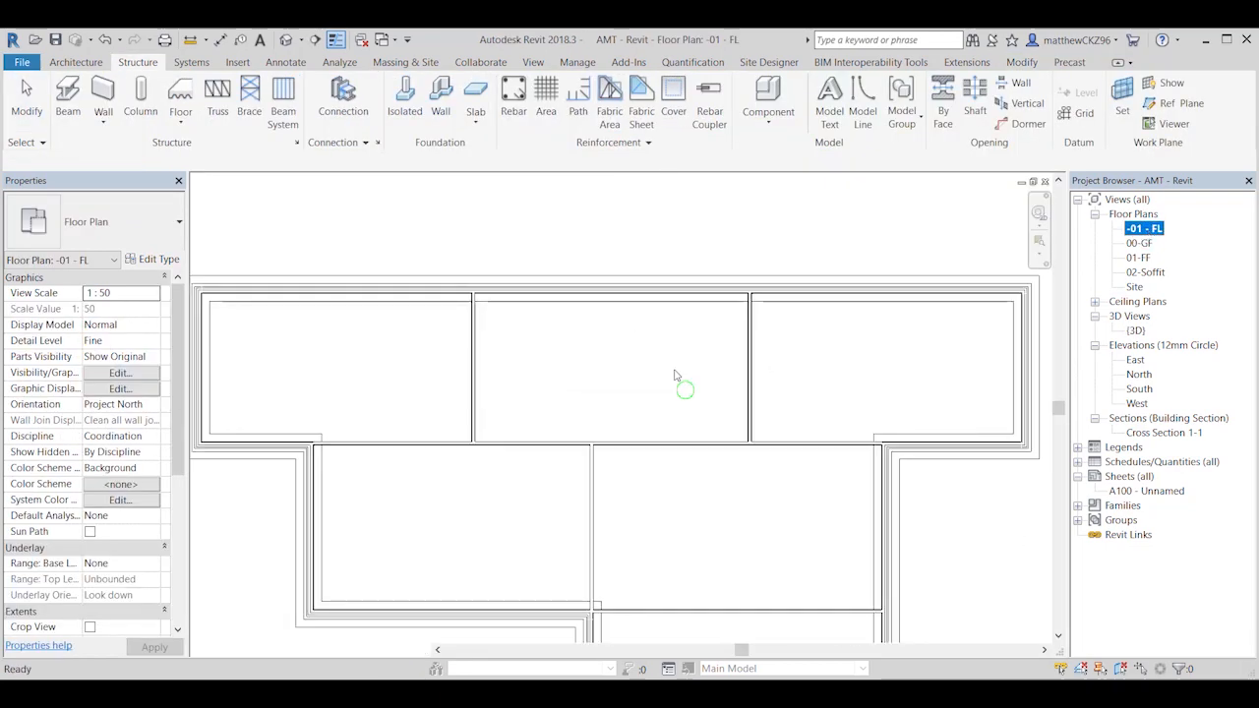
{"action": "scroll", "coordinate": [659, 339], "scroll_direction": "down", "scroll_amount": 3}
{"action": "left_click", "coordinate": [642, 294]}
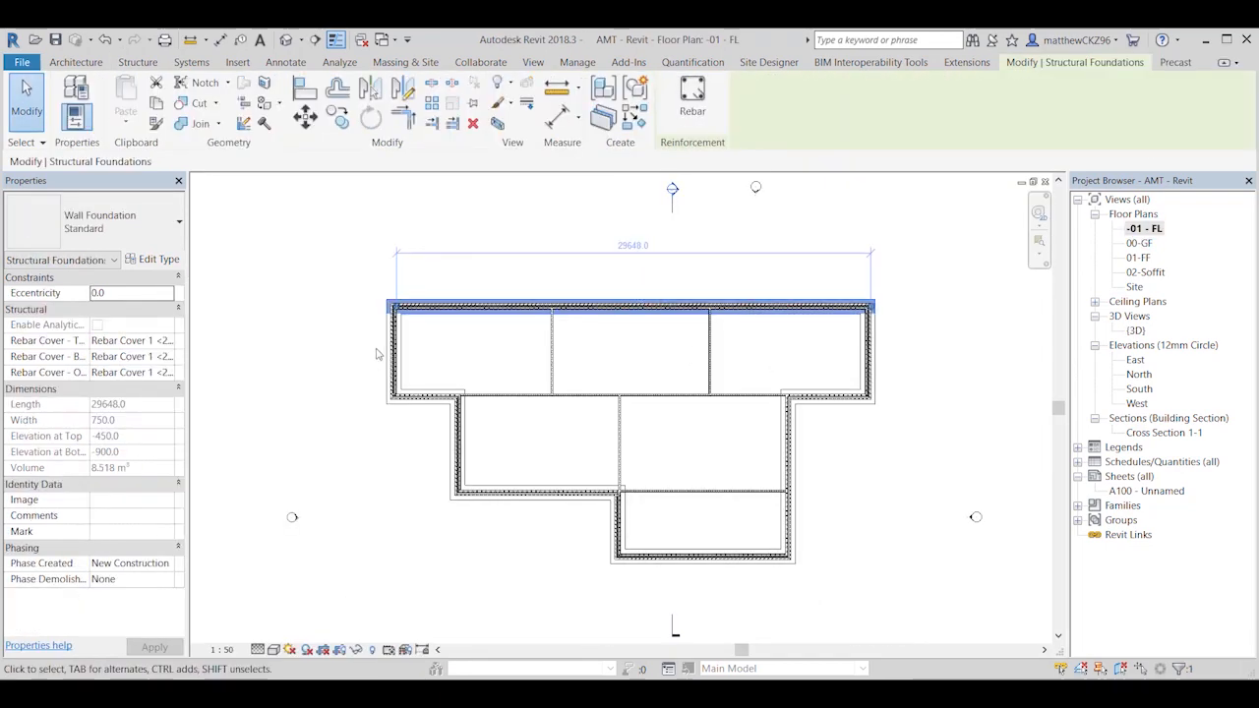
{"action": "scroll", "coordinate": [538, 507], "scroll_direction": "up", "scroll_amount": 2}
{"action": "scroll", "coordinate": [538, 507], "scroll_direction": "down", "scroll_amount": 2}
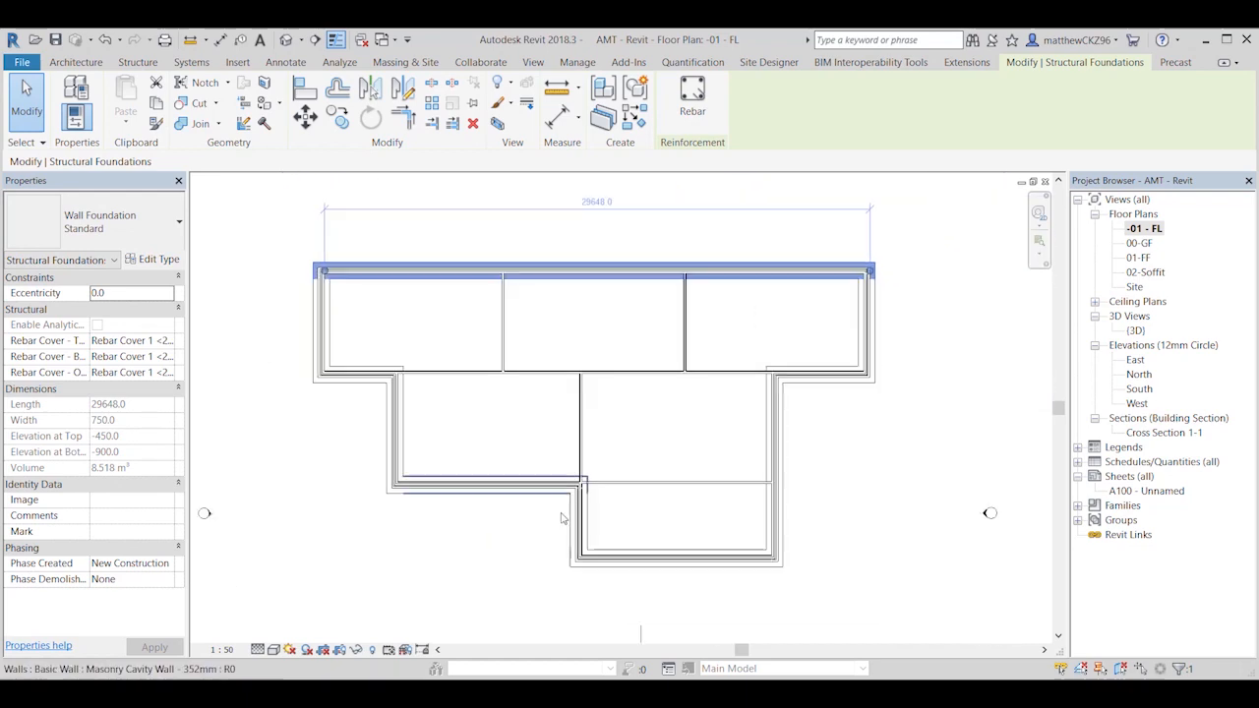
{"action": "left_click", "coordinate": [882, 478]}
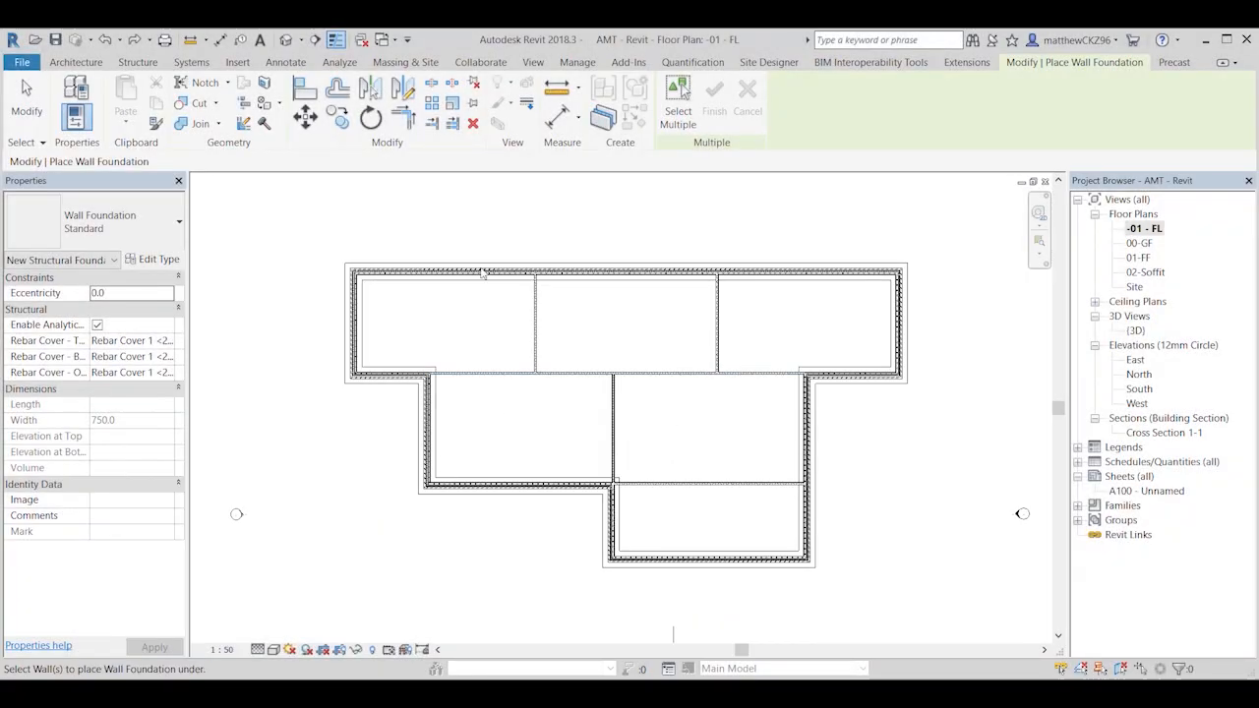
Step: Return to the default 3D view and examine the foundations projecting around the base of the external walls
{"action": "left_click", "coordinate": [285, 40]}
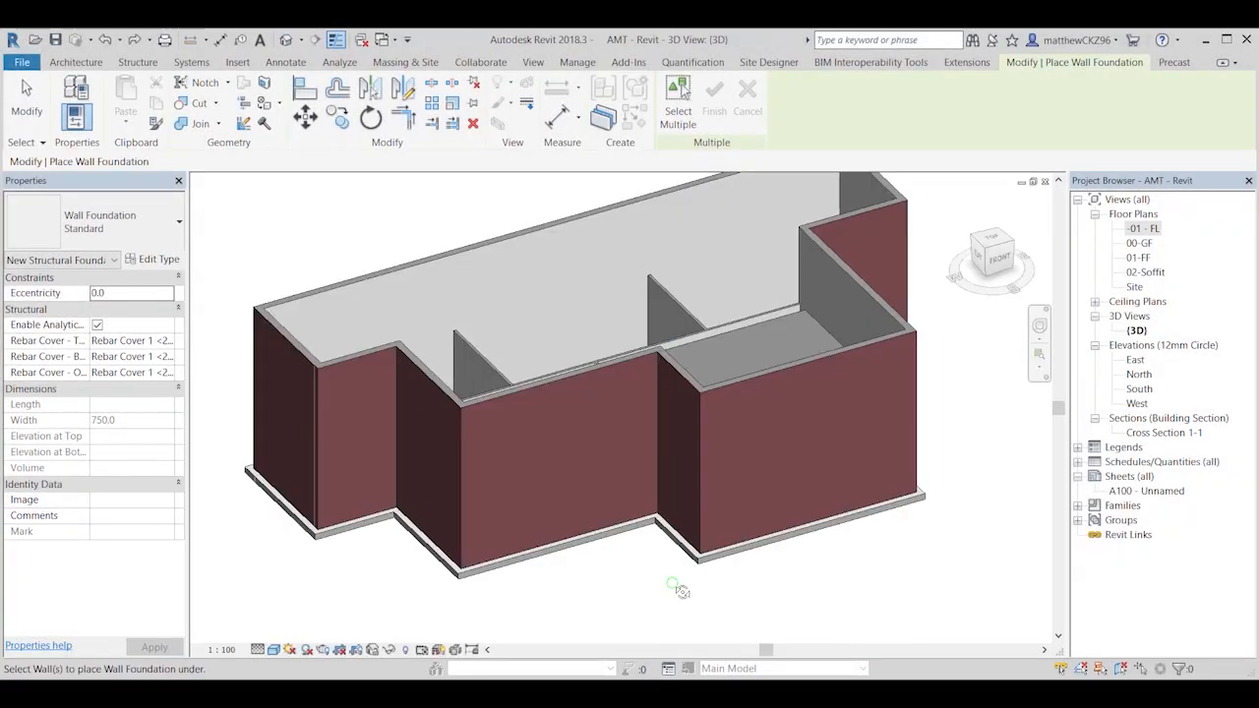
{"action": "middle_click_drag", "start_coordinate": [679, 590], "coordinate": [699, 556], "text": "shift"}
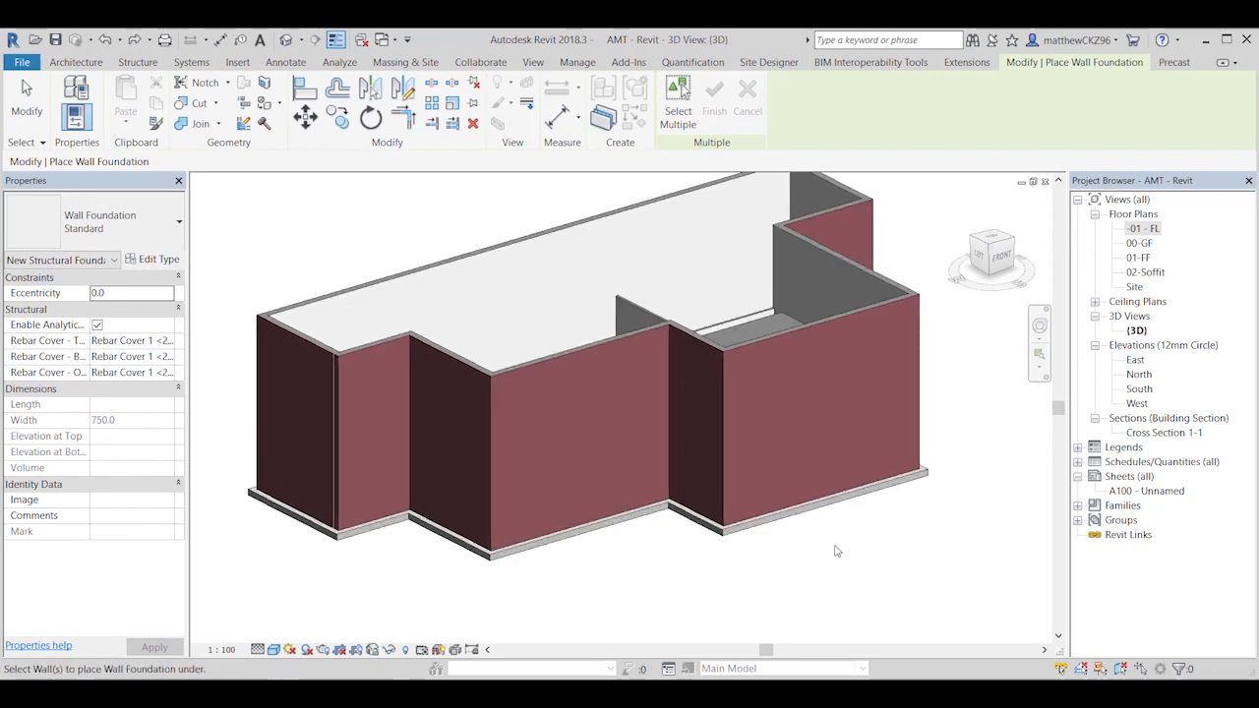
{"action": "middle_click_drag", "start_coordinate": [797, 575], "coordinate": [555, 587], "text": "shift"}
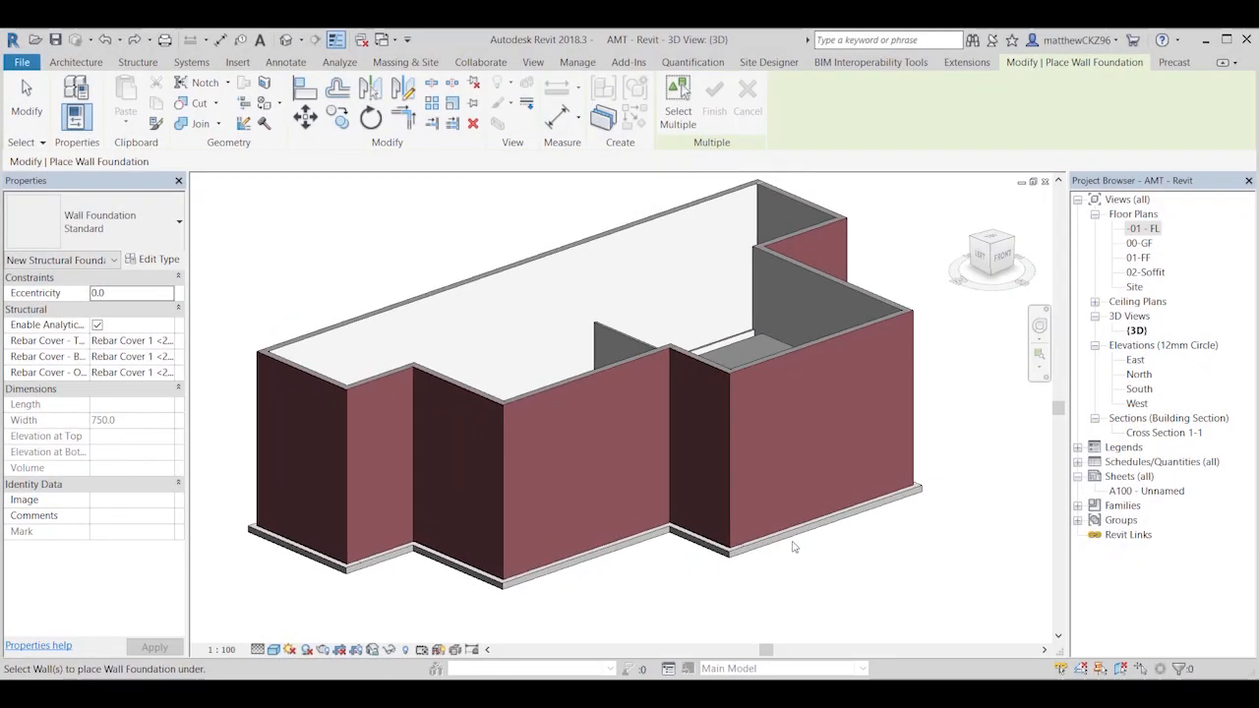
Step: In the -01 - FL plan, select all instances of the 352mm Masonry Cavity Wall and temporarily hide them
{"action": "double_click", "coordinate": [1139, 228]}
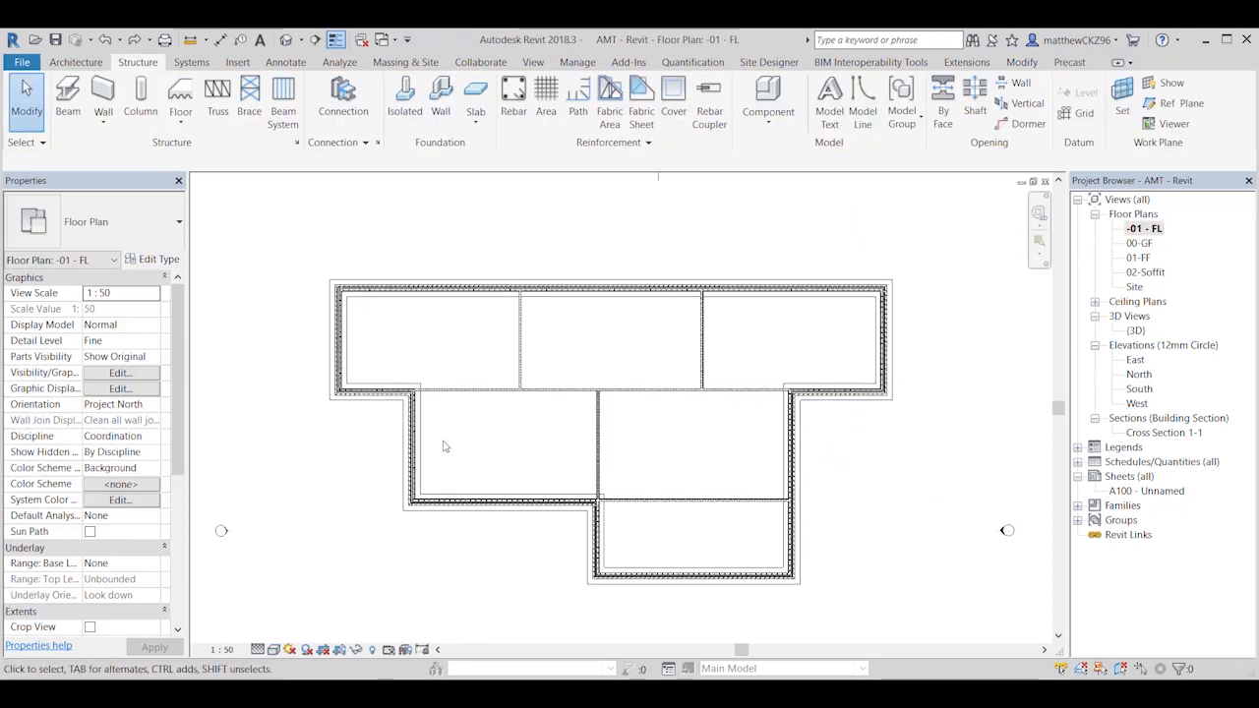
{"action": "left_click", "coordinate": [393, 394]}
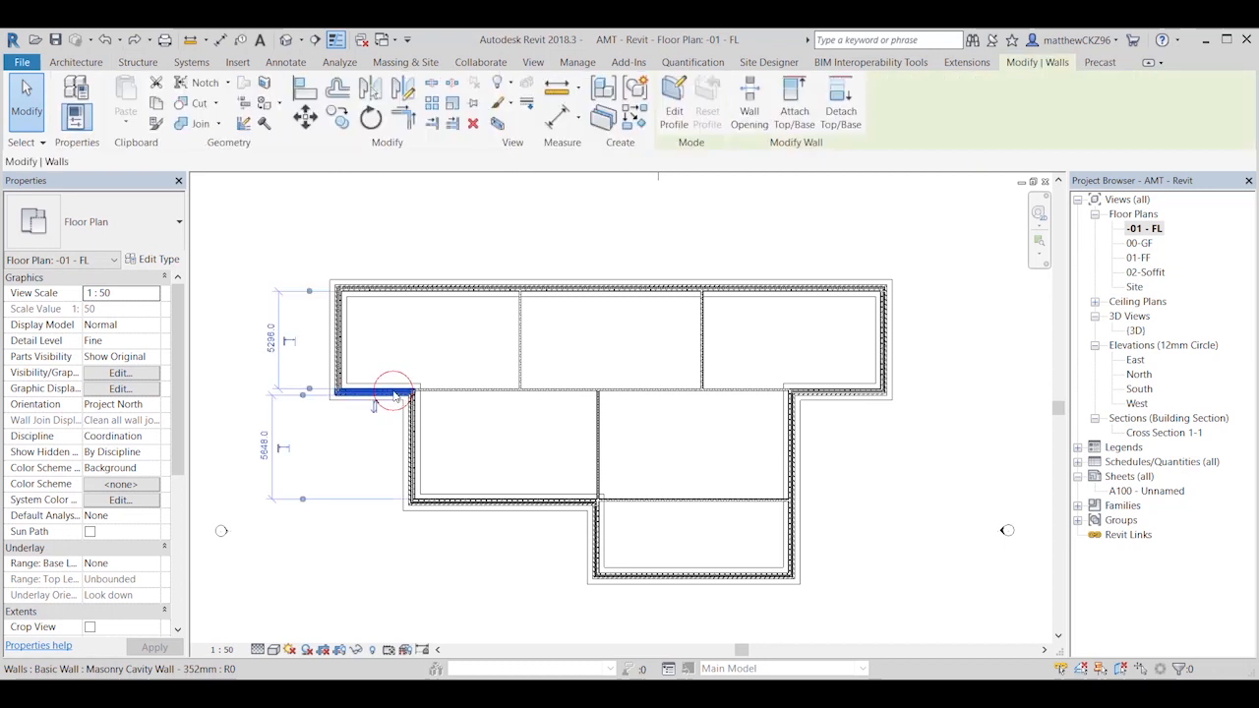
{"action": "right_click", "coordinate": [394, 393]}
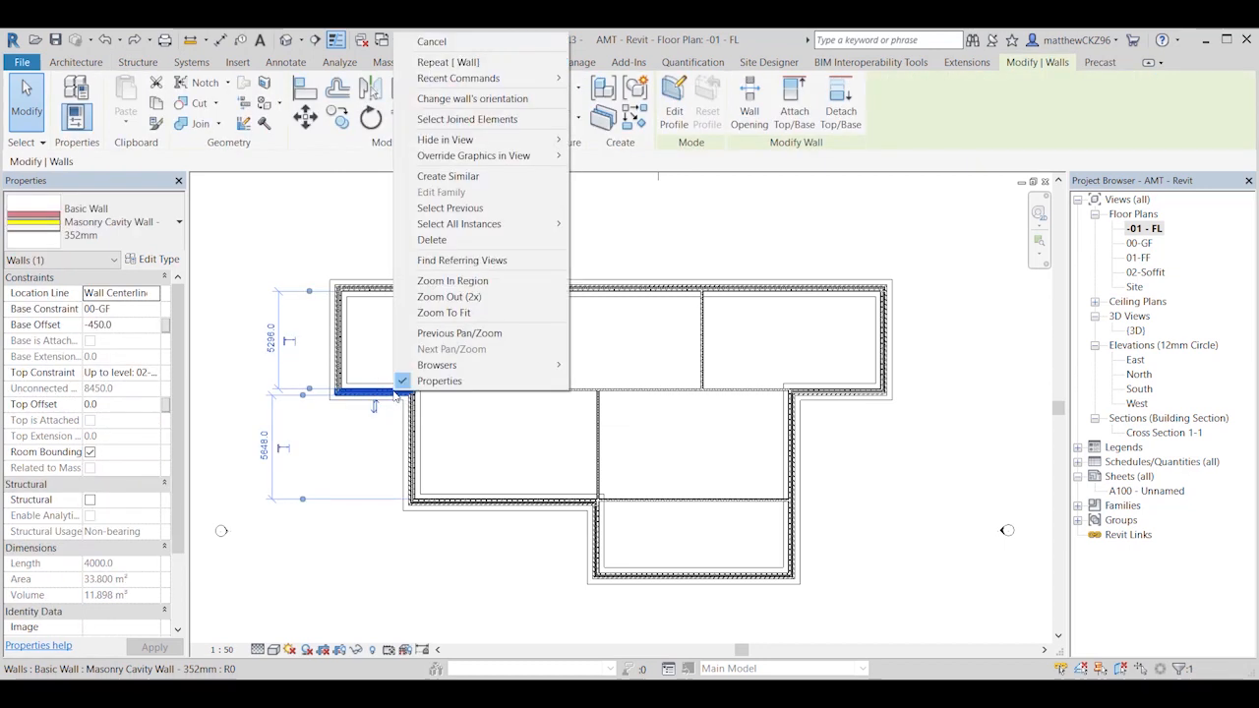
{"action": "left_click", "coordinate": [368, 357]}
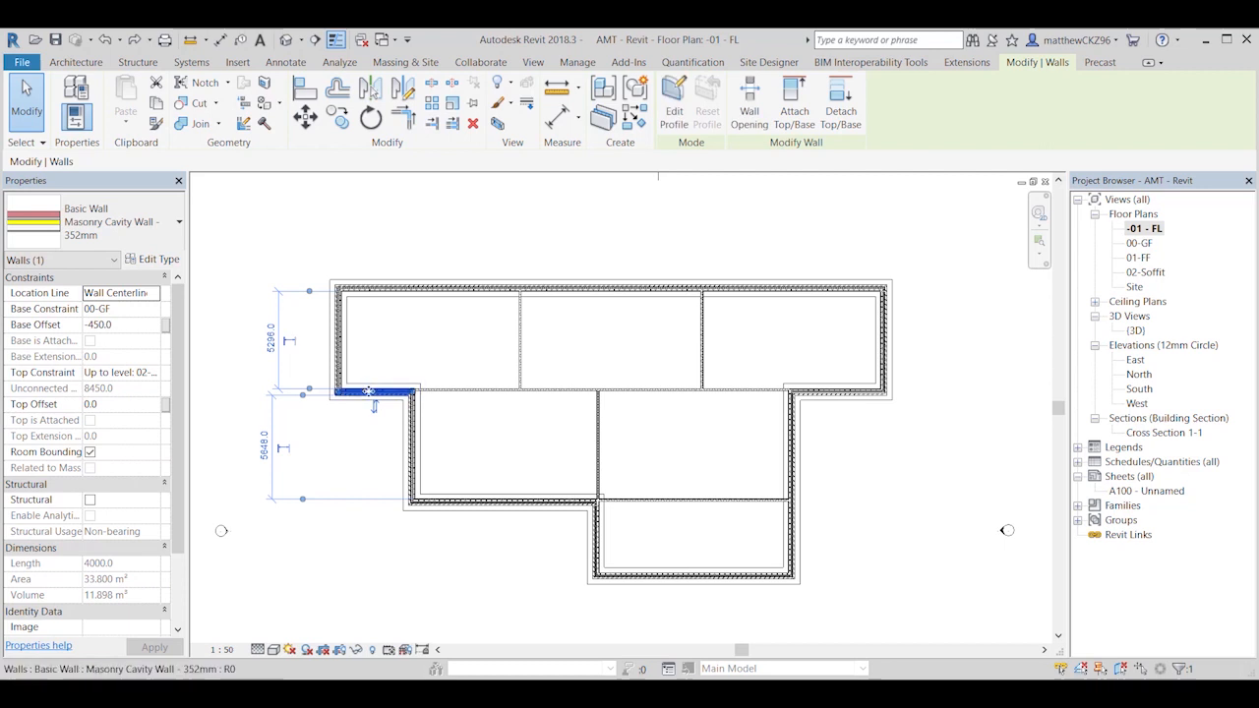
{"action": "right_click", "coordinate": [371, 392]}
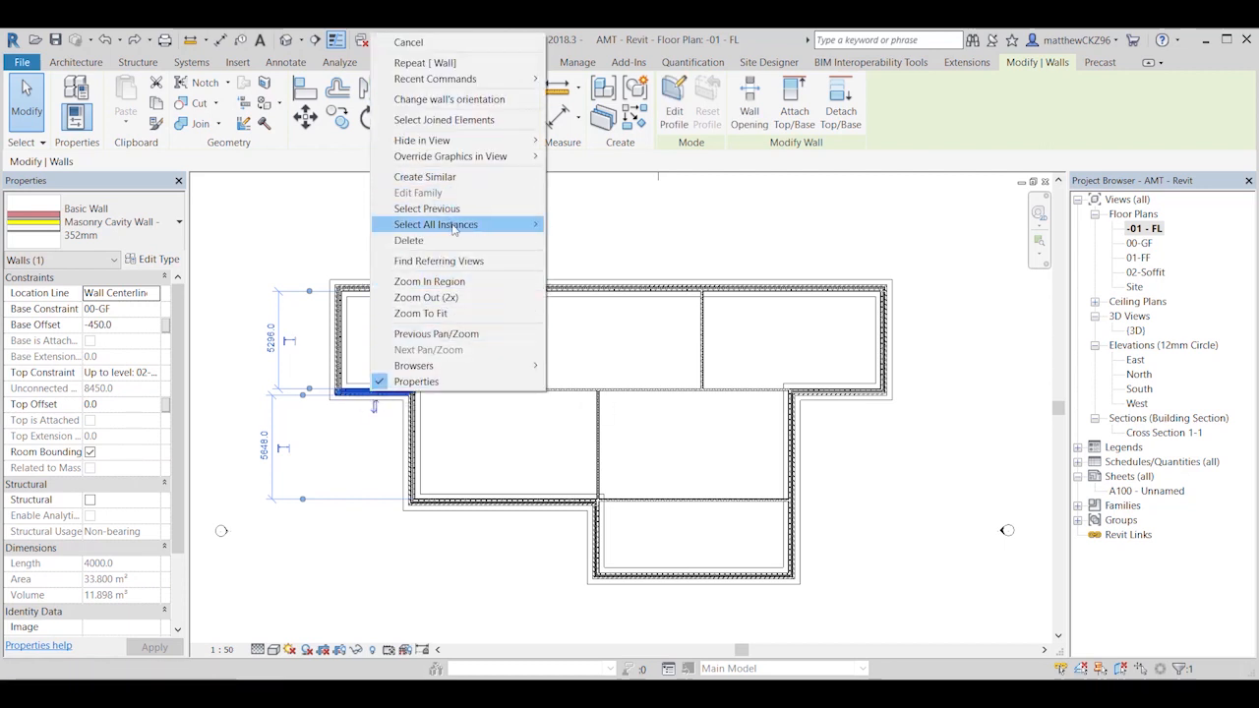
{"action": "mouse_move", "coordinate": [453, 224]}
{"action": "left_click", "coordinate": [586, 226]}
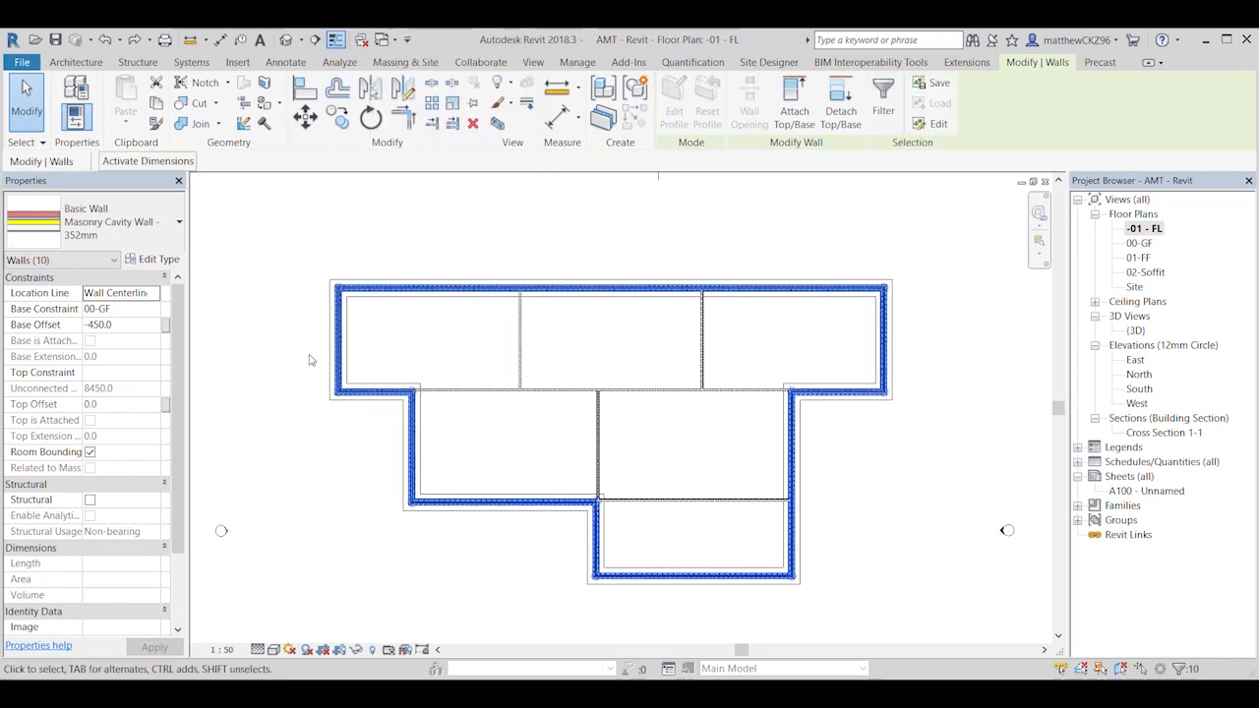
{"action": "left_click", "coordinate": [357, 650]}
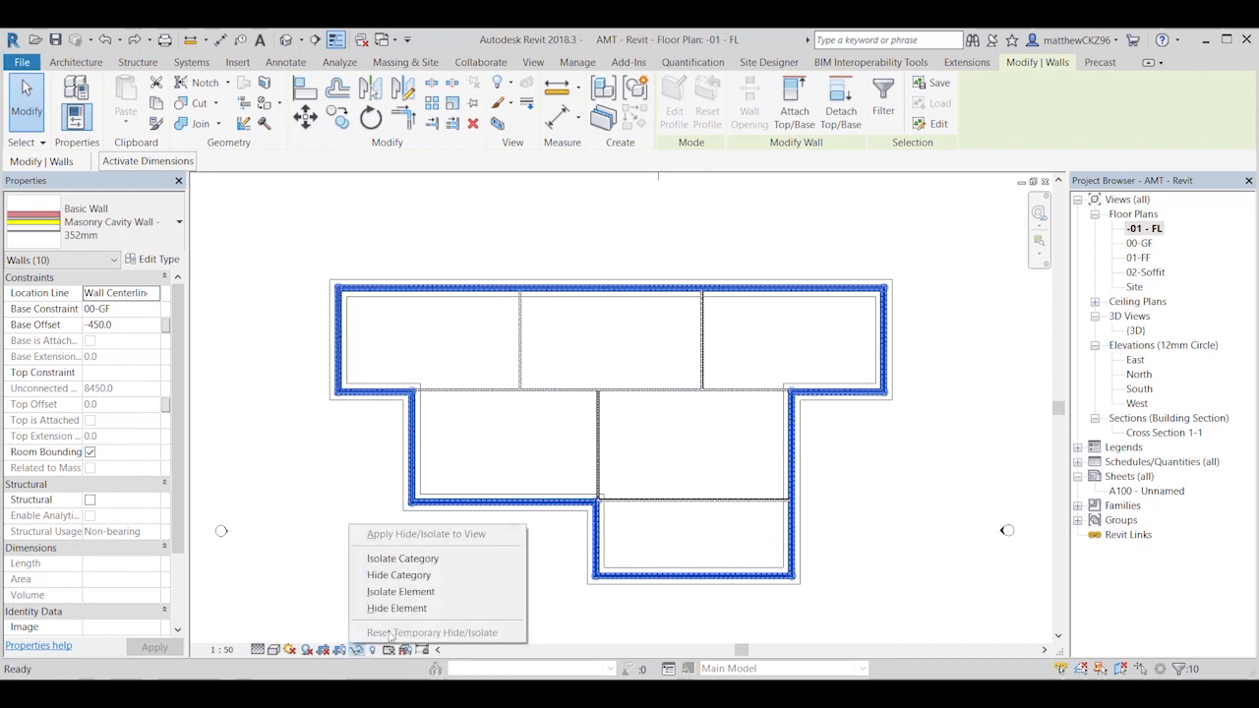
{"action": "left_click", "coordinate": [398, 609]}
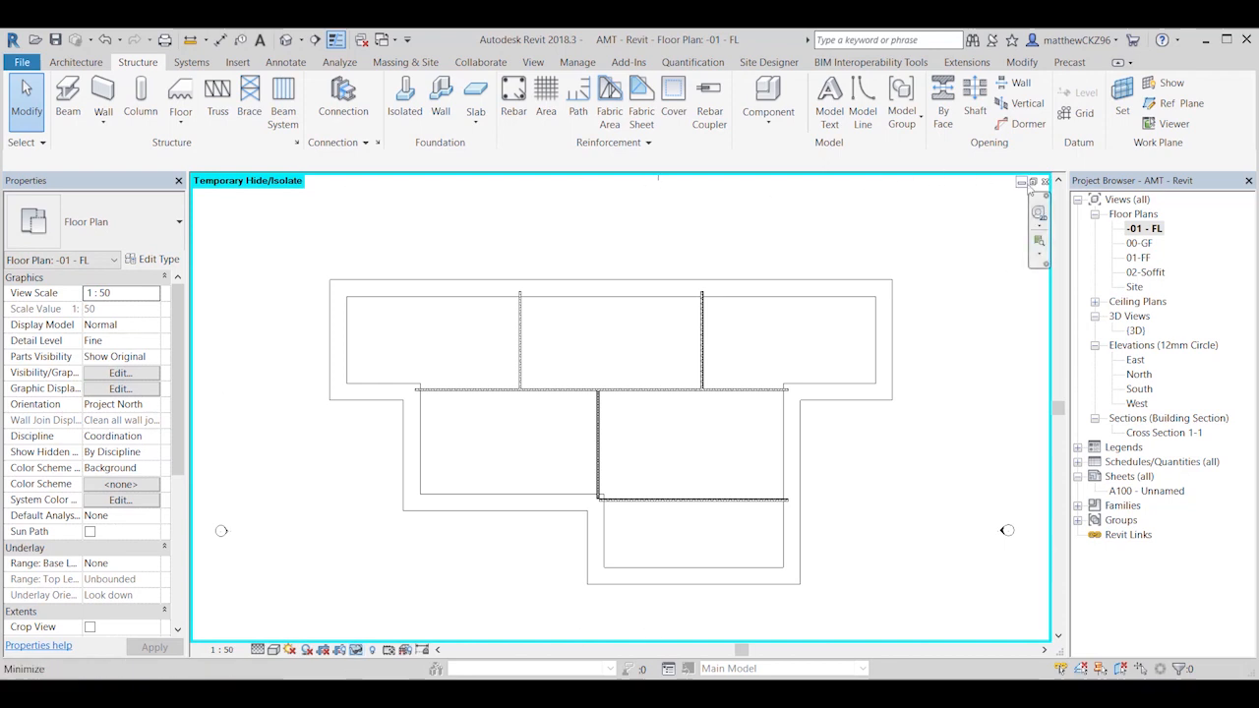
Step: Examine the exposed strip foundation outline and the internal partitions in the -01 - FL plan
{"action": "scroll", "coordinate": [879, 508], "scroll_direction": "up", "scroll_amount": 3}
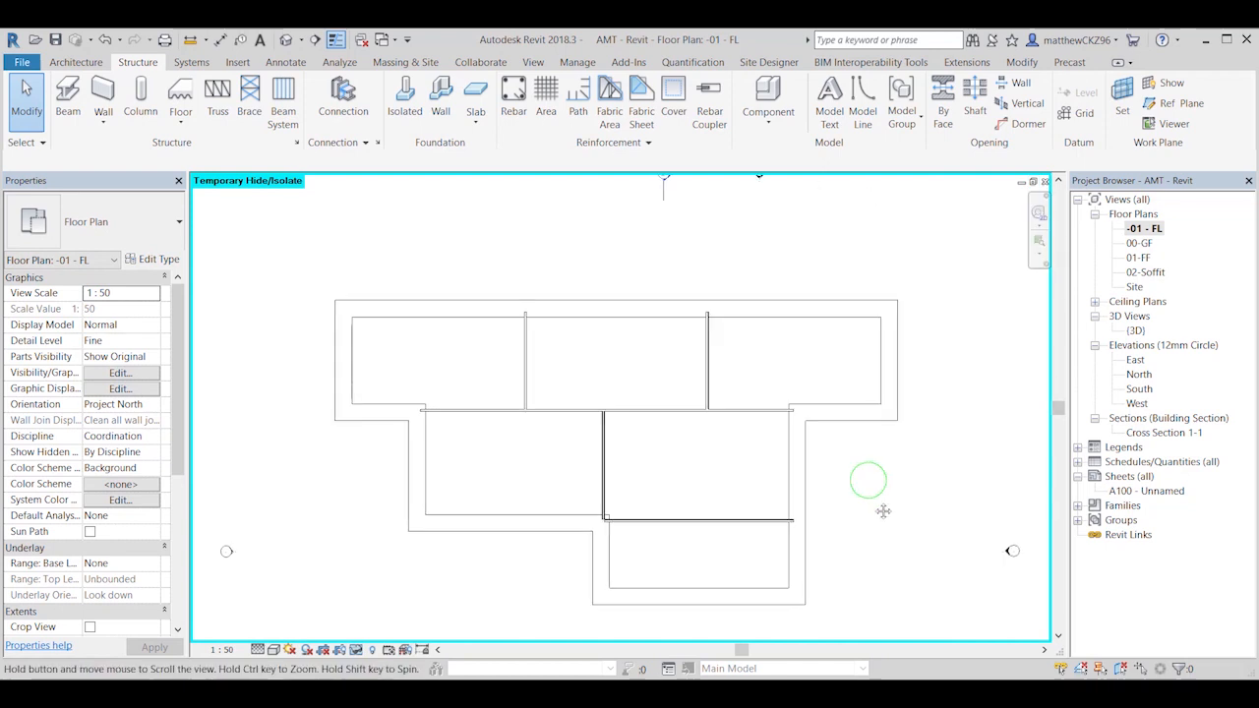
{"action": "scroll", "coordinate": [602, 322], "scroll_direction": "up", "scroll_amount": 2}
{"action": "middle_click_drag", "start_coordinate": [597, 332], "coordinate": [595, 362]}
{"action": "scroll", "coordinate": [596, 362], "scroll_direction": "down", "scroll_amount": 2}
{"action": "middle_click_drag", "start_coordinate": [789, 326], "coordinate": [675, 337]}
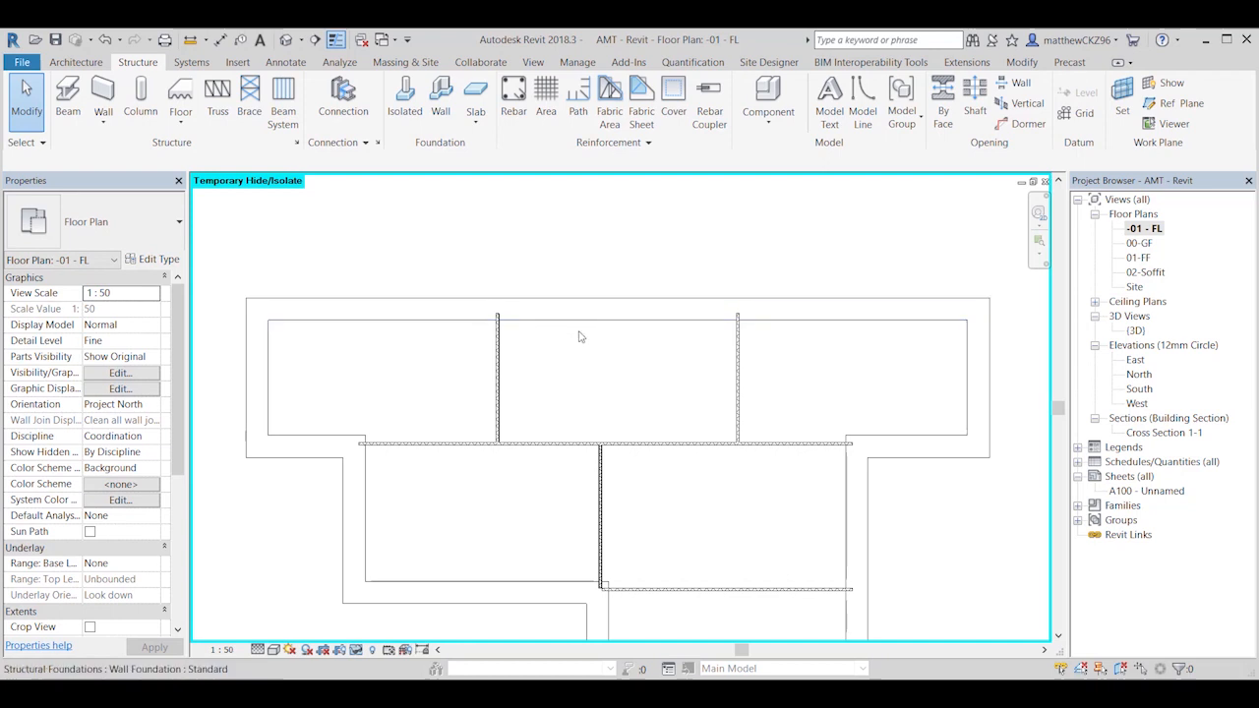
{"action": "middle_click_drag", "start_coordinate": [599, 354], "coordinate": [605, 278]}
{"action": "scroll", "coordinate": [603, 278], "scroll_direction": "down", "scroll_amount": 1}
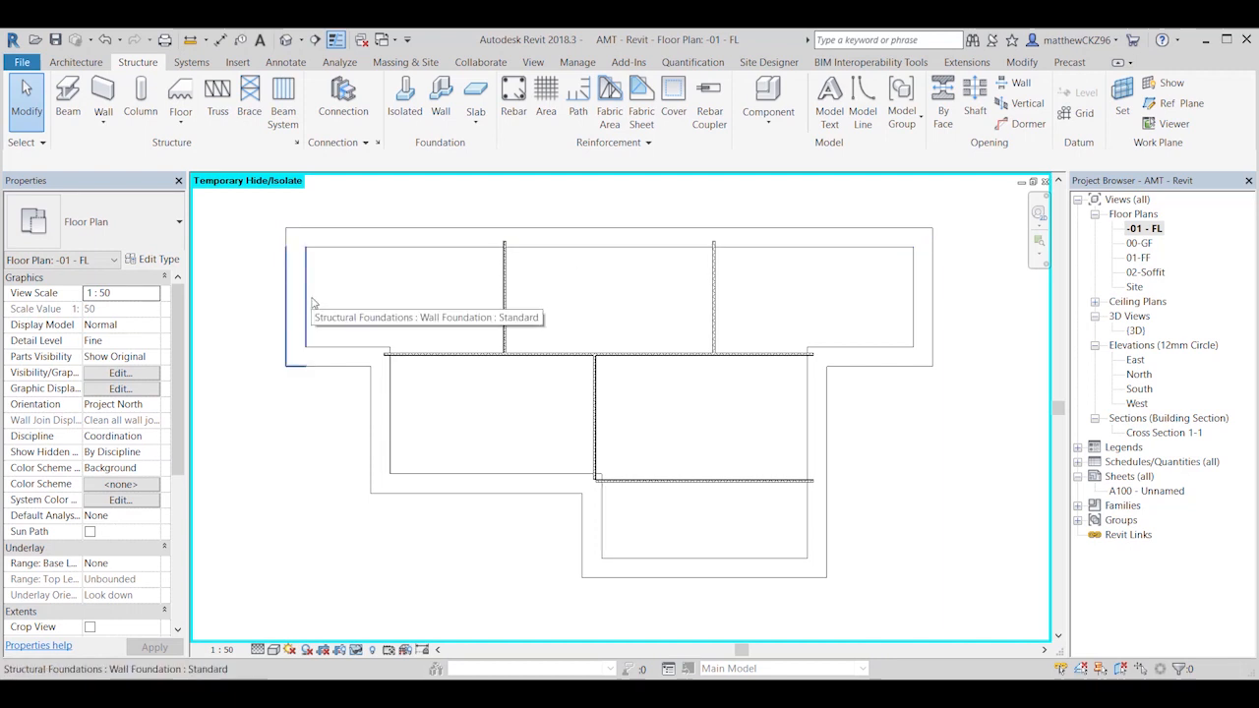
{"action": "middle_click_drag", "start_coordinate": [374, 292], "coordinate": [402, 356]}
{"action": "scroll", "coordinate": [403, 354], "scroll_direction": "down", "scroll_amount": 3}
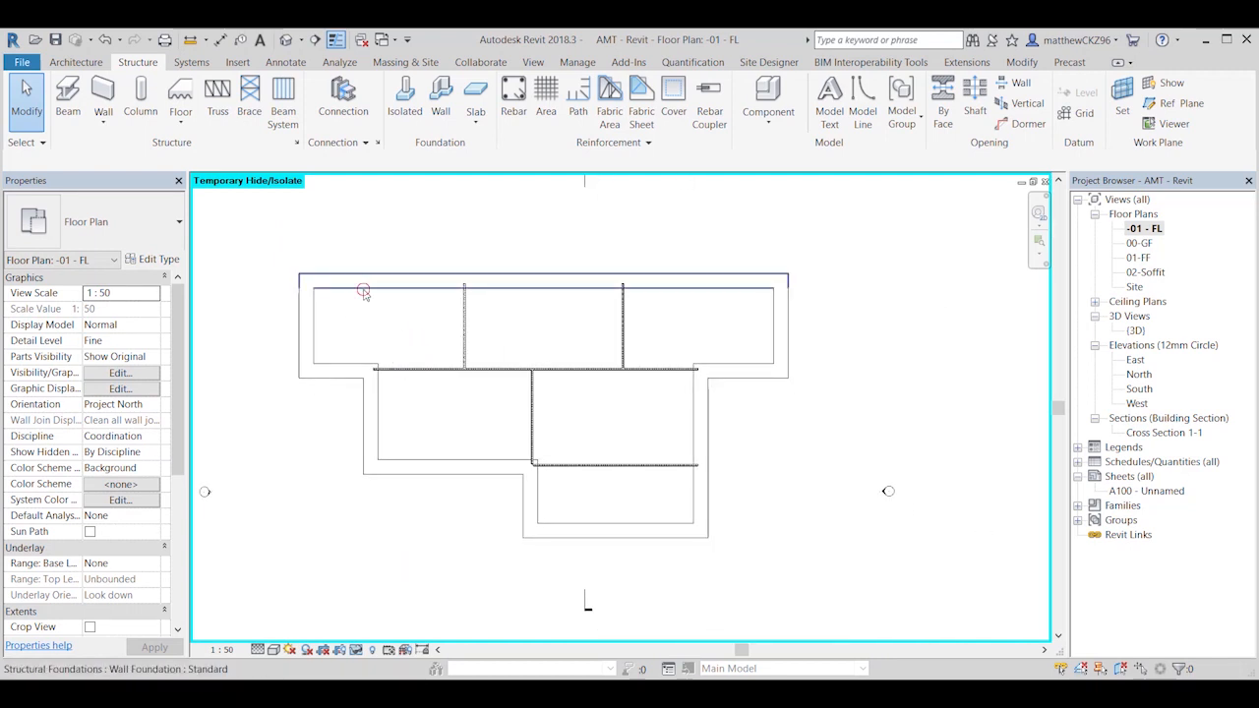
Step: Set the Mark of the long back wall's foundation to Strip Footing 1
{"action": "left_click", "coordinate": [363, 289]}
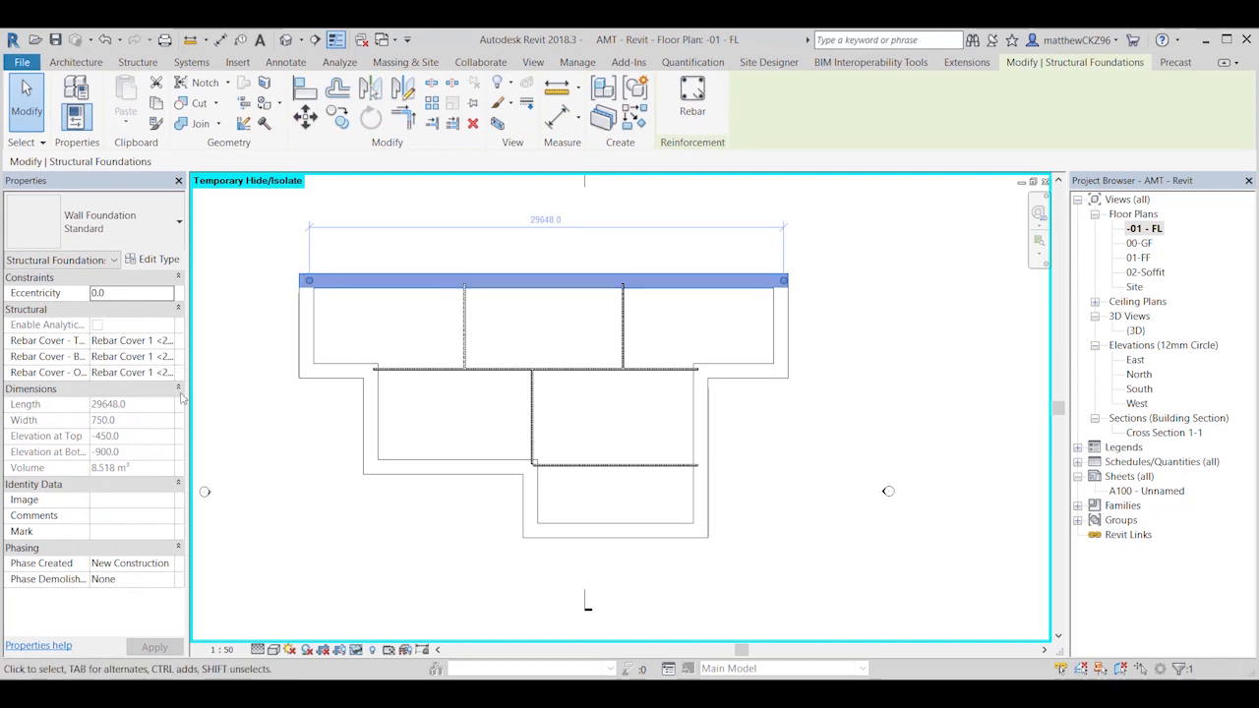
{"action": "left_click", "coordinate": [118, 532]}
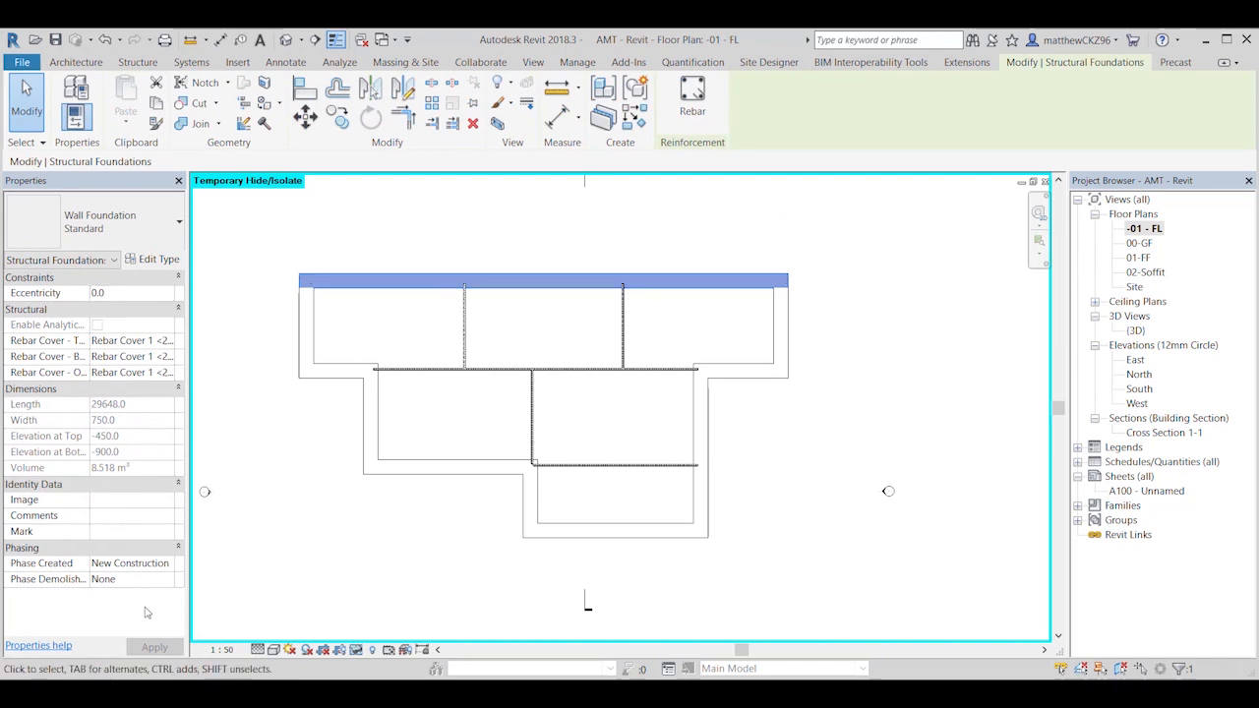
{"action": "type", "text": "Strip Footing 1"}
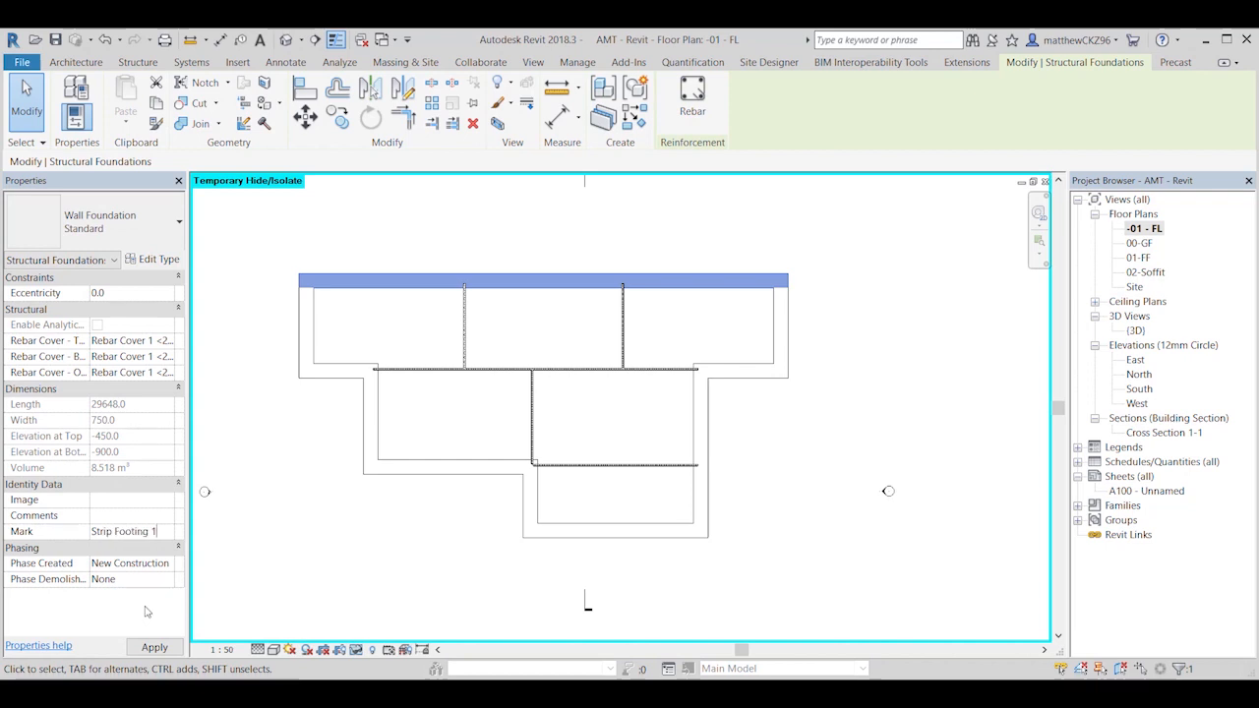
{"action": "left_click", "coordinate": [247, 505]}
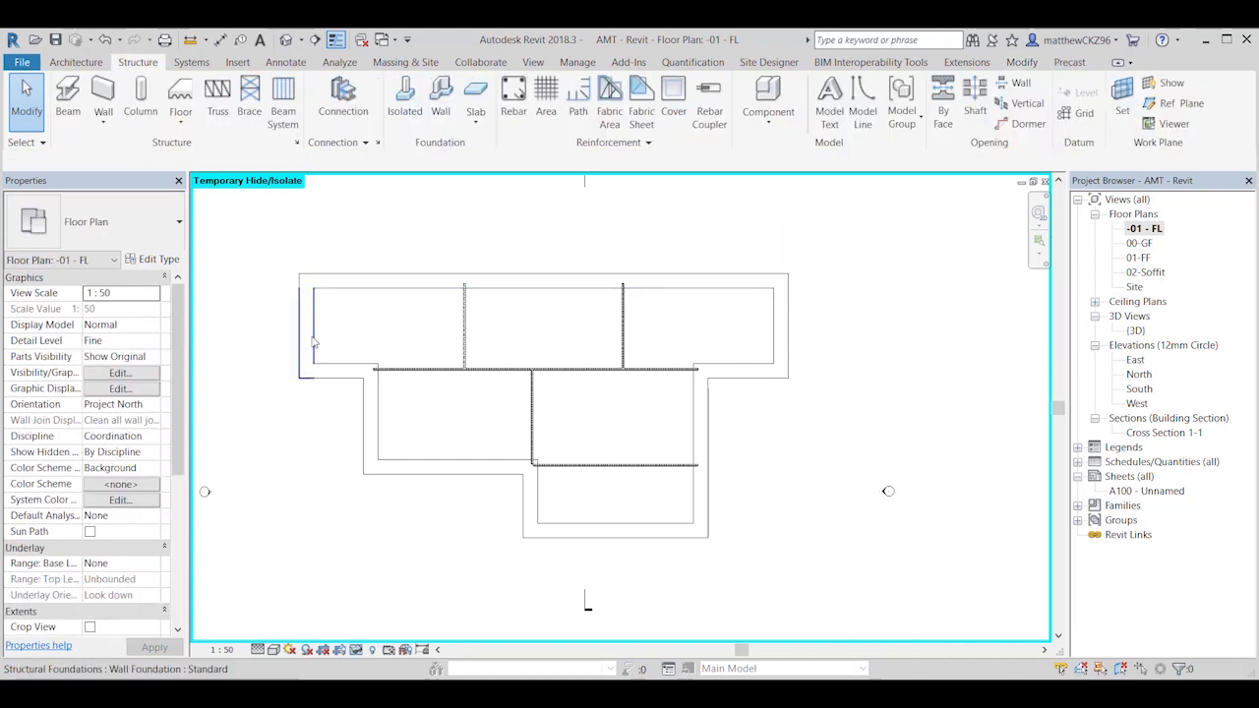
Step: Set the Mark of the foundation under the left end wall to Strip Footing 2
{"action": "left_click", "coordinate": [313, 342]}
{"action": "left_click", "coordinate": [126, 531]}
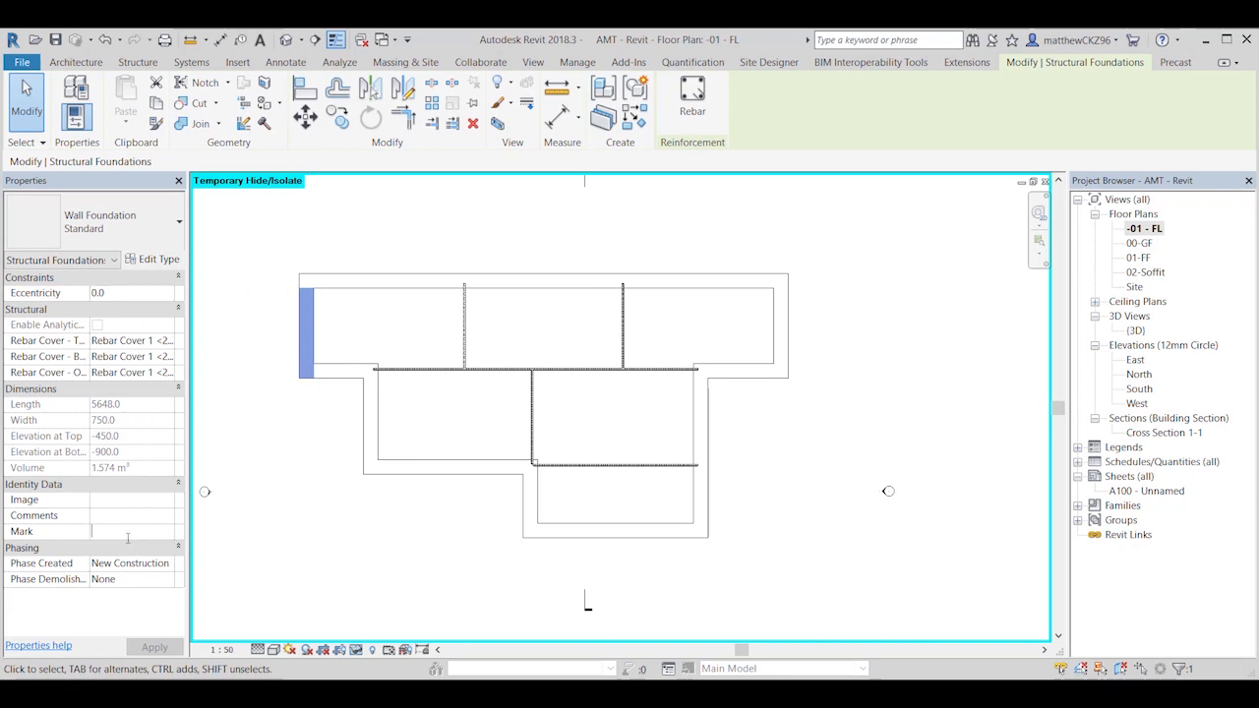
{"action": "type", "text": "Strip Footing 2"}
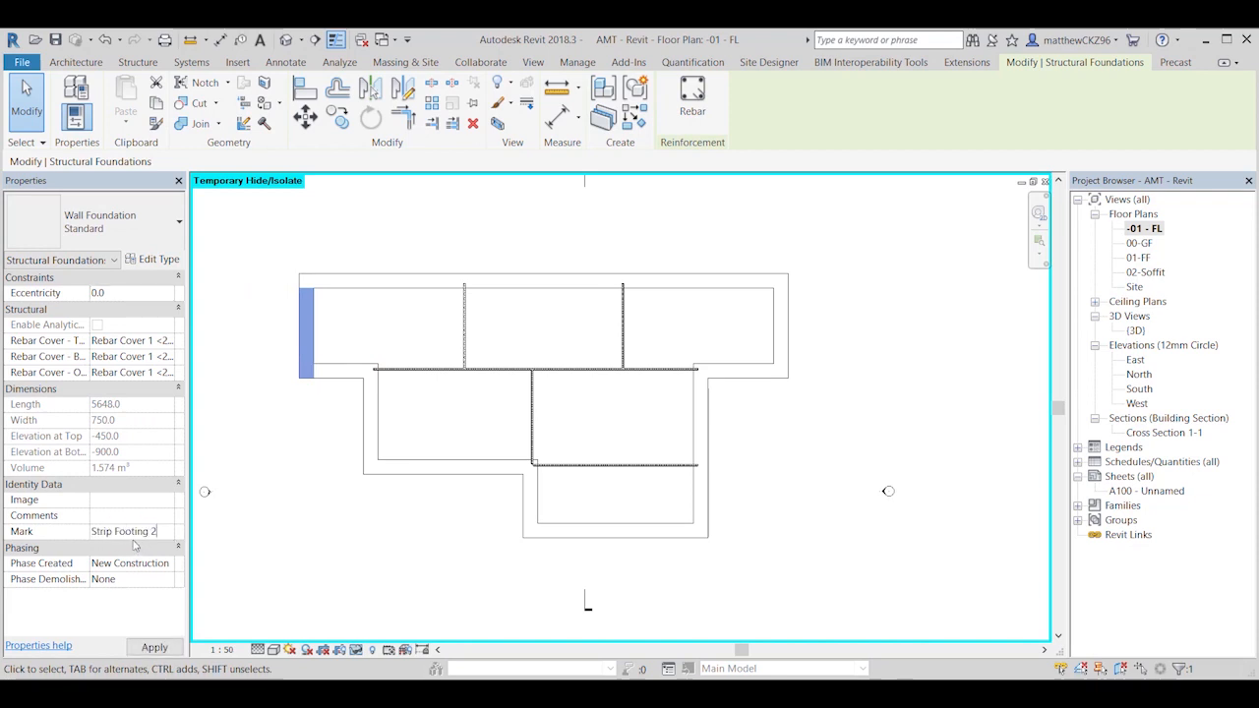
{"action": "left_click", "coordinate": [315, 525]}
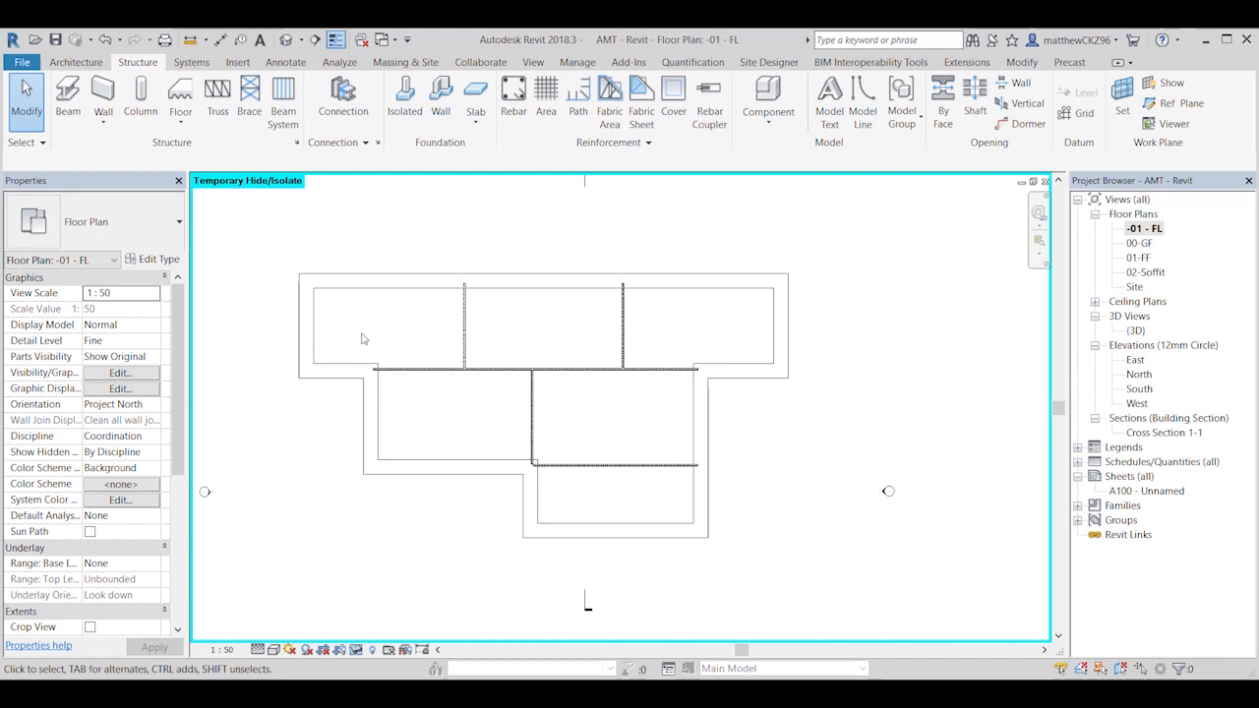
Step: Check the properties of the long back foundation, including its Mark and rebar cover settings
{"action": "middle_click_drag", "start_coordinate": [360, 338], "coordinate": [370, 344]}
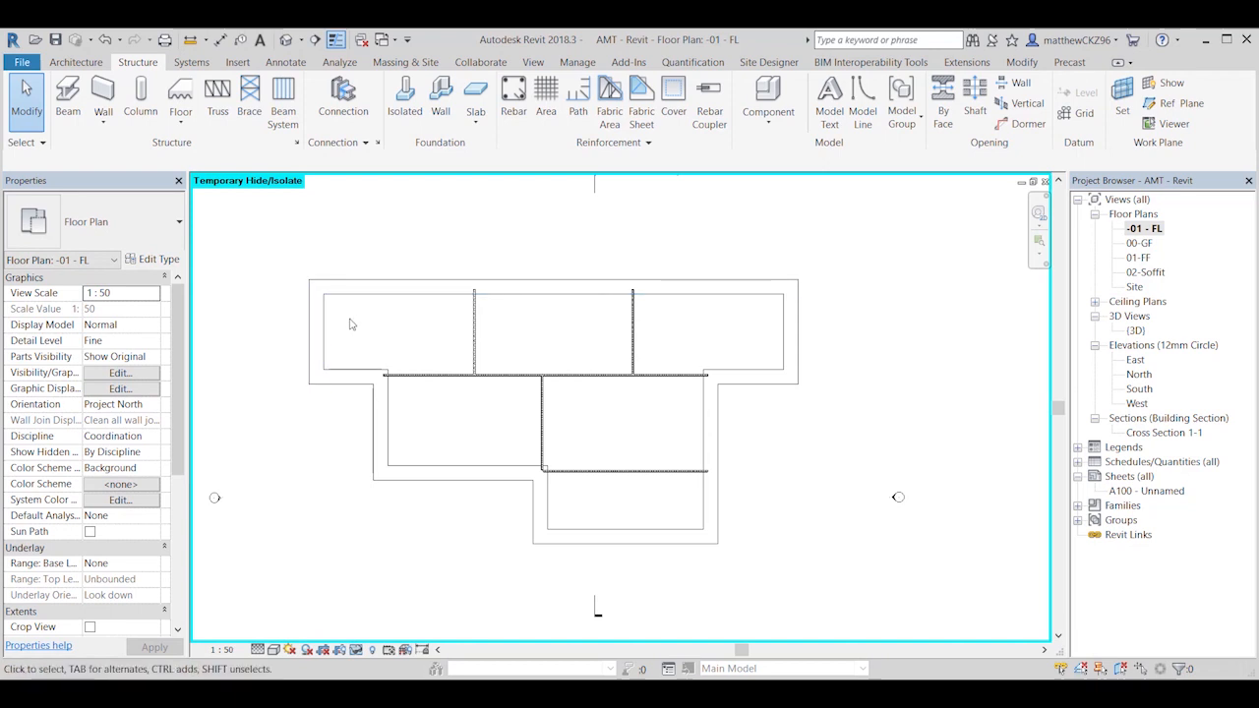
{"action": "scroll", "coordinate": [301, 436], "scroll_direction": "down", "scroll_amount": 2}
{"action": "middle_click_drag", "start_coordinate": [301, 436], "coordinate": [363, 454]}
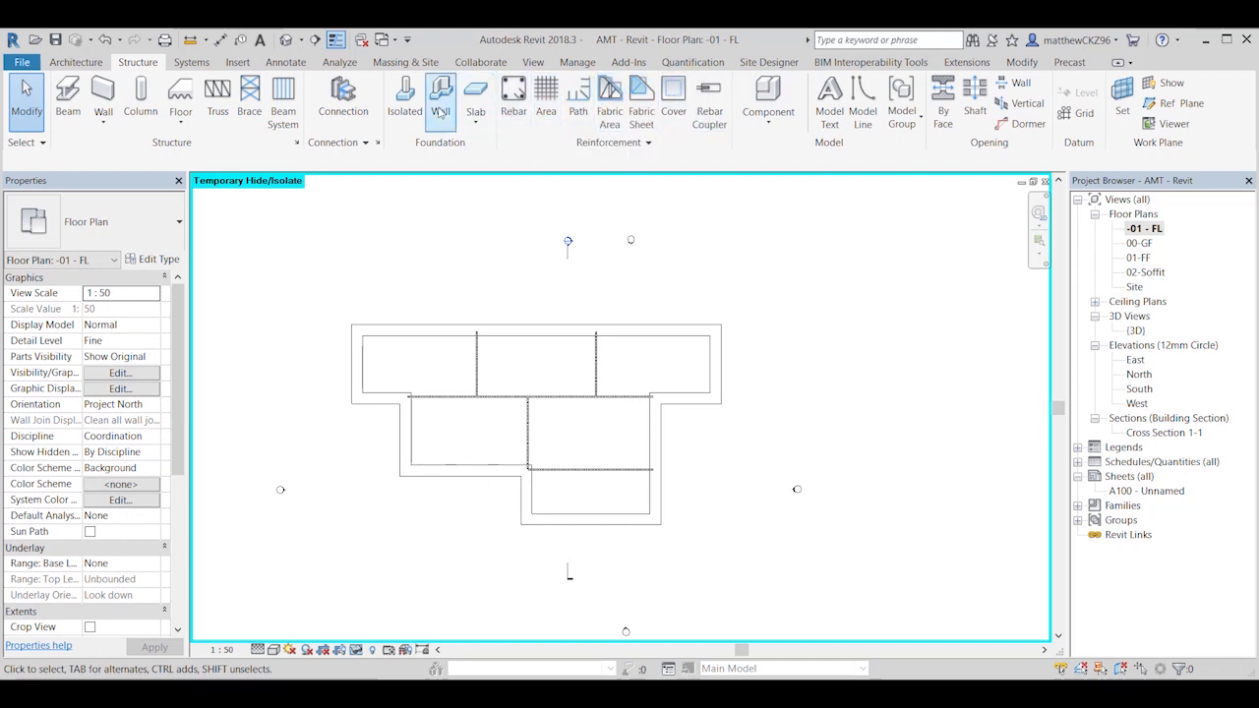
{"action": "left_click", "coordinate": [662, 344]}
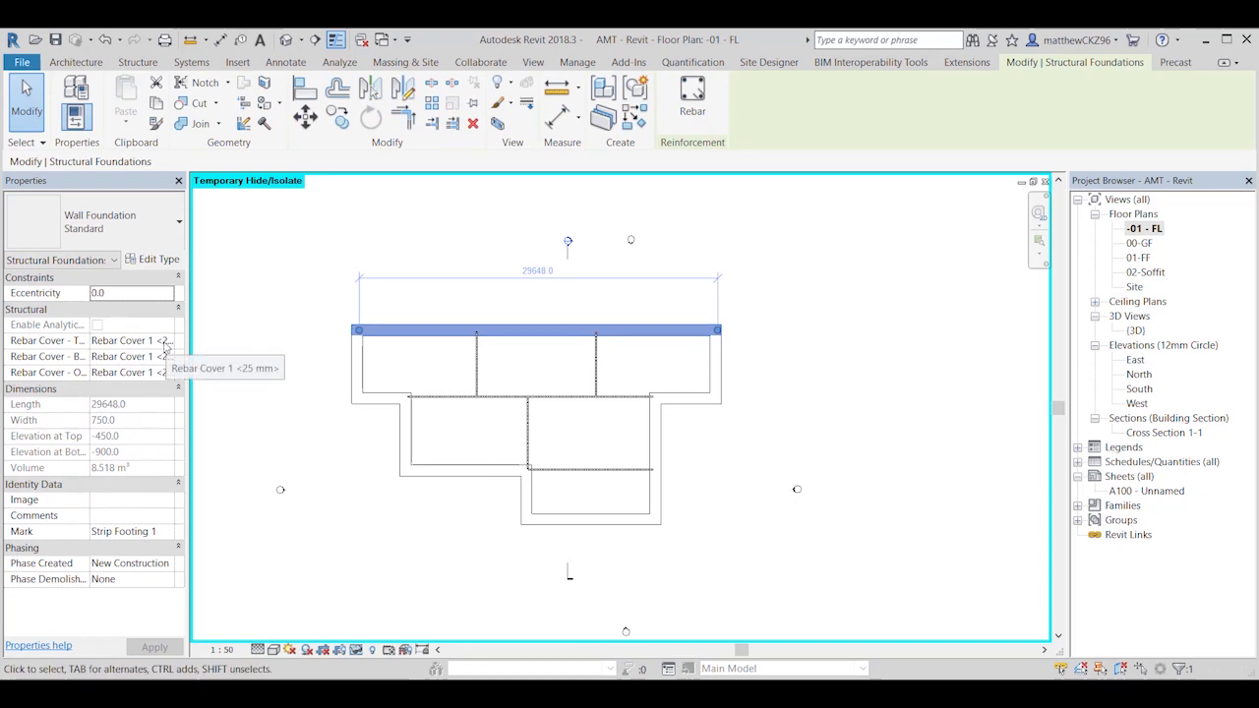
{"action": "left_click", "coordinate": [436, 262]}
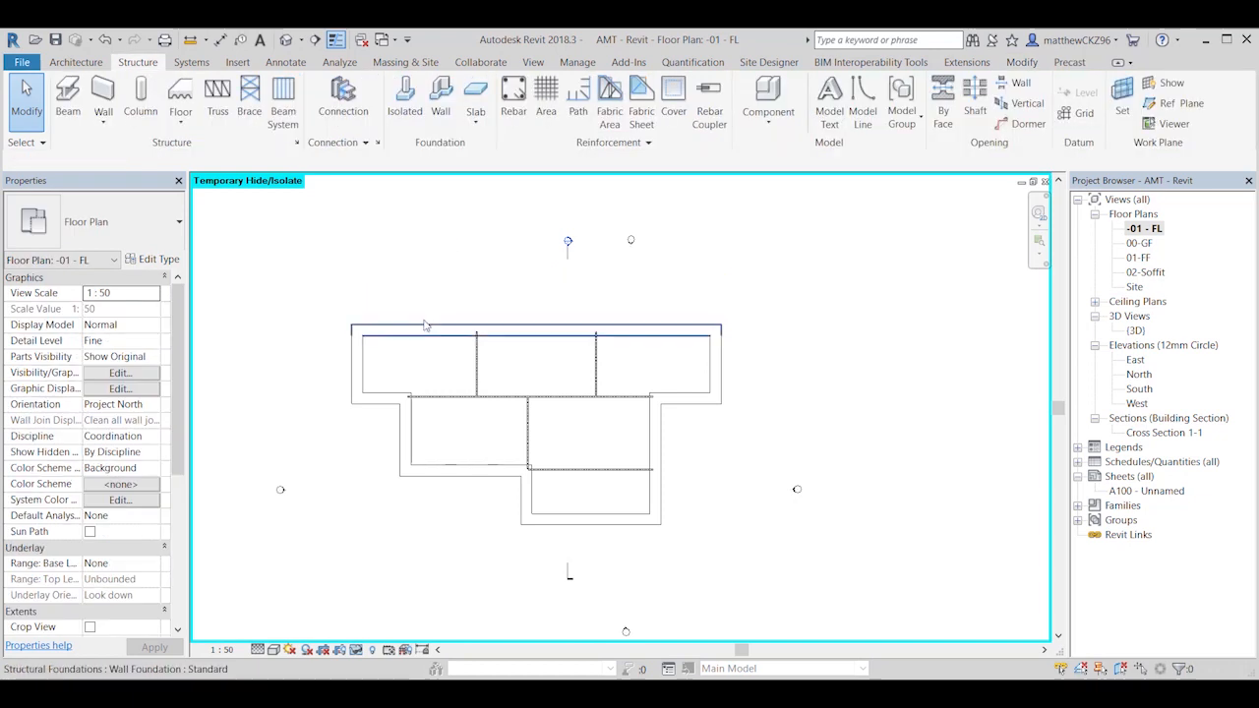
{"action": "middle_click_drag", "start_coordinate": [438, 350], "coordinate": [439, 353]}
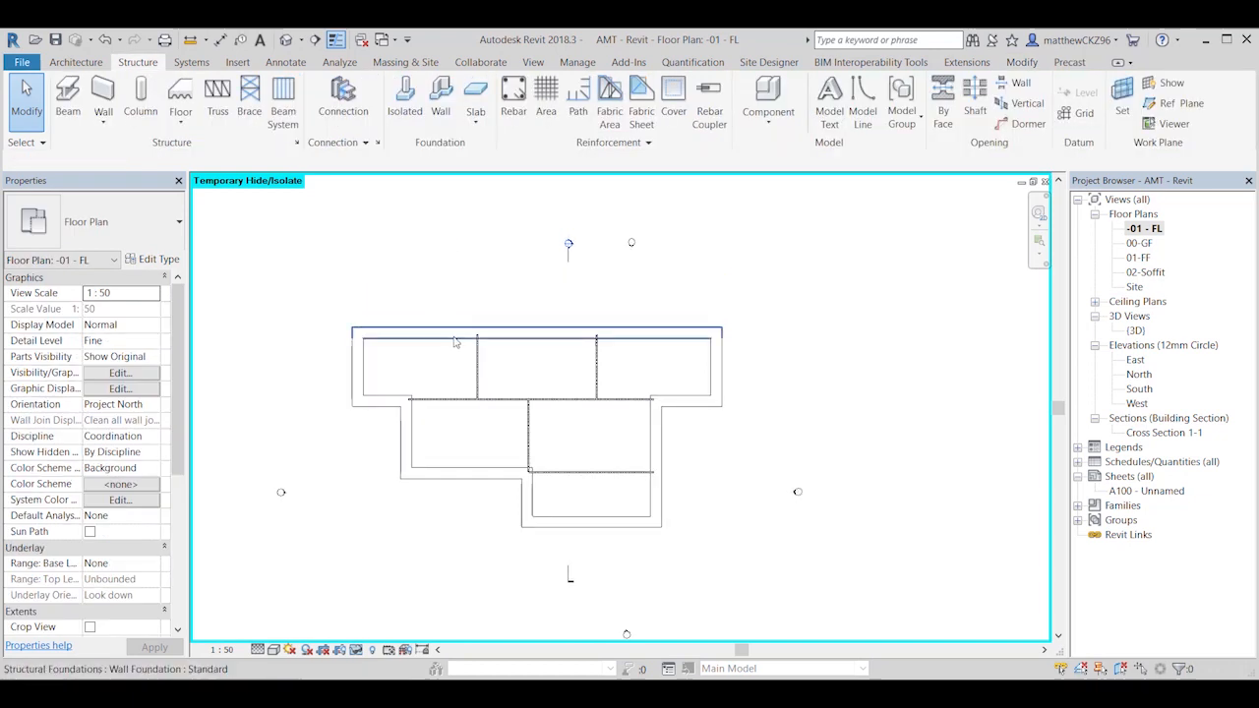
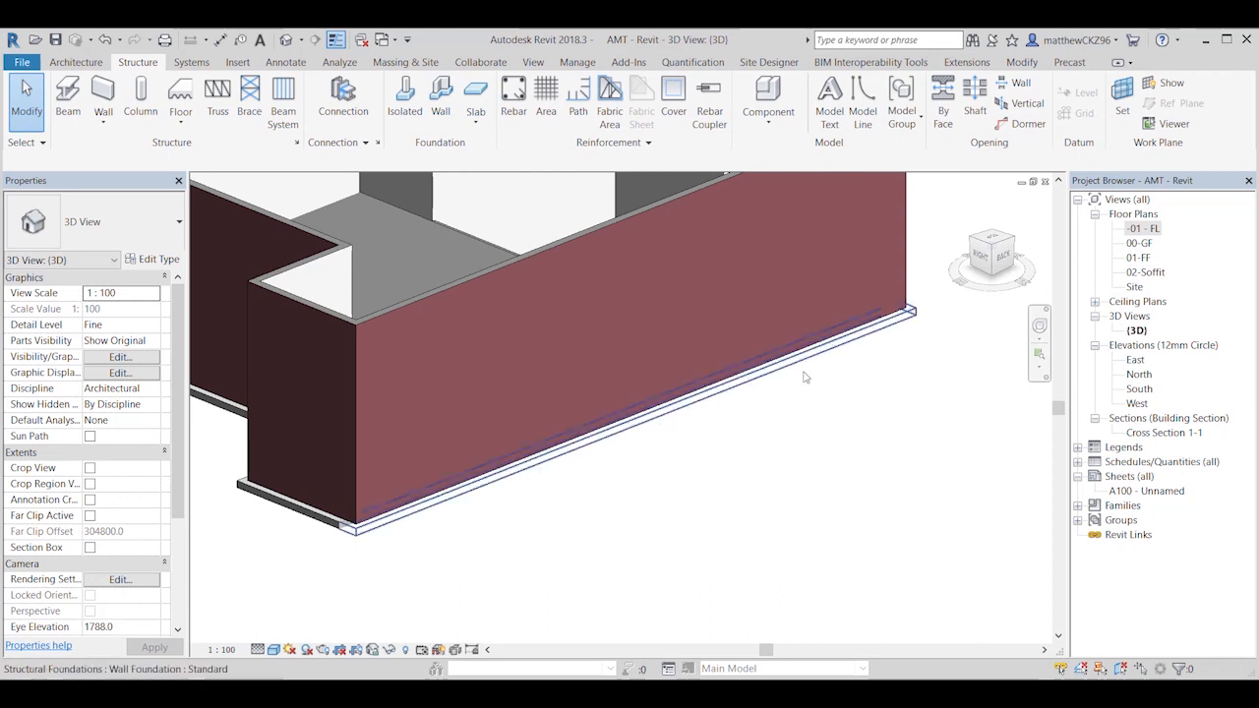
Step: Open the -01 - FL floor plan and start placing structural rebar, accepting the shape definition notice and the offer to load a shape family
{"action": "double_click", "coordinate": [1148, 228]}
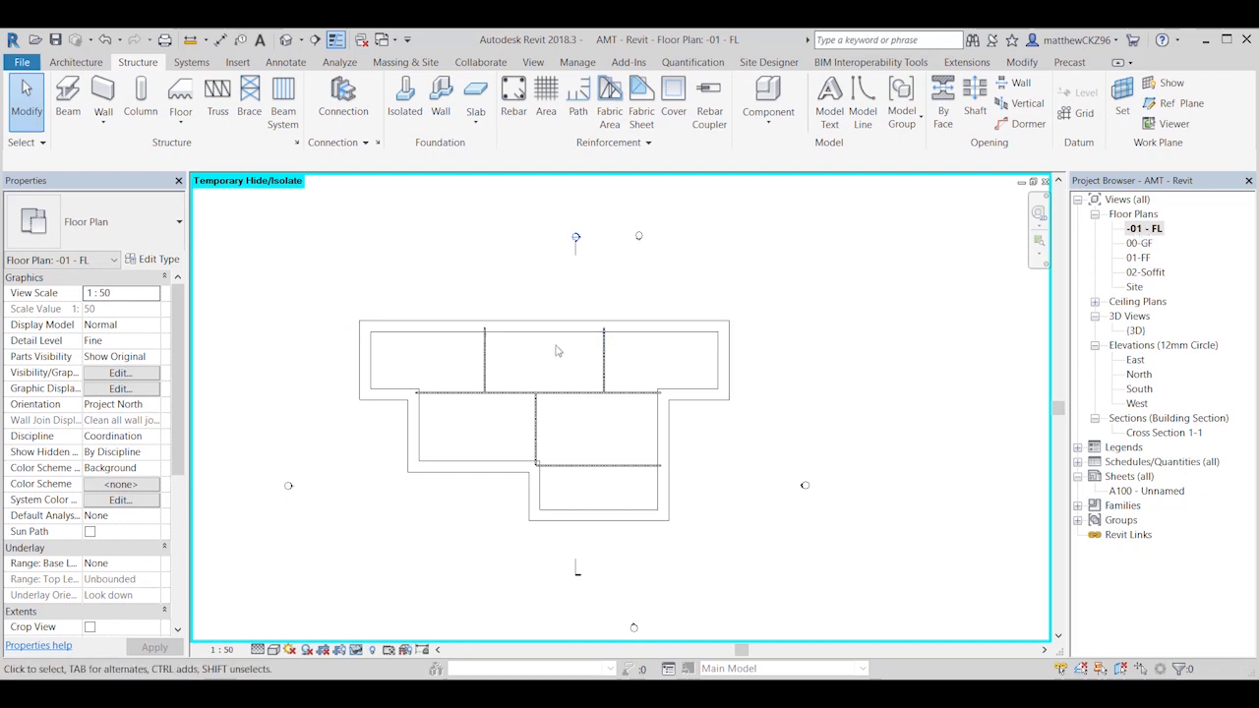
{"action": "scroll", "coordinate": [556, 351], "scroll_direction": "up", "scroll_amount": 2}
{"action": "middle_click_drag", "start_coordinate": [564, 368], "coordinate": [565, 352]}
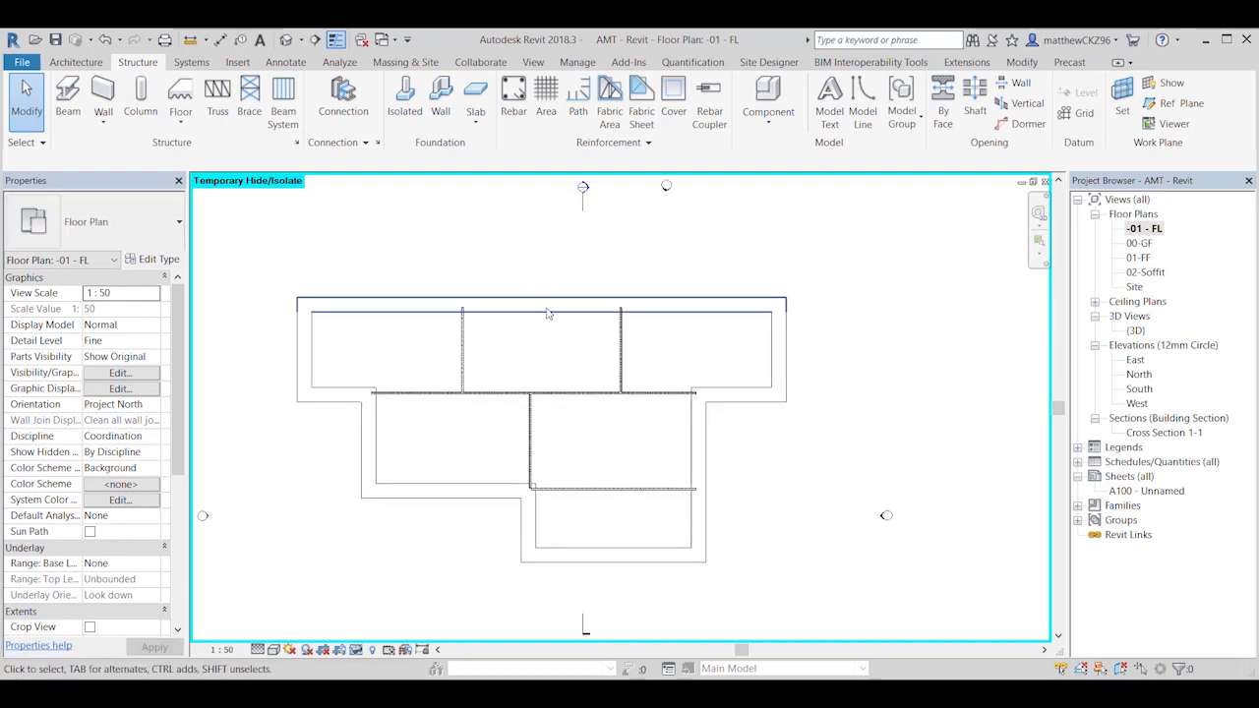
{"action": "left_click", "coordinate": [514, 115]}
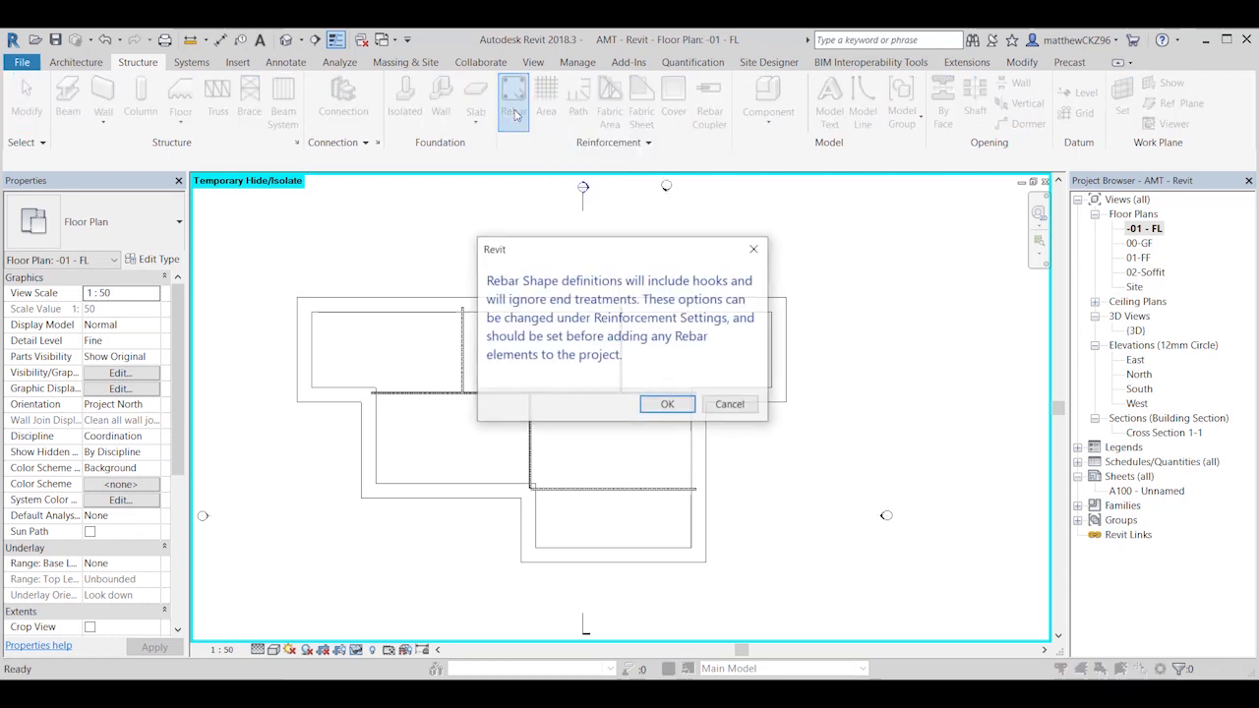
{"action": "left_click", "coordinate": [669, 404]}
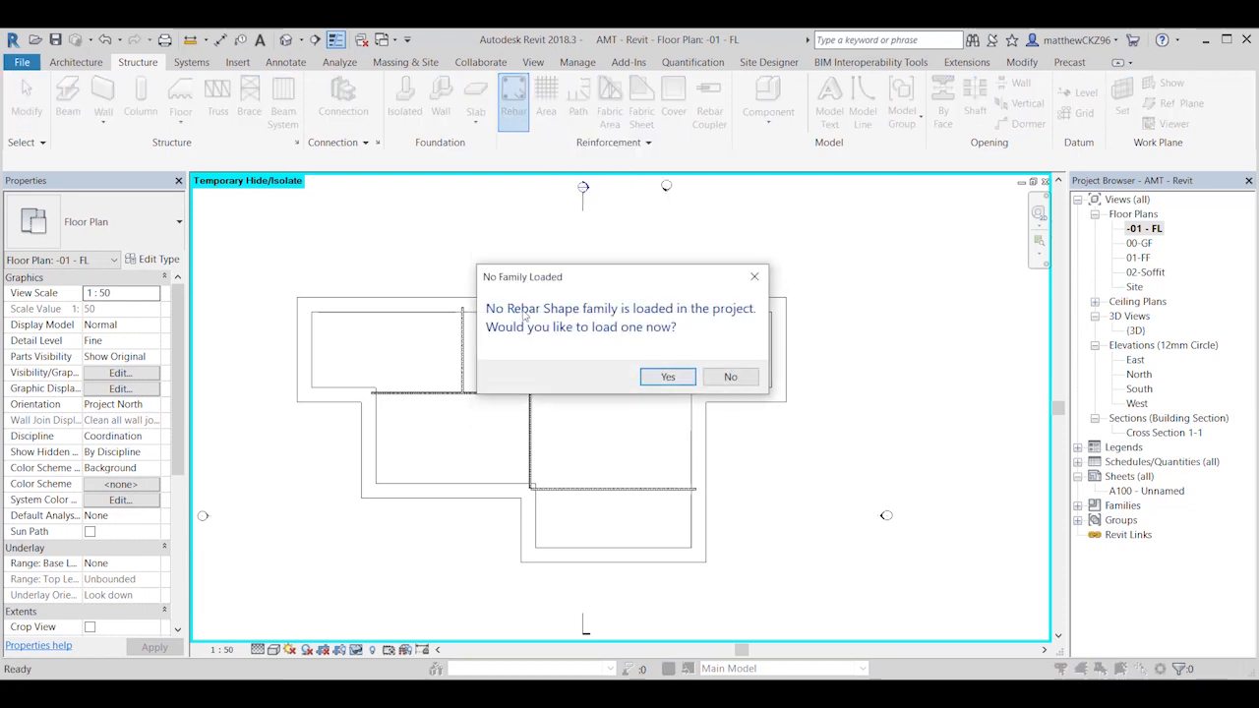
{"action": "left_click", "coordinate": [669, 378]}
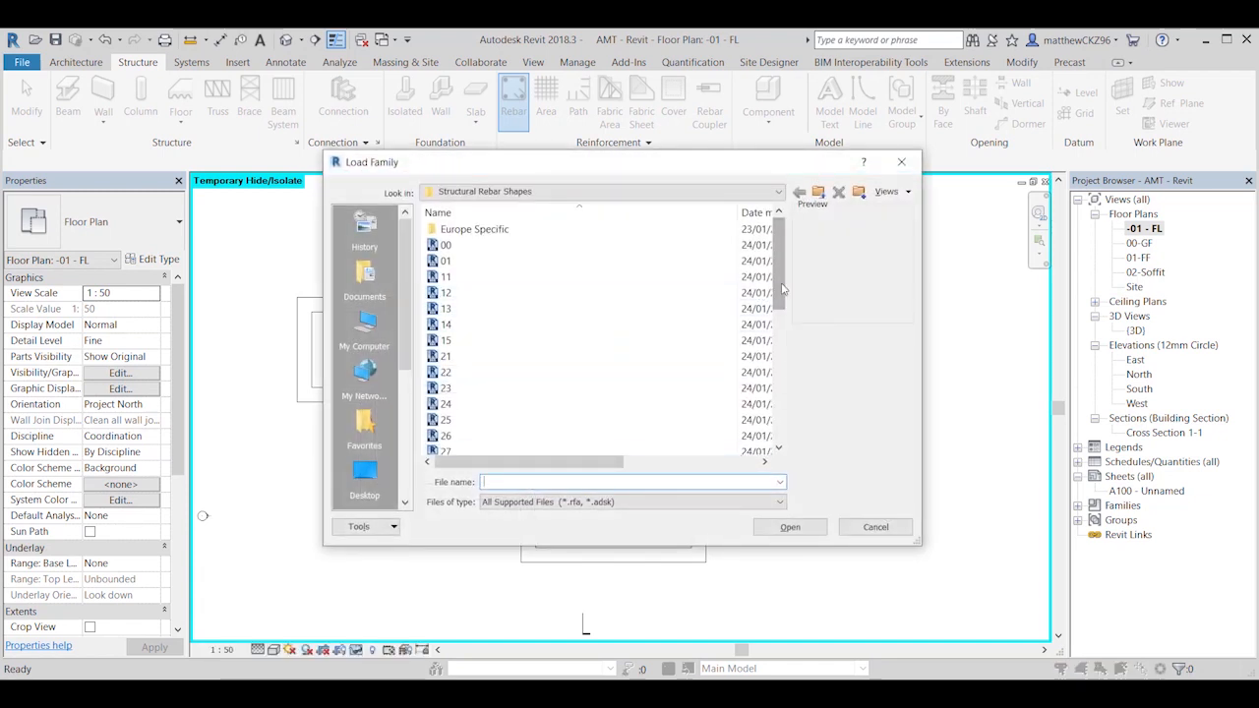
Step: Load rebar shape families 00 and 51 from the Structural Rebar Shapes folder
{"action": "left_click_drag", "start_coordinate": [783, 288], "coordinate": [783, 401]}
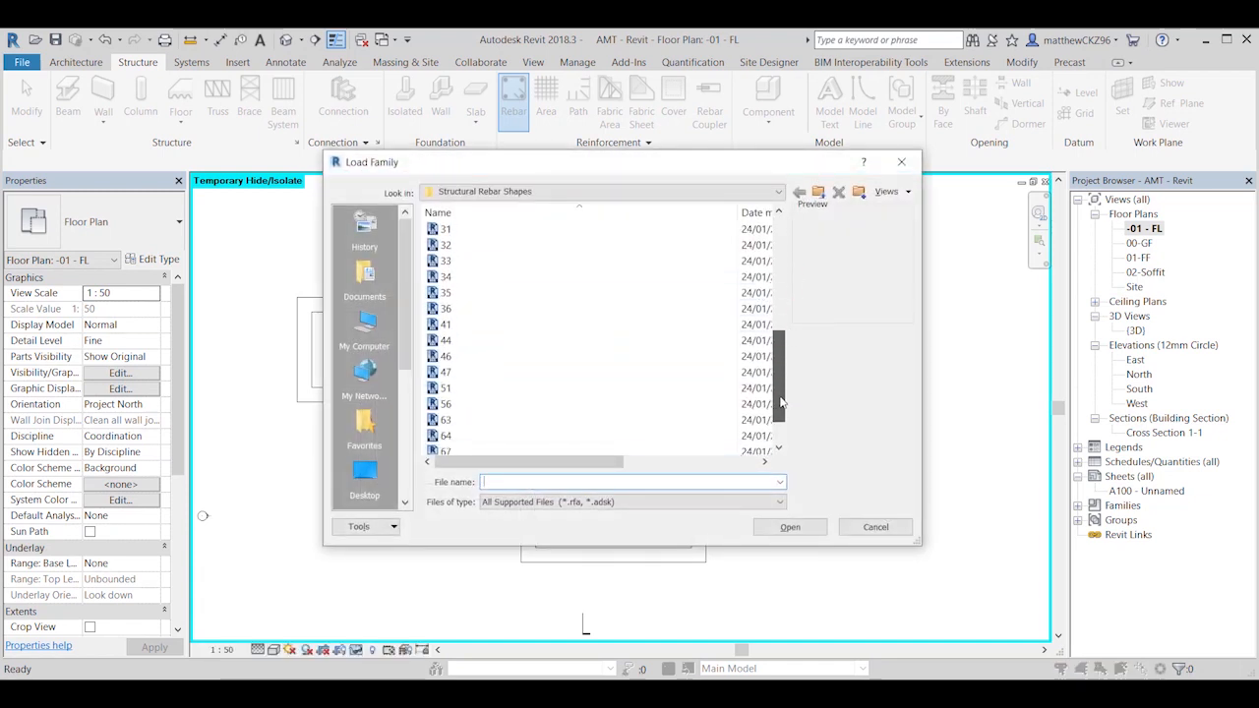
{"action": "left_click", "coordinate": [444, 388]}
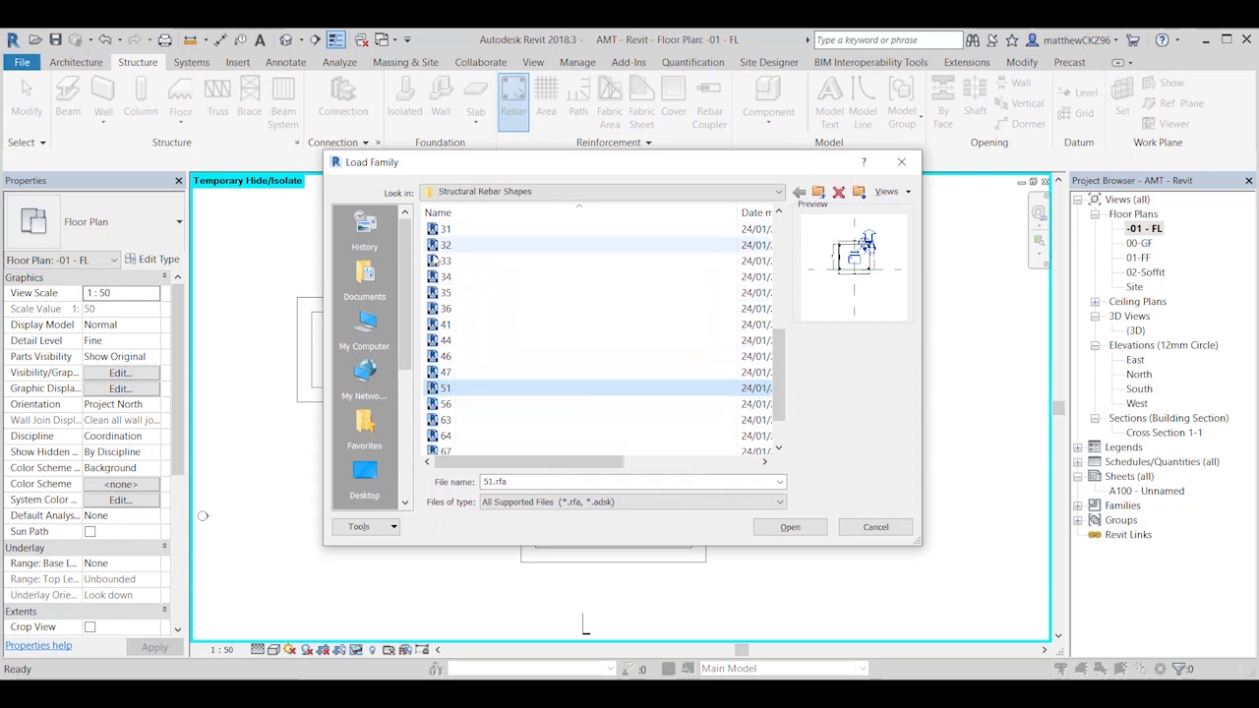
{"action": "scroll", "coordinate": [449, 389], "scroll_direction": "up", "scroll_amount": 6}
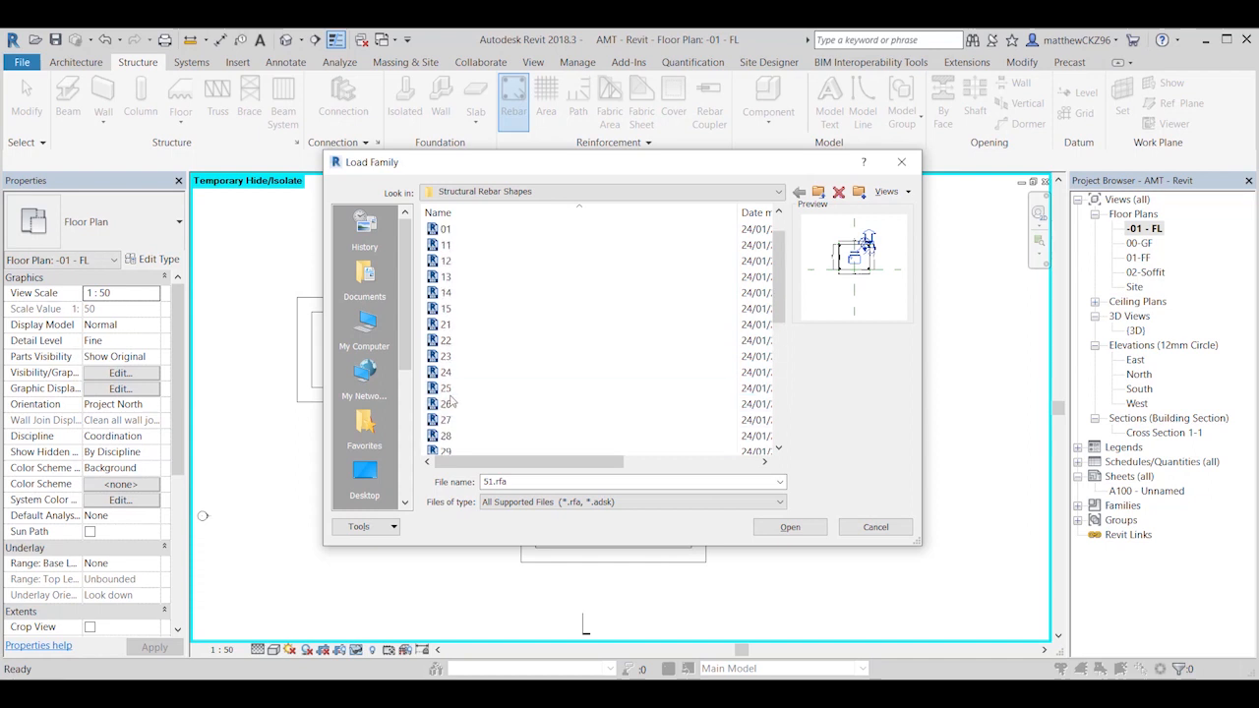
{"action": "scroll", "coordinate": [448, 402], "scroll_direction": "down", "scroll_amount": 6}
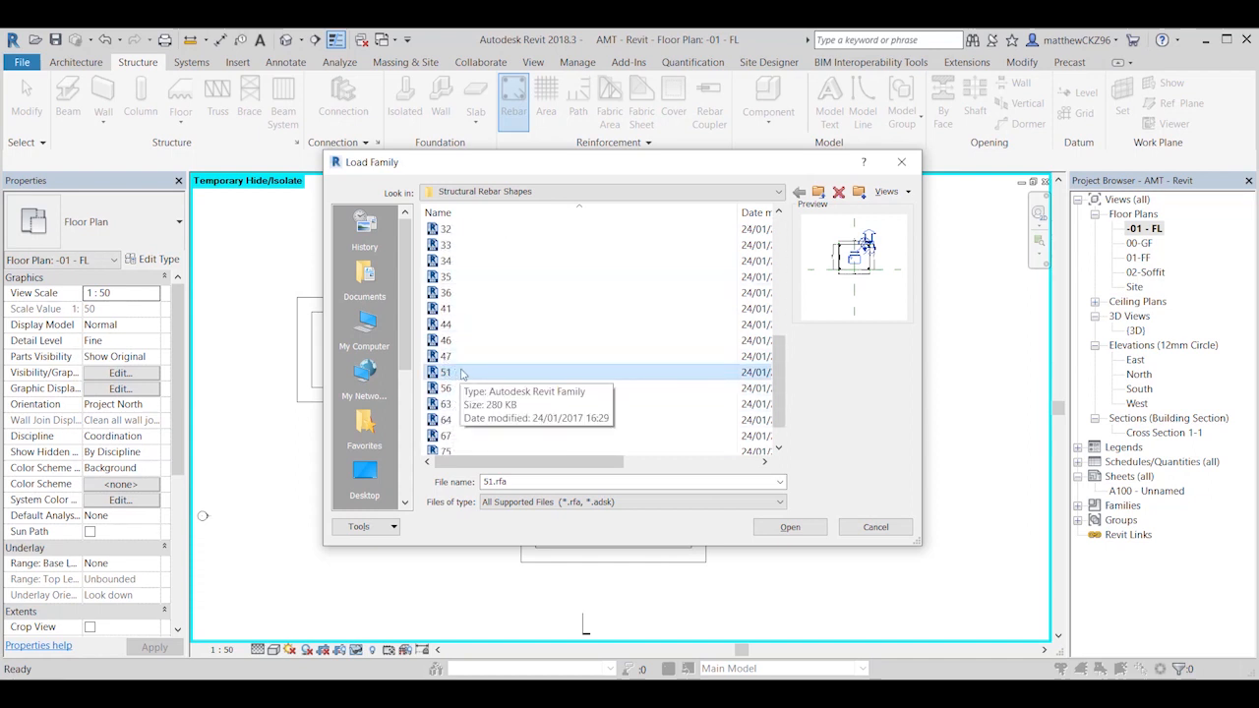
{"action": "scroll", "coordinate": [463, 374], "scroll_direction": "up", "scroll_amount": 6}
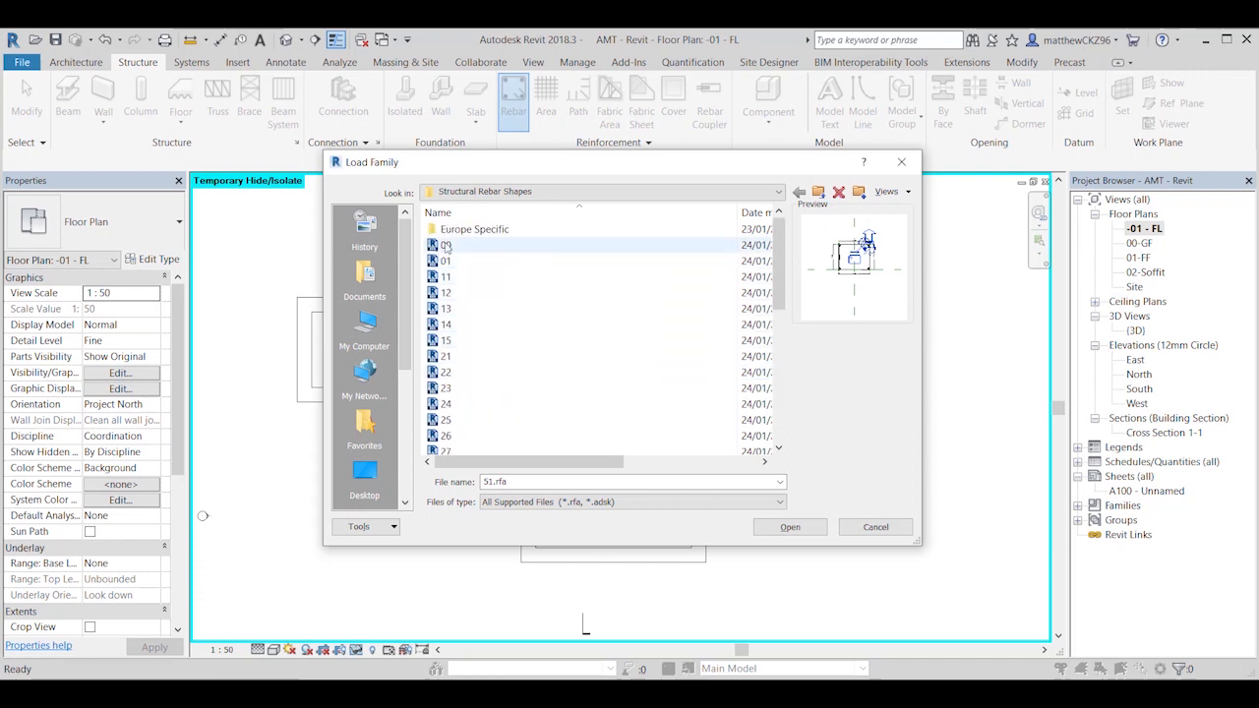
{"action": "scroll", "coordinate": [492, 295], "scroll_direction": "down", "scroll_amount": 4}
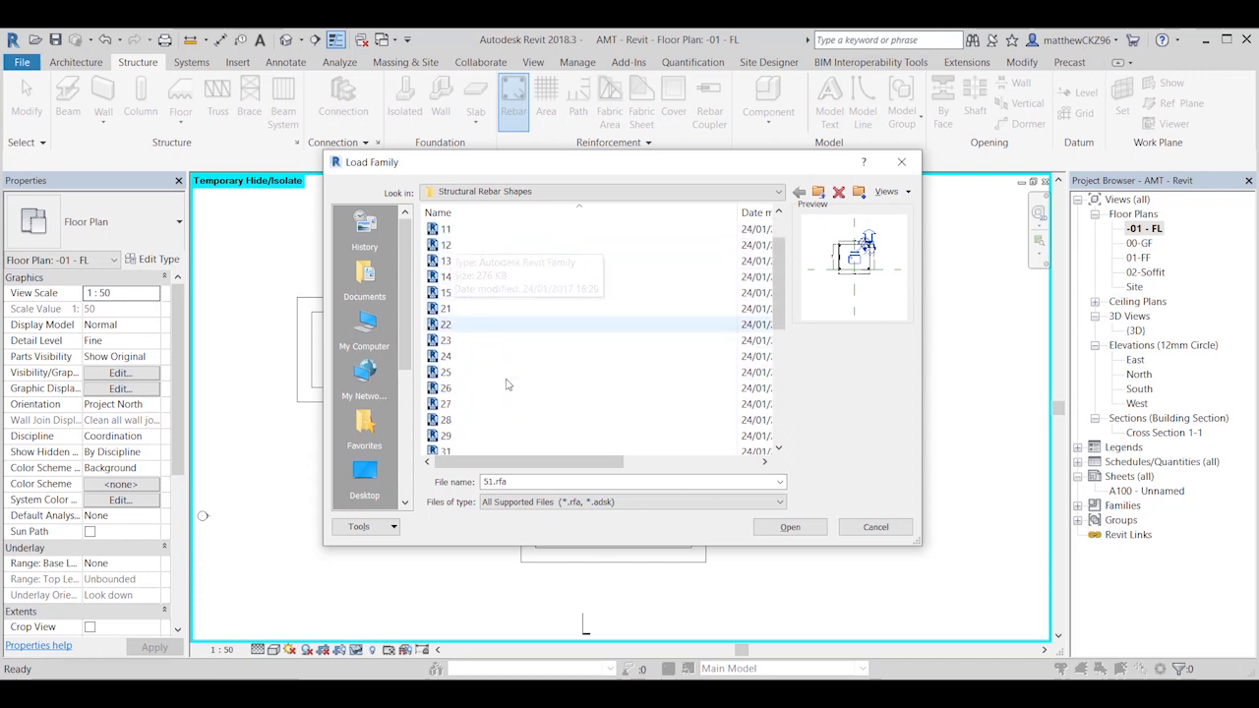
{"action": "scroll", "coordinate": [447, 373], "scroll_direction": "up", "scroll_amount": 4}
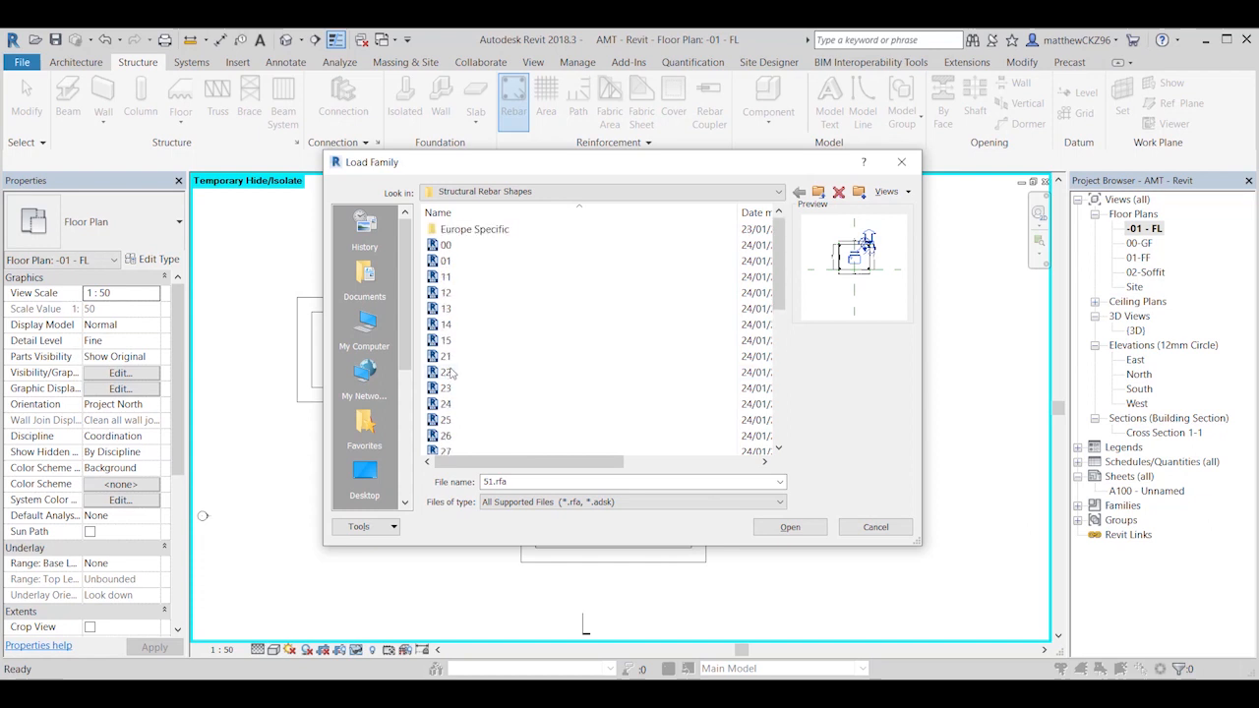
{"action": "left_click", "coordinate": [445, 246]}
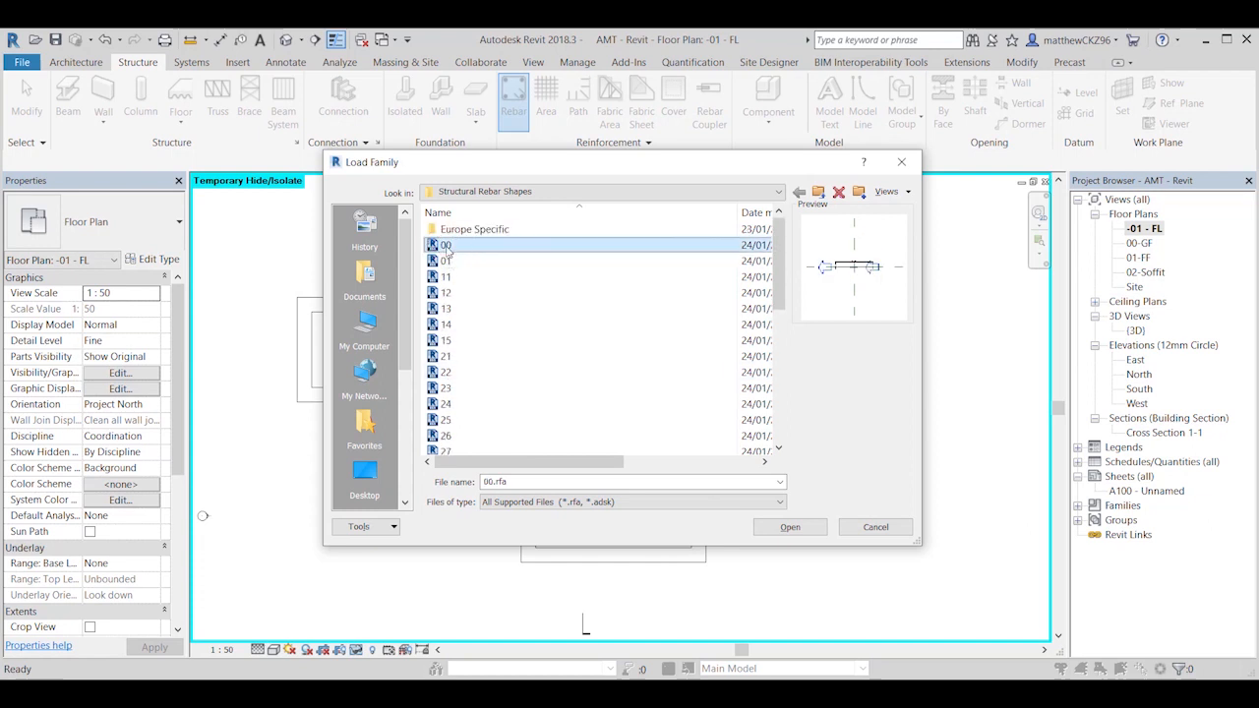
{"action": "scroll", "coordinate": [528, 323], "scroll_direction": "down", "scroll_amount": 7}
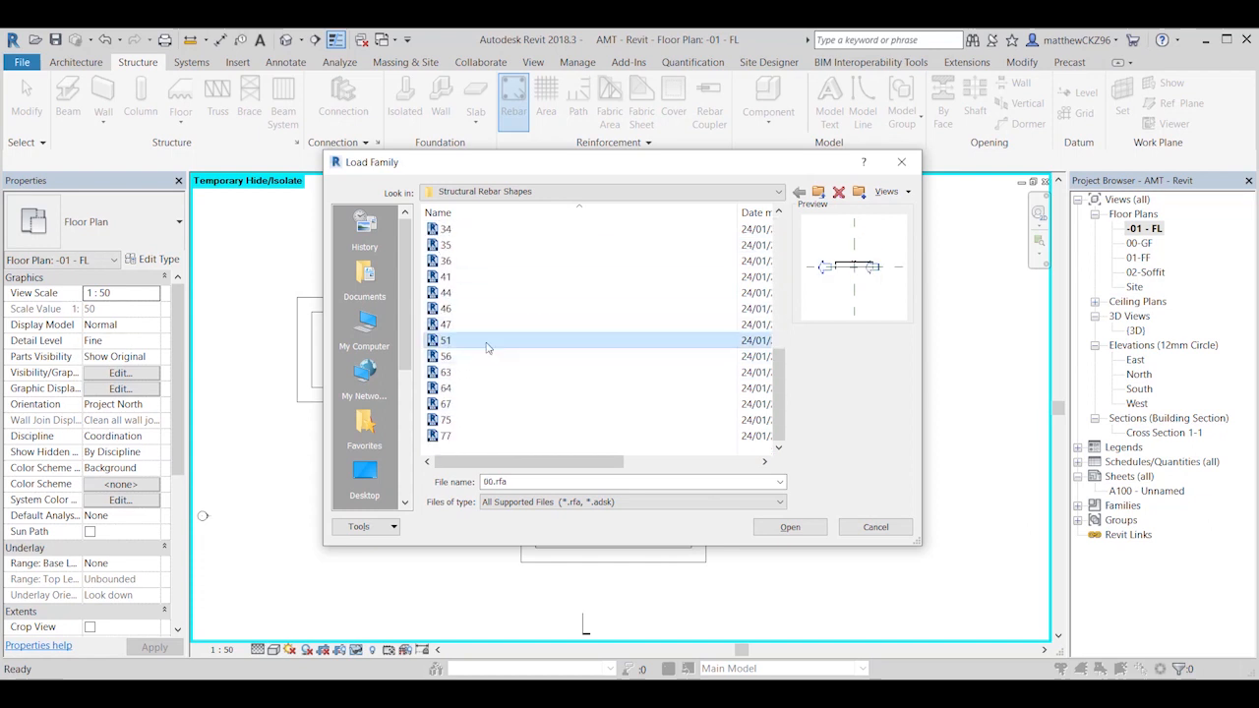
{"action": "left_click", "coordinate": [793, 528]}
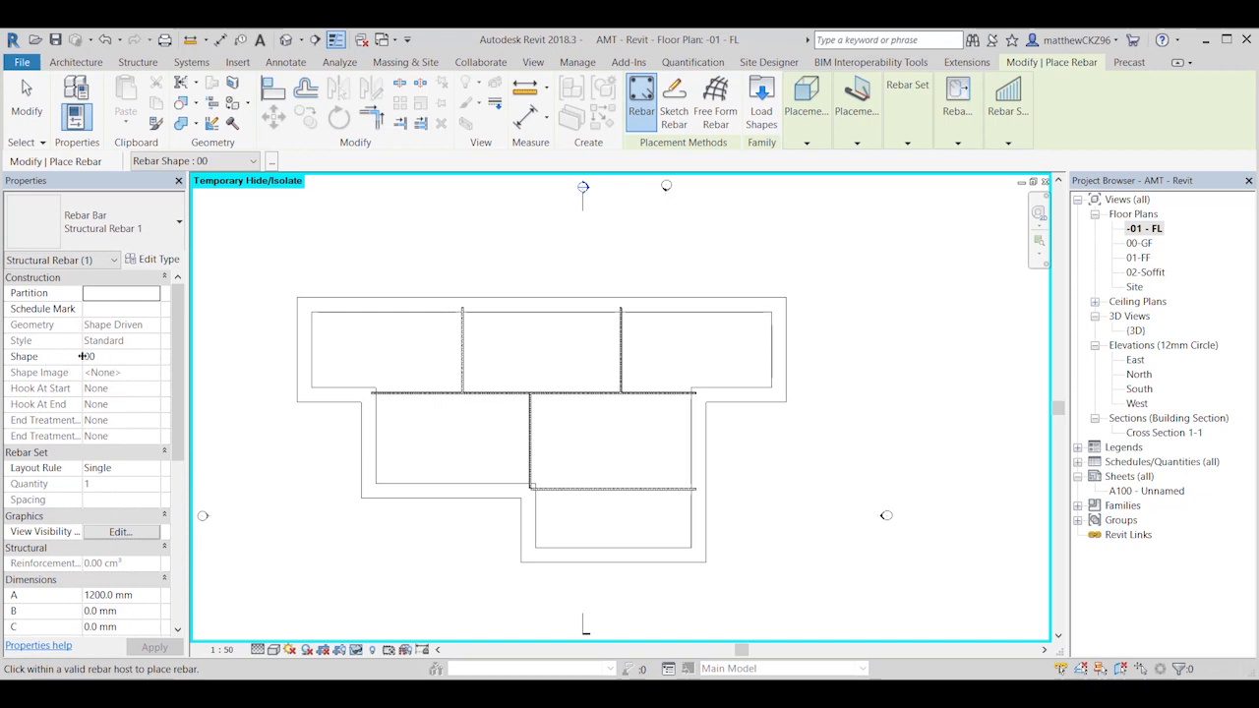
Step: Set the rebar shape to 51 and accept the notice about hooks in shape definitions
{"action": "left_click", "coordinate": [156, 359]}
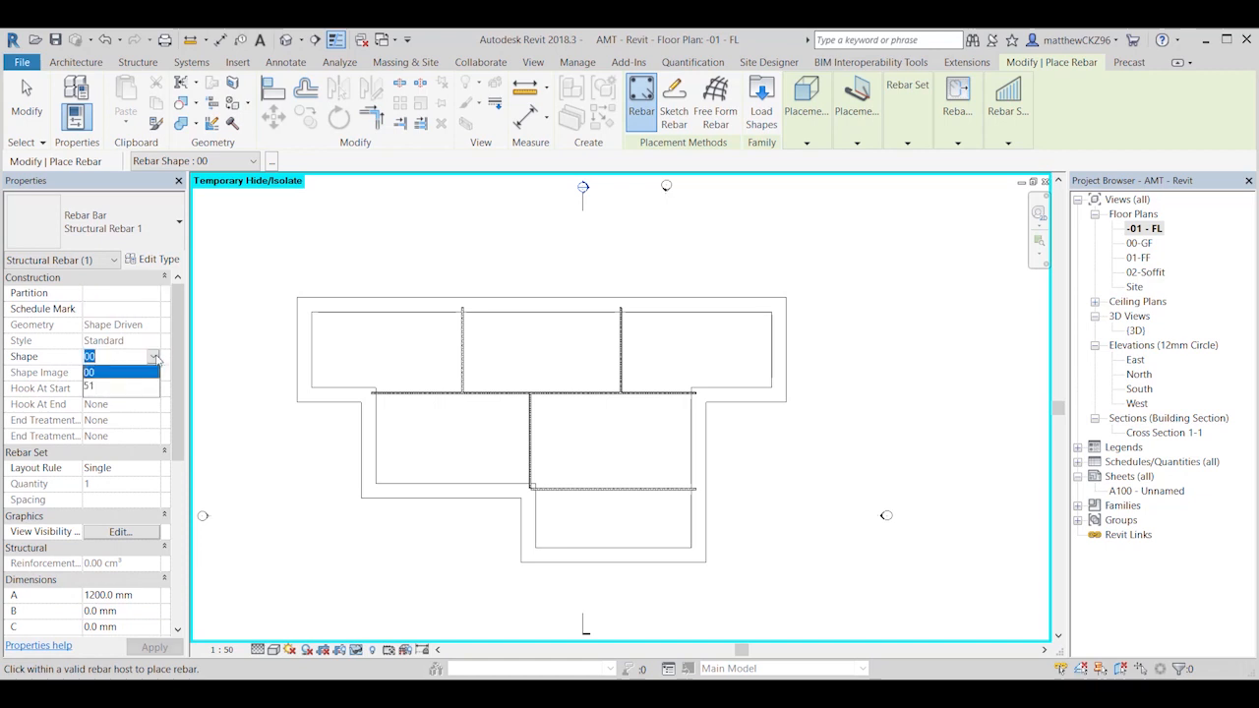
{"action": "left_click", "coordinate": [96, 388]}
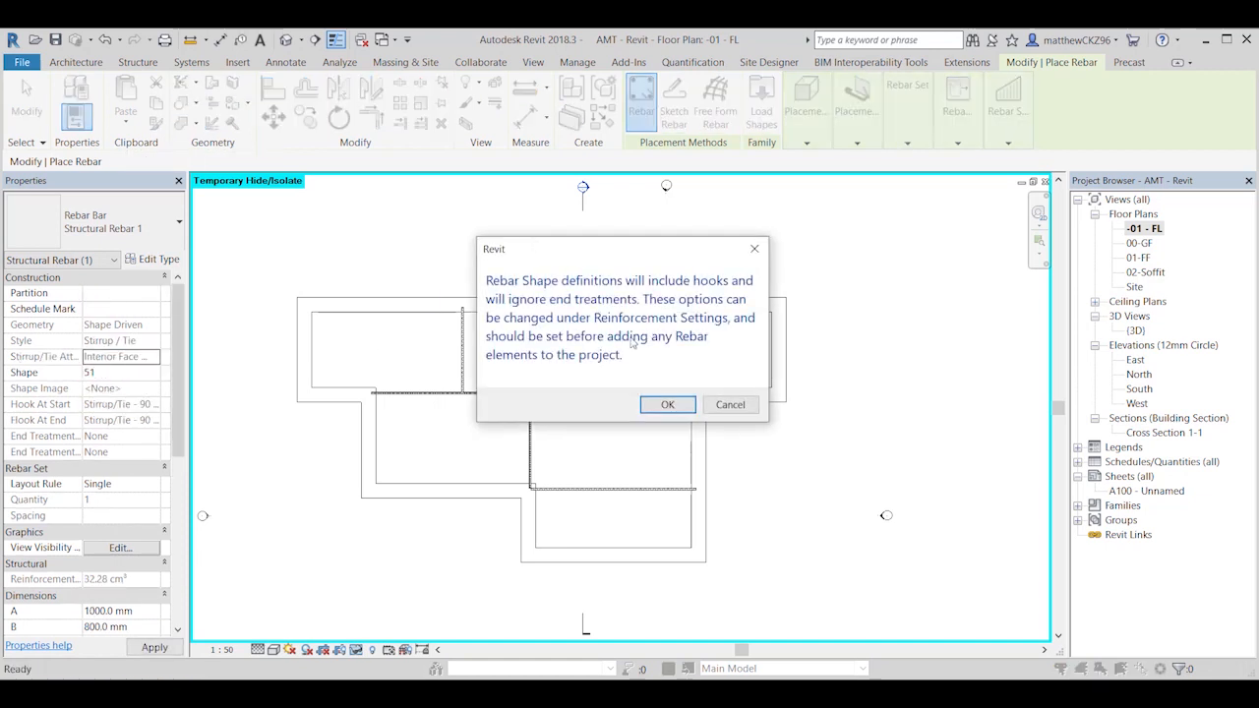
{"action": "left_click", "coordinate": [667, 405]}
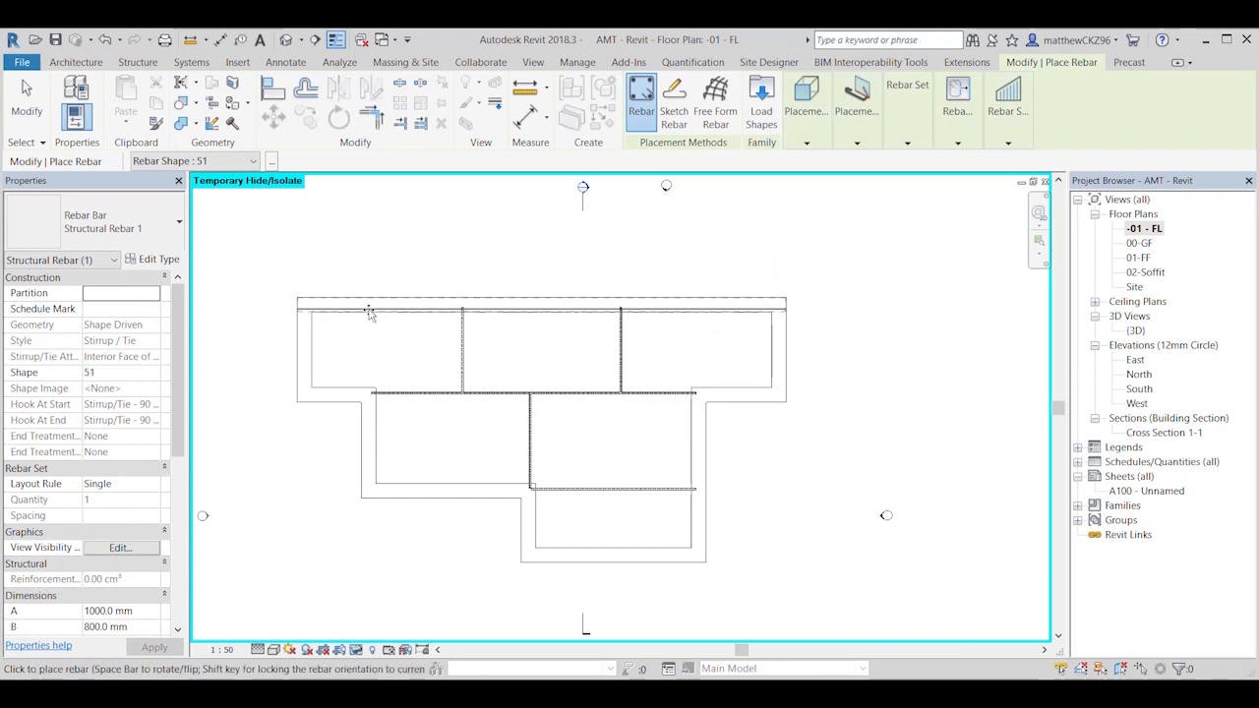
Step: Place a single shape 51 stirrup perpendicular to cover across the long back foundation, near its left end in the plan
{"action": "scroll", "coordinate": [370, 310], "scroll_direction": "up", "scroll_amount": 3}
{"action": "scroll", "coordinate": [372, 305], "scroll_direction": "down", "scroll_amount": 2}
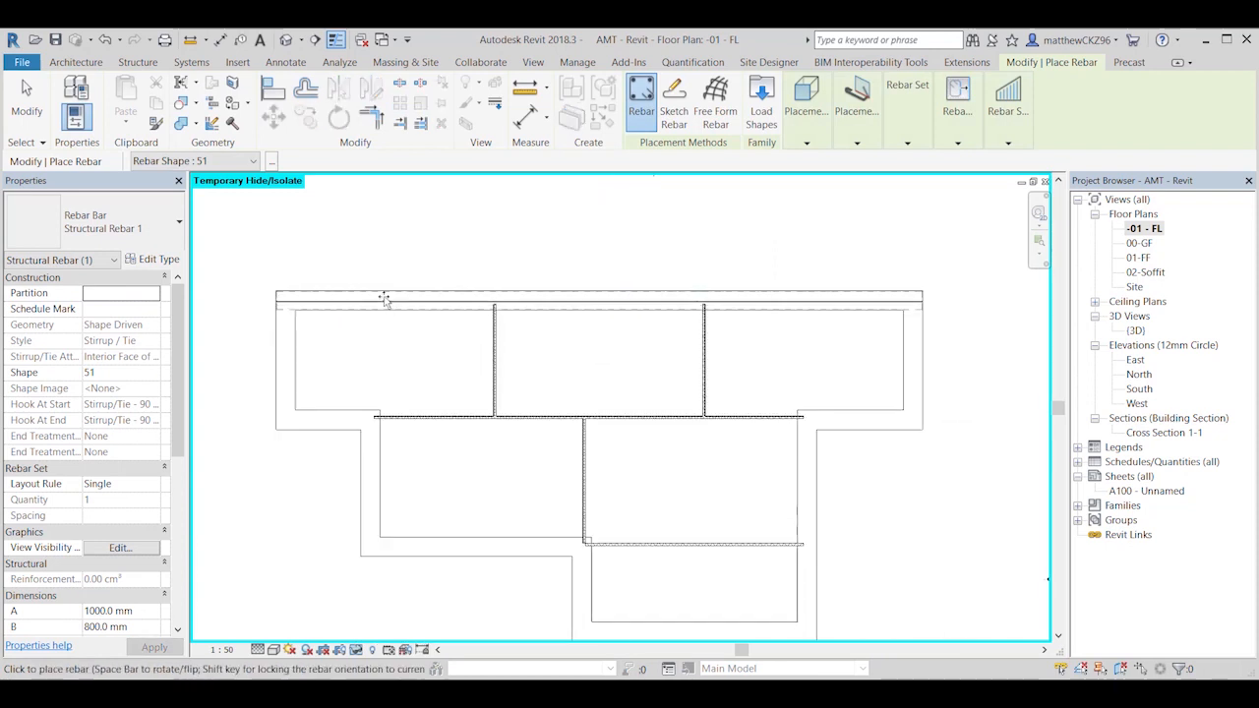
{"action": "scroll", "coordinate": [385, 300], "scroll_direction": "up", "scroll_amount": 2}
{"action": "scroll", "coordinate": [380, 299], "scroll_direction": "down", "scroll_amount": 2}
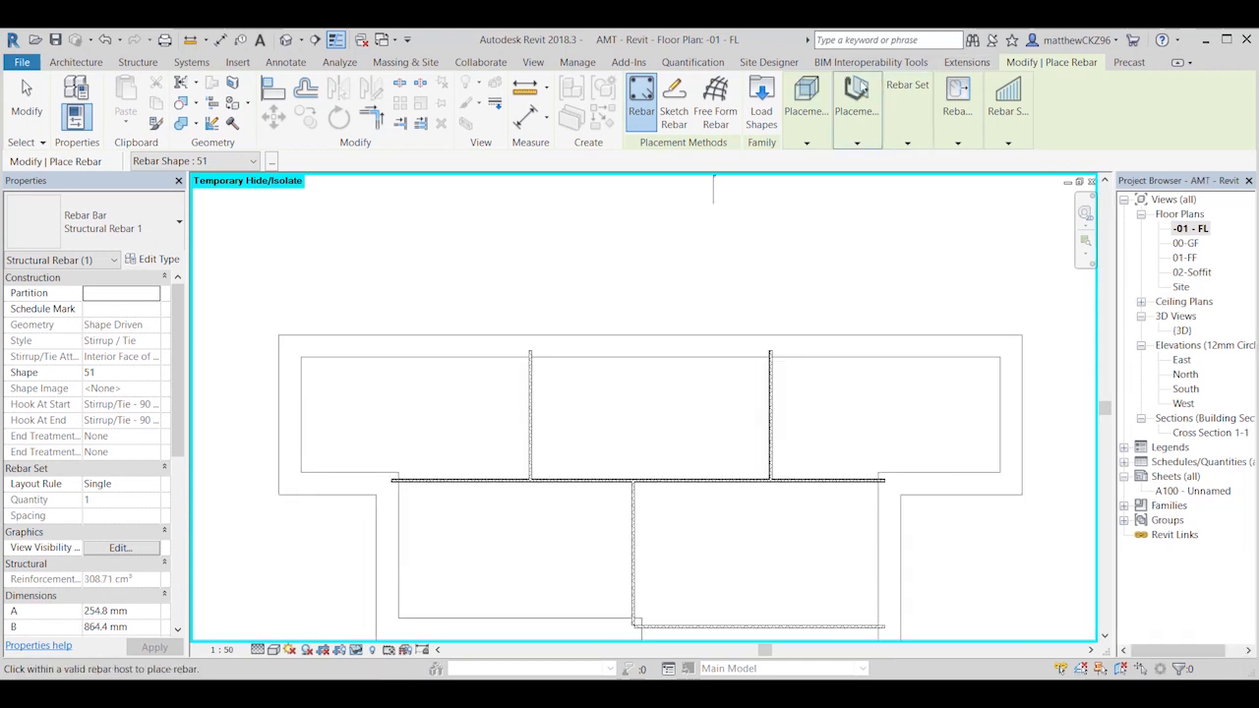
{"action": "left_click", "coordinate": [812, 130]}
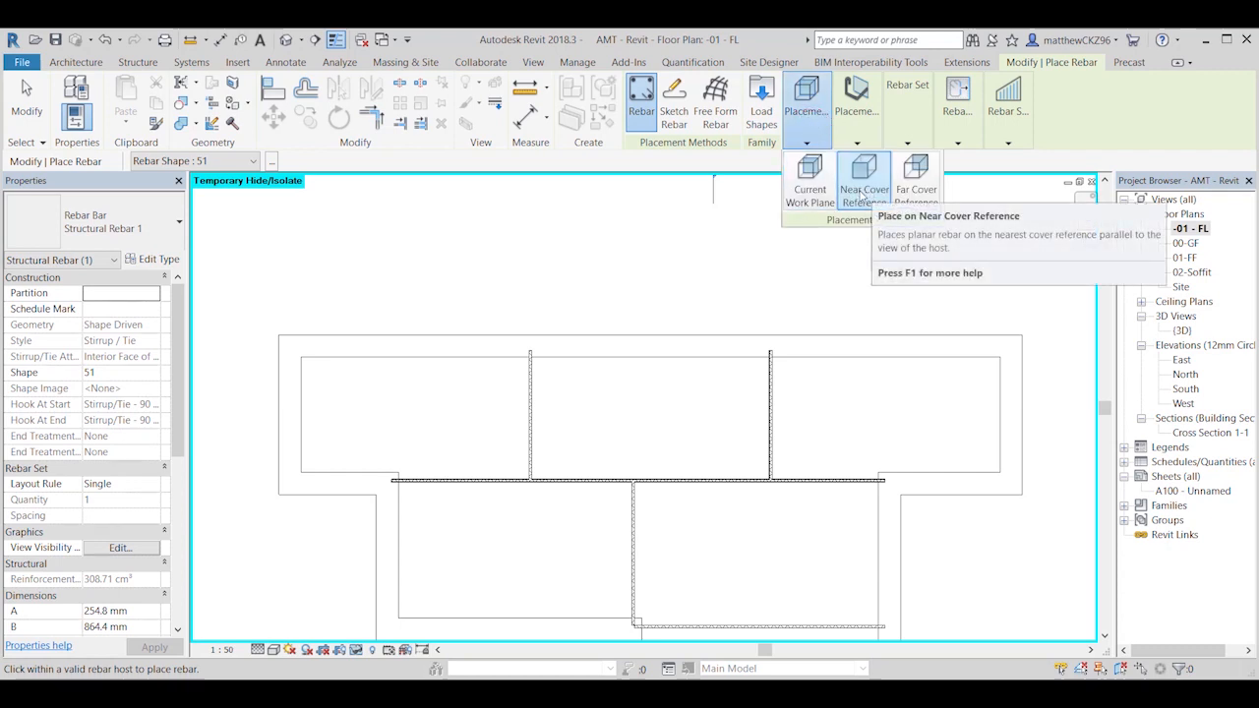
{"action": "left_click", "coordinate": [857, 114]}
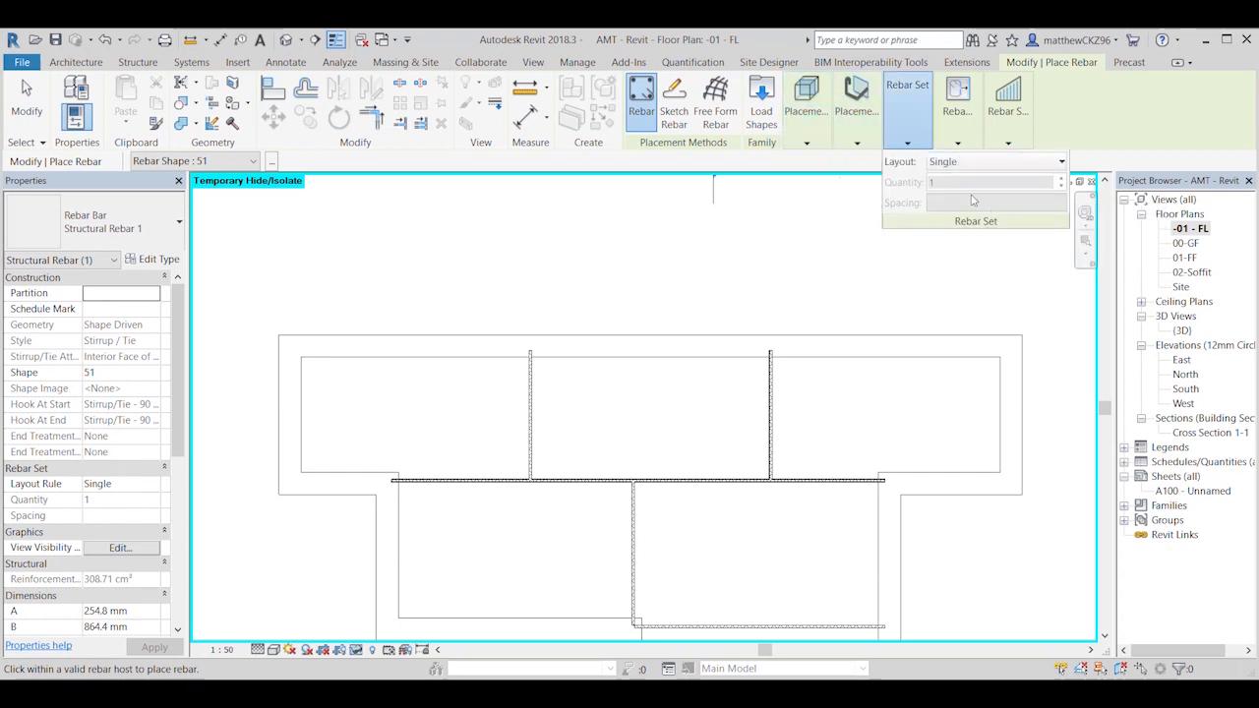
{"action": "left_click", "coordinate": [853, 122]}
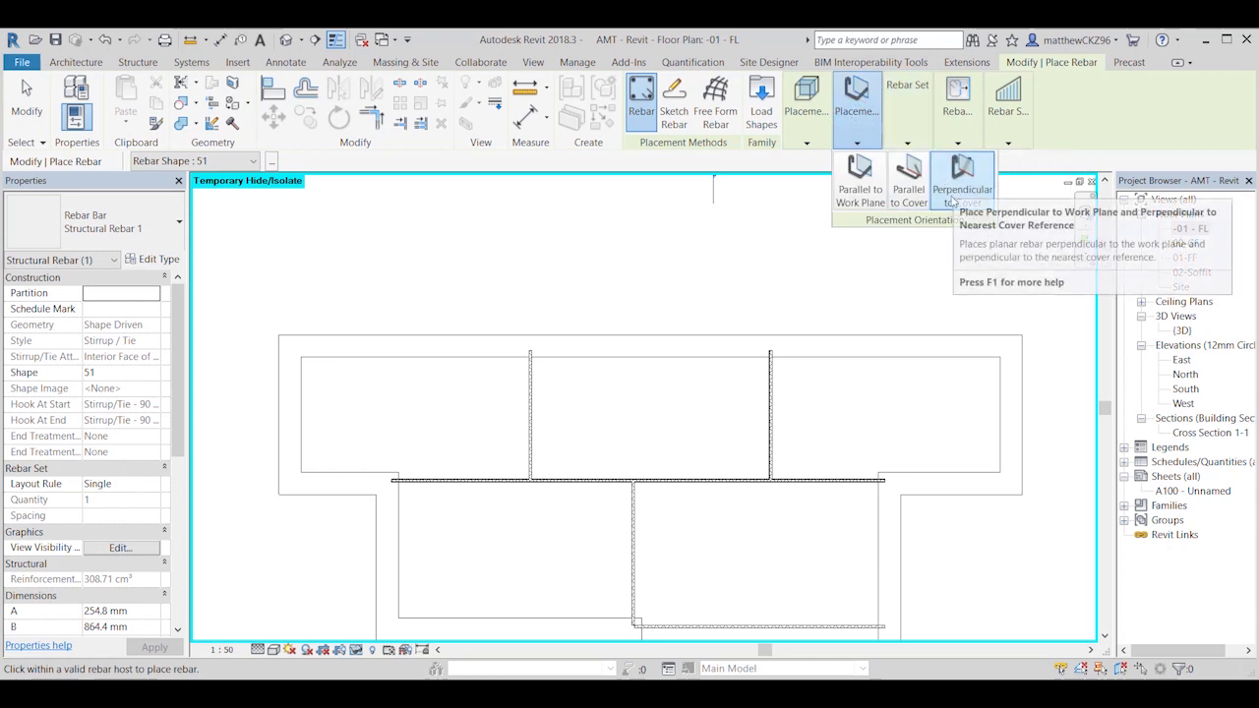
{"action": "scroll", "coordinate": [315, 346], "scroll_direction": "up", "scroll_amount": 5}
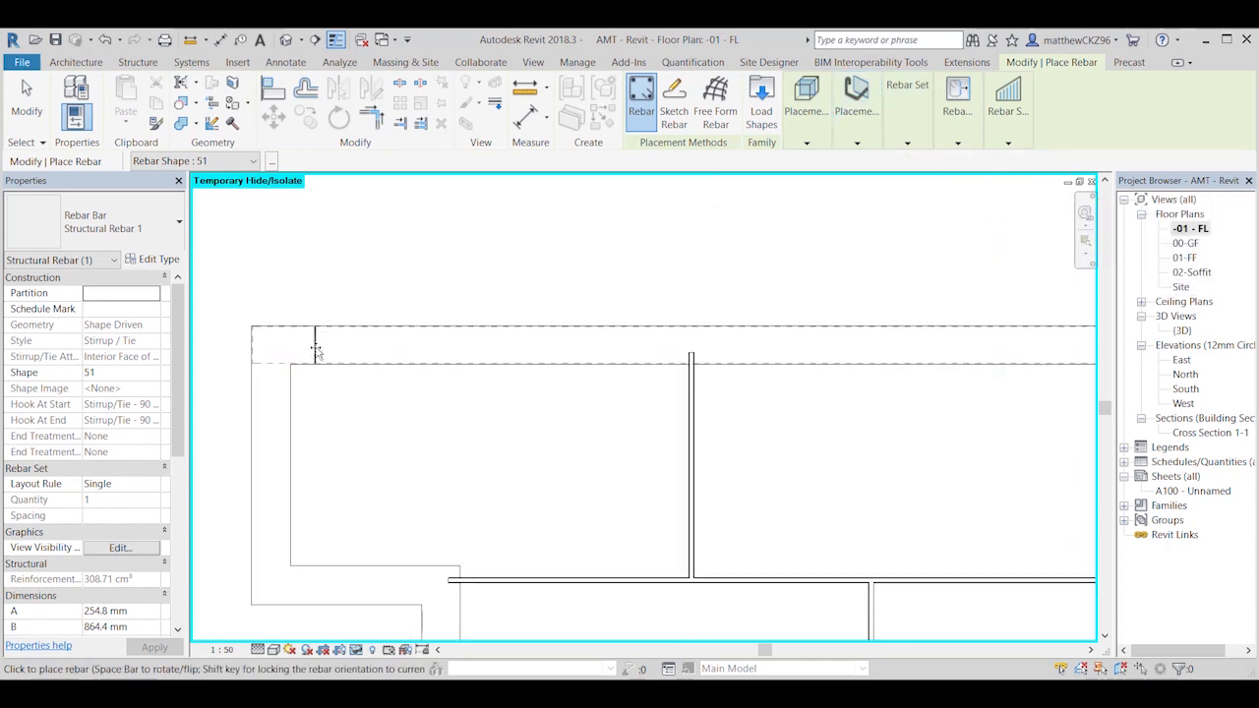
{"action": "scroll", "coordinate": [374, 348], "scroll_direction": "up", "scroll_amount": 4}
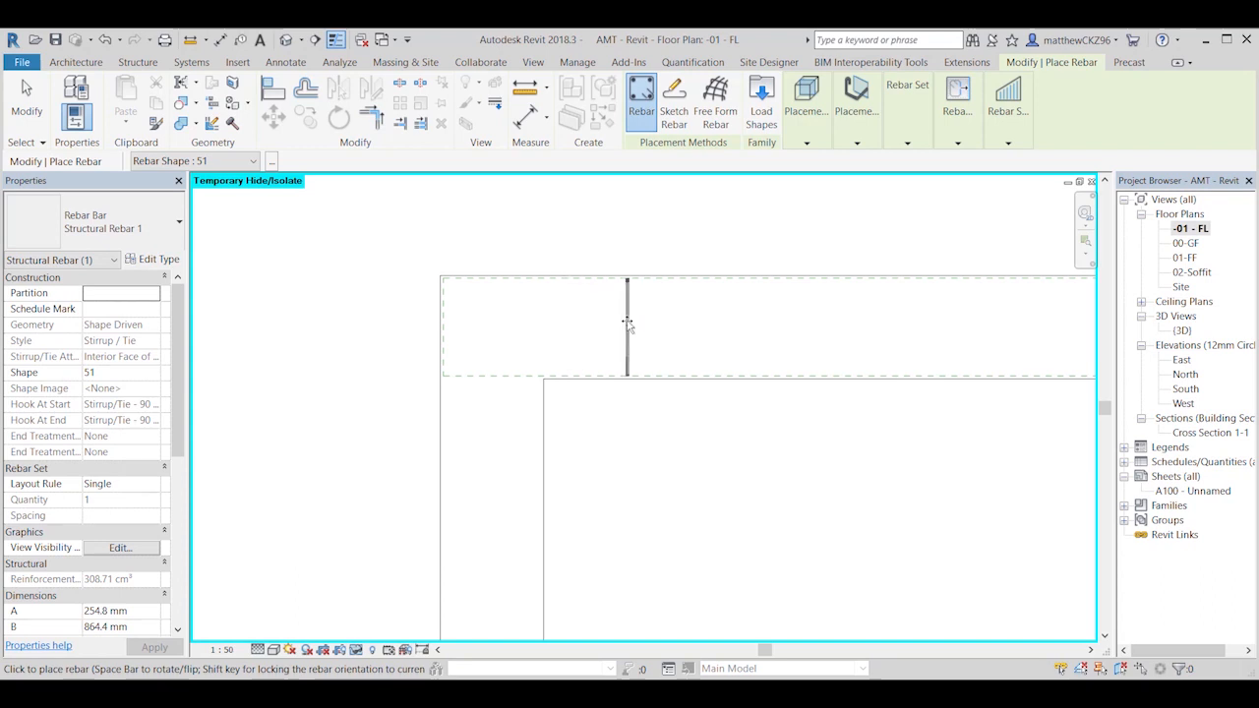
{"action": "key", "text": "Escape"}
{"action": "key", "text": "Escape"}
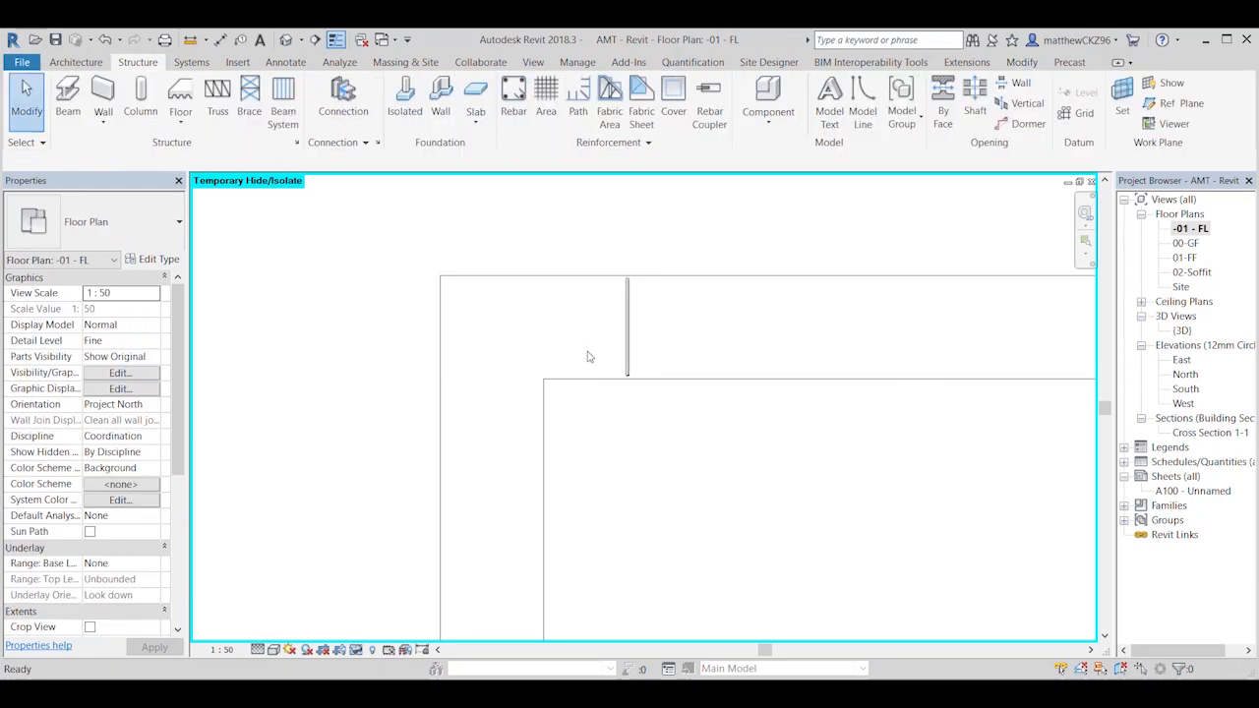
Step: Examine the placed stirrup within the long back foundation in the 3D view
{"action": "left_click", "coordinate": [286, 40]}
{"action": "middle_click_drag", "start_coordinate": [536, 321], "coordinate": [465, 479]}
{"action": "middle_click_drag", "start_coordinate": [883, 285], "coordinate": [660, 393]}
{"action": "scroll", "coordinate": [794, 378], "scroll_direction": "up", "scroll_amount": 6}
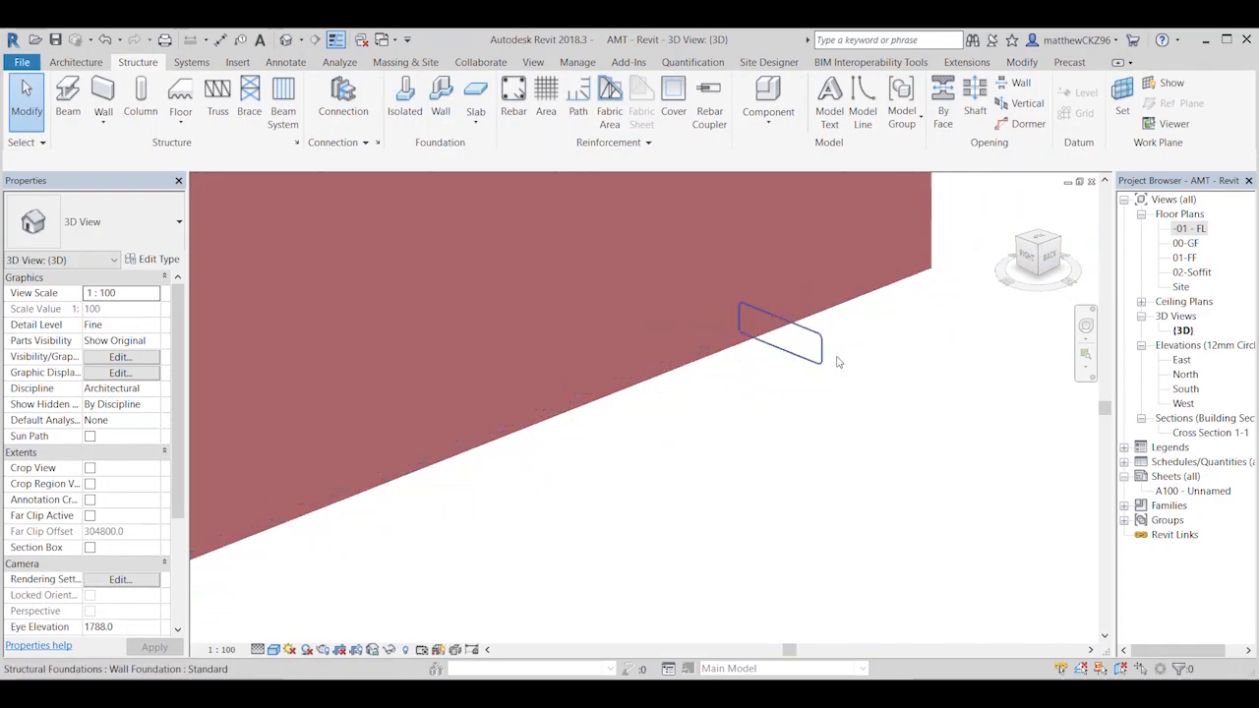
{"action": "scroll", "coordinate": [800, 366], "scroll_direction": "down", "scroll_amount": 3}
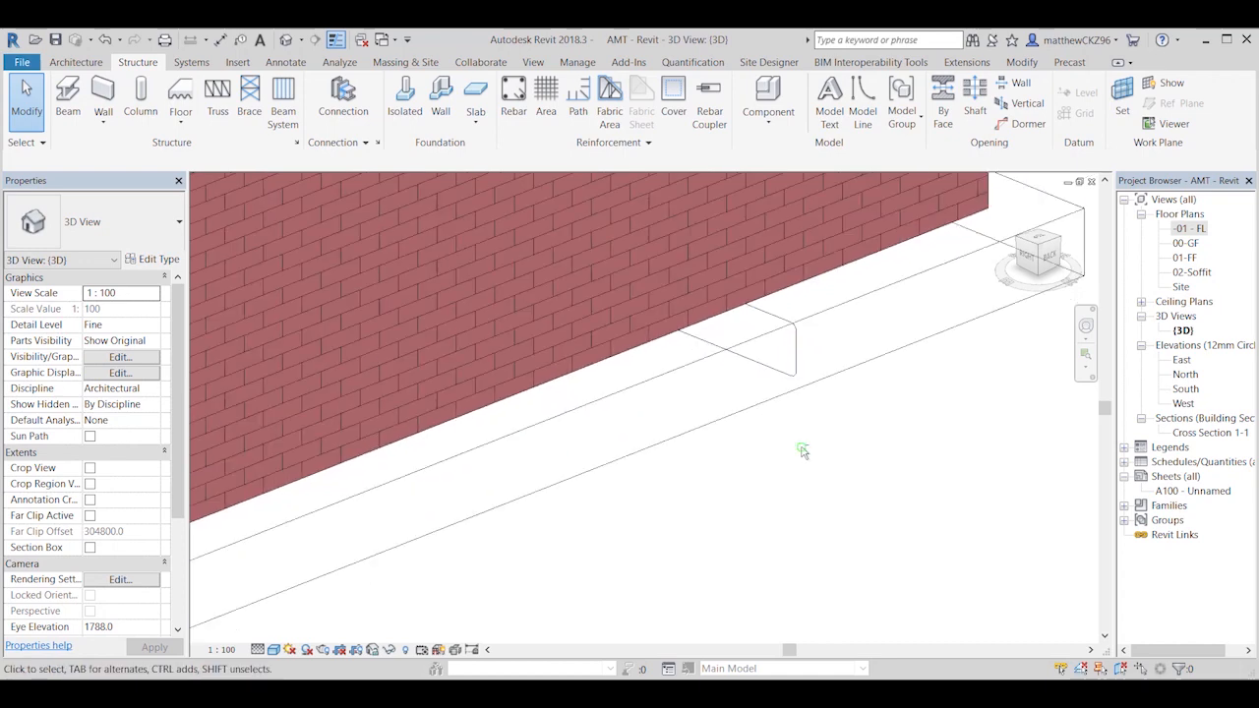
{"action": "mouse_move", "coordinate": [801, 450]}
{"action": "middle_mouse_down", "text": "shift"}
{"action": "mouse_move", "coordinate": [796, 334]}
{"action": "mouse_move", "coordinate": [786, 359]}
{"action": "middle_mouse_up", "text": "shift"}
{"action": "scroll", "coordinate": [794, 416], "scroll_direction": "down", "scroll_amount": 2}
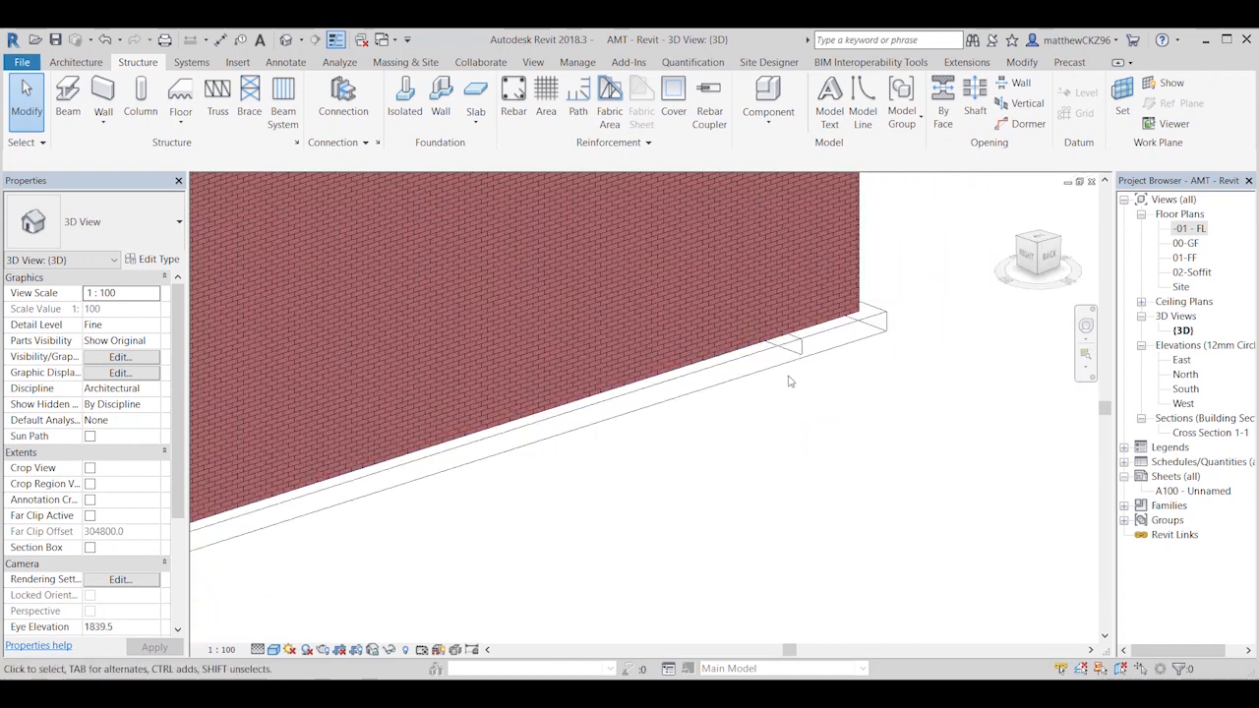
Step: Check the surface transparency in the long back foundation's view-specific element graphics override
{"action": "left_click", "coordinate": [829, 337]}
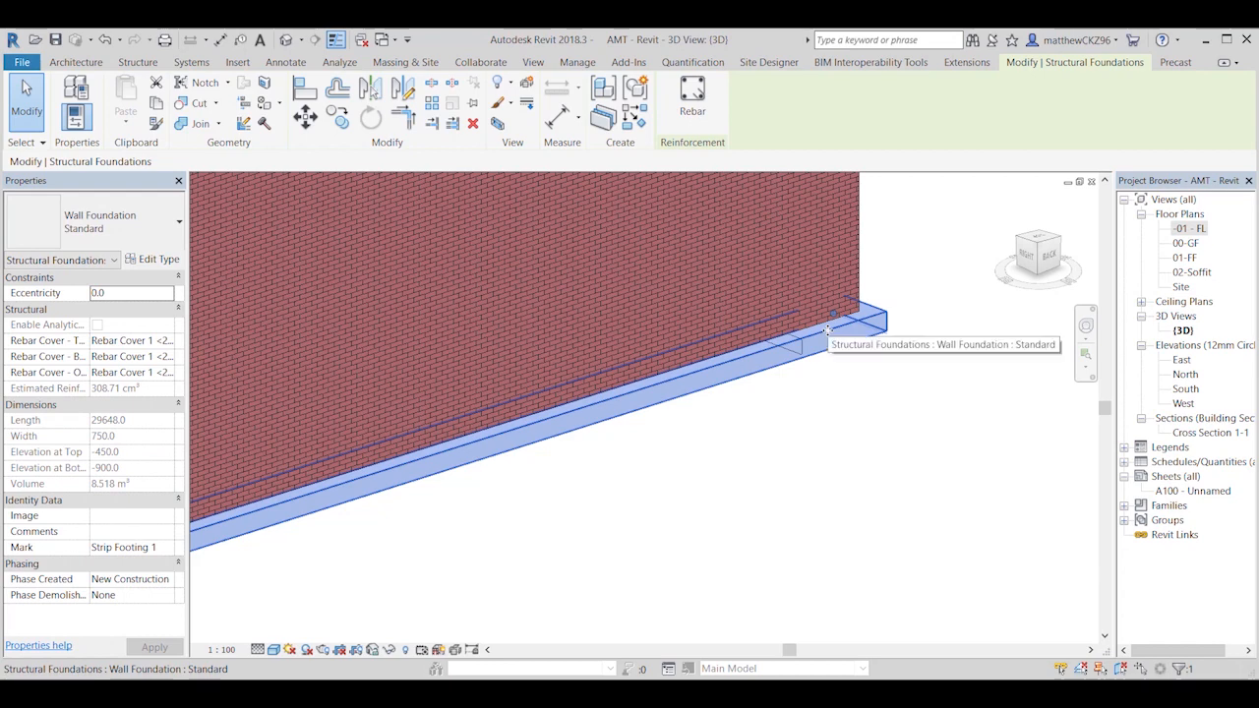
{"action": "right_click", "coordinate": [829, 331]}
{"action": "mouse_move", "coordinate": [924, 413]}
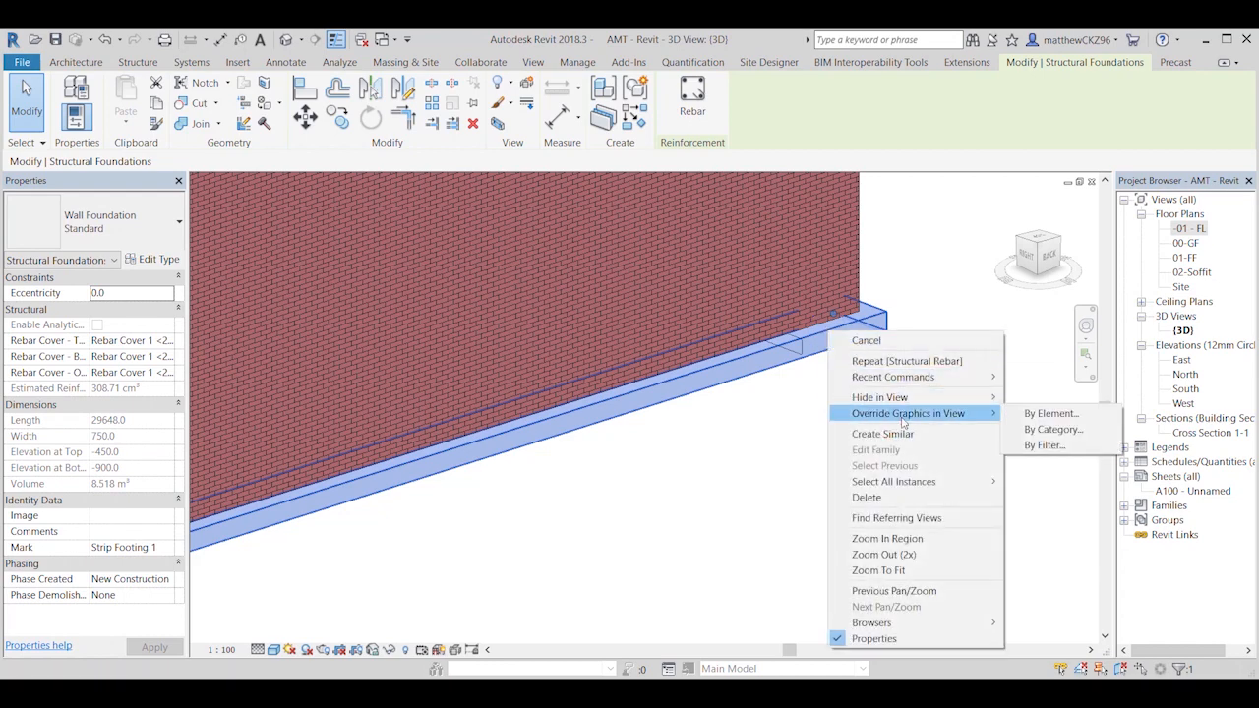
{"action": "left_click", "coordinate": [1050, 415]}
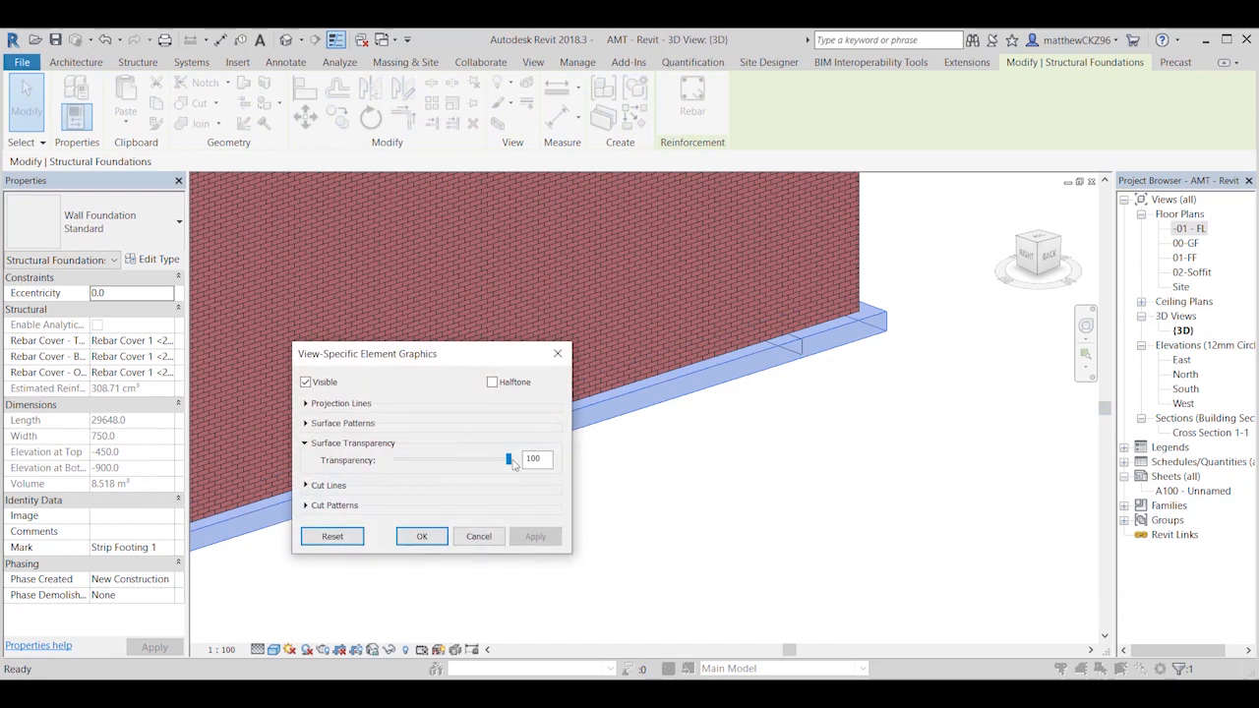
{"action": "left_click", "coordinate": [422, 540]}
{"action": "left_click", "coordinate": [908, 439]}
Step: Array the placed shape 51 stirrup along the long back foundation using the Maximum Spacing layout rule
{"action": "scroll", "coordinate": [789, 346], "scroll_direction": "up", "scroll_amount": 4}
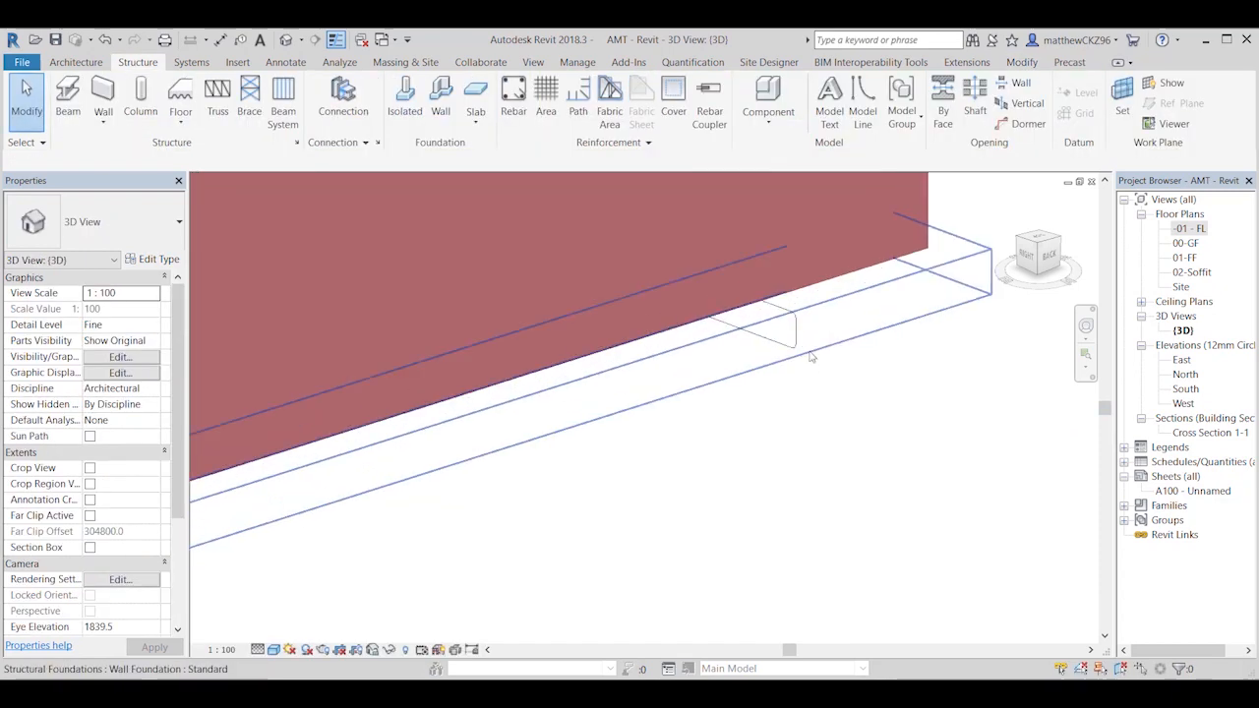
{"action": "left_click", "coordinate": [788, 346]}
{"action": "middle_click_drag", "start_coordinate": [788, 347], "coordinate": [768, 464], "text": "shift"}
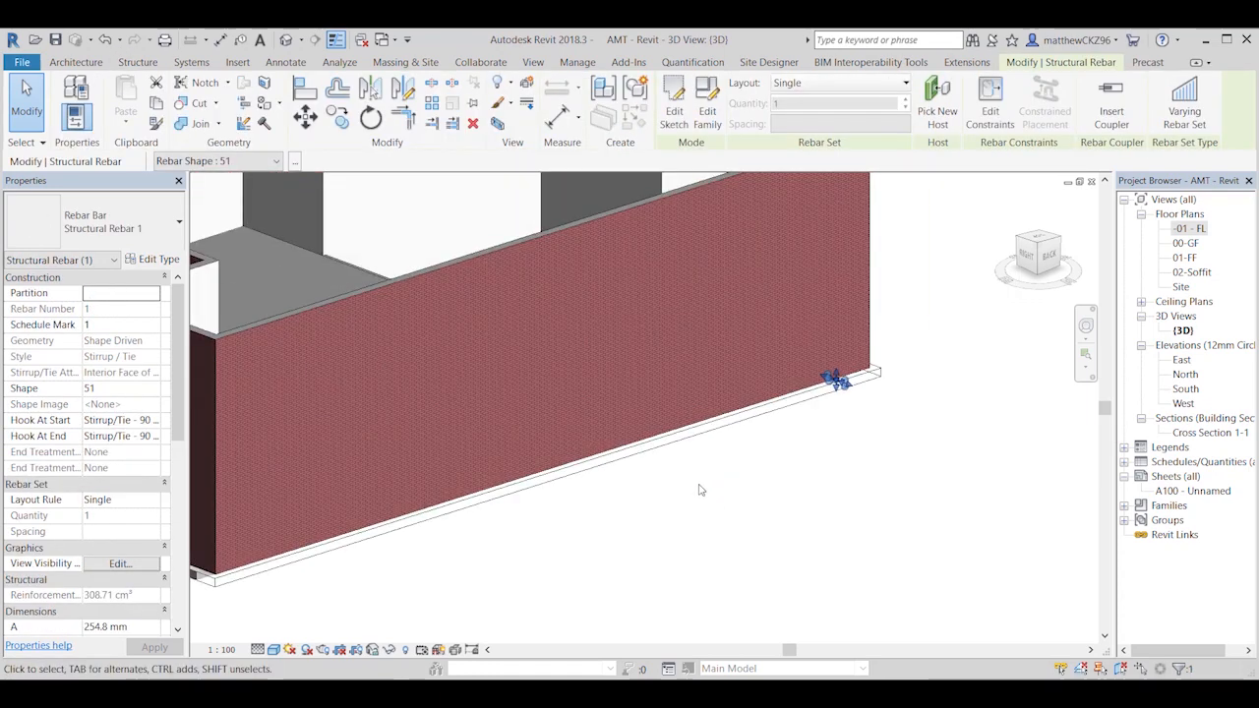
{"action": "middle_click_drag", "start_coordinate": [700, 490], "coordinate": [726, 487]}
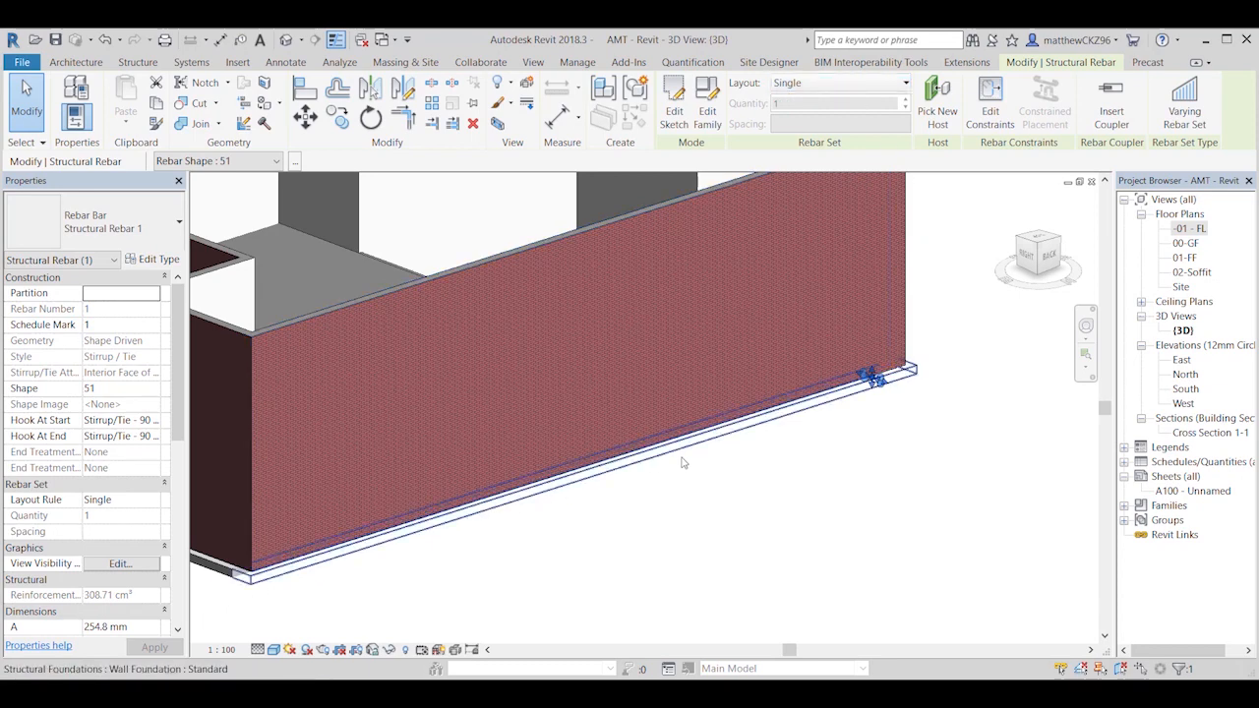
{"action": "left_click", "coordinate": [891, 390]}
{"action": "scroll", "coordinate": [891, 390], "scroll_direction": "up", "scroll_amount": 3}
{"action": "left_click", "coordinate": [847, 378]}
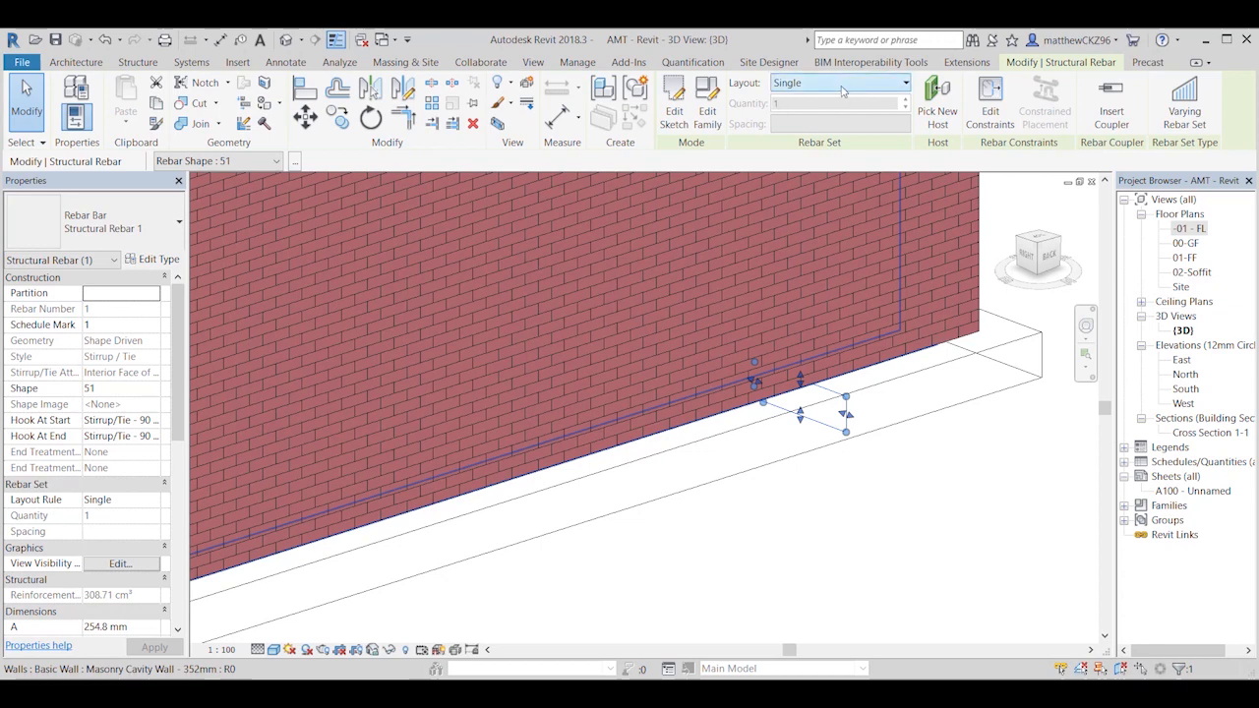
{"action": "left_click", "coordinate": [841, 85]}
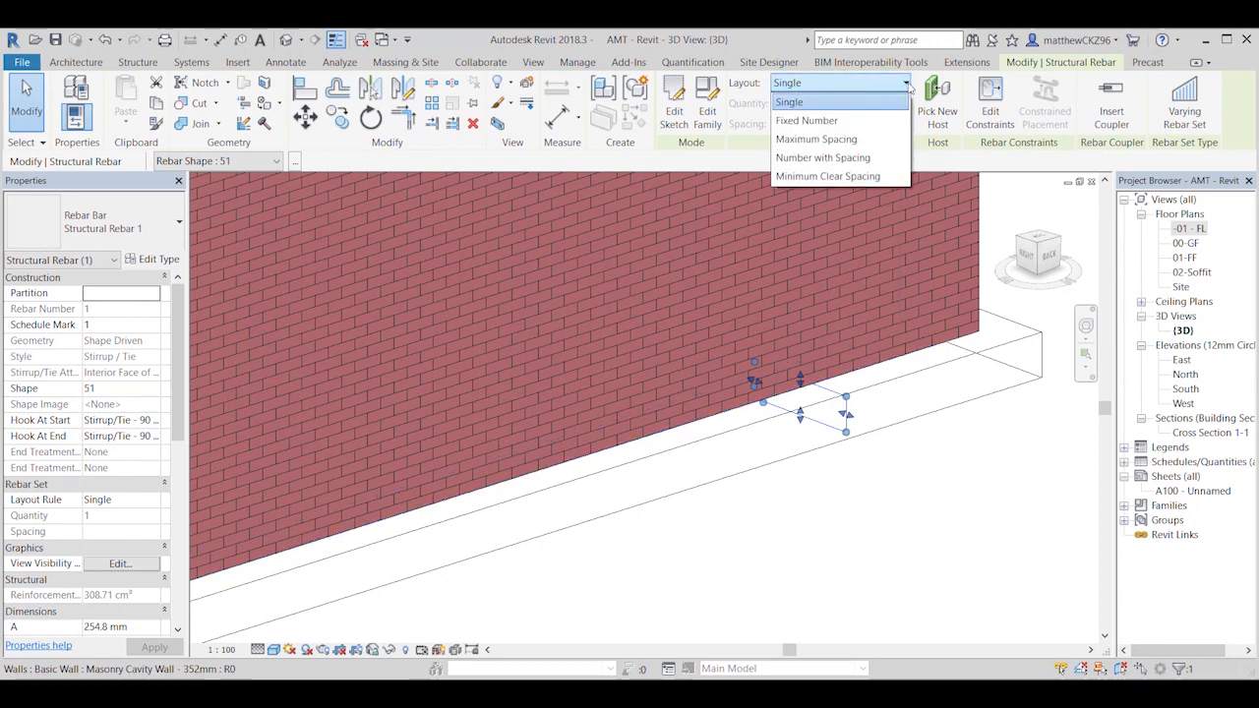
{"action": "left_click", "coordinate": [843, 140]}
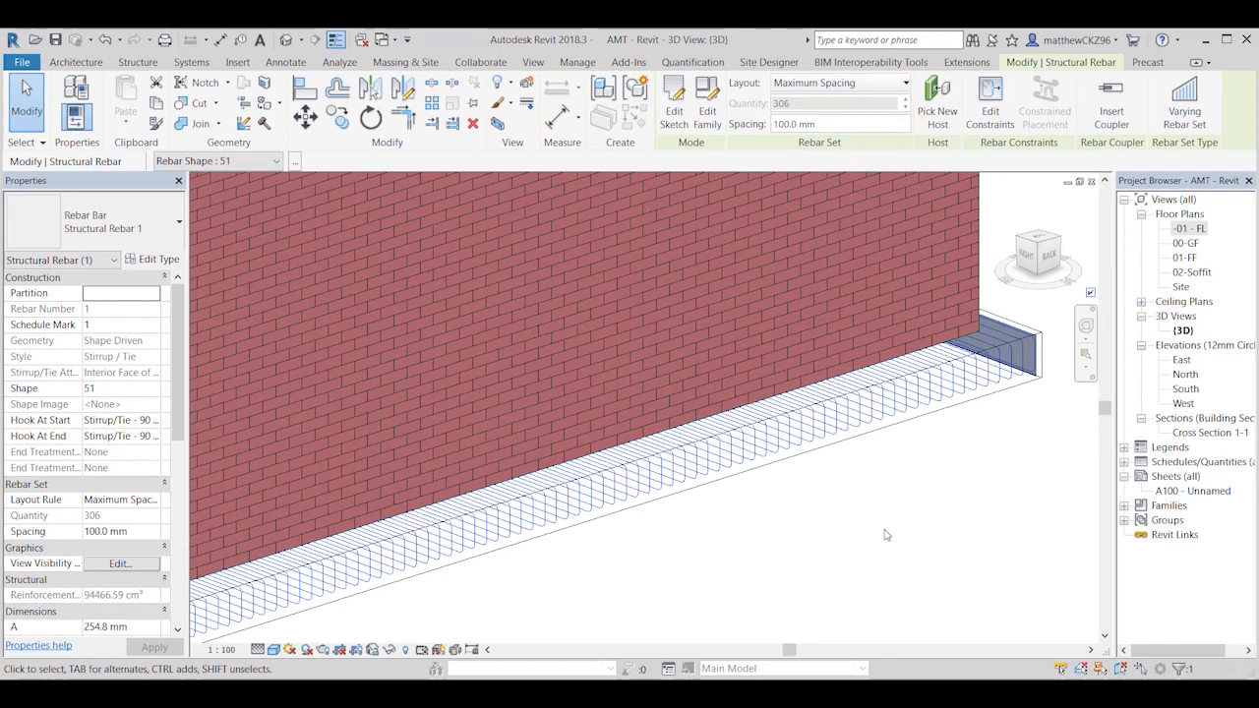
Step: Set the spacing of the stirrup set in the long back foundation to 200 mm
{"action": "scroll", "coordinate": [899, 472], "scroll_direction": "down", "scroll_amount": 2}
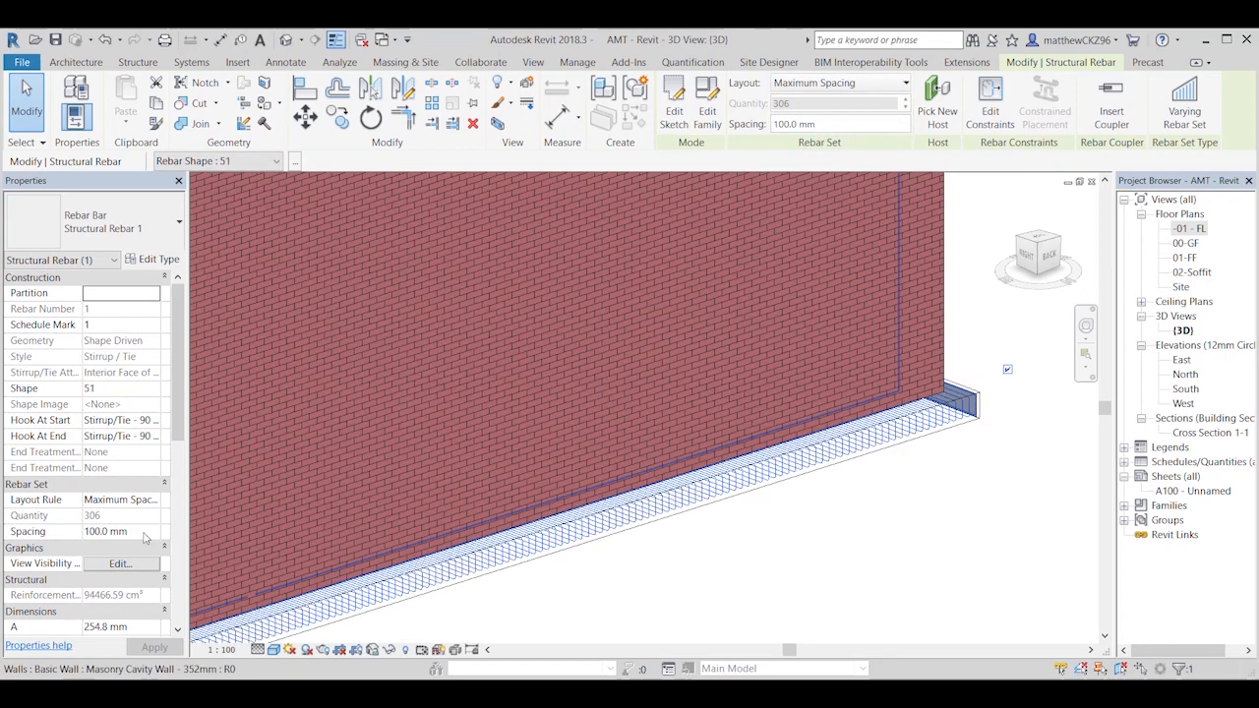
{"action": "left_click", "coordinate": [104, 532]}
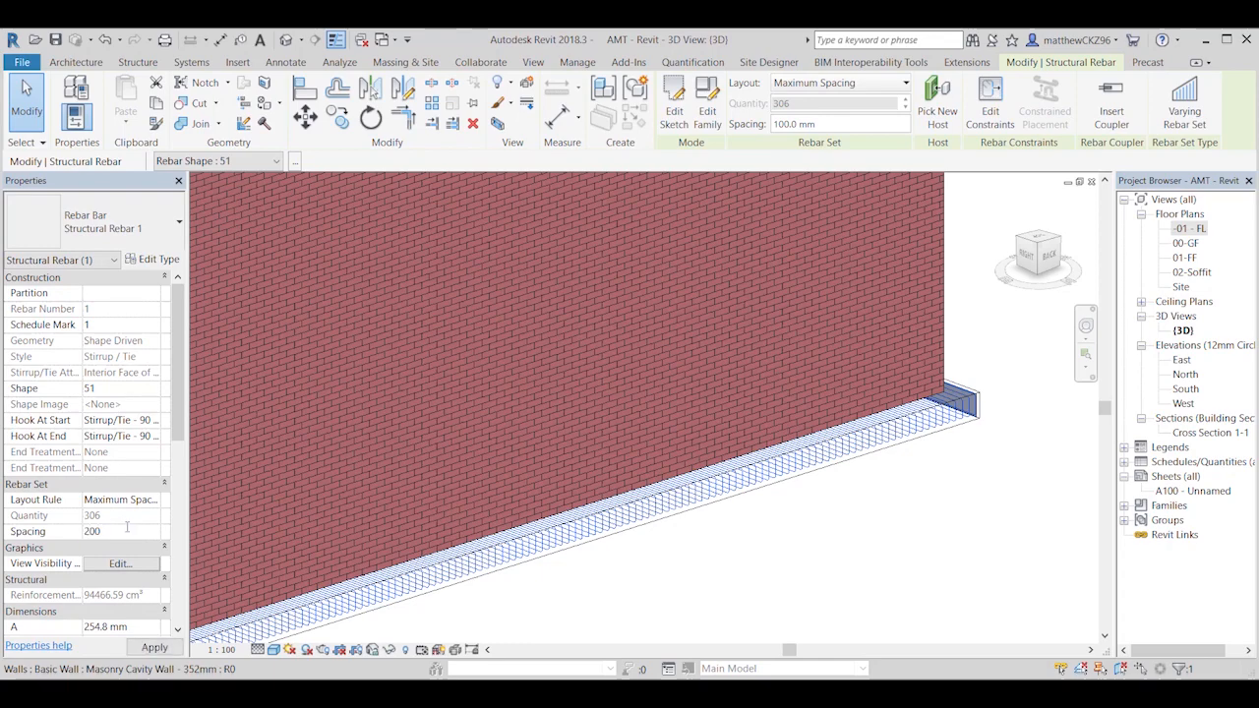
{"action": "key", "text": "Return"}
{"action": "scroll", "coordinate": [674, 561], "scroll_direction": "up", "scroll_amount": 3}
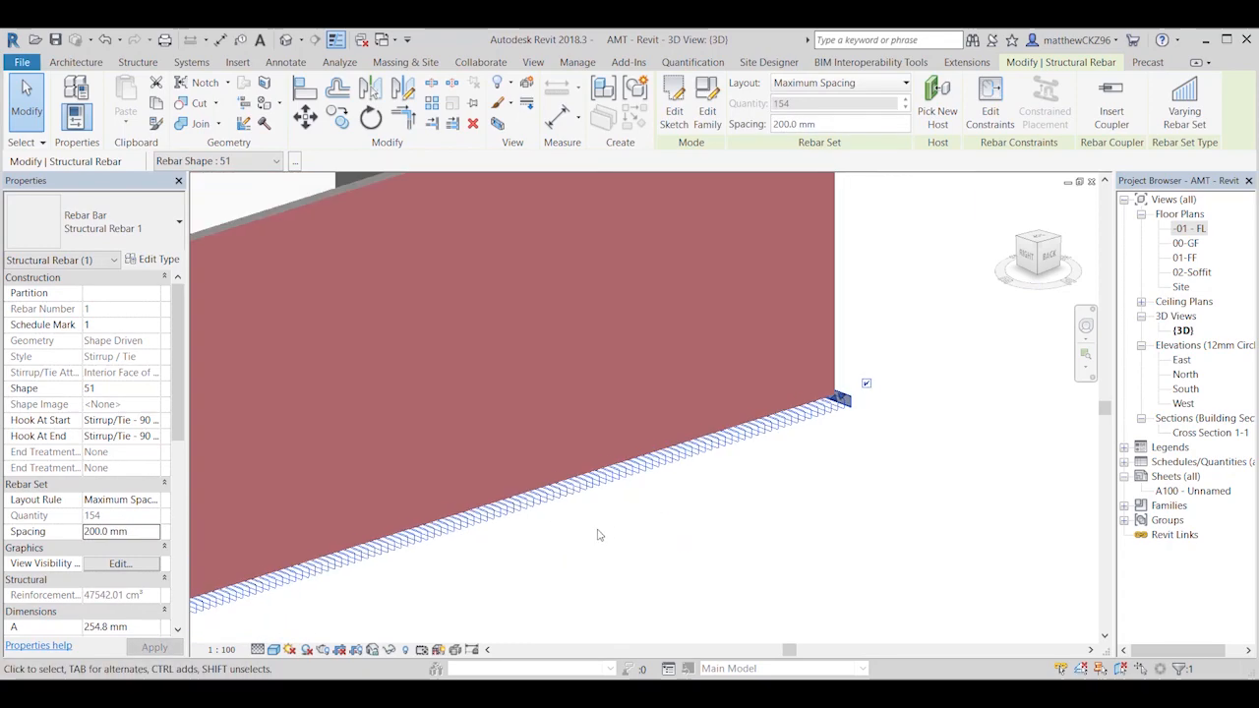
Step: Examine the stirrup set along the full length of the long back foundation and at both of its ends in 3D
{"action": "middle_click_drag", "start_coordinate": [600, 535], "coordinate": [669, 509], "text": "shift"}
{"action": "middle_click_drag", "start_coordinate": [448, 633], "coordinate": [663, 497]}
{"action": "left_click", "coordinate": [663, 498]}
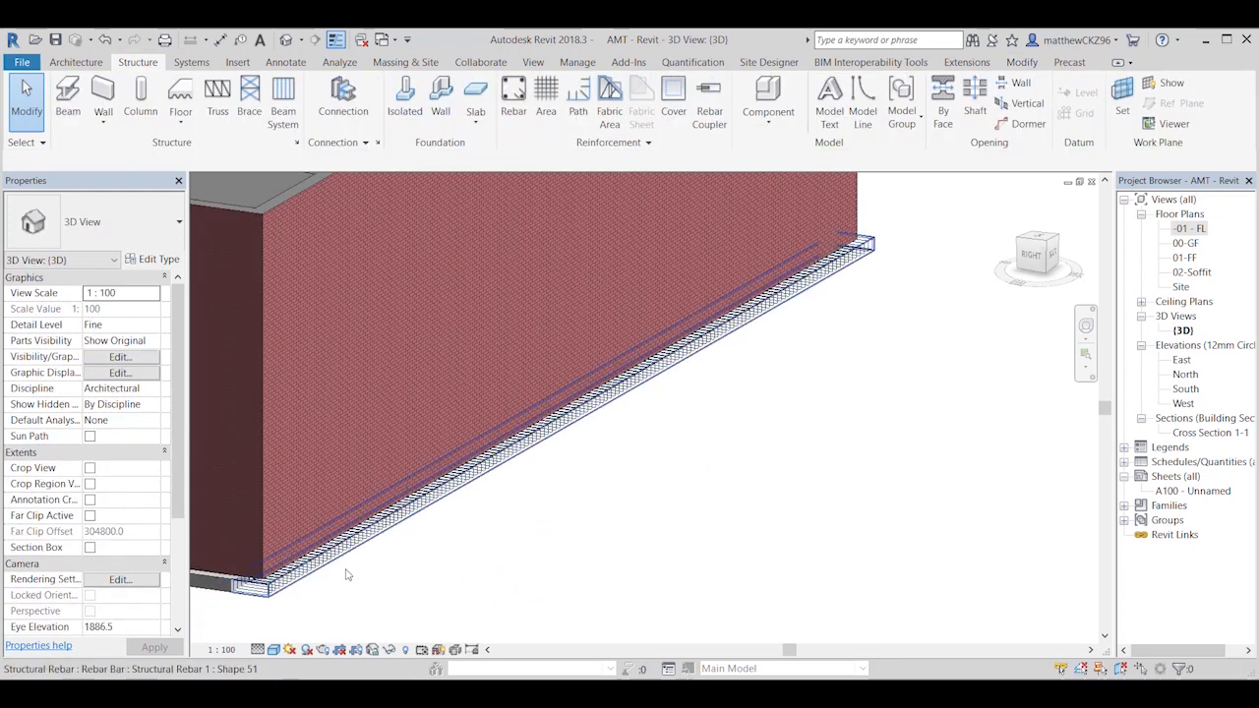
{"action": "middle_click_drag", "start_coordinate": [347, 575], "coordinate": [365, 596], "text": "shift"}
{"action": "scroll", "coordinate": [362, 590], "scroll_direction": "down", "scroll_amount": 2}
{"action": "middle_click_drag", "start_coordinate": [438, 551], "coordinate": [610, 475]}
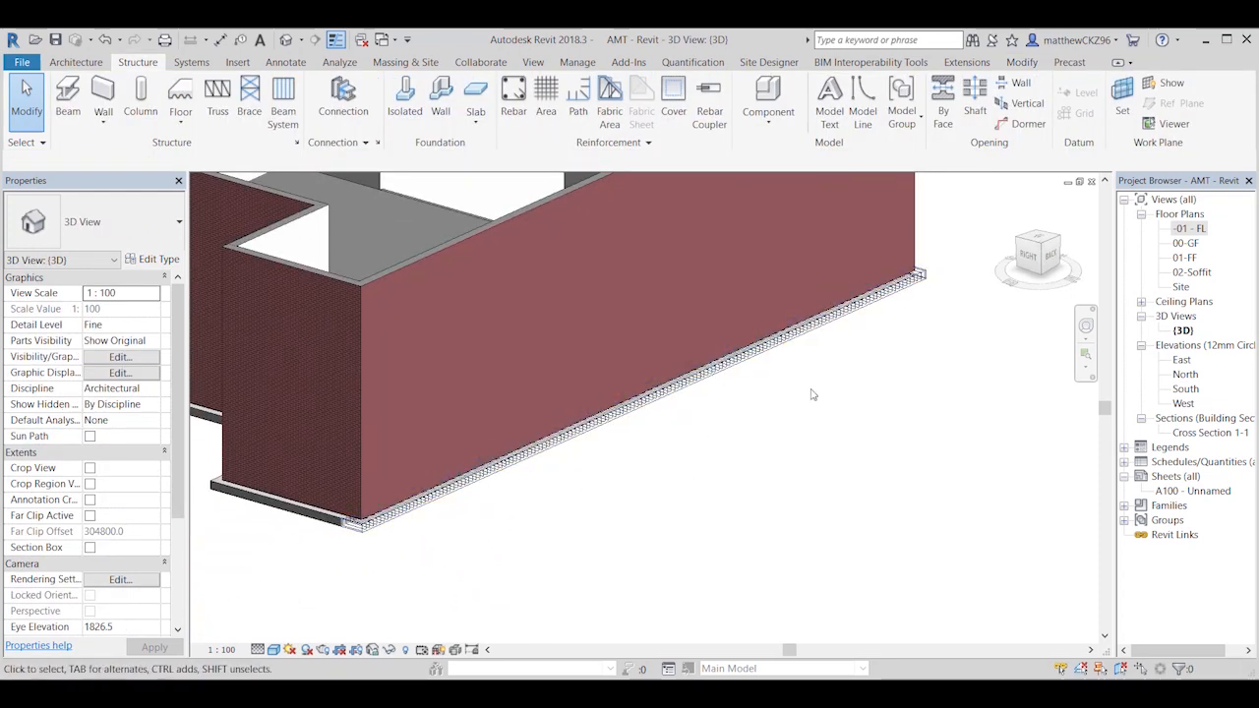
{"action": "middle_click_drag", "start_coordinate": [811, 395], "coordinate": [870, 384], "text": "shift"}
{"action": "scroll", "coordinate": [890, 339], "scroll_direction": "up", "scroll_amount": 3}
{"action": "middle_click_drag", "start_coordinate": [892, 320], "coordinate": [866, 425], "text": "shift"}
{"action": "scroll", "coordinate": [866, 427], "scroll_direction": "down", "scroll_amount": 4}
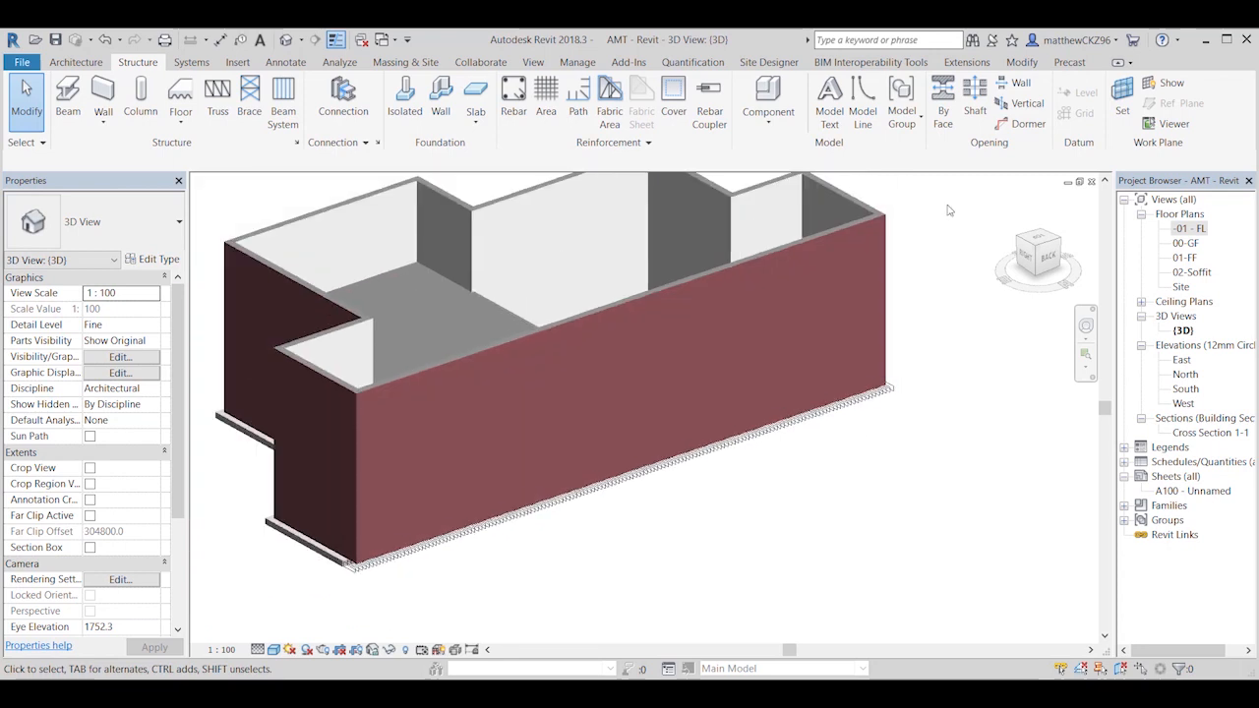
Step: Change the layout rule of the long back foundation's stirrup set to Number with Spacing
{"action": "left_click", "coordinate": [855, 393]}
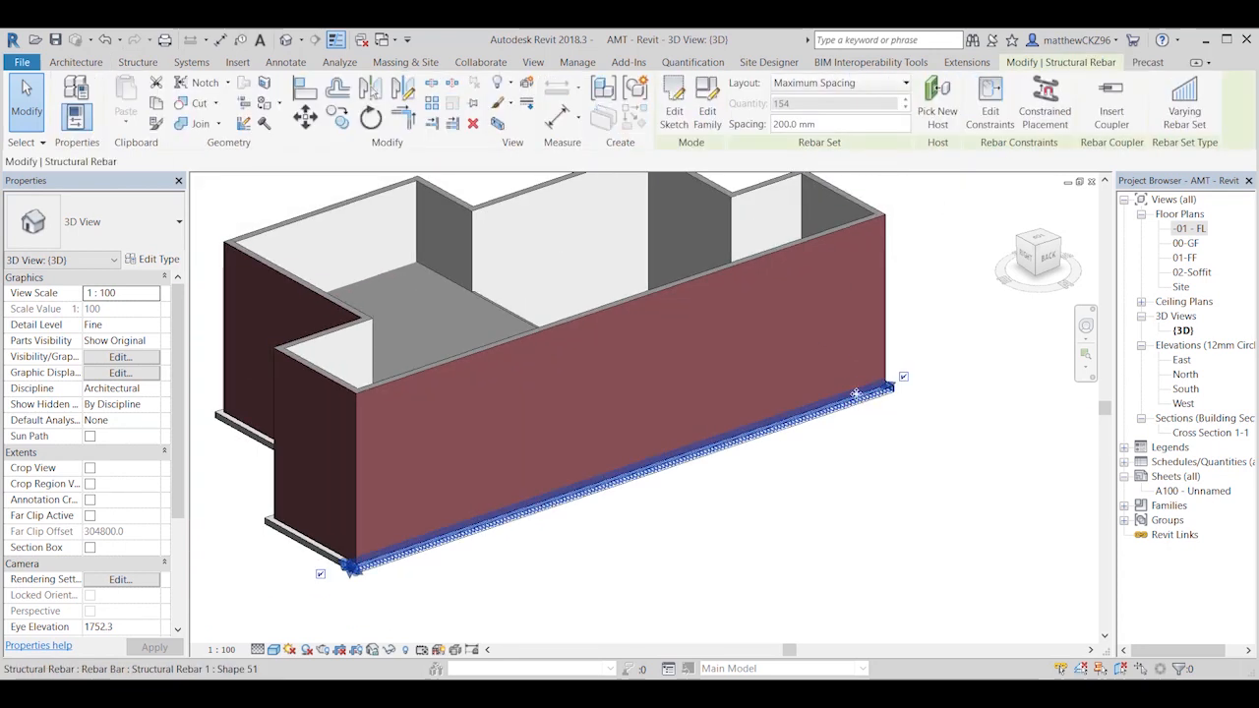
{"action": "left_click", "coordinate": [897, 84]}
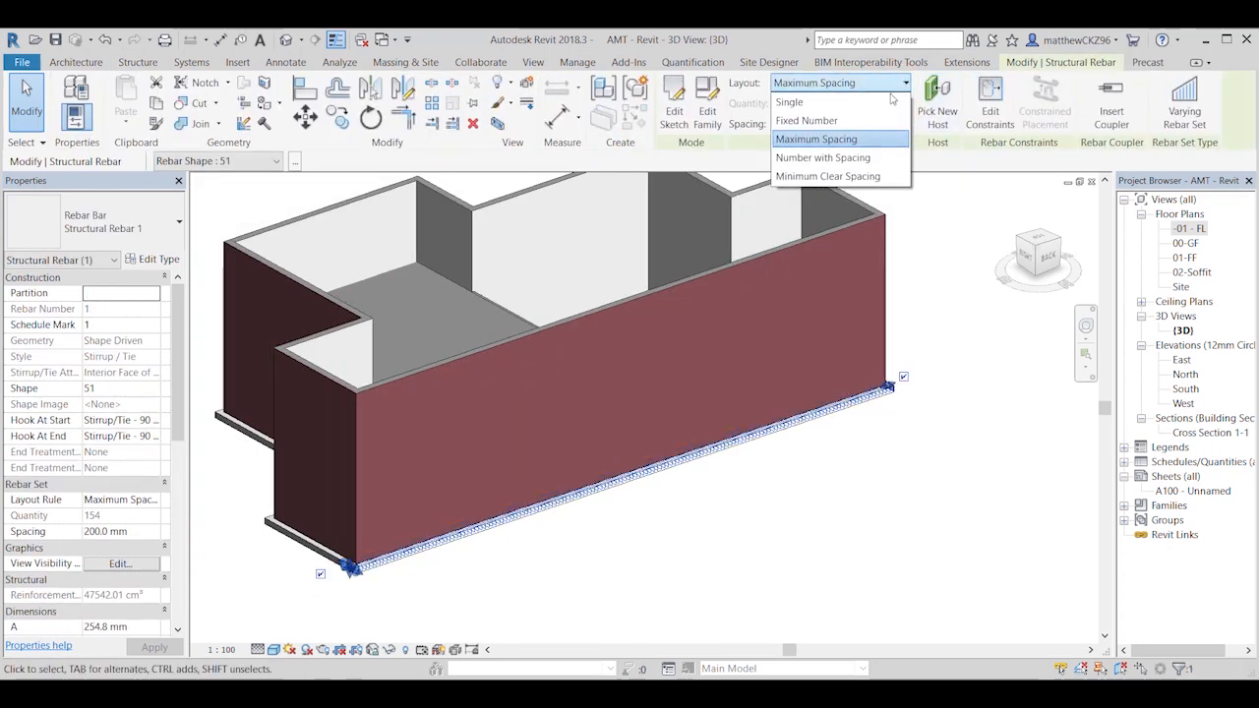
{"action": "left_click", "coordinate": [844, 158]}
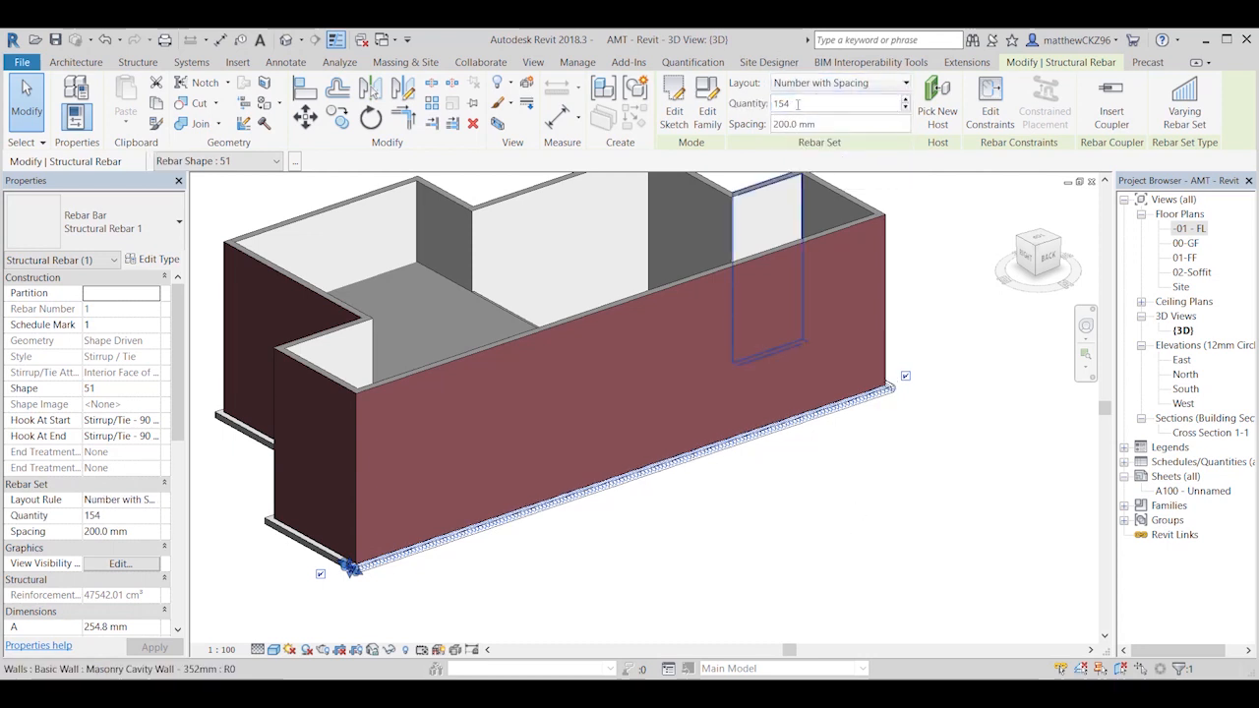
{"action": "left_click", "coordinate": [826, 84]}
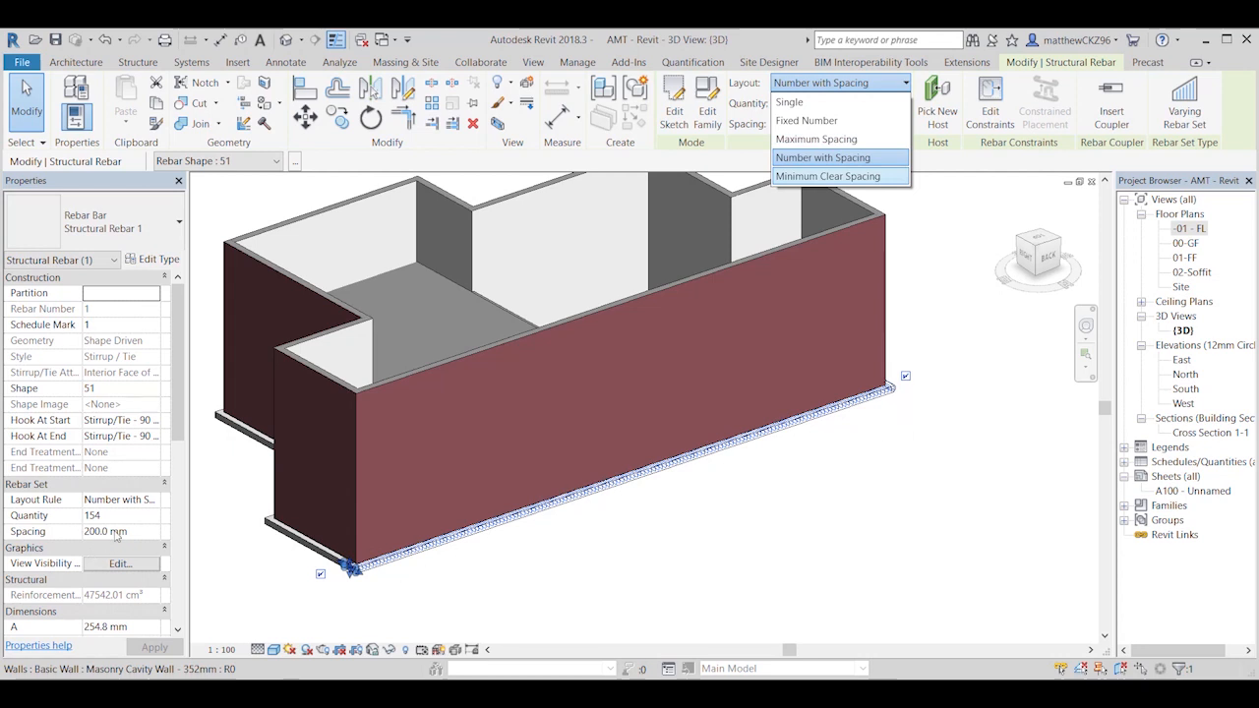
{"action": "left_click", "coordinate": [822, 158]}
{"action": "left_click", "coordinate": [893, 462]}
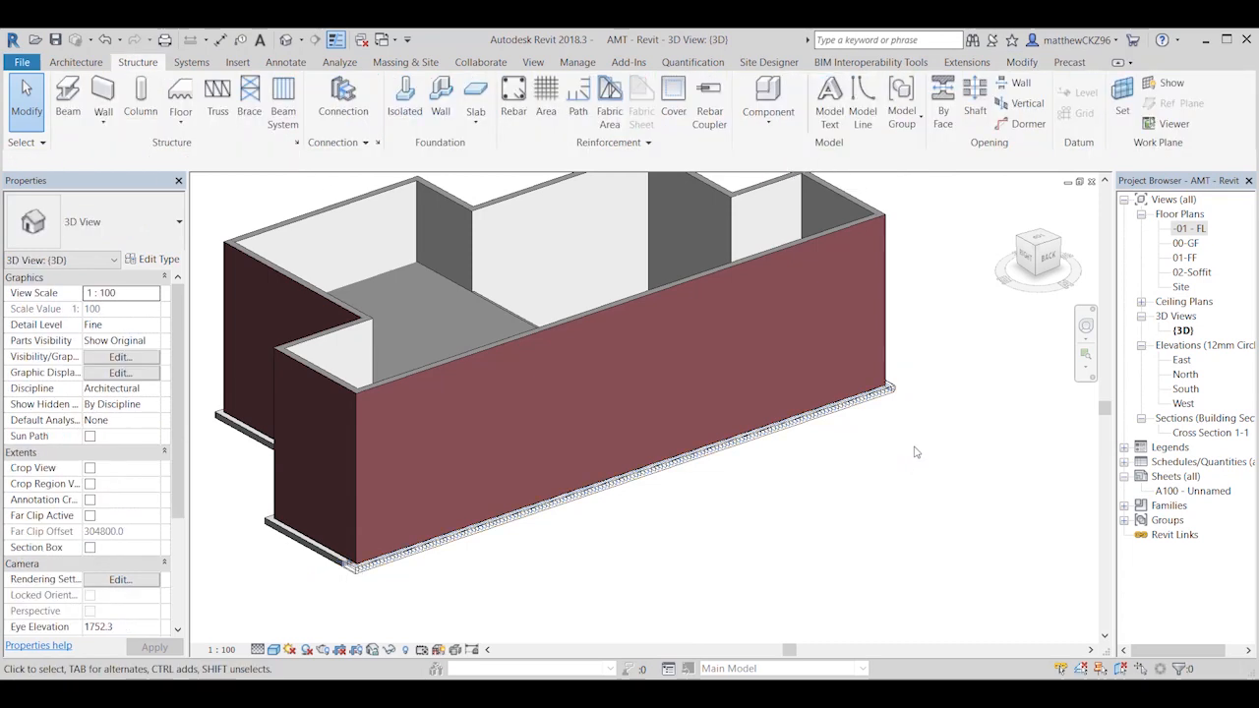
Step: Override the short side foundation marked Strip Footing 2 in the 3D view with a surface transparency of 100
{"action": "scroll", "coordinate": [668, 534], "scroll_direction": "up", "scroll_amount": 3}
{"action": "scroll", "coordinate": [613, 540], "scroll_direction": "down", "scroll_amount": 1}
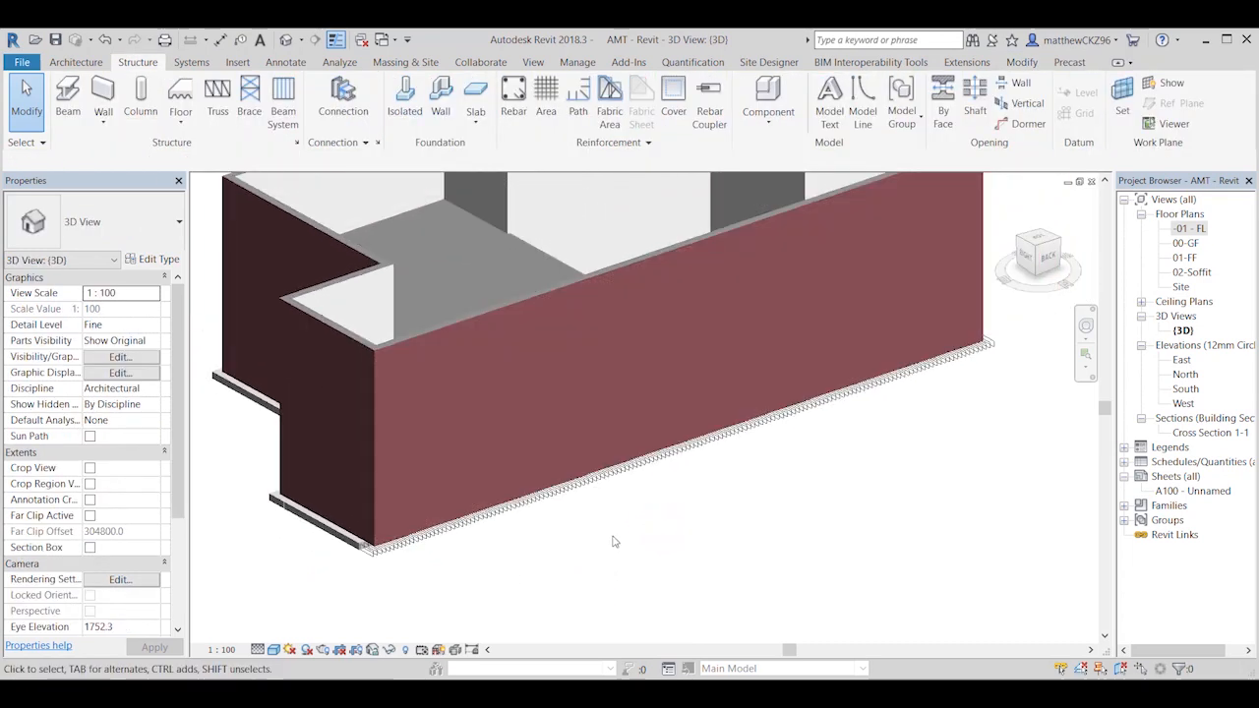
{"action": "scroll", "coordinate": [801, 453], "scroll_direction": "down", "scroll_amount": 1}
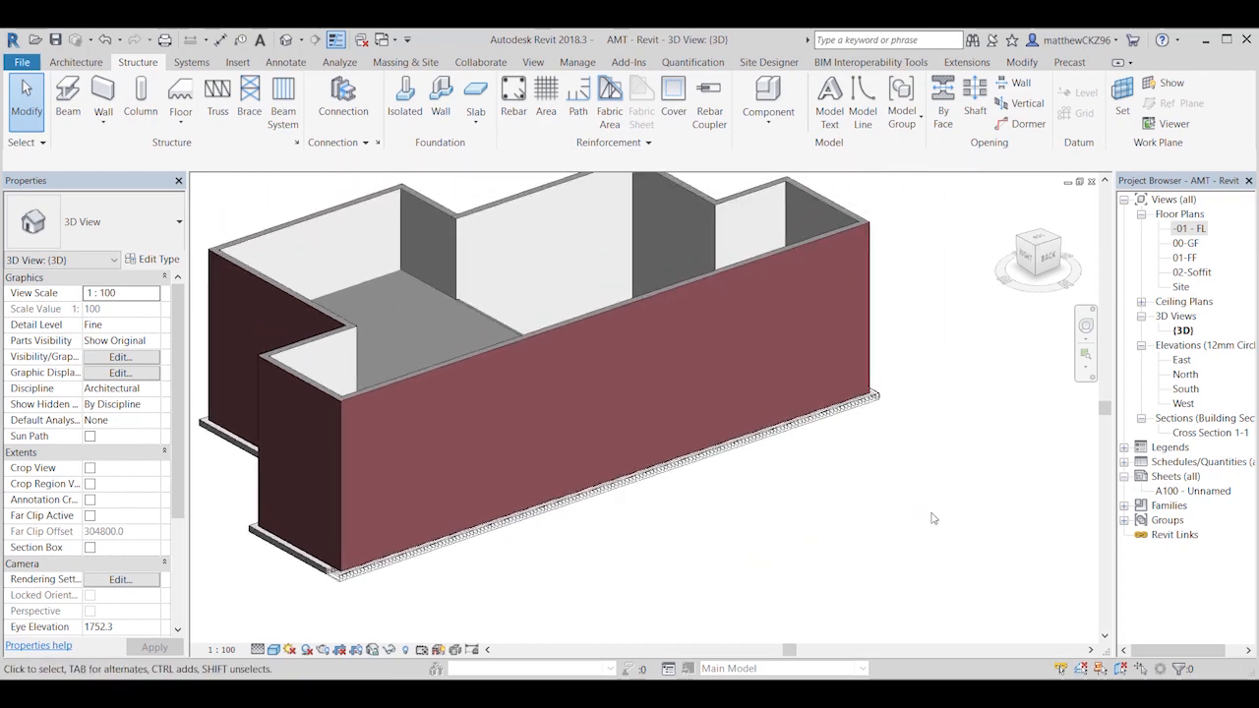
{"action": "middle_click_drag", "start_coordinate": [933, 518], "coordinate": [895, 552], "text": "shift"}
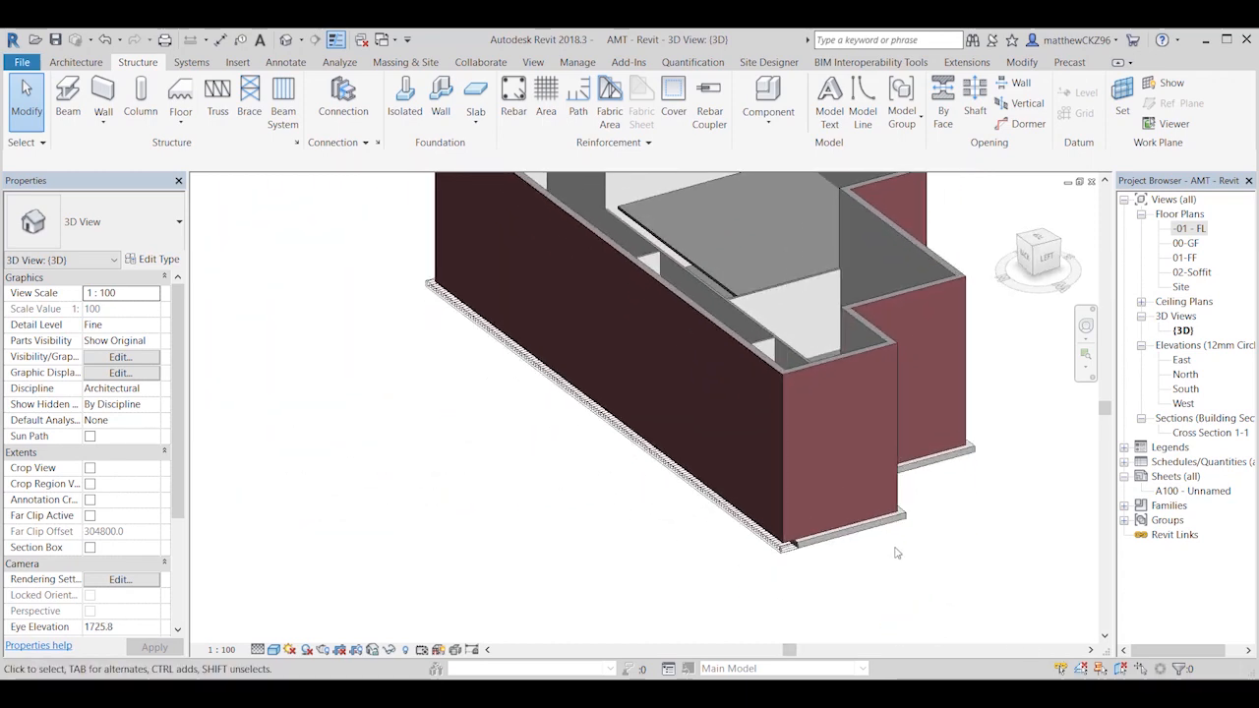
{"action": "left_click", "coordinate": [853, 529]}
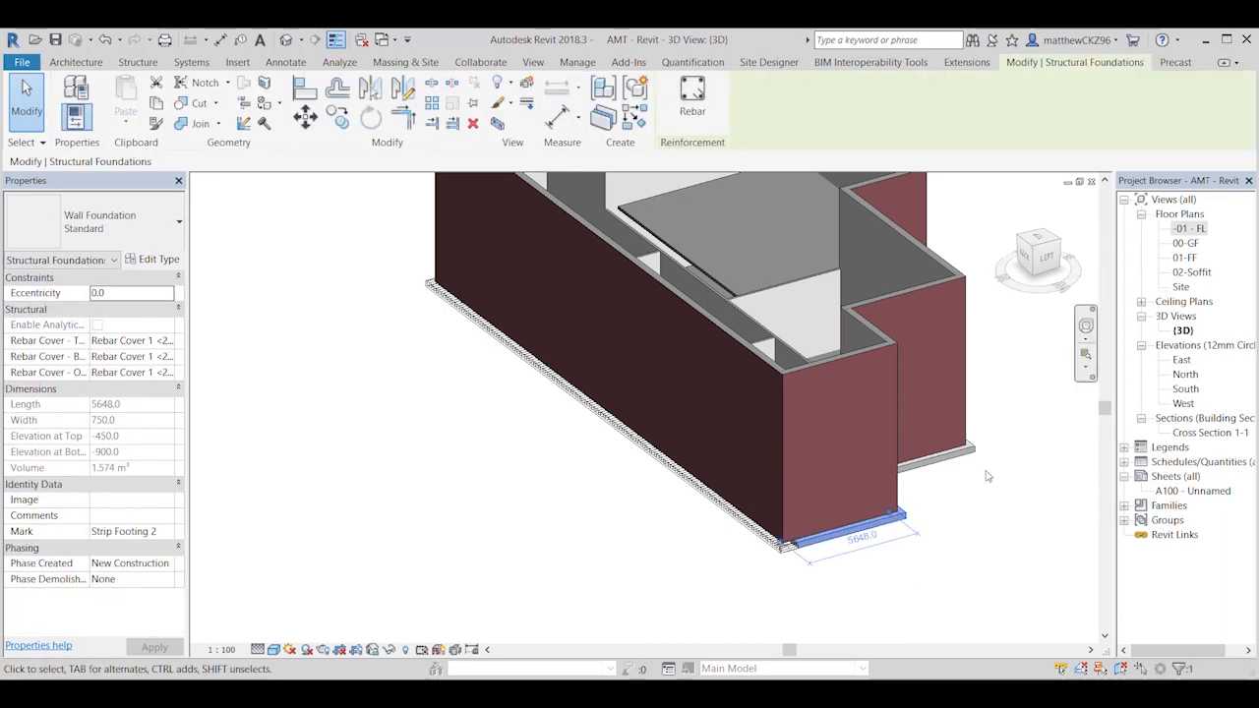
{"action": "scroll", "coordinate": [858, 531], "scroll_direction": "up", "scroll_amount": 3}
{"action": "right_click", "coordinate": [863, 539]}
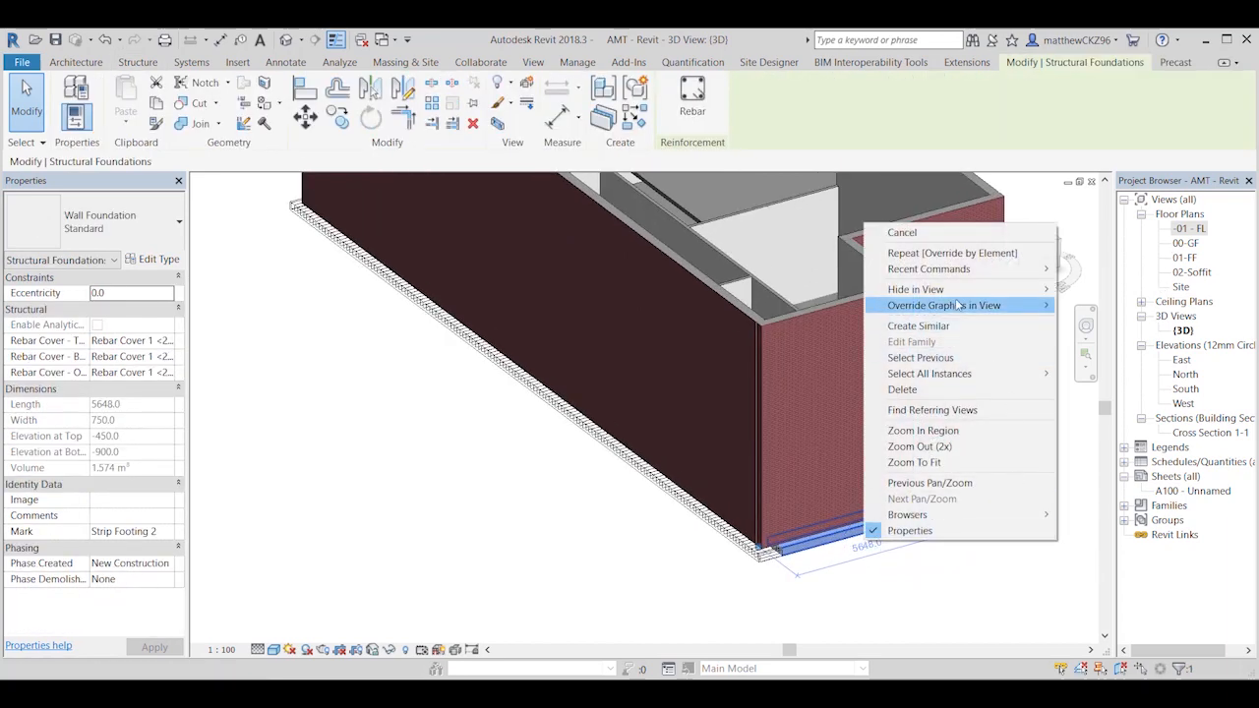
{"action": "mouse_move", "coordinate": [958, 306]}
{"action": "left_click", "coordinate": [1097, 308]}
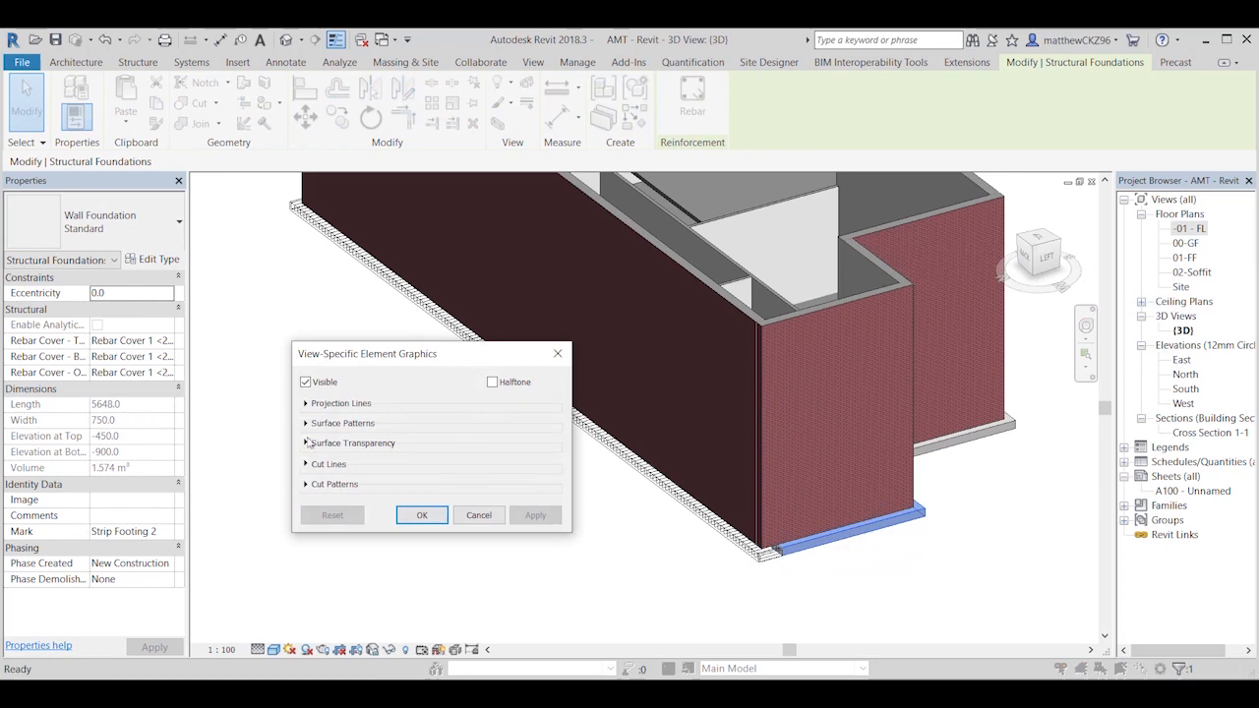
{"action": "left_click", "coordinate": [303, 443]}
{"action": "left_click_drag", "start_coordinate": [395, 460], "coordinate": [517, 458]}
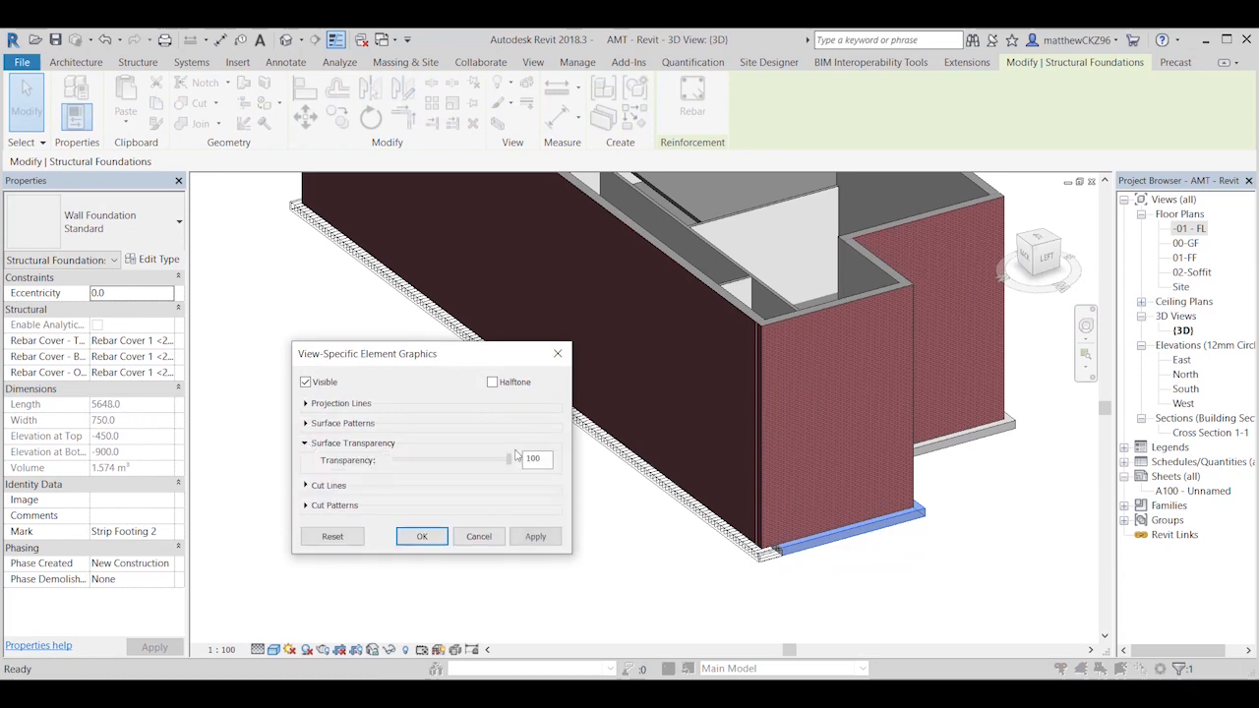
{"action": "left_click", "coordinate": [421, 536]}
{"action": "left_click", "coordinate": [554, 560]}
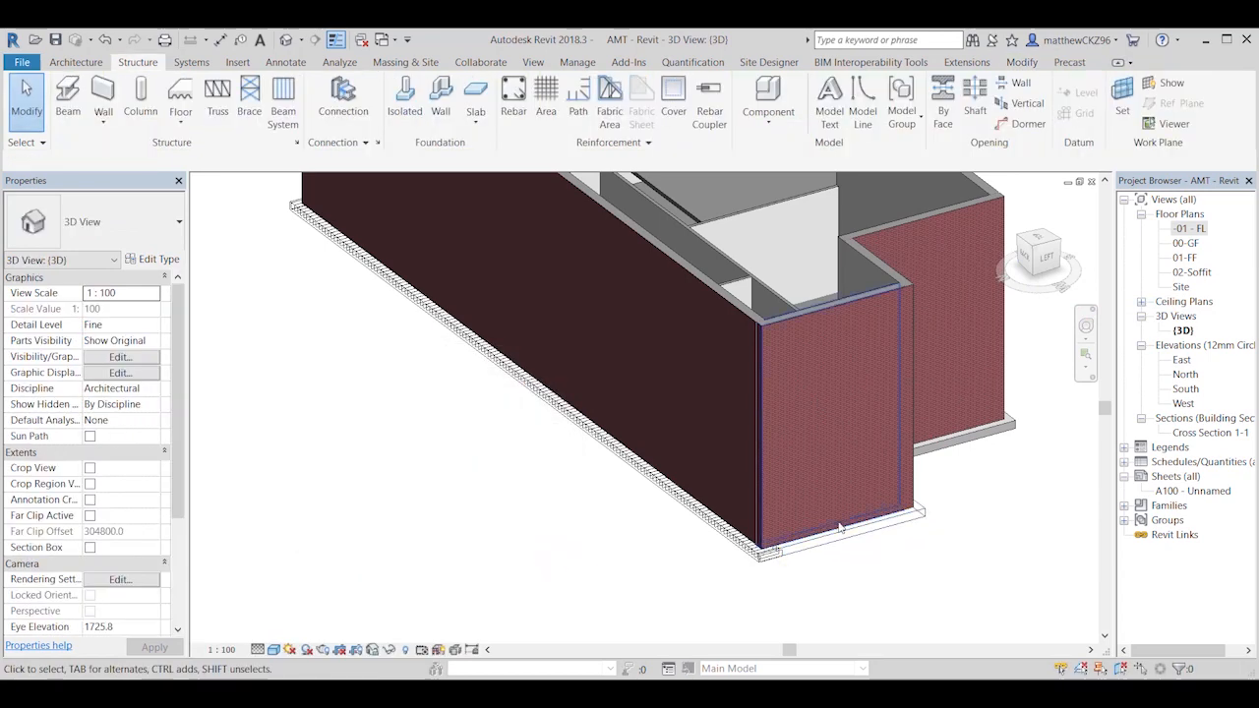
Step: Open the -01 FL floor plan and set the quantity of the back foundation's stirrup set to 153
{"action": "double_click", "coordinate": [1188, 229]}
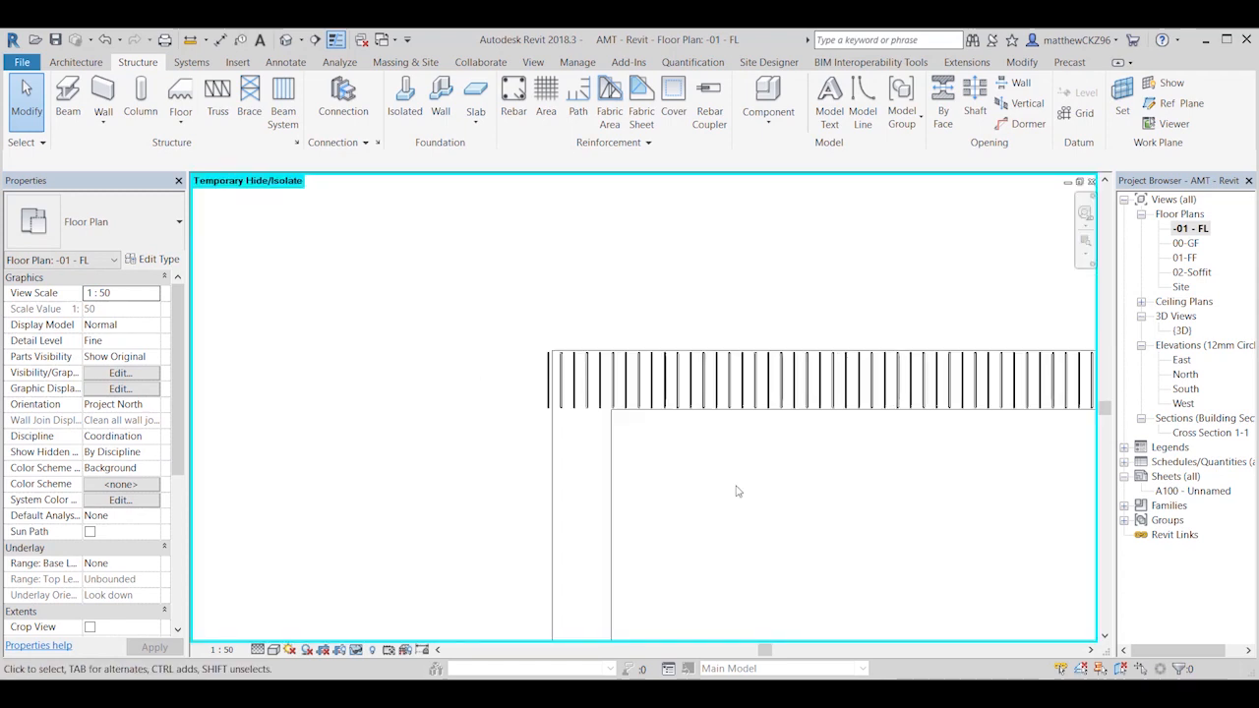
{"action": "scroll", "coordinate": [745, 499], "scroll_direction": "down", "scroll_amount": 2}
{"action": "middle_click_drag", "start_coordinate": [745, 498], "coordinate": [606, 449]}
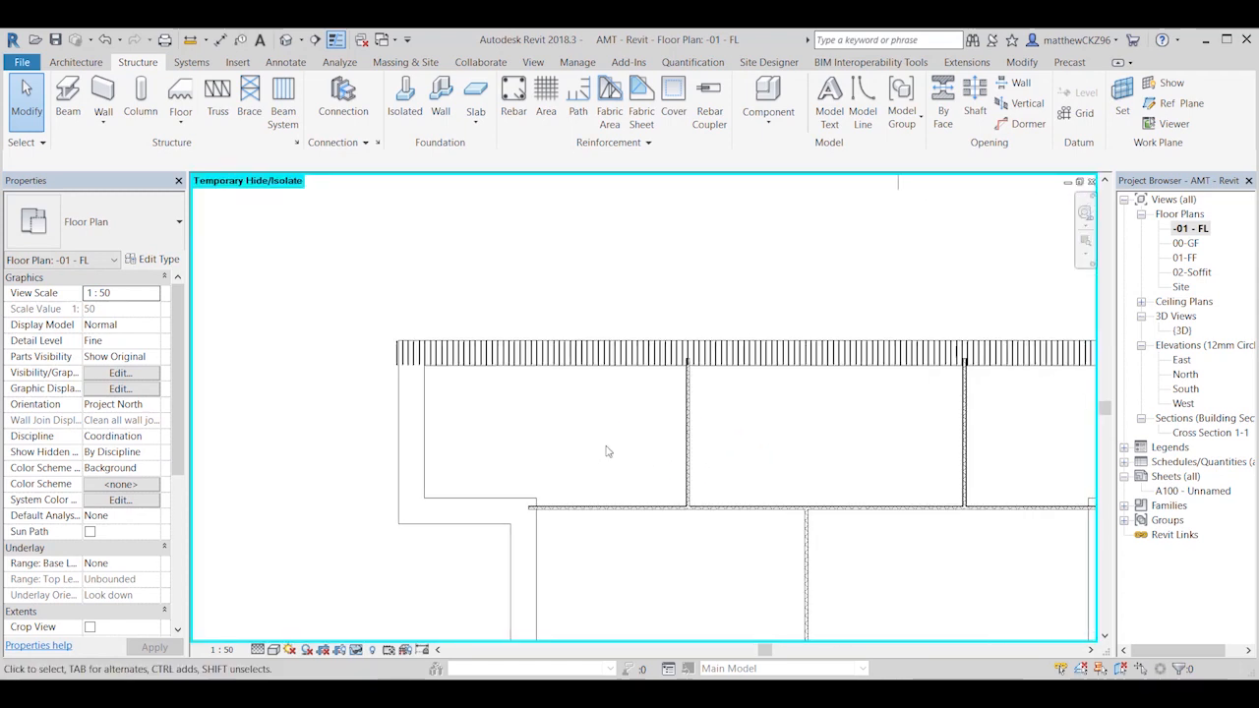
{"action": "scroll", "coordinate": [606, 448], "scroll_direction": "down", "scroll_amount": 2}
{"action": "scroll", "coordinate": [479, 453], "scroll_direction": "up", "scroll_amount": 2}
{"action": "left_click", "coordinate": [500, 346]}
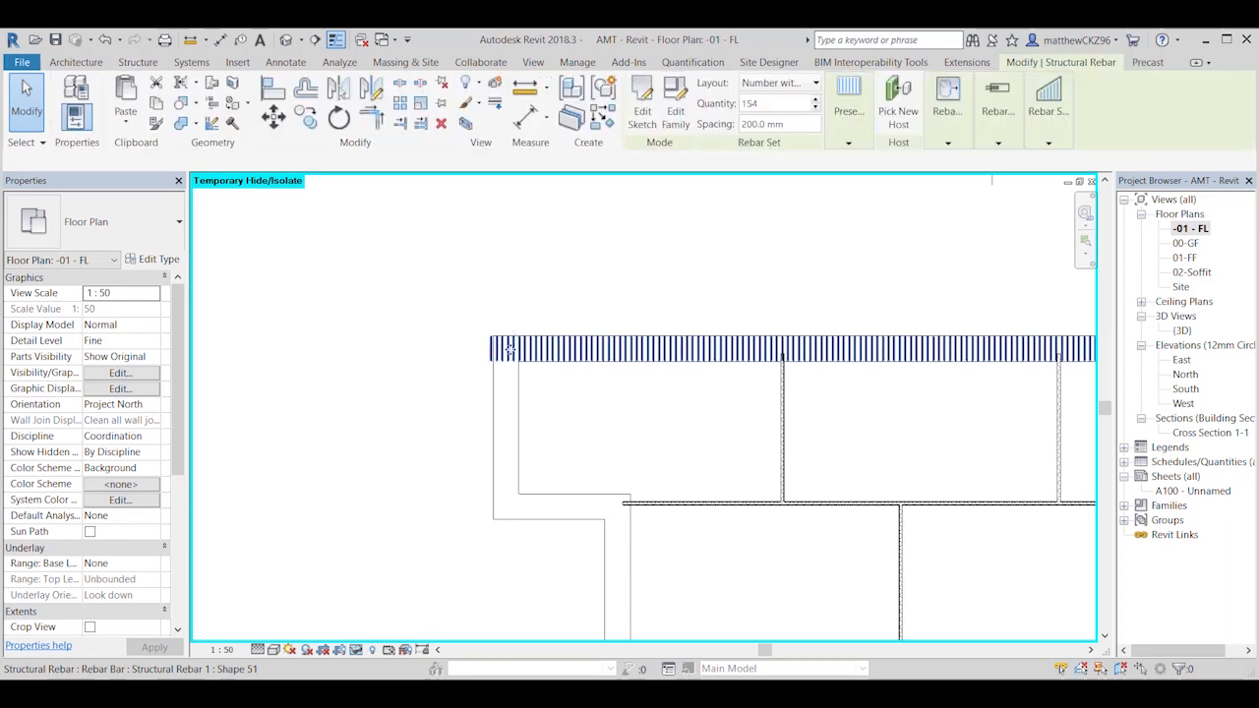
{"action": "left_click", "coordinate": [848, 143]}
{"action": "left_click", "coordinate": [817, 110]}
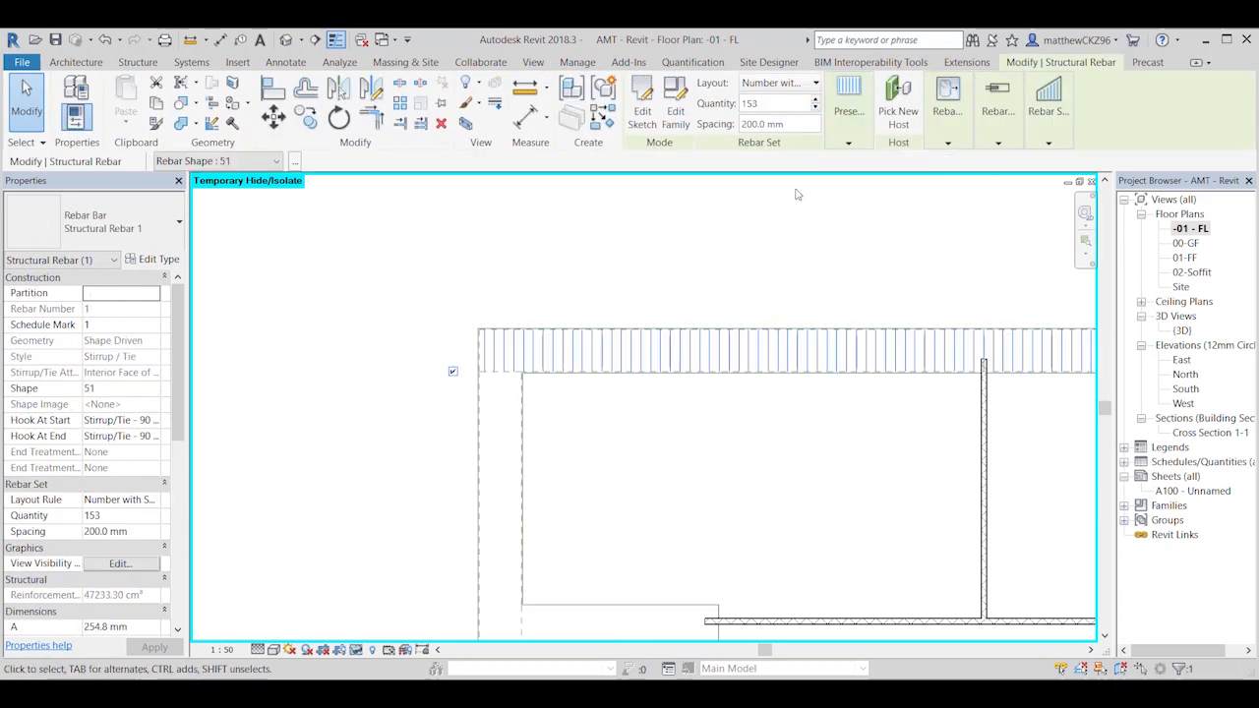
{"action": "left_click", "coordinate": [721, 281]}
Step: Place a shape 51 stirrup set with the Maximum Spacing layout along the short side foundation, perpendicular to its length
{"action": "scroll", "coordinate": [654, 430], "scroll_direction": "down", "scroll_amount": 2}
{"action": "middle_click_drag", "start_coordinate": [718, 444], "coordinate": [444, 388]}
{"action": "scroll", "coordinate": [445, 387], "scroll_direction": "down", "scroll_amount": 2}
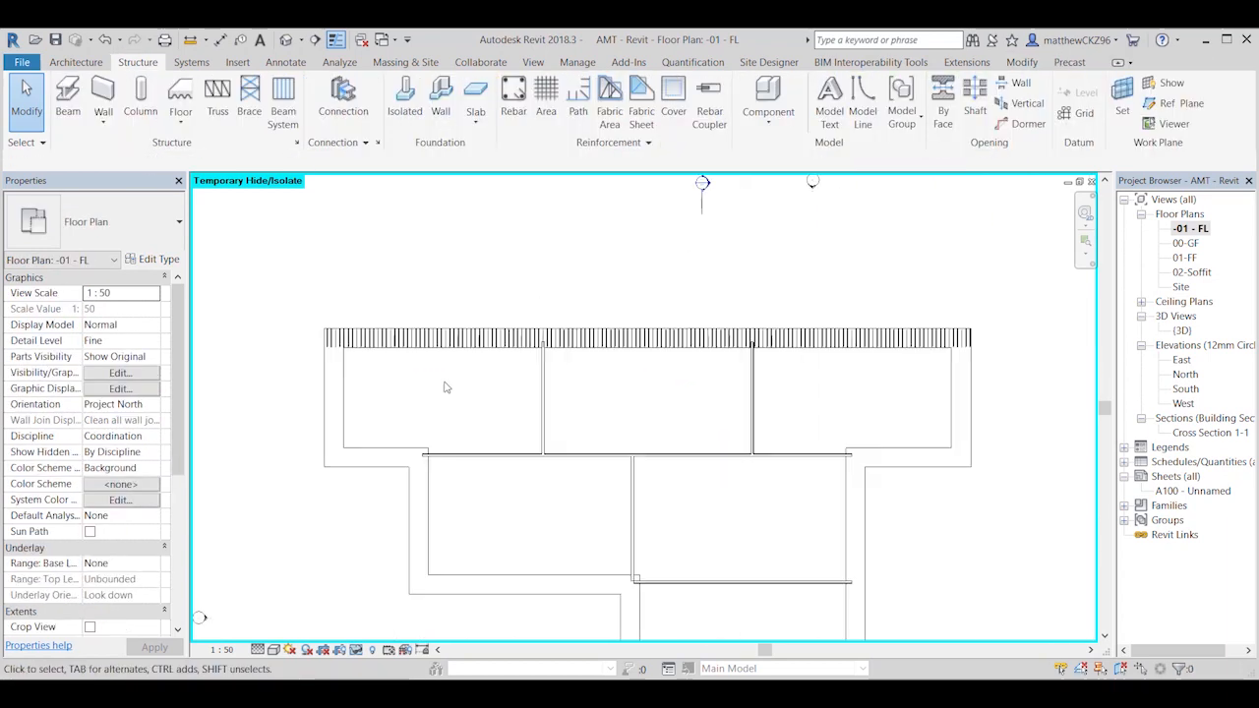
{"action": "scroll", "coordinate": [364, 390], "scroll_direction": "up", "scroll_amount": 2}
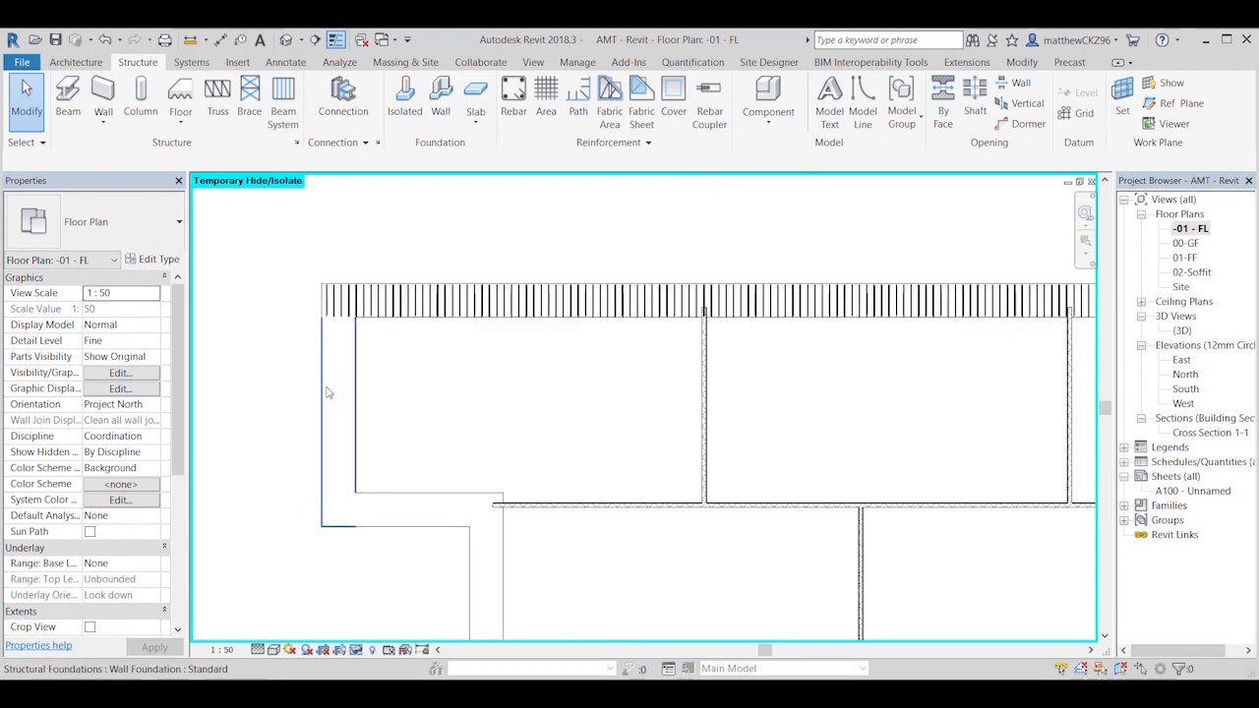
{"action": "left_click", "coordinate": [512, 98]}
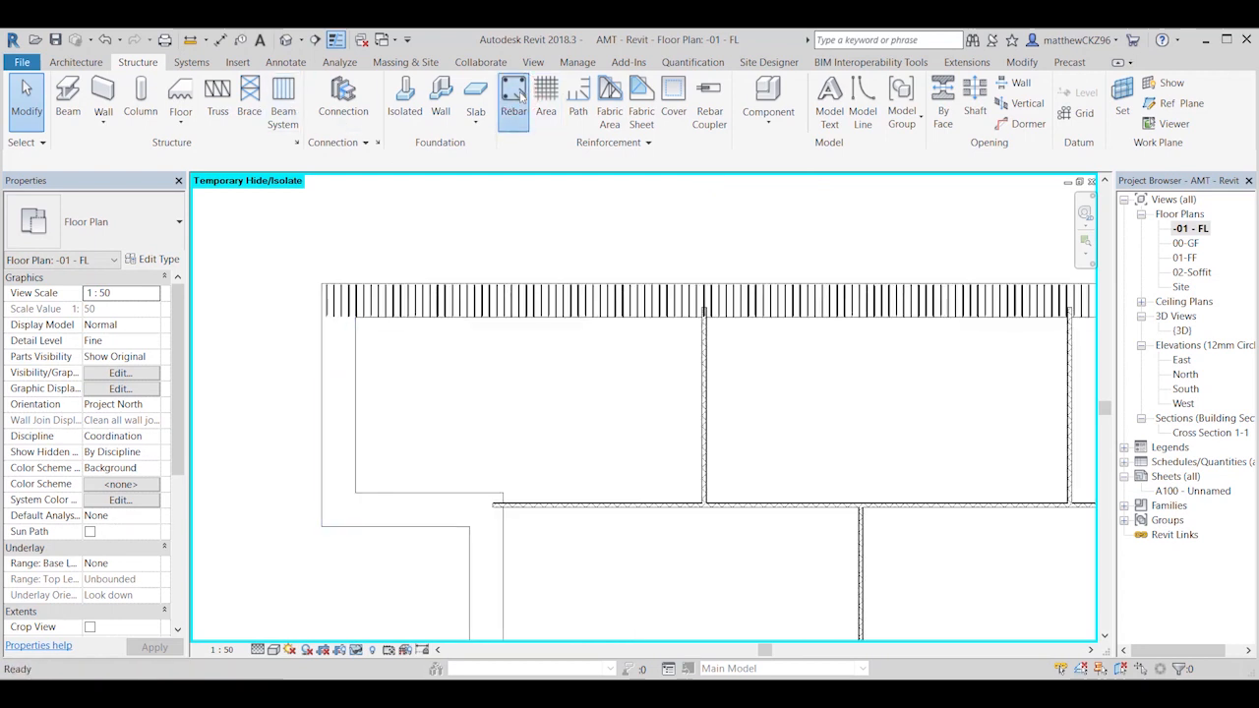
{"action": "left_click", "coordinate": [807, 103]}
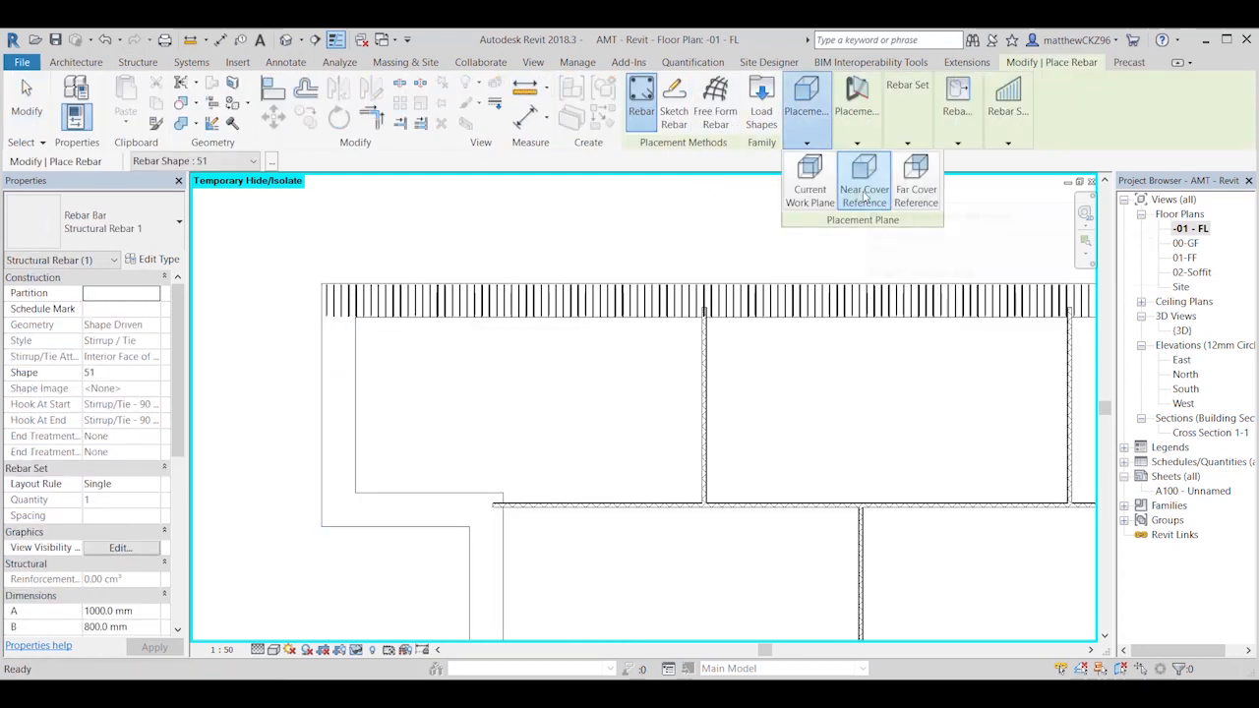
{"action": "left_click", "coordinate": [862, 124]}
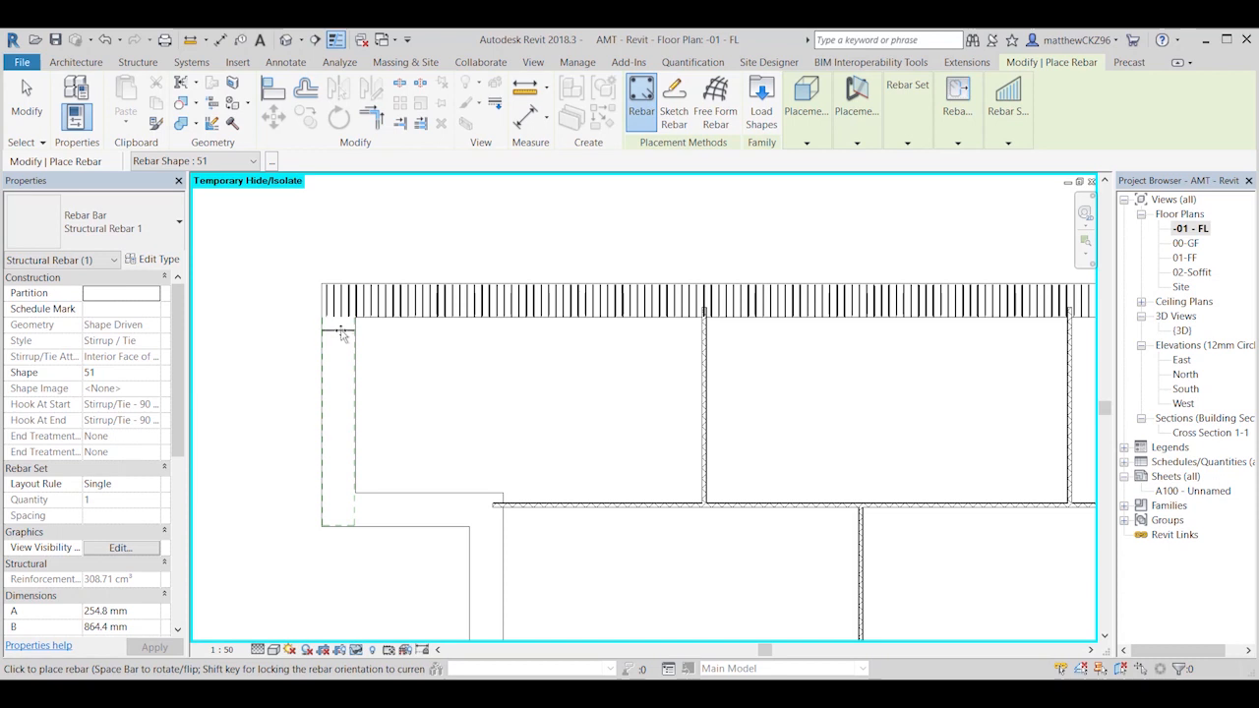
{"action": "left_click", "coordinate": [907, 142]}
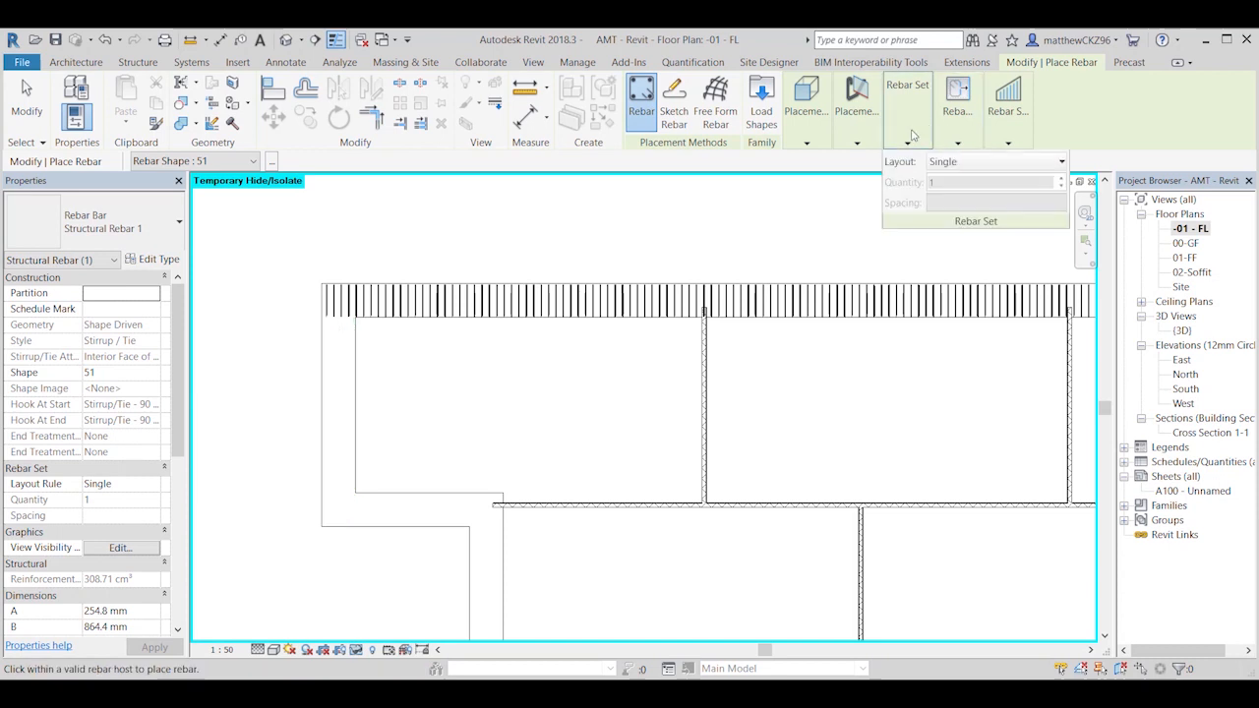
{"action": "left_click", "coordinate": [953, 163]}
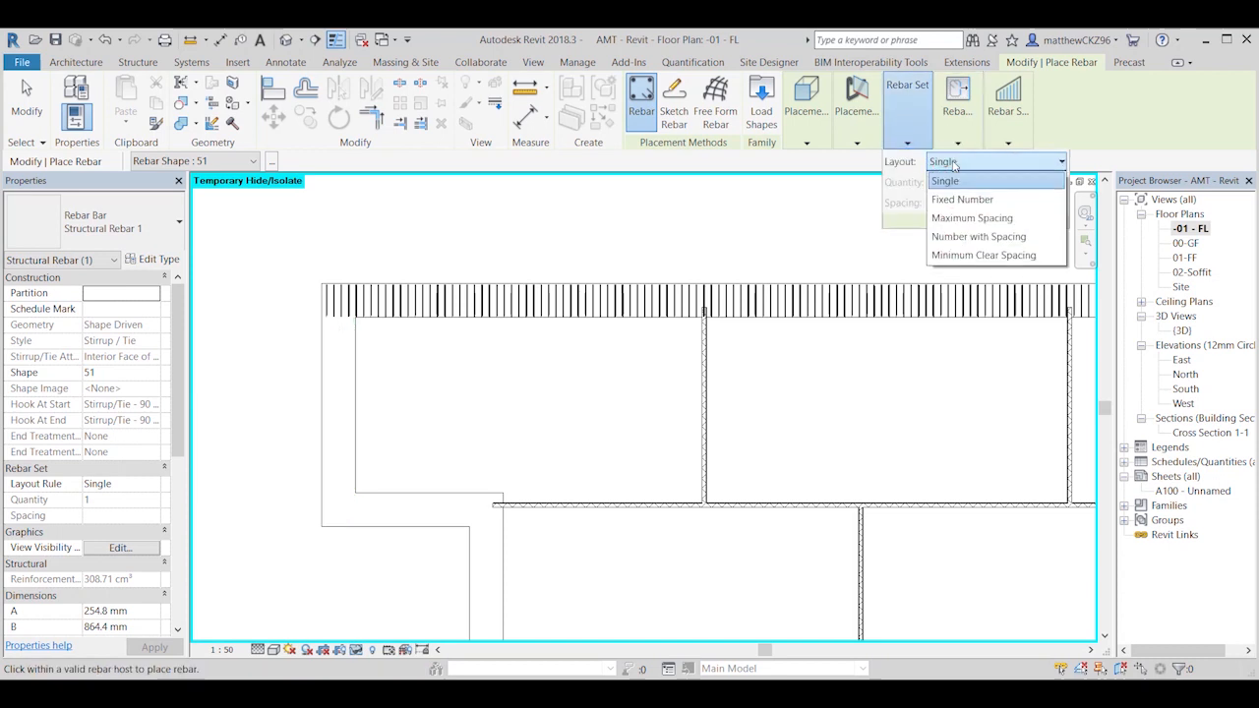
{"action": "left_click", "coordinate": [969, 219]}
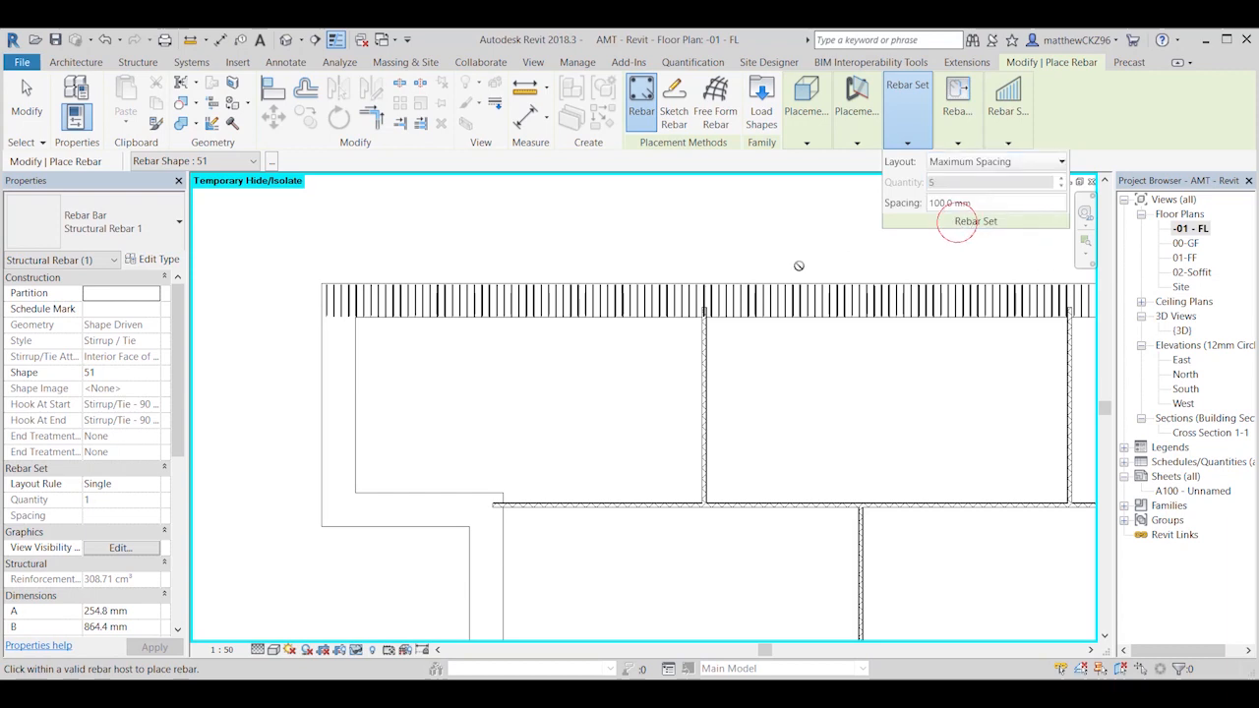
{"action": "left_click", "coordinate": [349, 396]}
{"action": "key", "text": "Escape"}
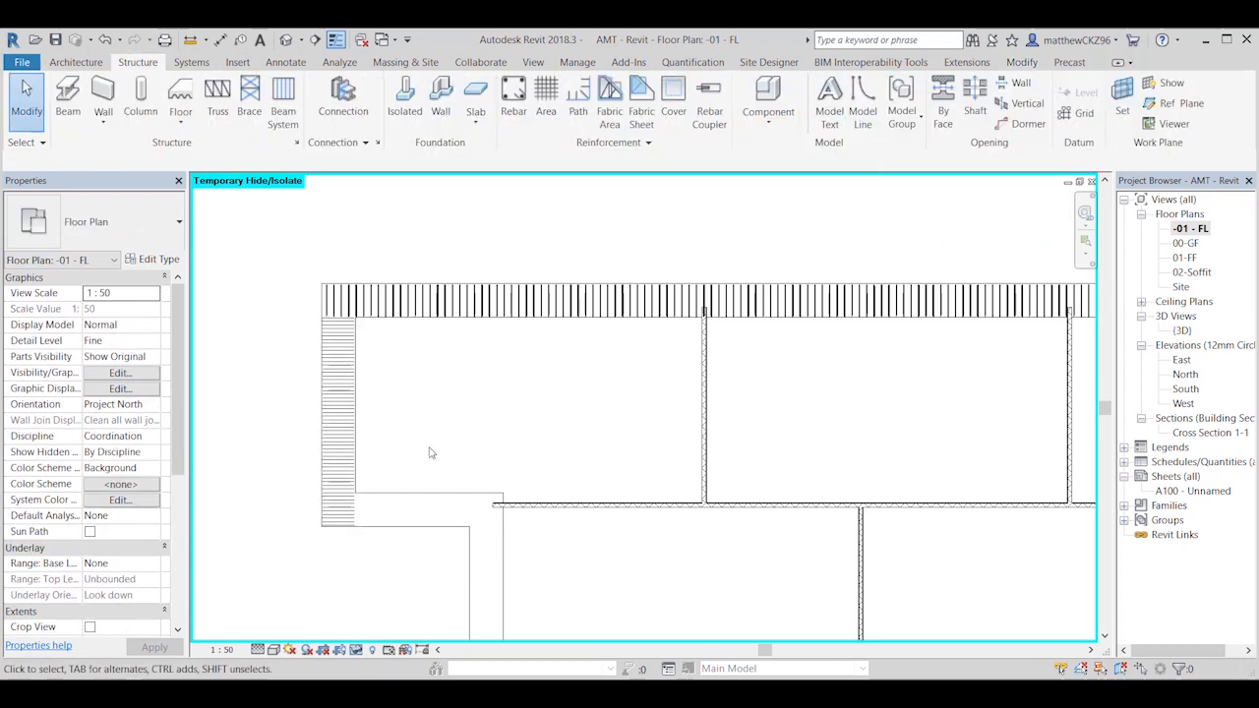
Step: Set the spacing of the short side foundation's stirrup set to 200 mm
{"action": "left_click", "coordinate": [334, 440]}
{"action": "left_click", "coordinate": [140, 531]}
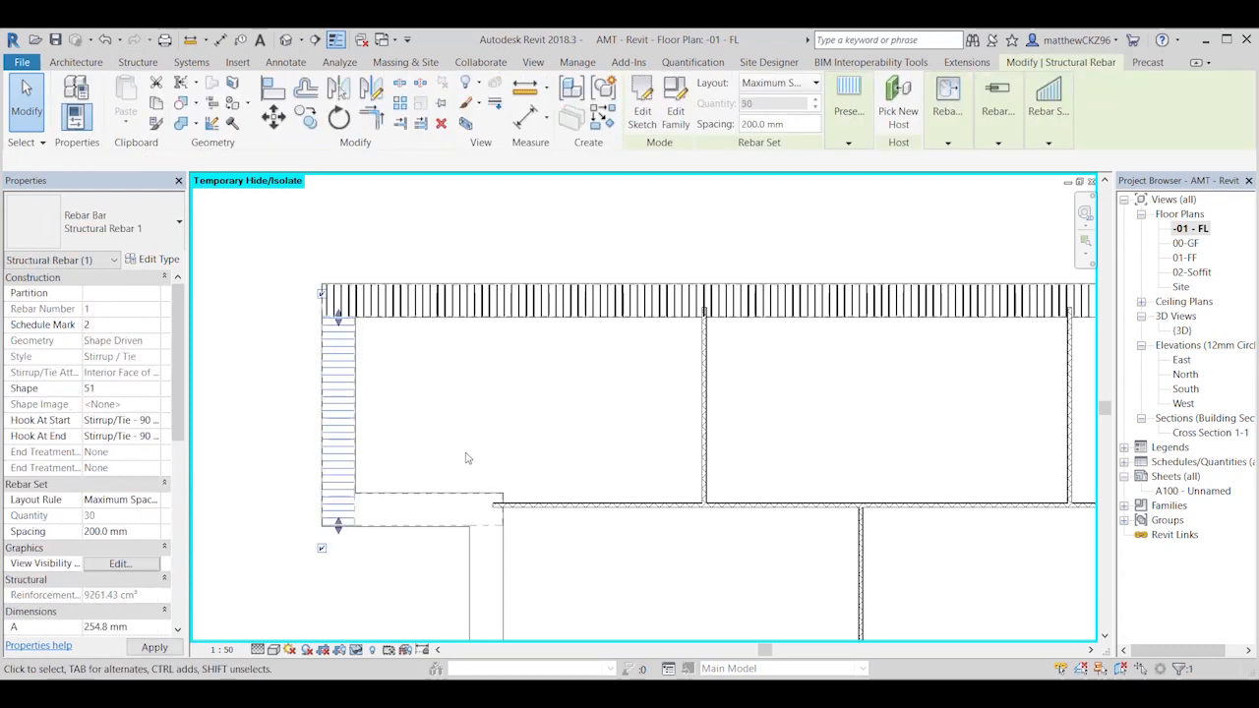
{"action": "left_click", "coordinate": [422, 403]}
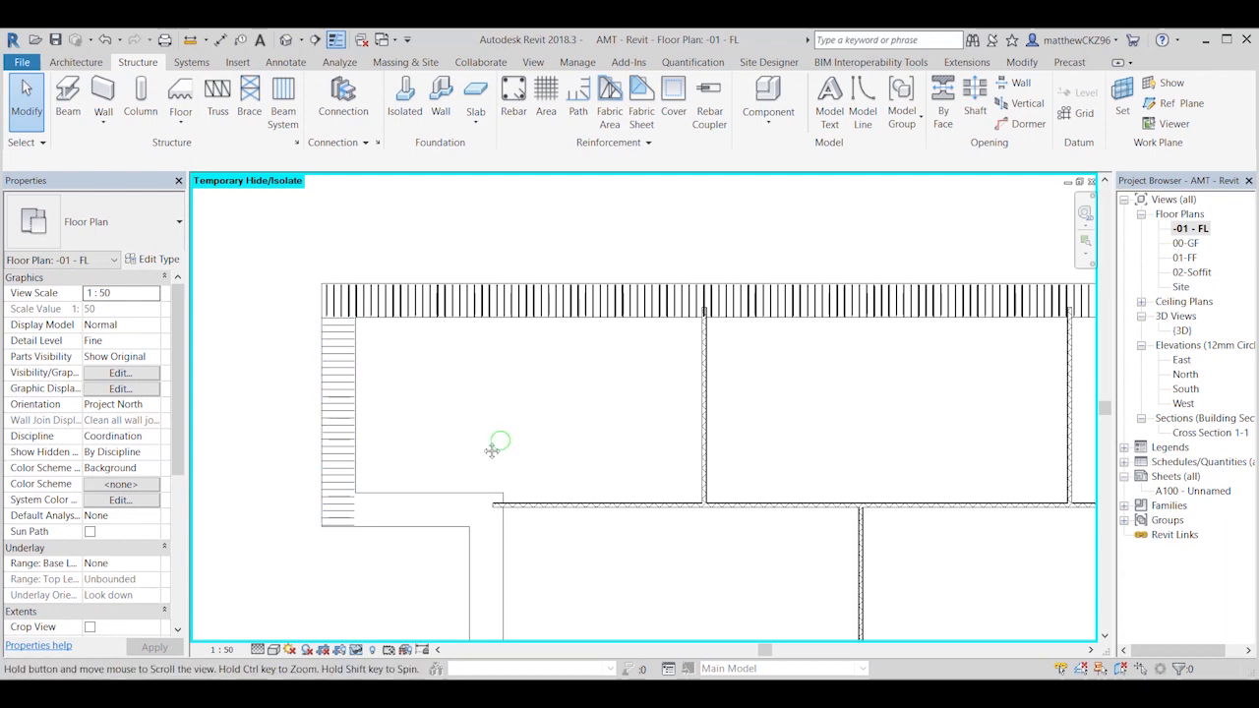
Step: Place a single shape 00 straight bar, parallel to the work plane, lengthwise in the long back foundation
{"action": "scroll", "coordinate": [495, 444], "scroll_direction": "down", "scroll_amount": 4}
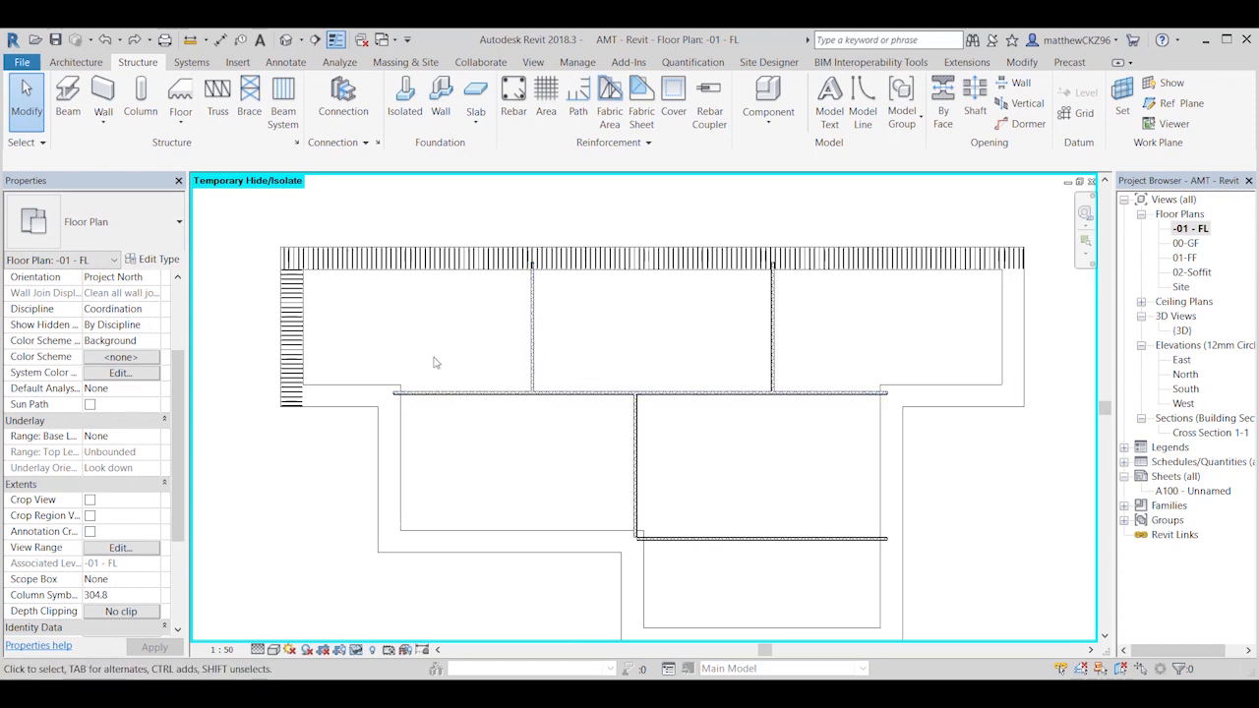
{"action": "left_click", "coordinate": [513, 98]}
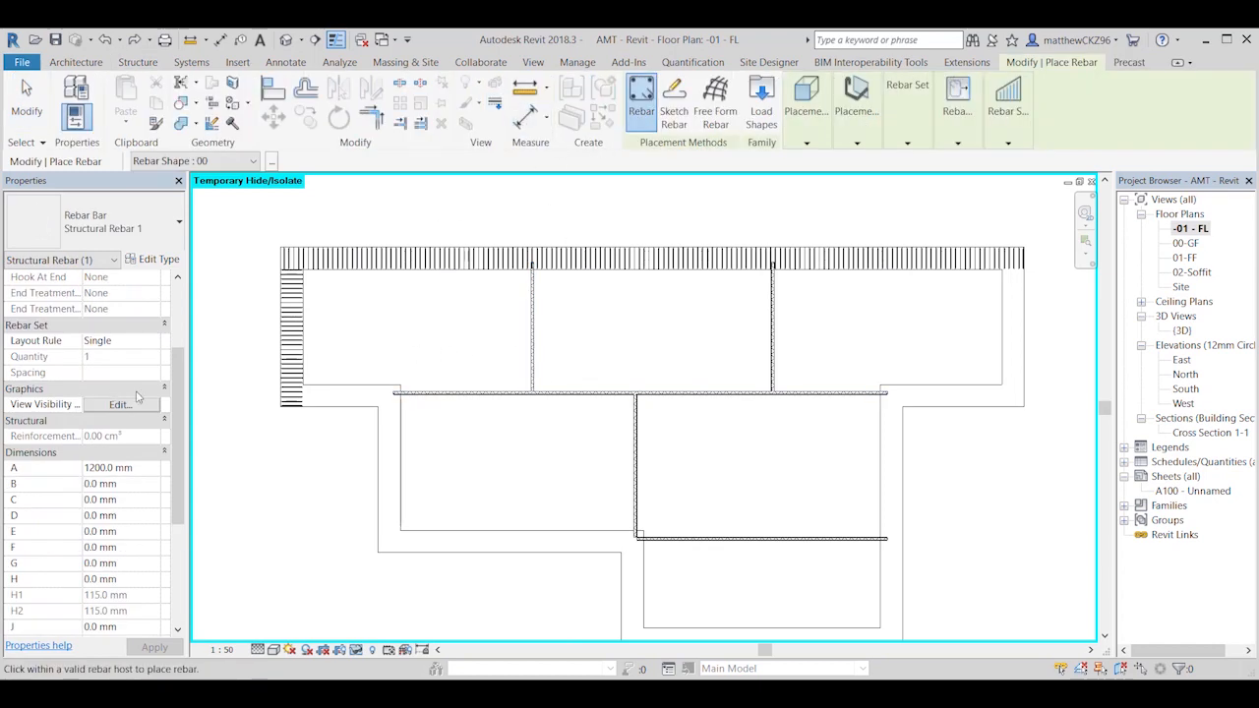
{"action": "scroll", "coordinate": [136, 394], "scroll_direction": "up", "scroll_amount": 3}
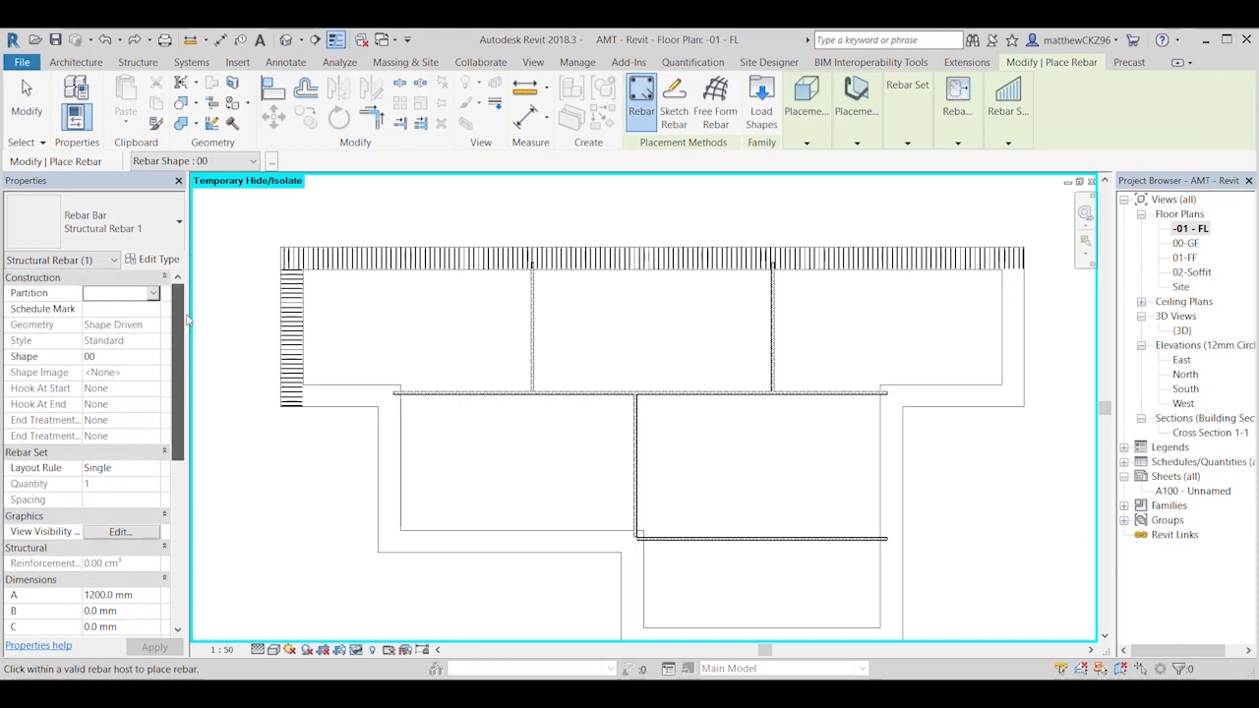
{"action": "left_click", "coordinate": [154, 358]}
{"action": "left_click", "coordinate": [115, 390]}
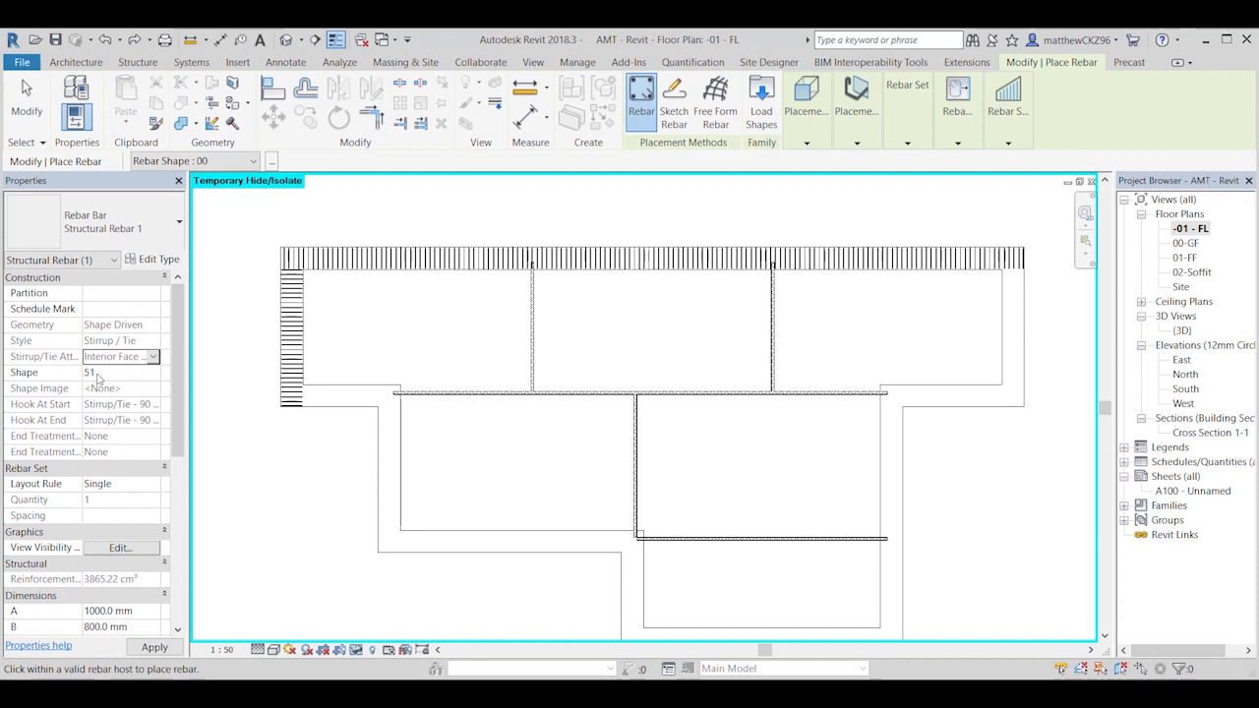
{"action": "left_click", "coordinate": [153, 374]}
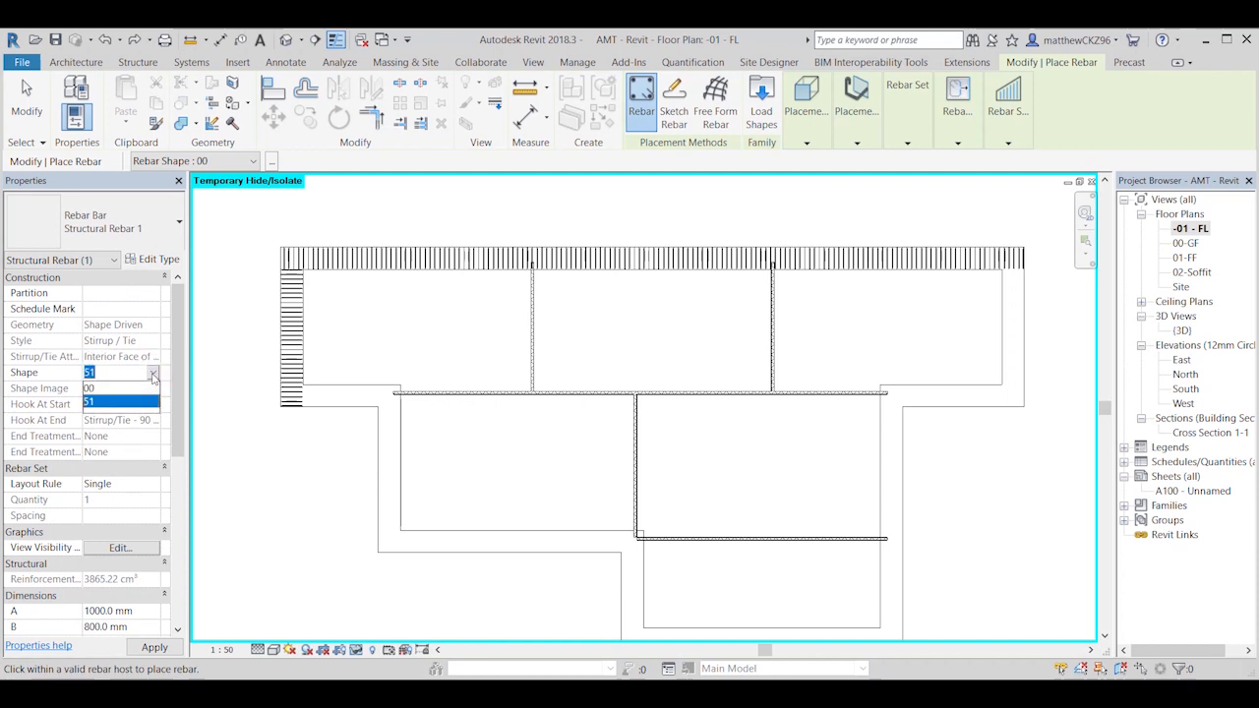
{"action": "left_click", "coordinate": [115, 388]}
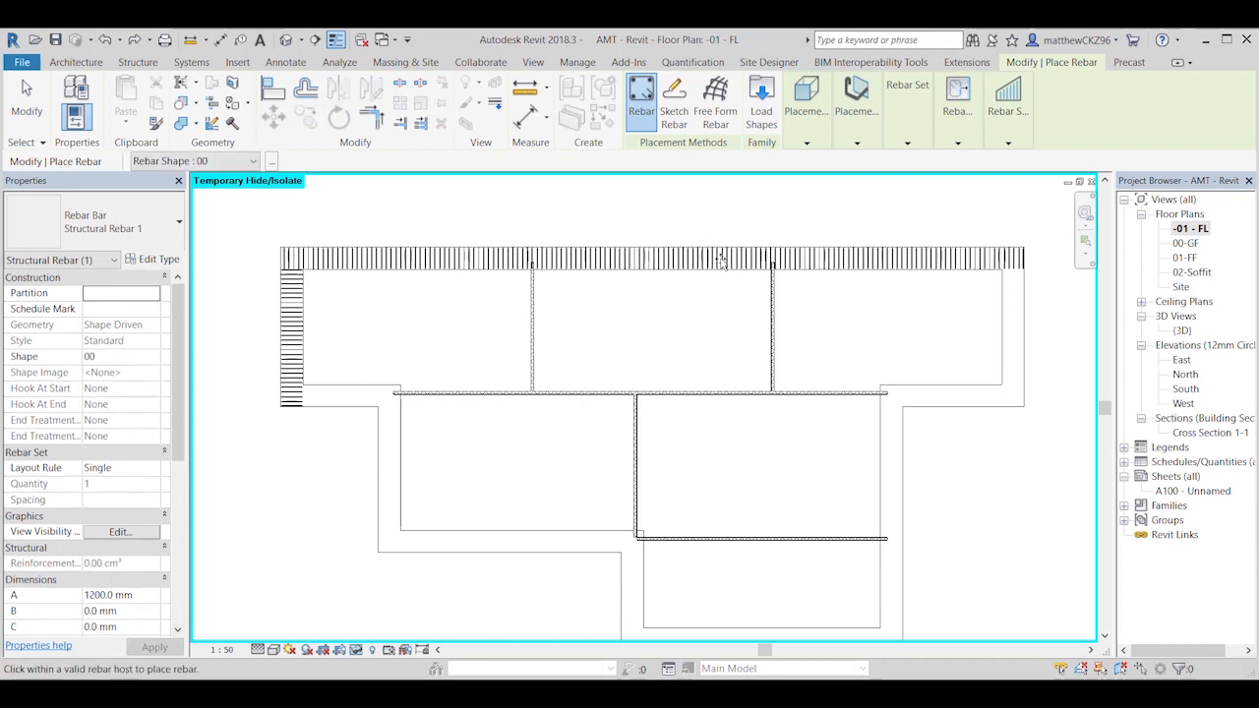
{"action": "left_click", "coordinate": [812, 111]}
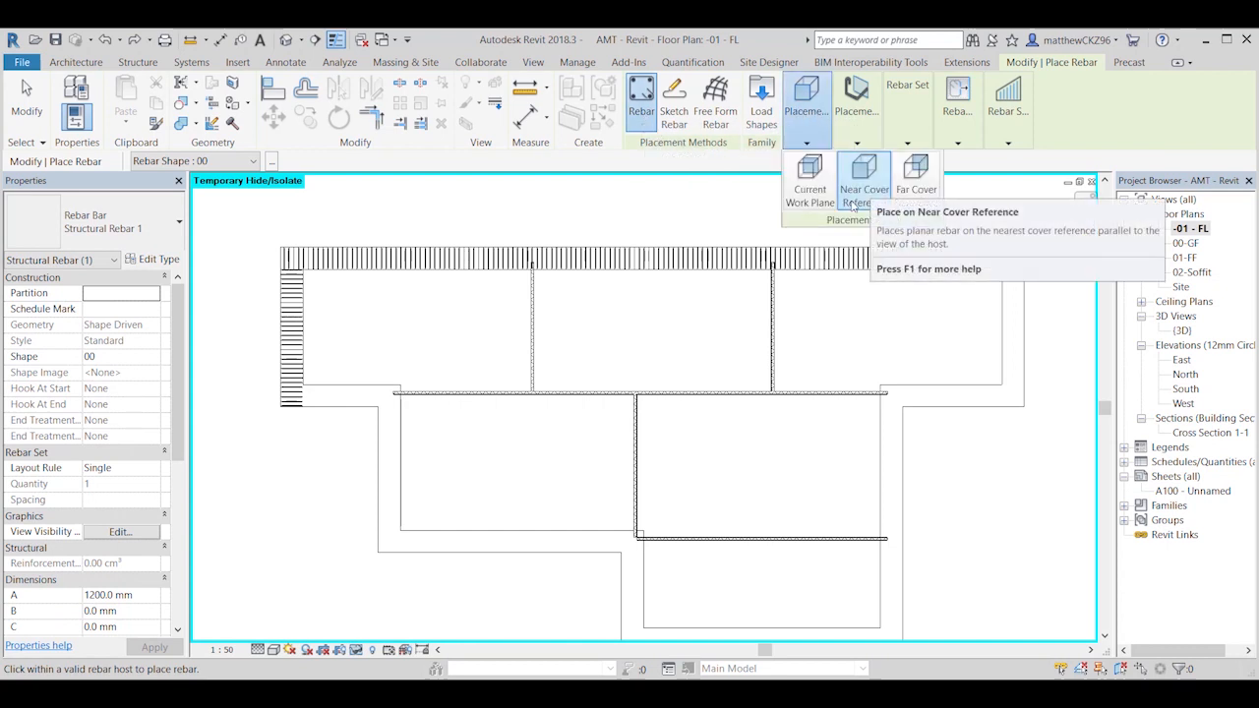
{"action": "left_click", "coordinate": [852, 116]}
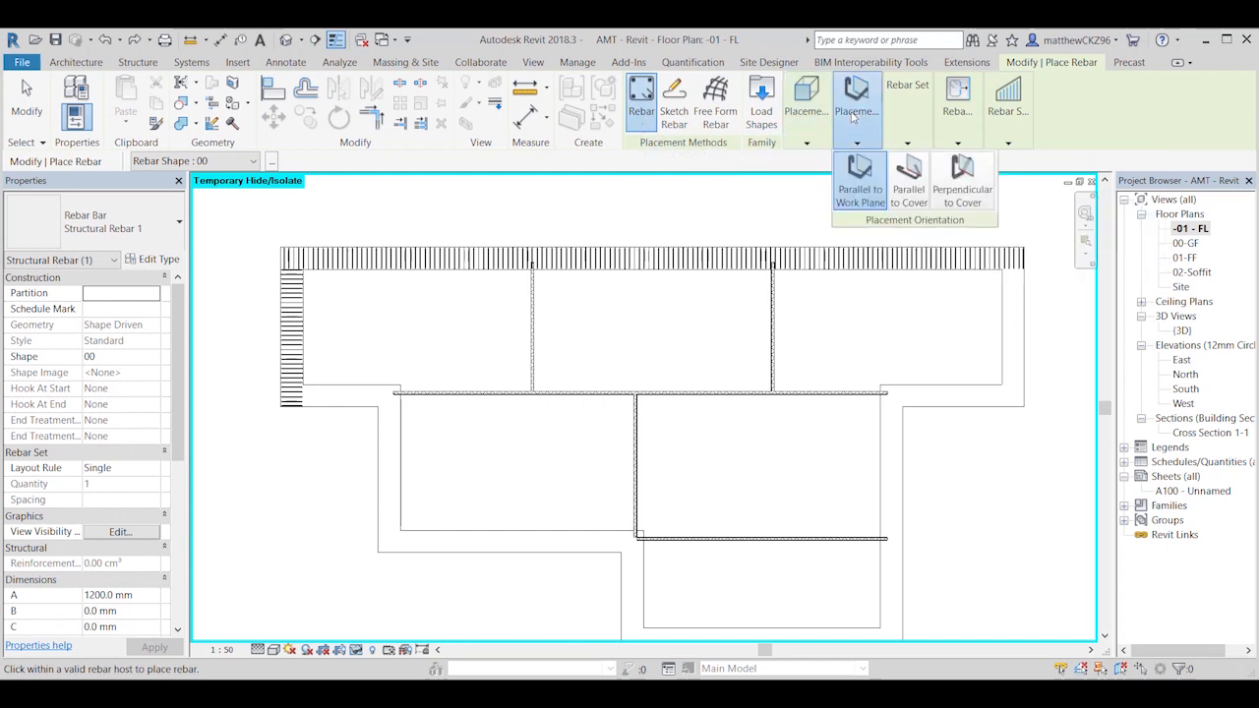
{"action": "left_click", "coordinate": [858, 187]}
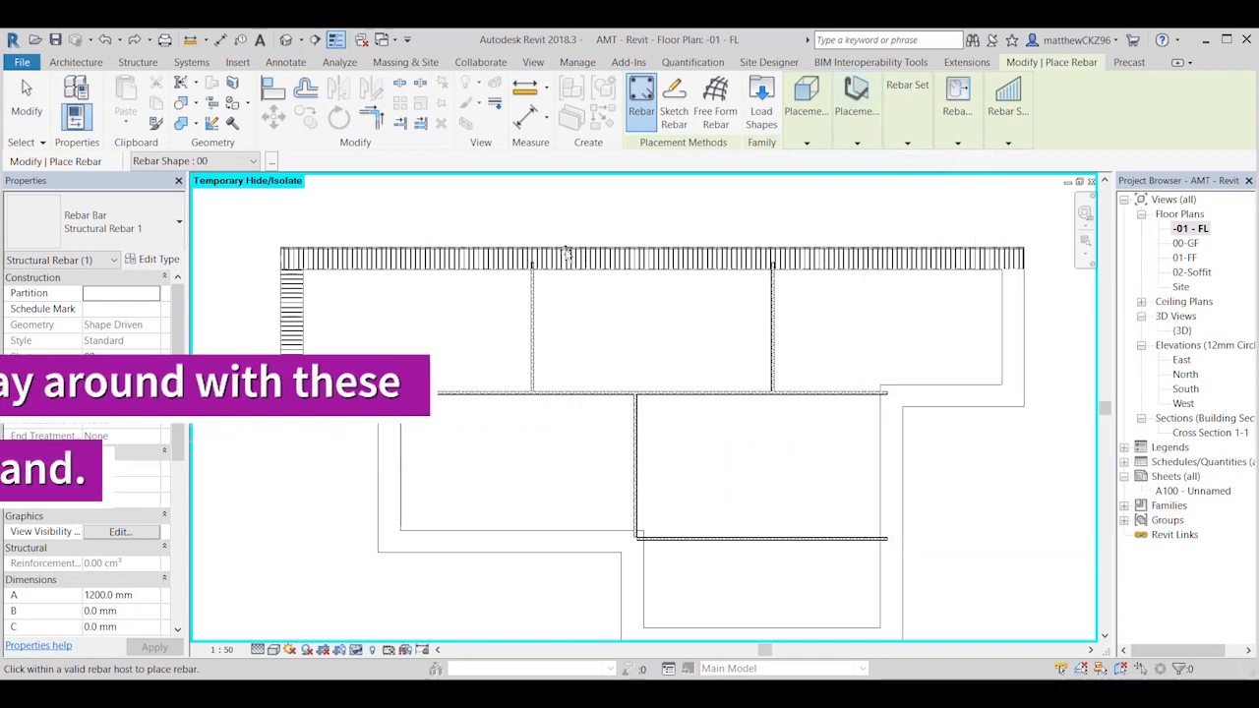
{"action": "left_click", "coordinate": [345, 253]}
{"action": "key", "text": "Escape"}
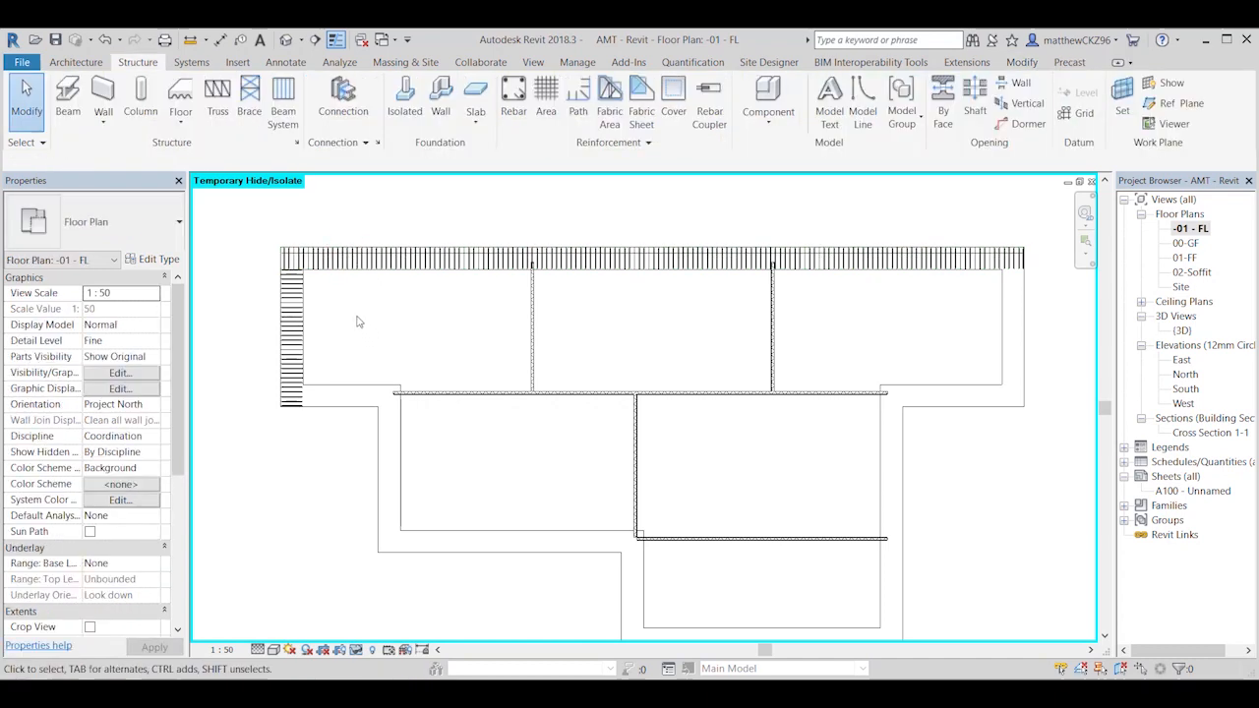
Step: Set dimension A of the straight bar in the long back foundation to 8000 mm
{"action": "scroll", "coordinate": [342, 285], "scroll_direction": "up", "scroll_amount": 2}
{"action": "middle_click_drag", "start_coordinate": [354, 294], "coordinate": [394, 324]}
{"action": "scroll", "coordinate": [393, 320], "scroll_direction": "up", "scroll_amount": 2}
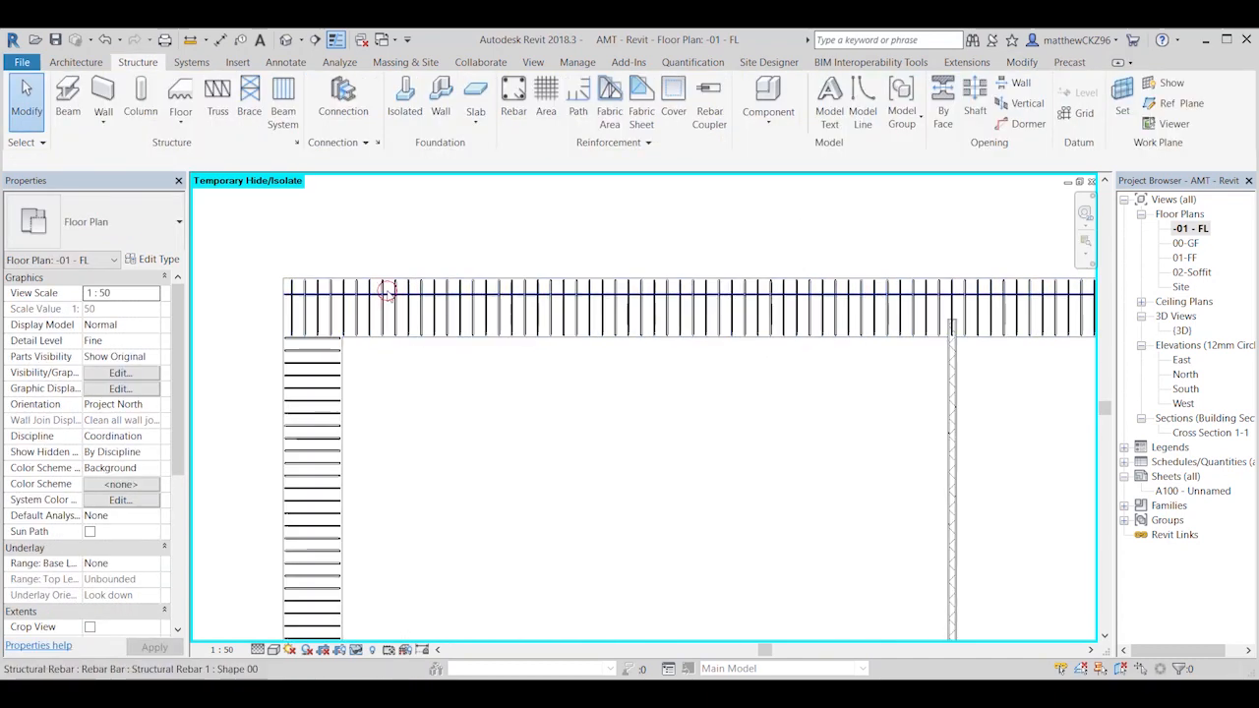
{"action": "left_click", "coordinate": [388, 292]}
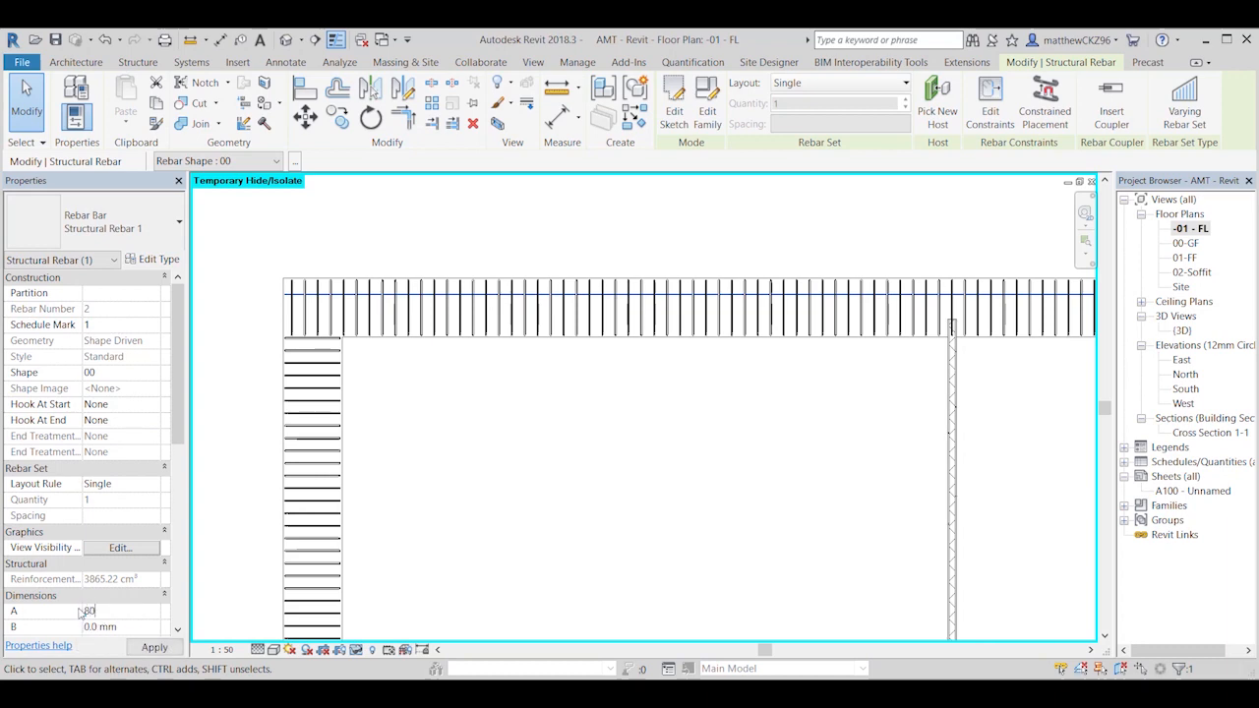
{"action": "key", "text": "Return"}
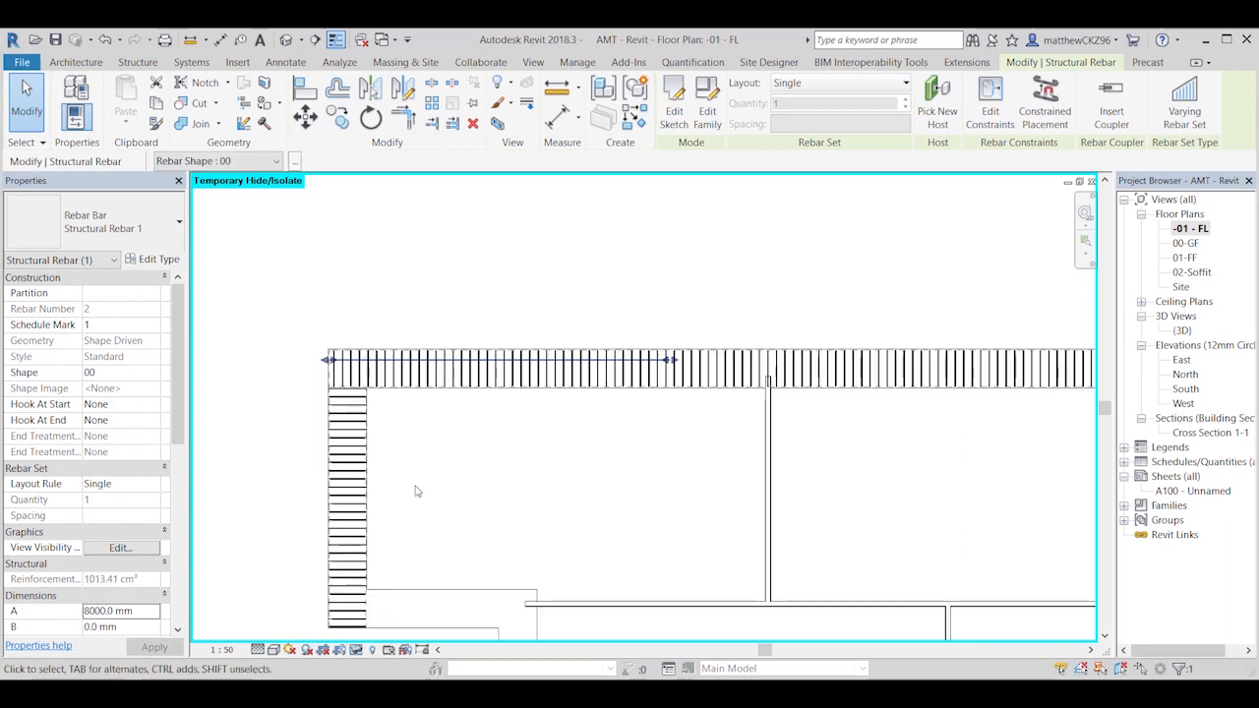
{"action": "left_click", "coordinate": [432, 555]}
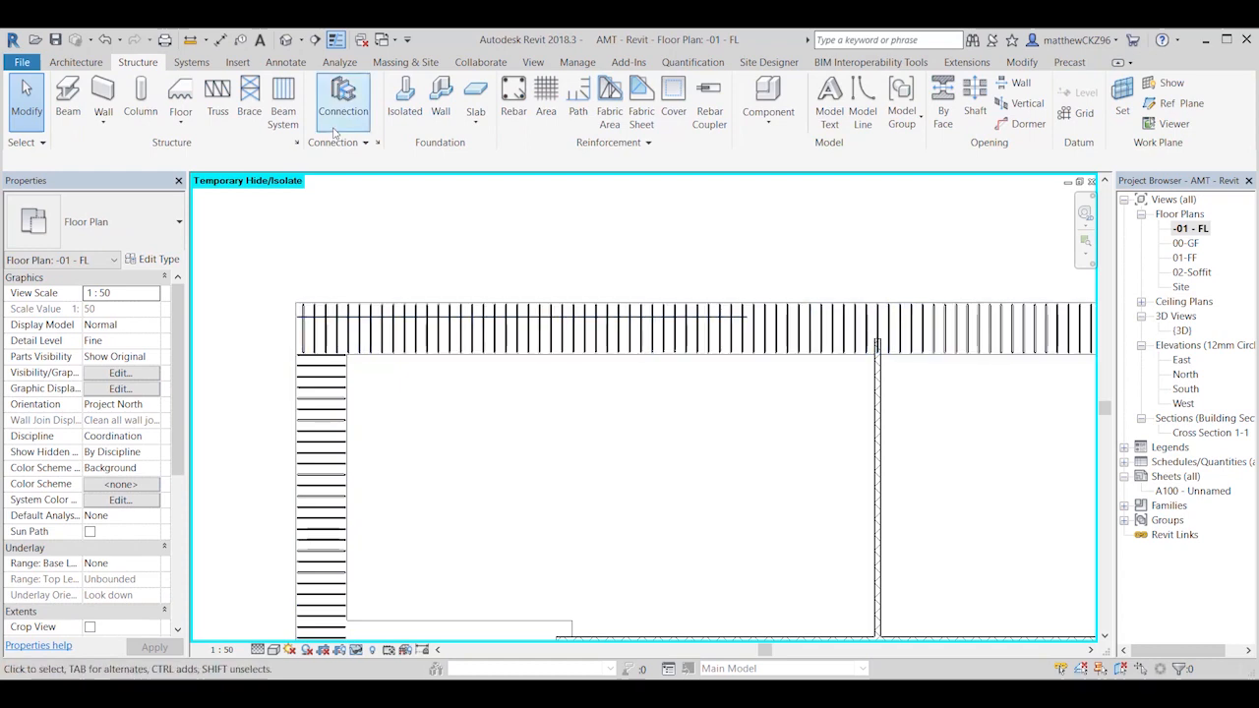
Step: Check the shape and dimensions of the straight bar in the long back foundation
{"action": "left_click", "coordinate": [382, 317]}
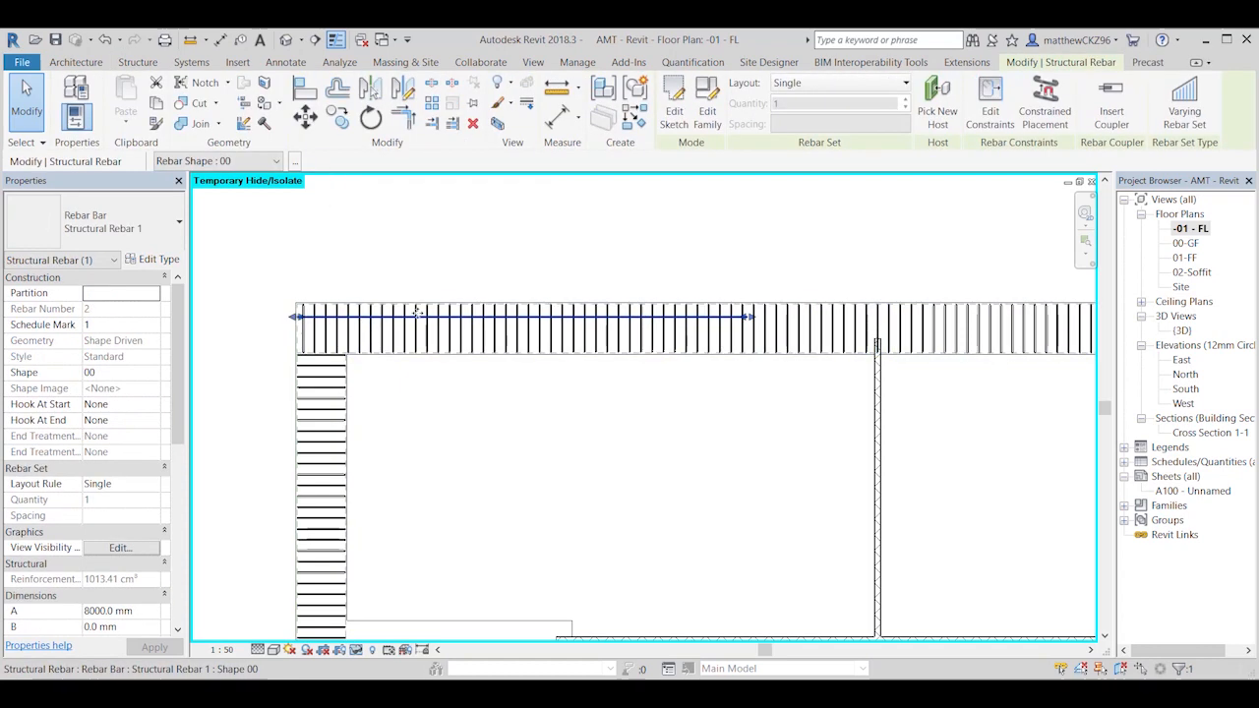
{"action": "scroll", "coordinate": [65, 616], "scroll_direction": "down", "scroll_amount": 2}
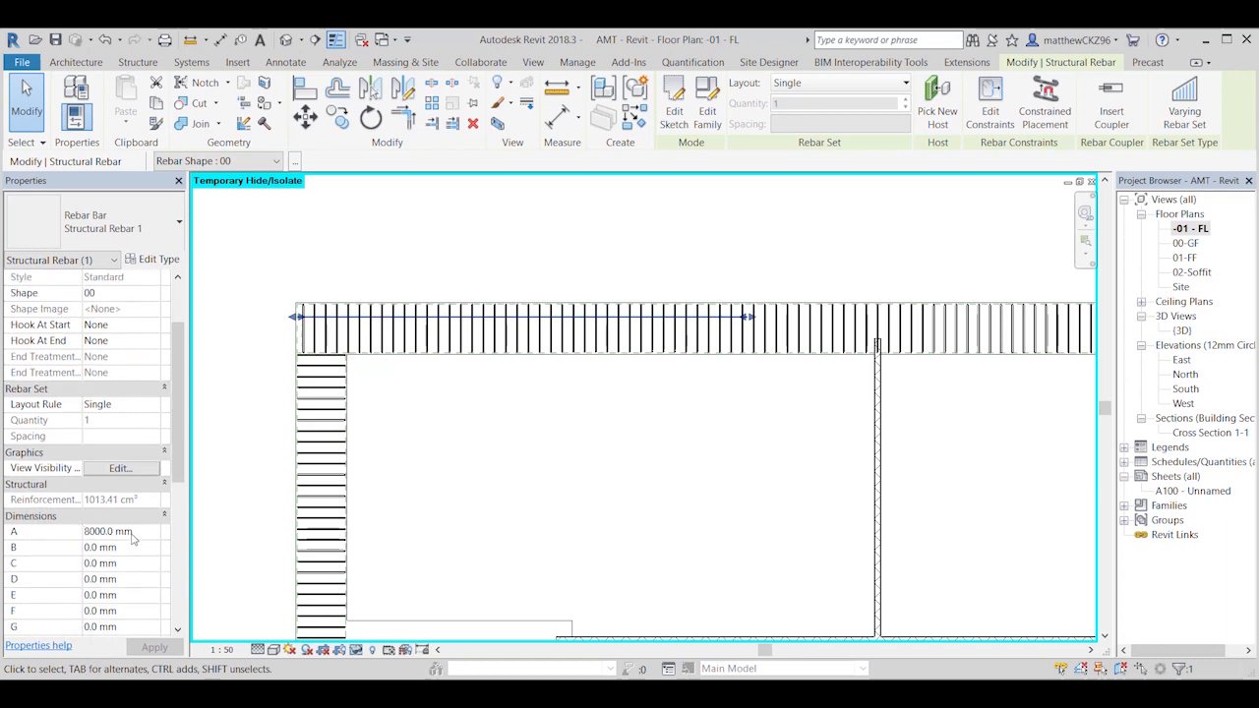
{"action": "left_click", "coordinate": [567, 462]}
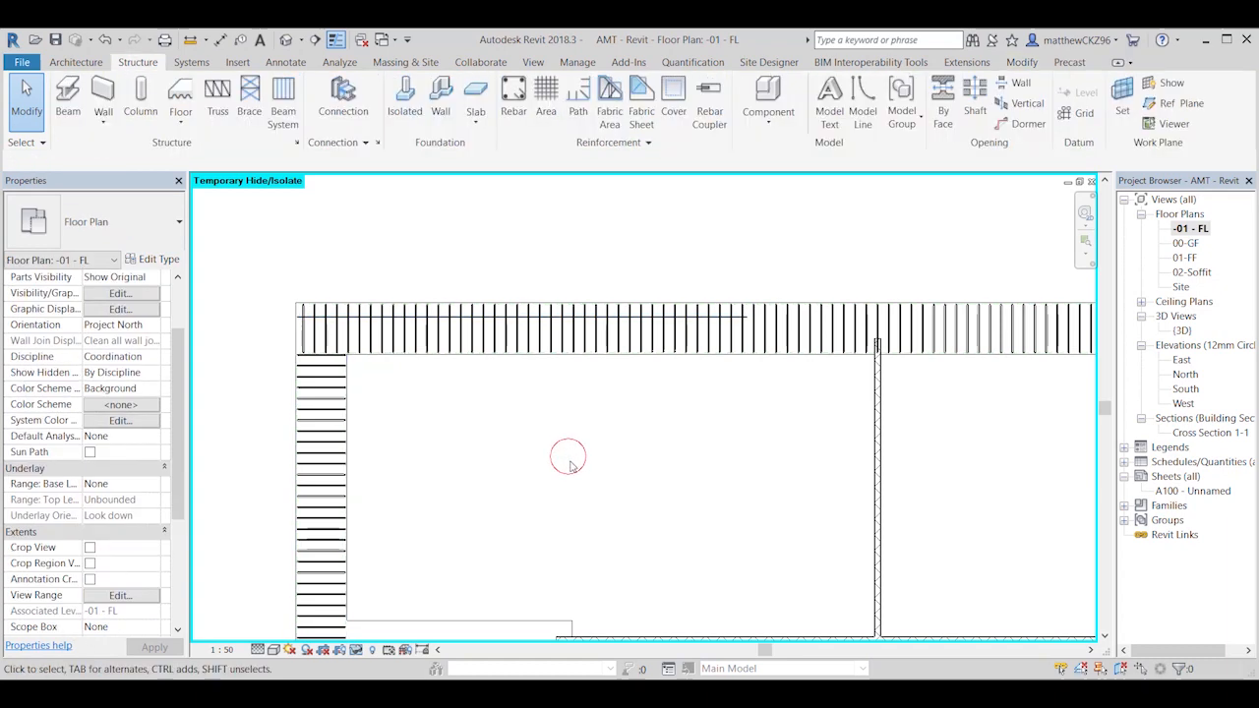
{"action": "left_click", "coordinate": [475, 317]}
{"action": "left_click", "coordinate": [451, 271]}
Step: Examine the reinforcement of the back and side foundations from several angles in the 3D view
{"action": "left_click", "coordinate": [315, 40]}
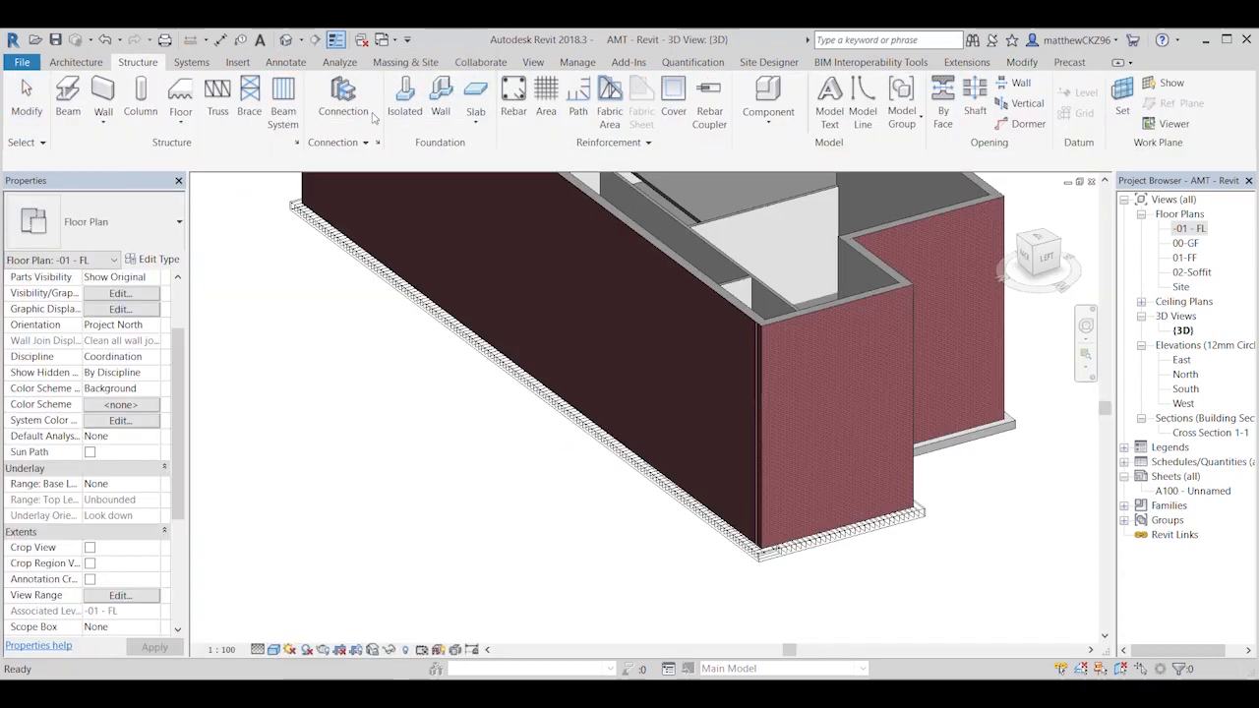
{"action": "middle_click_drag", "start_coordinate": [601, 461], "coordinate": [519, 514], "text": "shift"}
{"action": "left_click", "coordinate": [391, 448]}
{"action": "left_click", "coordinate": [698, 513]}
{"action": "scroll", "coordinate": [519, 514], "scroll_direction": "up", "scroll_amount": 3}
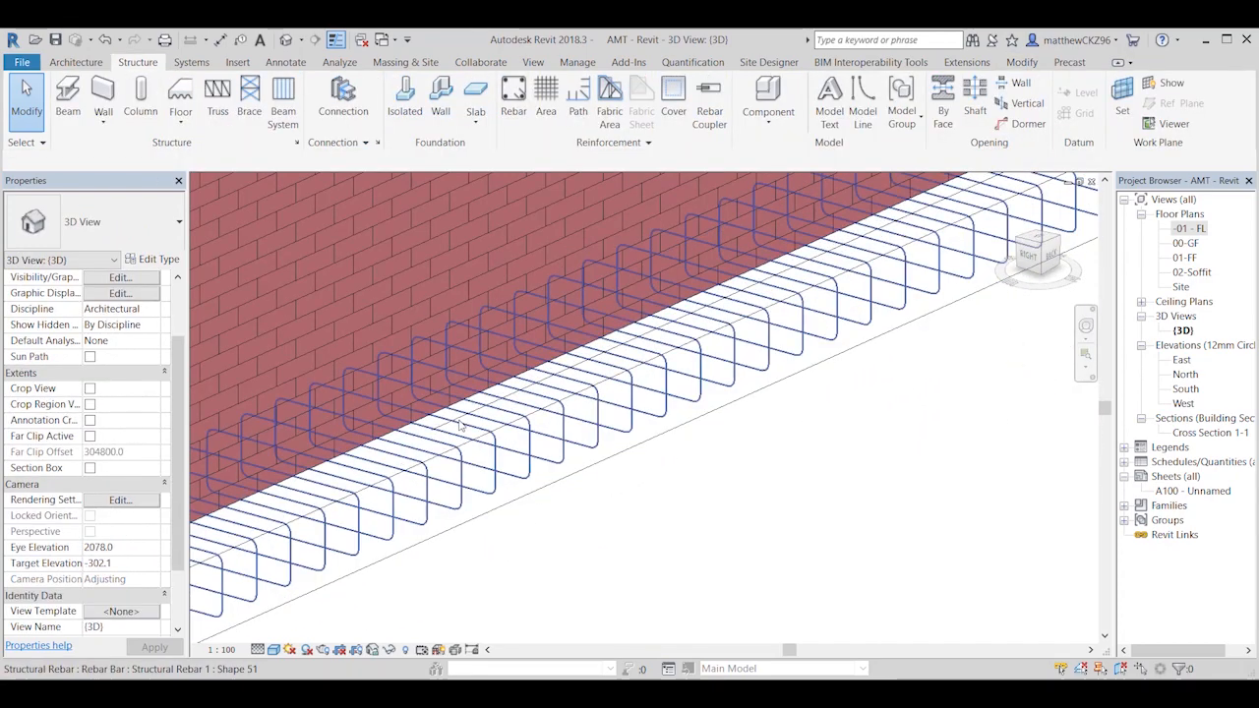
{"action": "scroll", "coordinate": [922, 435], "scroll_direction": "down", "scroll_amount": 5}
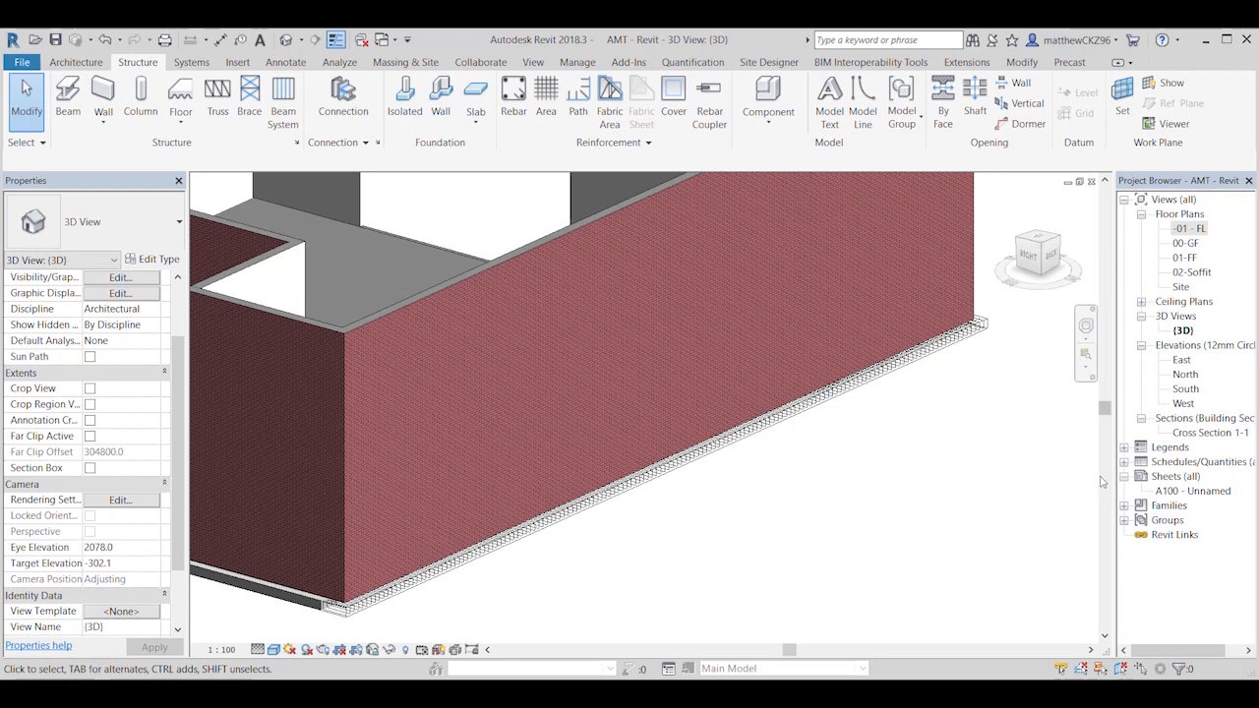
Step: Draw a short section line across the long back foundation, near its reinforced corner, in the -01 FL floor plan
{"action": "double_click", "coordinate": [1192, 228]}
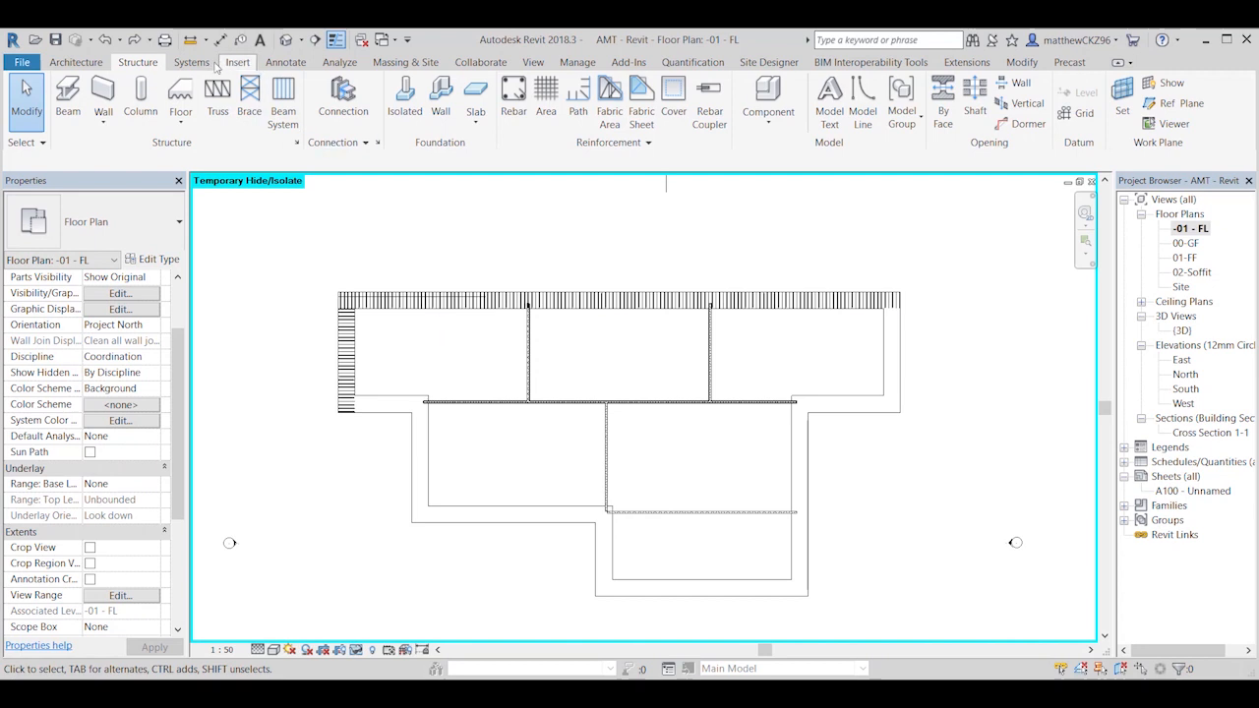
{"action": "left_click", "coordinate": [532, 62]}
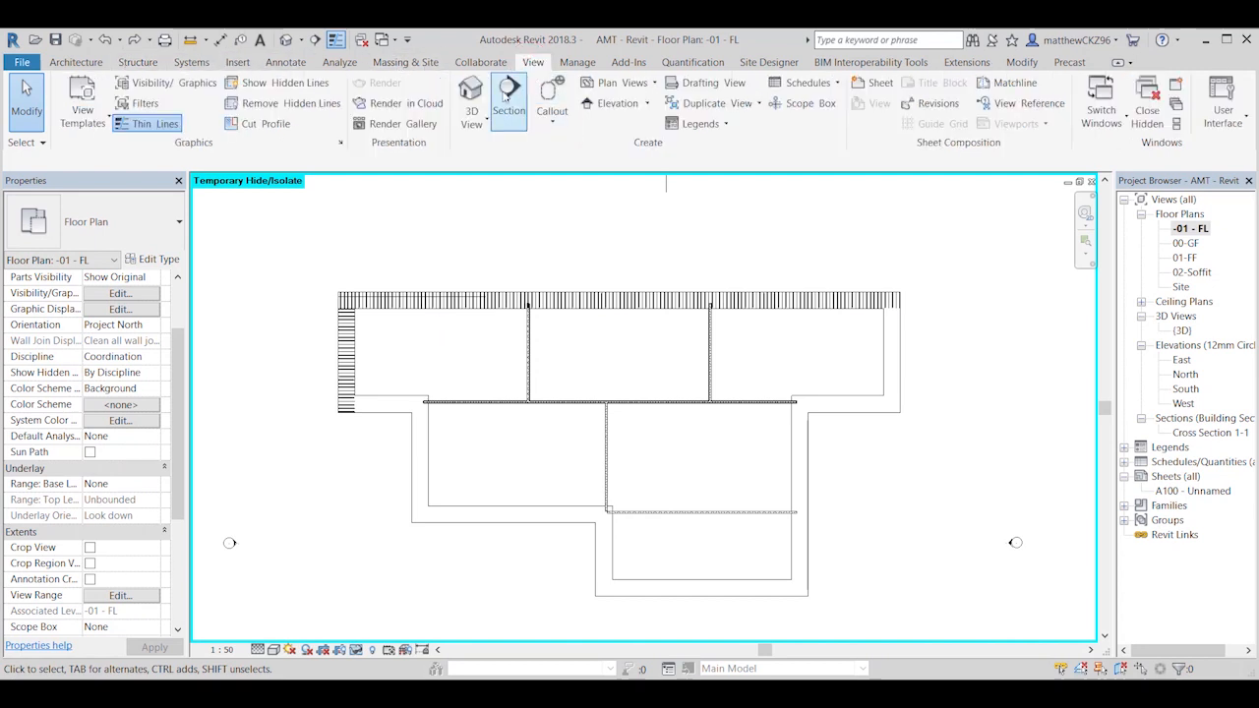
{"action": "left_click", "coordinate": [507, 95]}
{"action": "left_click", "coordinate": [405, 266]}
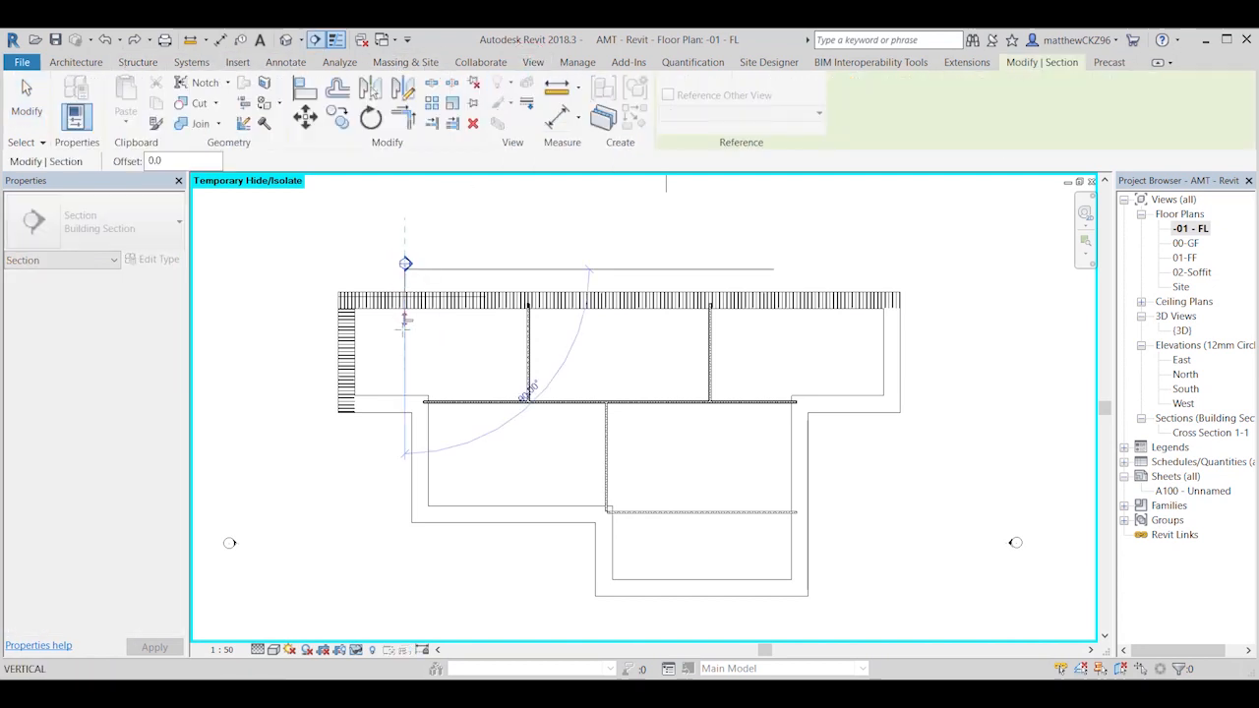
{"action": "left_click", "coordinate": [404, 341]}
{"action": "key", "text": "Escape"}
{"action": "scroll", "coordinate": [415, 324], "scroll_direction": "up", "scroll_amount": 2}
{"action": "scroll", "coordinate": [415, 324], "scroll_direction": "up", "scroll_amount": 1}
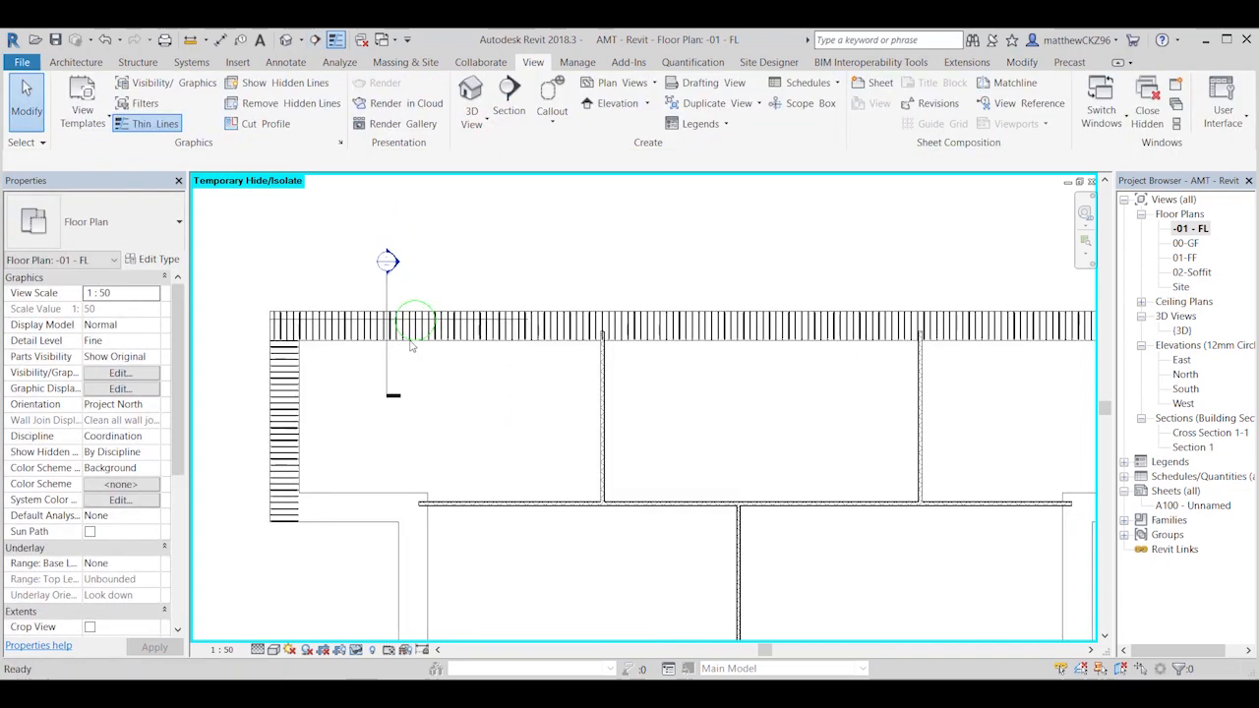
Step: Open the section view cut through the long back foundation and inspect its reinforced base
{"action": "double_click", "coordinate": [396, 265]}
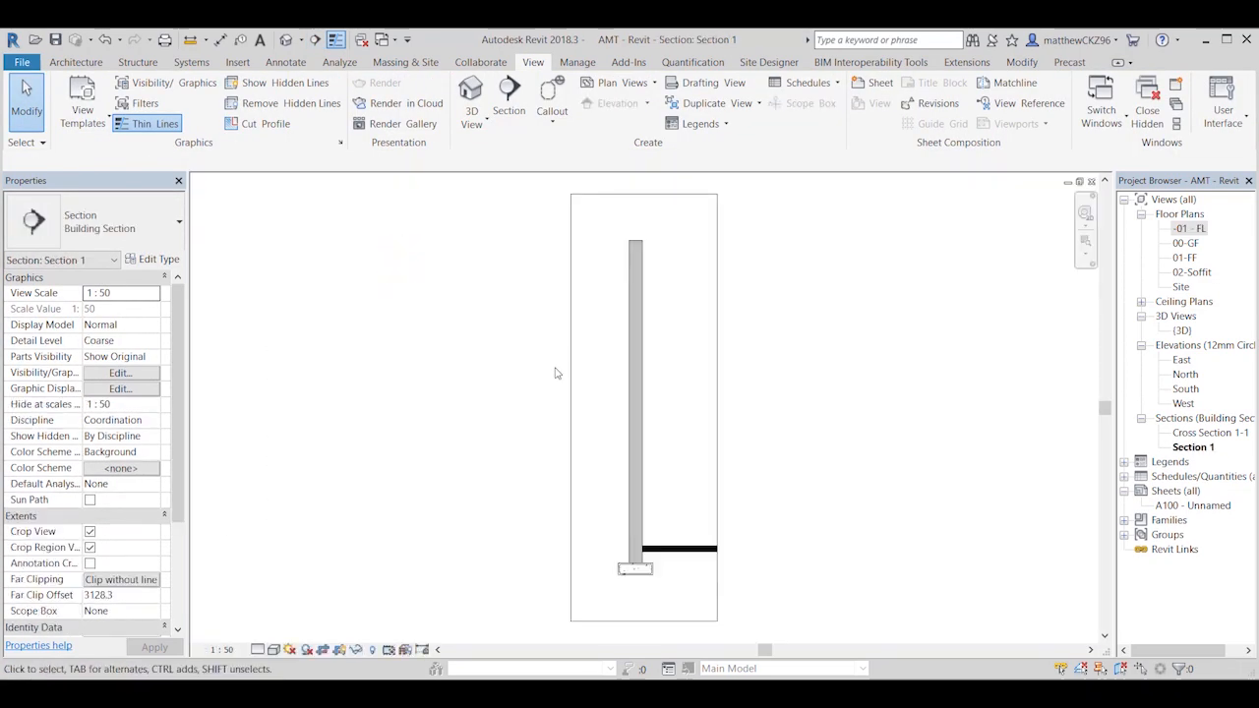
{"action": "scroll", "coordinate": [656, 596], "scroll_direction": "up", "scroll_amount": 8}
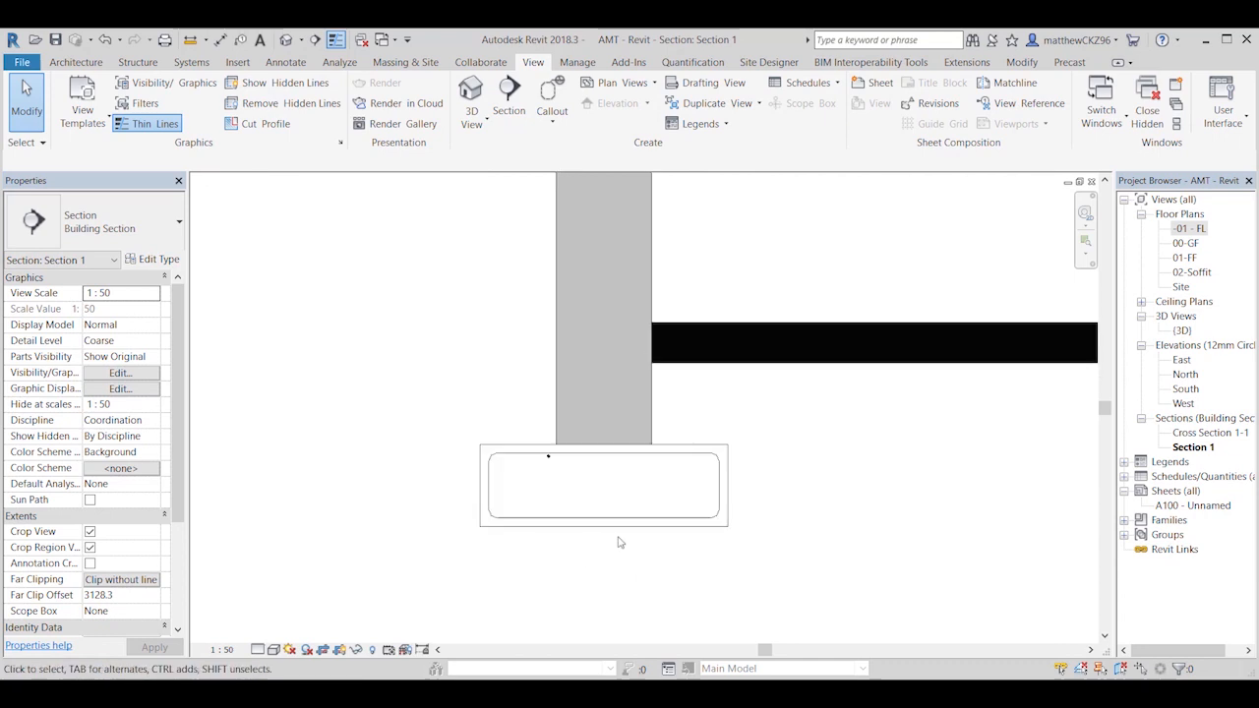
{"action": "scroll", "coordinate": [540, 526], "scroll_direction": "down", "scroll_amount": 6}
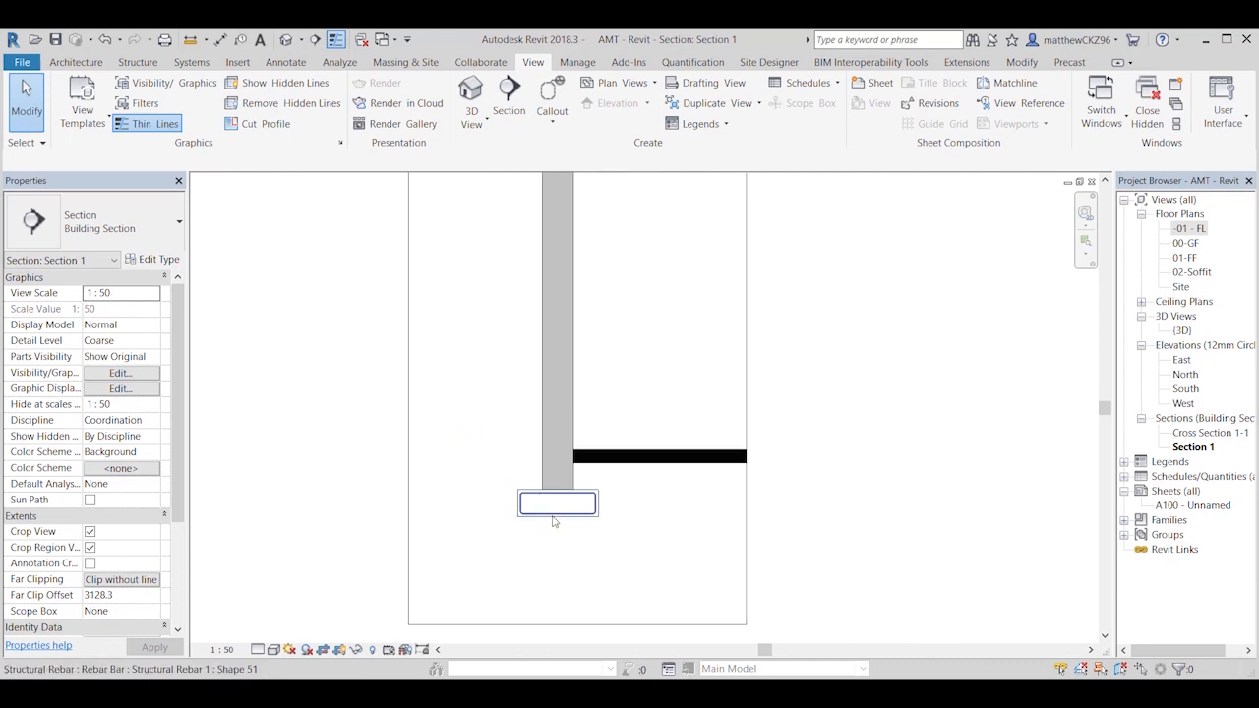
{"action": "scroll", "coordinate": [560, 540], "scroll_direction": "down", "scroll_amount": 2}
Step: Crop the section view on all four sides closely around the foundation, wall base and floor slab edge
{"action": "left_click", "coordinate": [565, 234]}
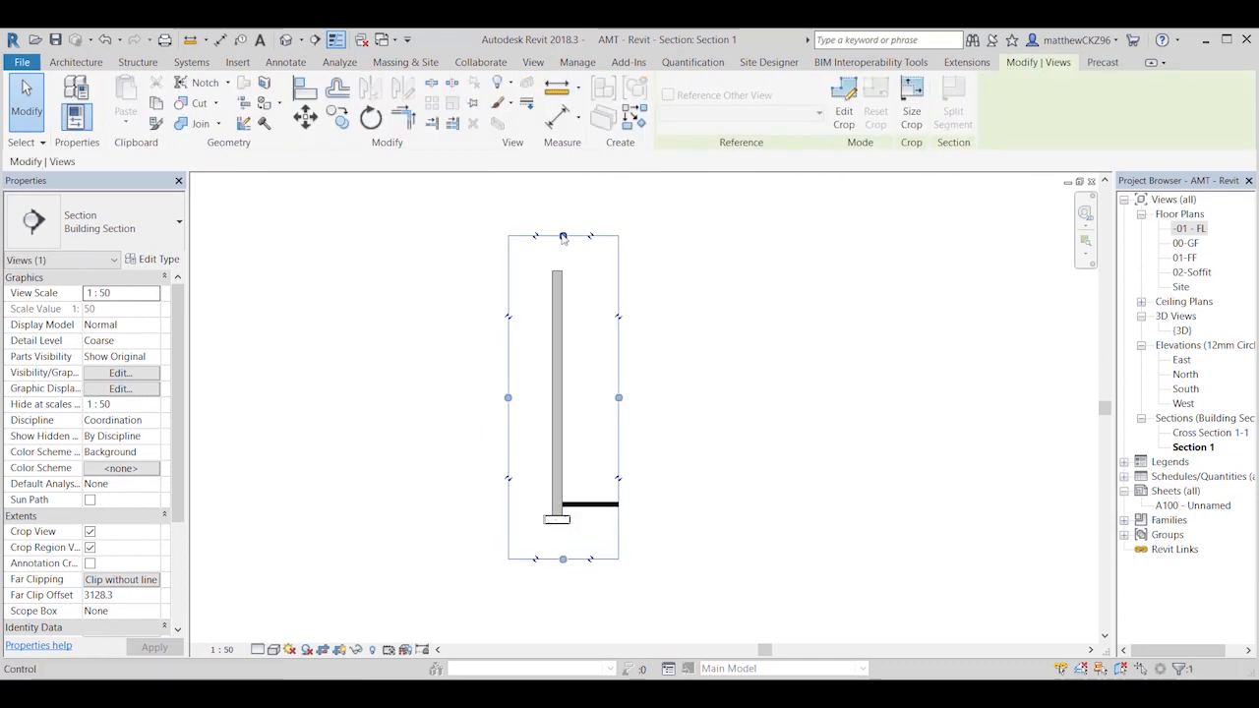
{"action": "left_click", "coordinate": [740, 337]}
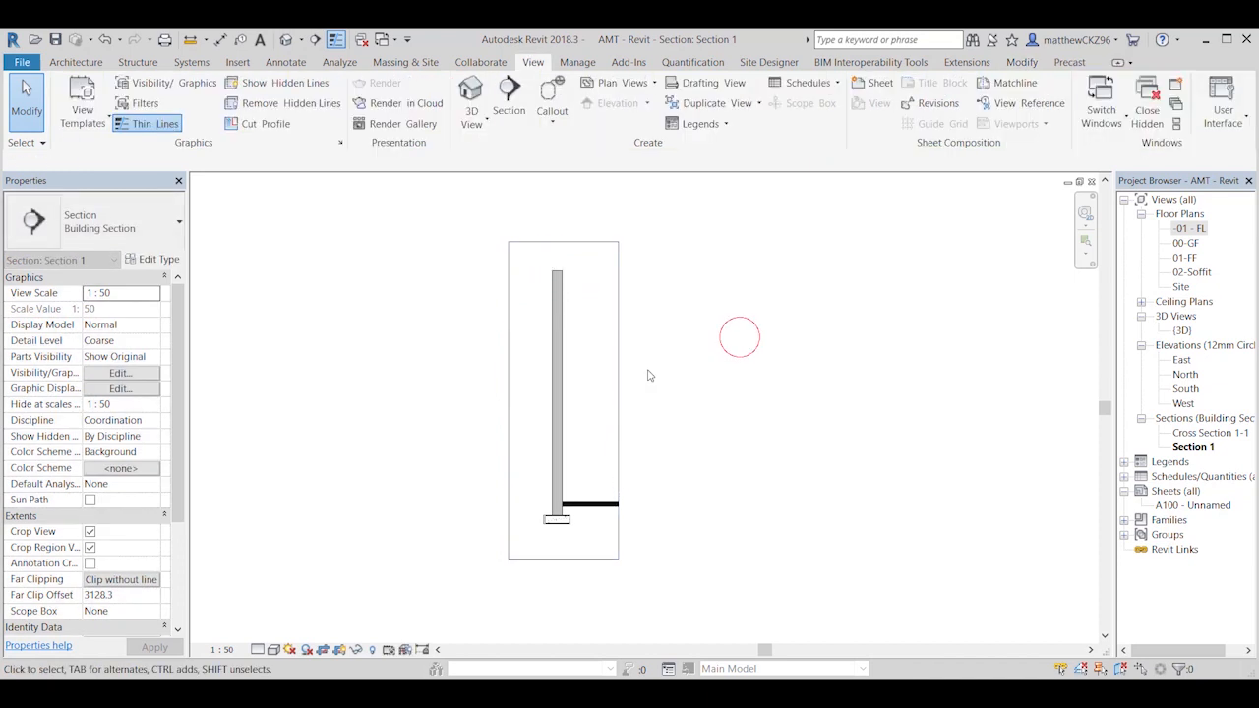
{"action": "left_click", "coordinate": [617, 349]}
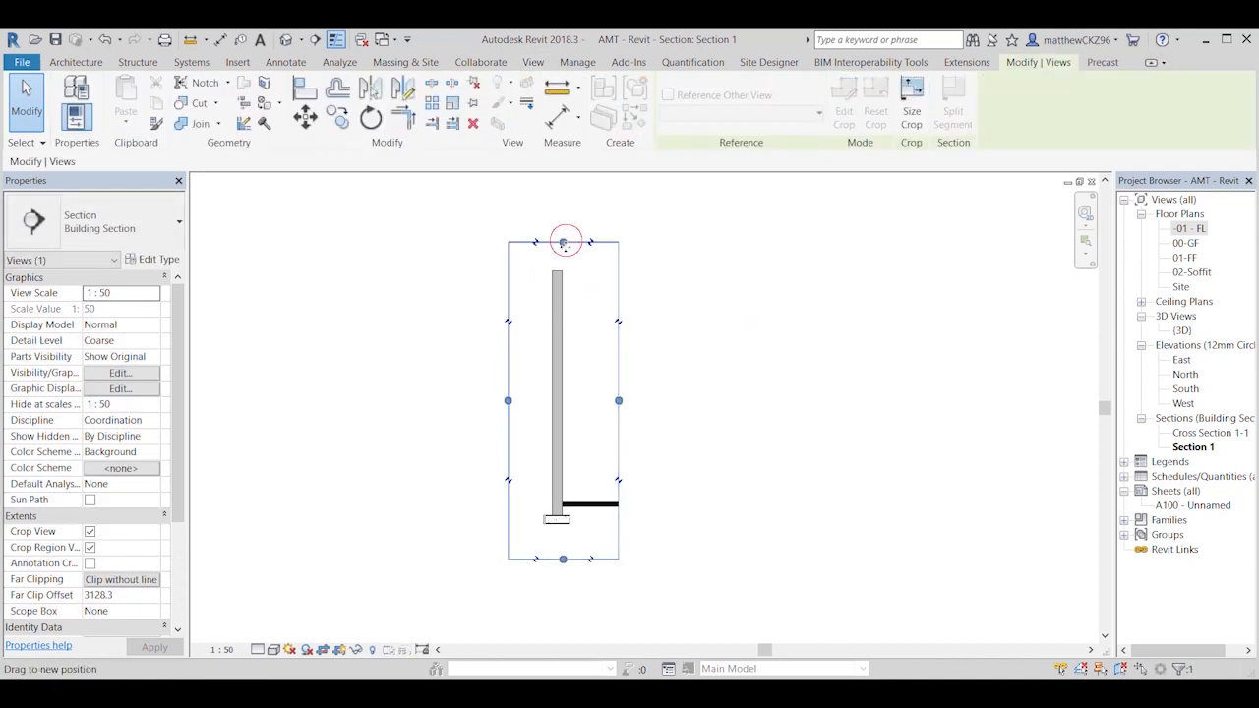
{"action": "left_click_drag", "start_coordinate": [562, 240], "coordinate": [545, 485]}
{"action": "scroll", "coordinate": [625, 526], "scroll_direction": "up", "scroll_amount": 2}
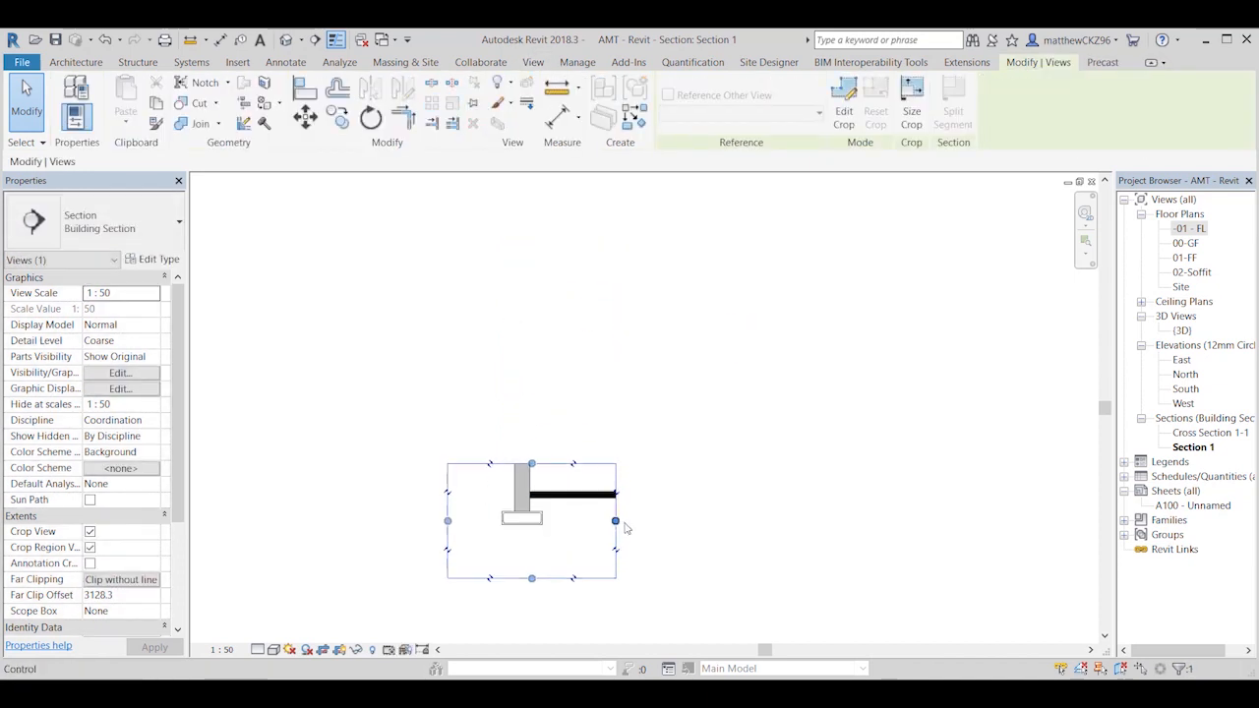
{"action": "left_click_drag", "start_coordinate": [617, 522], "coordinate": [574, 522]}
{"action": "left_click_drag", "start_coordinate": [447, 520], "coordinate": [478, 521]}
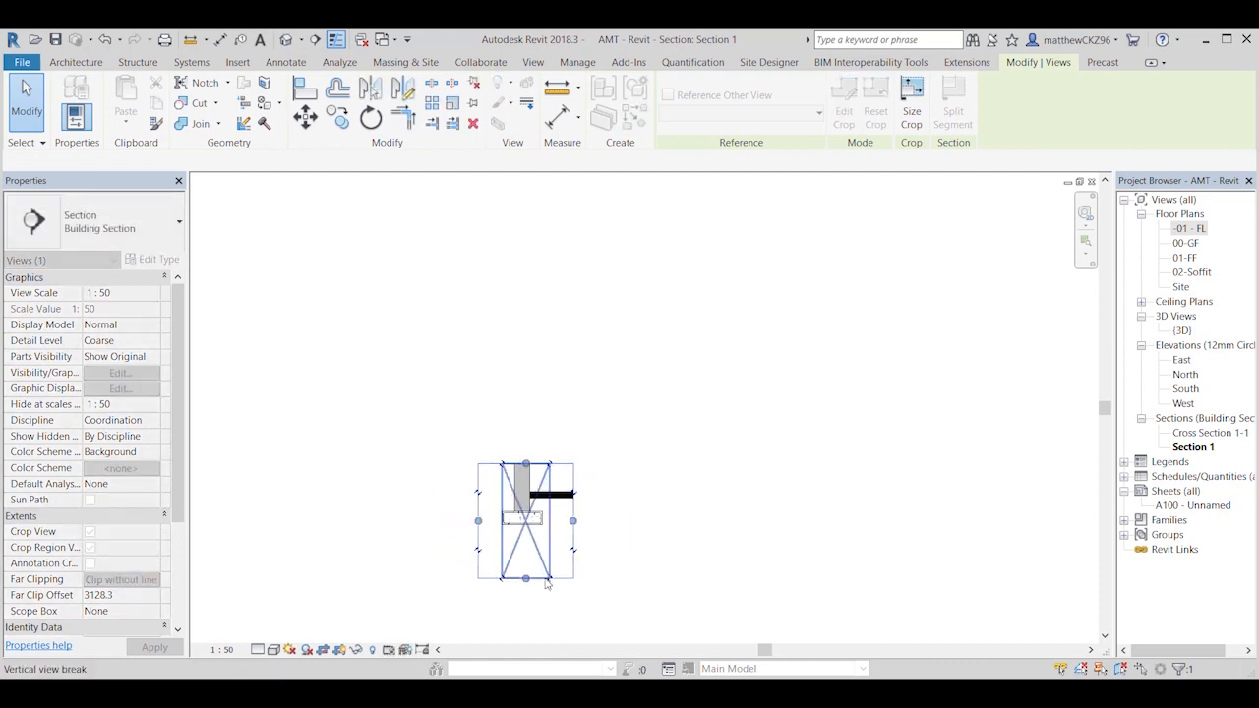
{"action": "left_click_drag", "start_coordinate": [526, 578], "coordinate": [525, 551]}
{"action": "scroll", "coordinate": [555, 559], "scroll_direction": "up", "scroll_amount": 2}
{"action": "left_click", "coordinate": [203, 621]}
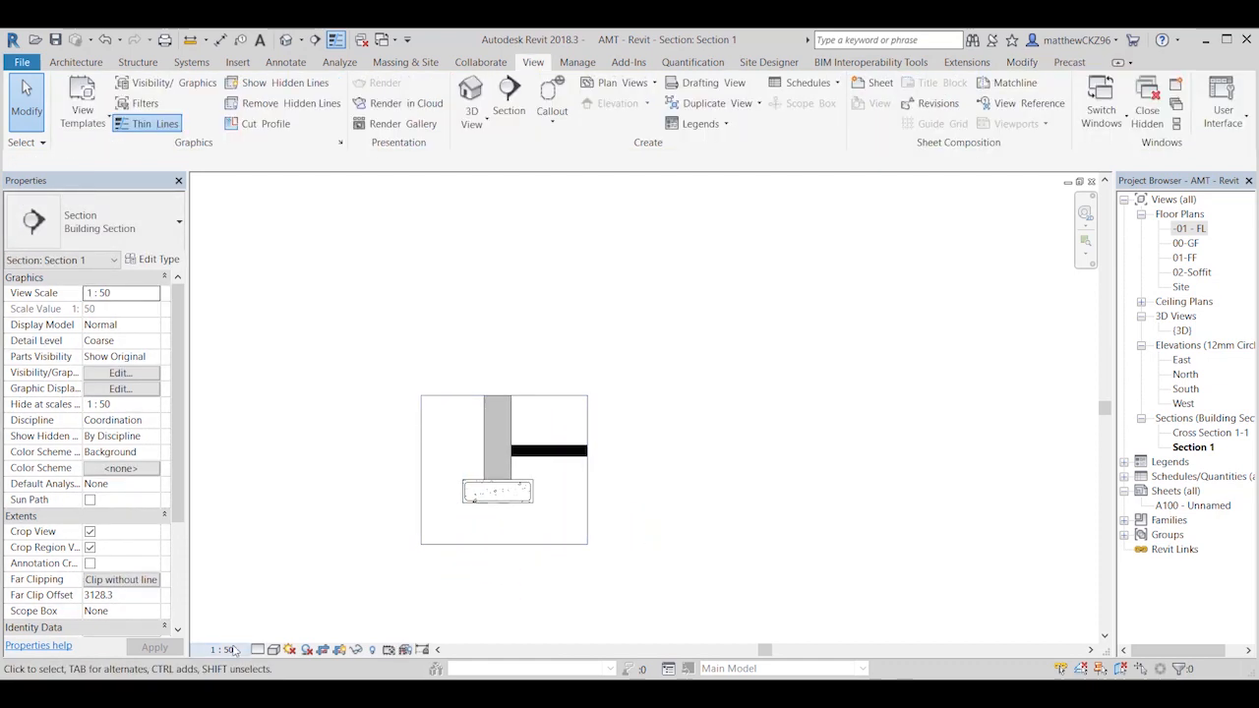
Step: Set the section view's scale to 1:20 and its detail level to Fine
{"action": "left_click", "coordinate": [224, 649]}
{"action": "left_click", "coordinate": [237, 500]}
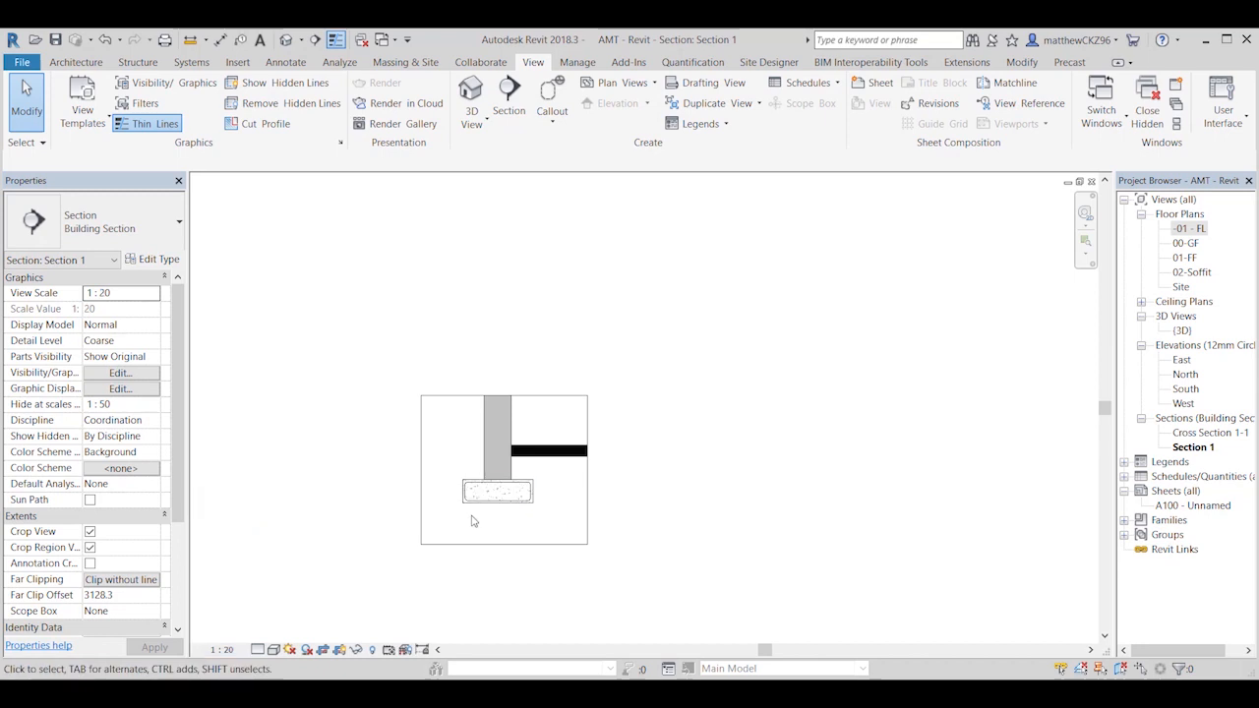
{"action": "scroll", "coordinate": [471, 521], "scroll_direction": "up", "scroll_amount": 4}
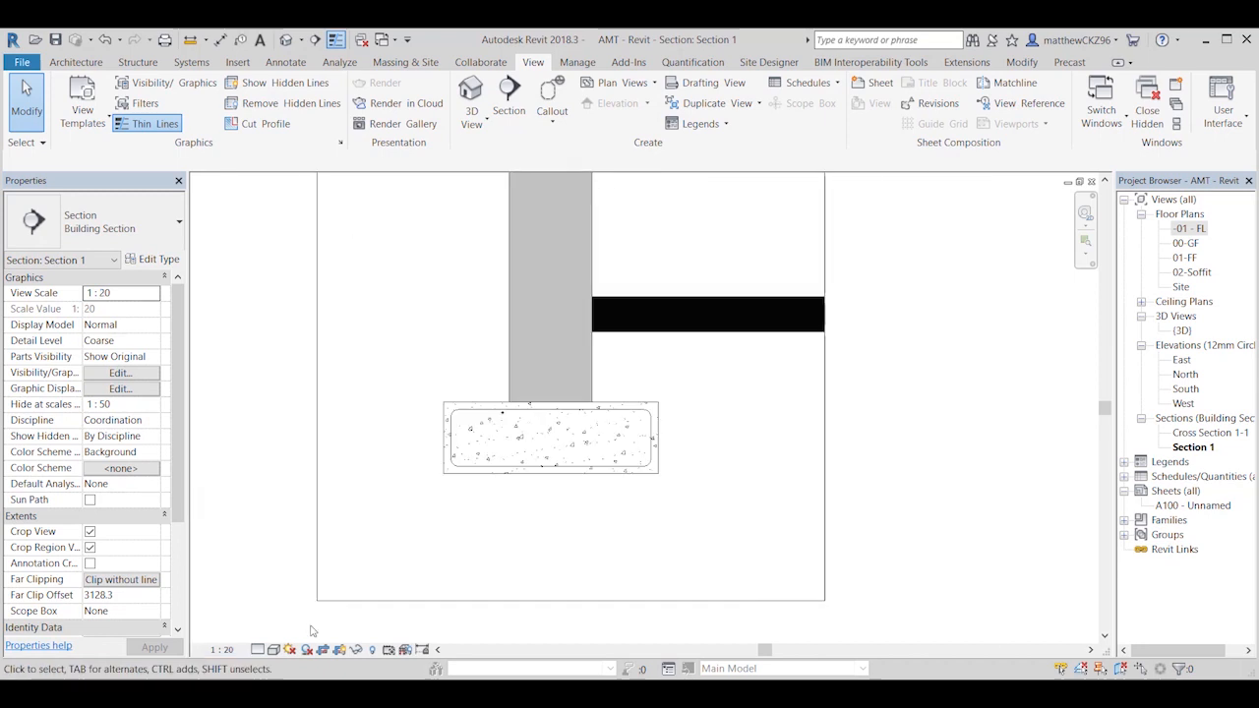
{"action": "left_click", "coordinate": [258, 649]}
{"action": "left_click", "coordinate": [280, 635]}
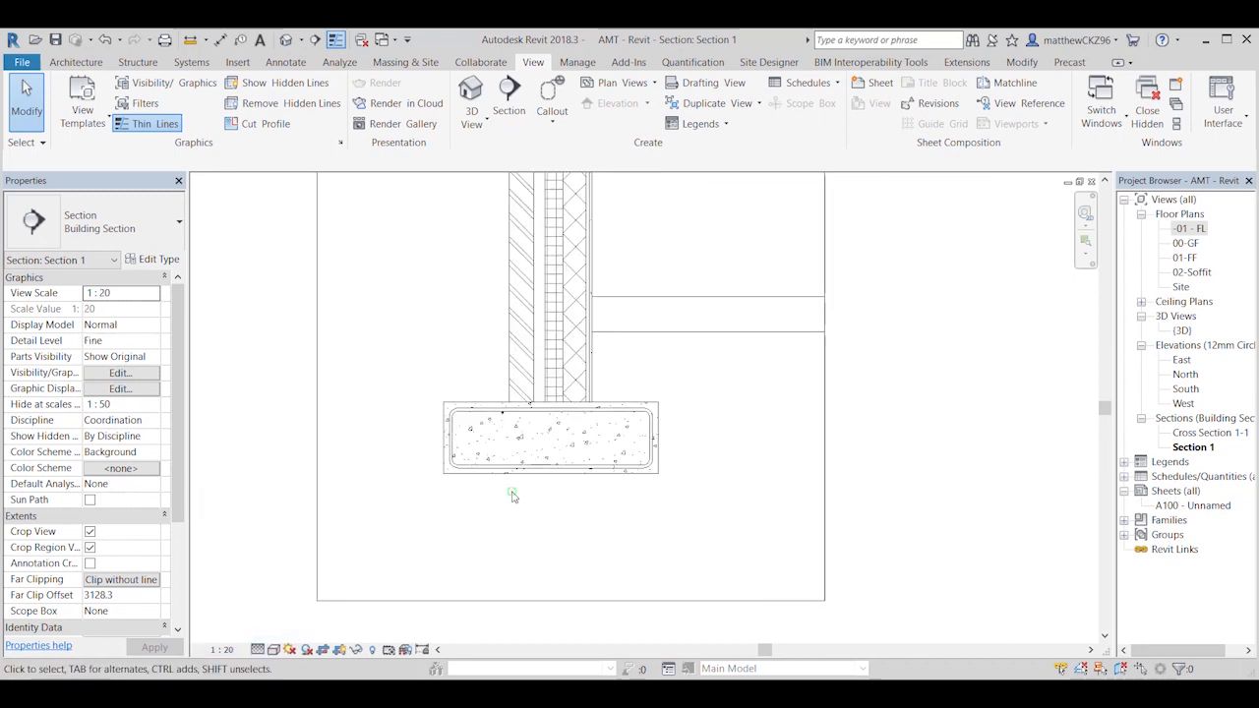
Step: Check the properties of the stirrup set and the straight bar in the foundation section
{"action": "scroll", "coordinate": [511, 495], "scroll_direction": "up", "scroll_amount": 2}
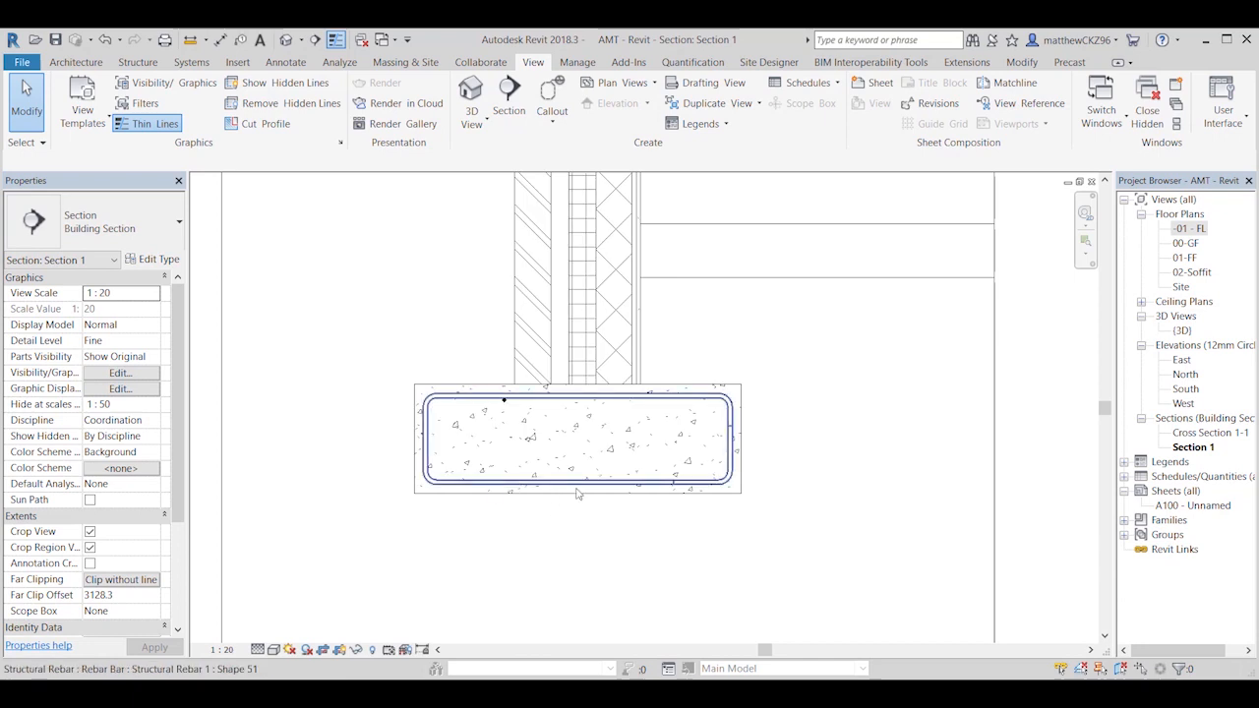
{"action": "scroll", "coordinate": [578, 495], "scroll_direction": "up", "scroll_amount": 1}
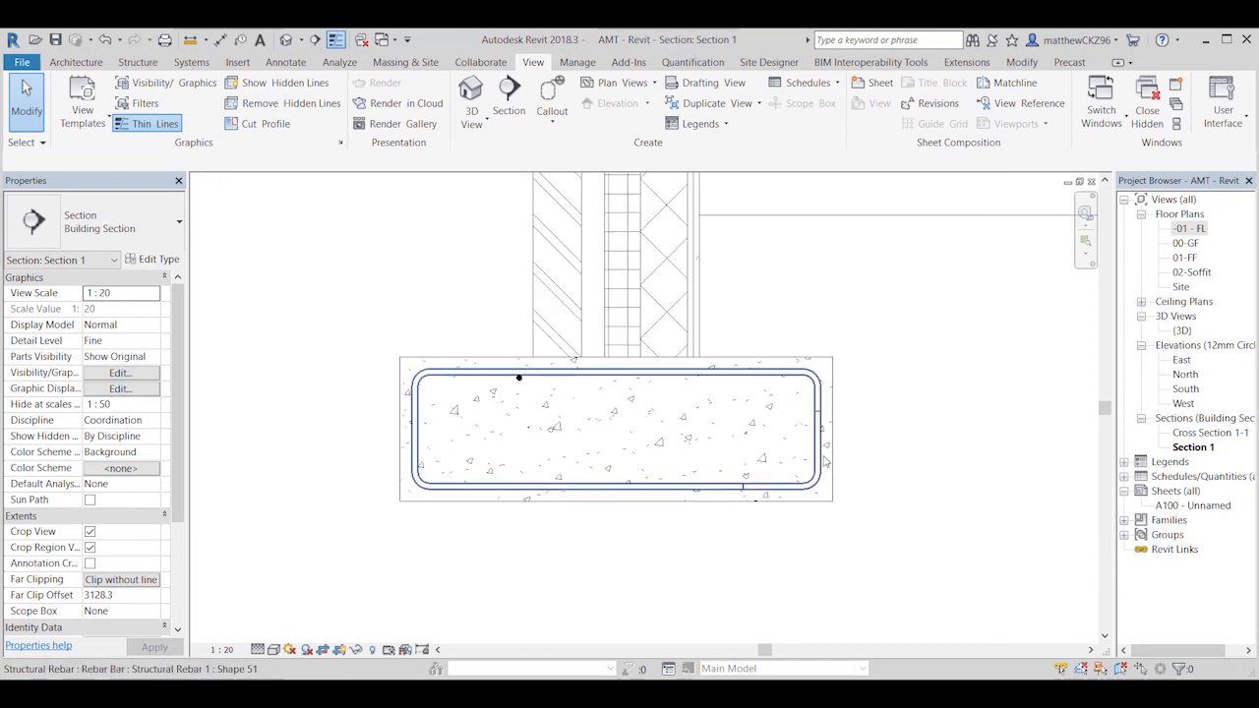
{"action": "left_click", "coordinate": [423, 384]}
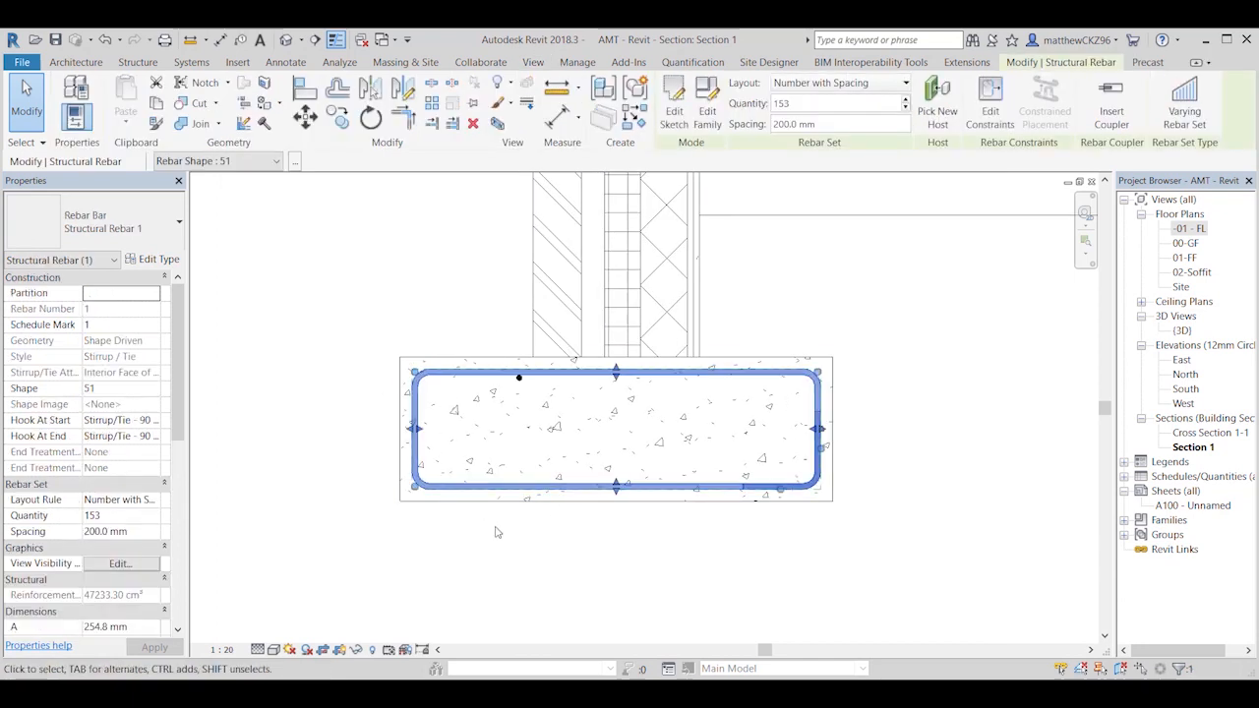
{"action": "left_click", "coordinate": [498, 529]}
{"action": "left_click", "coordinate": [519, 377]}
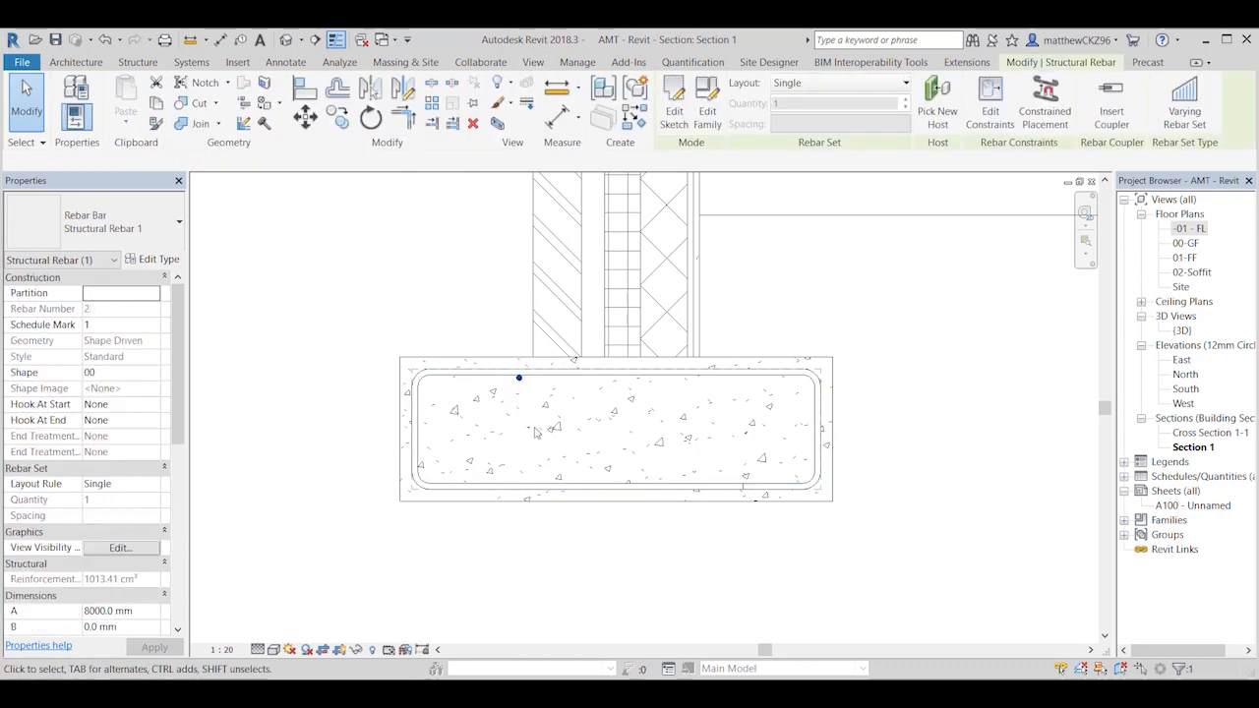
{"action": "left_click", "coordinate": [536, 521]}
Step: Set the foundation stirrup set's Hook At Start to Stirrup/Tie Seismic - 135 deg
{"action": "left_click", "coordinate": [509, 492]}
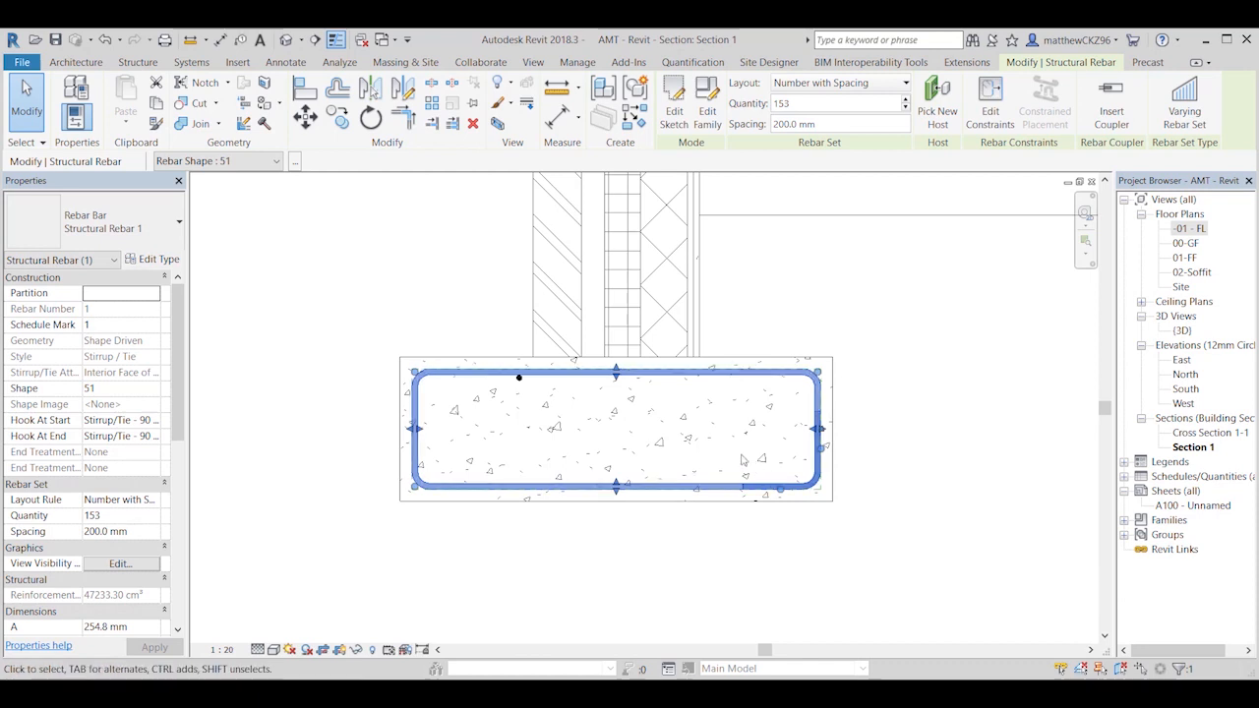
{"action": "left_click", "coordinate": [155, 420]}
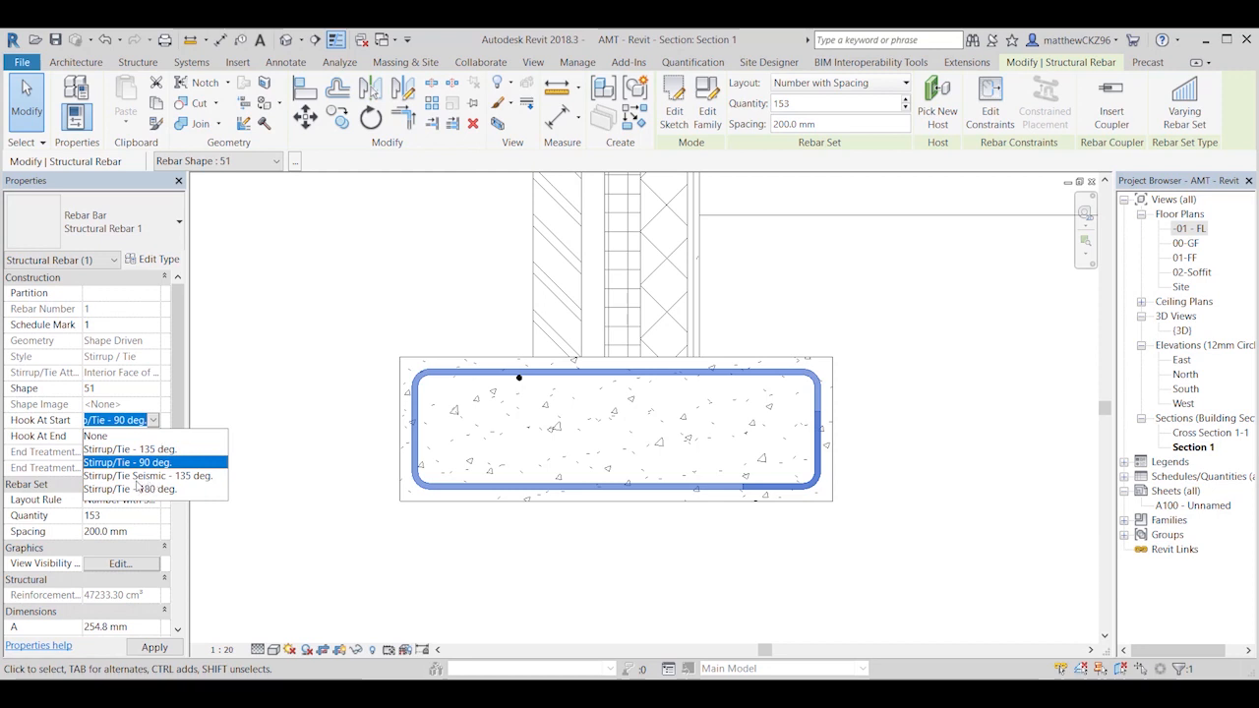
{"action": "left_click", "coordinate": [147, 476]}
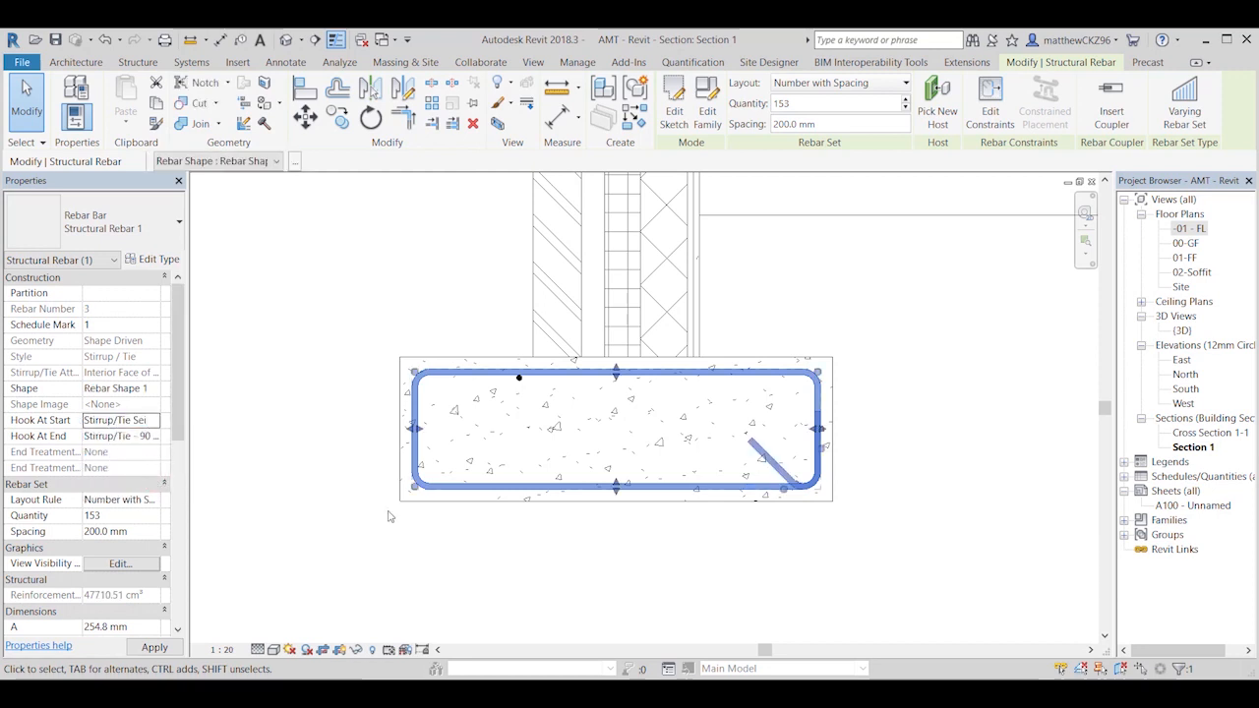
{"action": "left_click", "coordinate": [713, 578]}
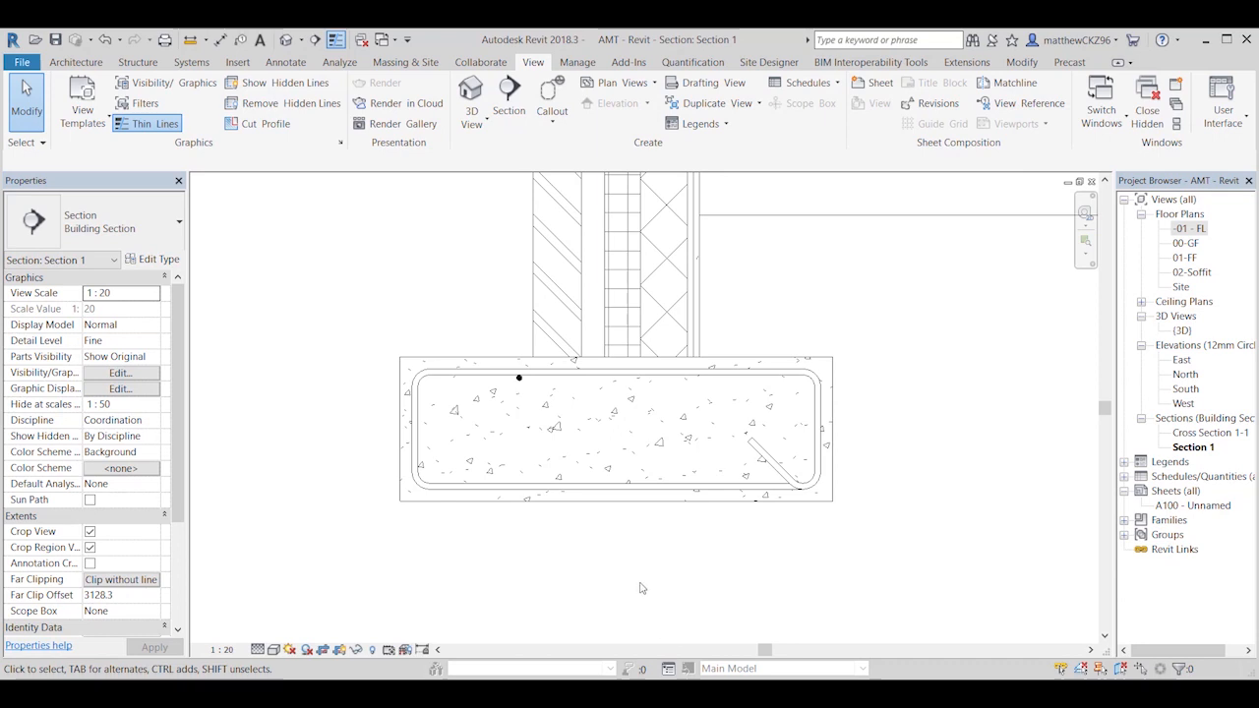
Step: Change the straight longitudinal bar in the foundation section to bar type H12
{"action": "left_click", "coordinate": [519, 379]}
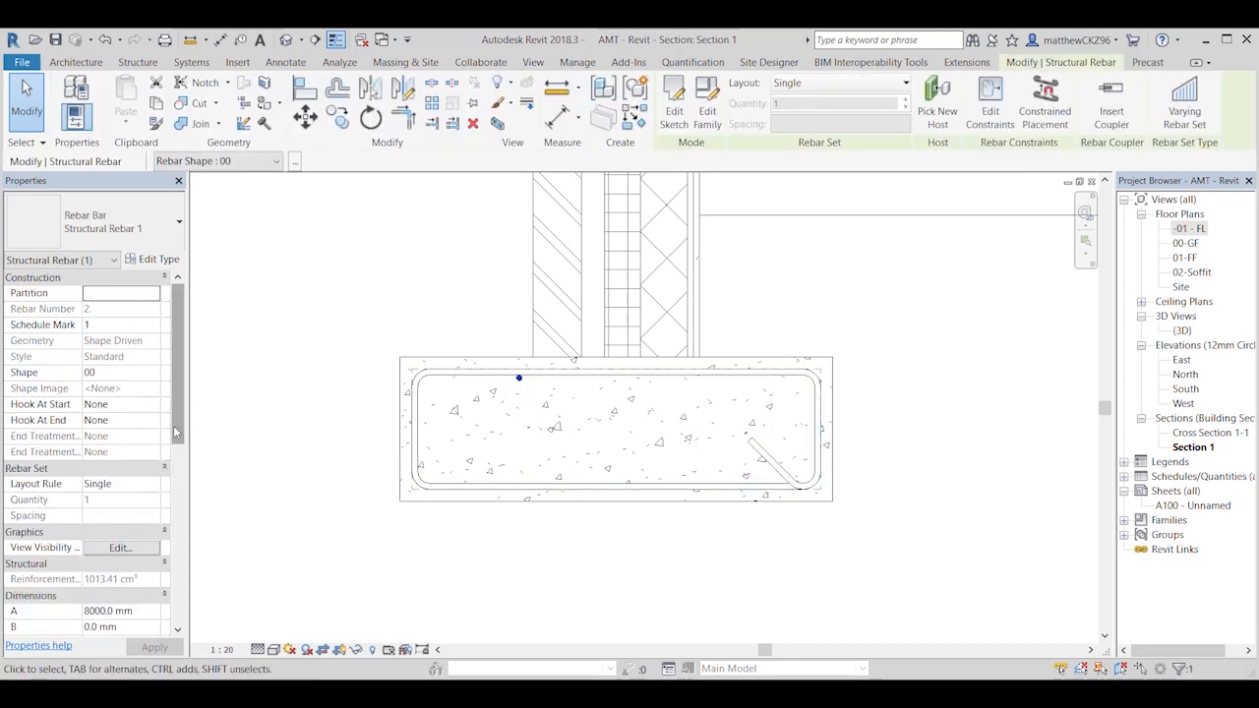
{"action": "scroll", "coordinate": [180, 429], "scroll_direction": "down", "scroll_amount": 2}
{"action": "scroll", "coordinate": [180, 428], "scroll_direction": "up", "scroll_amount": 2}
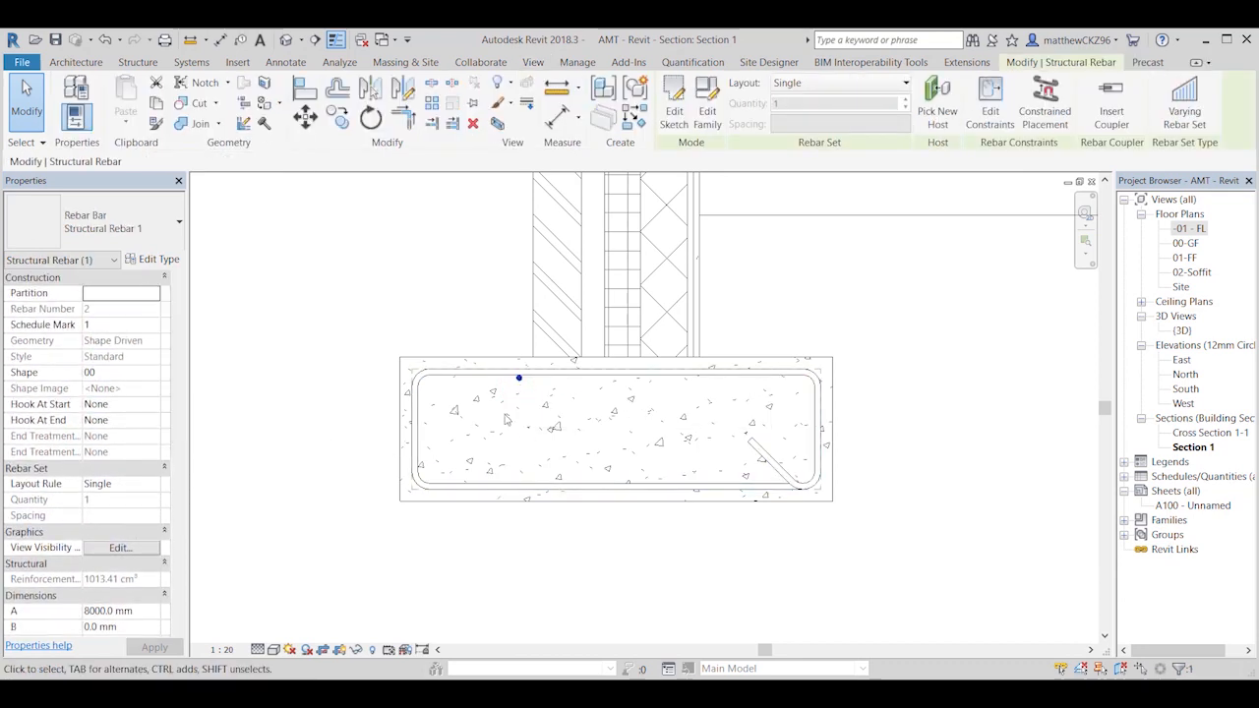
{"action": "scroll", "coordinate": [515, 401], "scroll_direction": "up", "scroll_amount": 1}
{"action": "left_click", "coordinate": [514, 398]}
{"action": "left_click", "coordinate": [520, 376]}
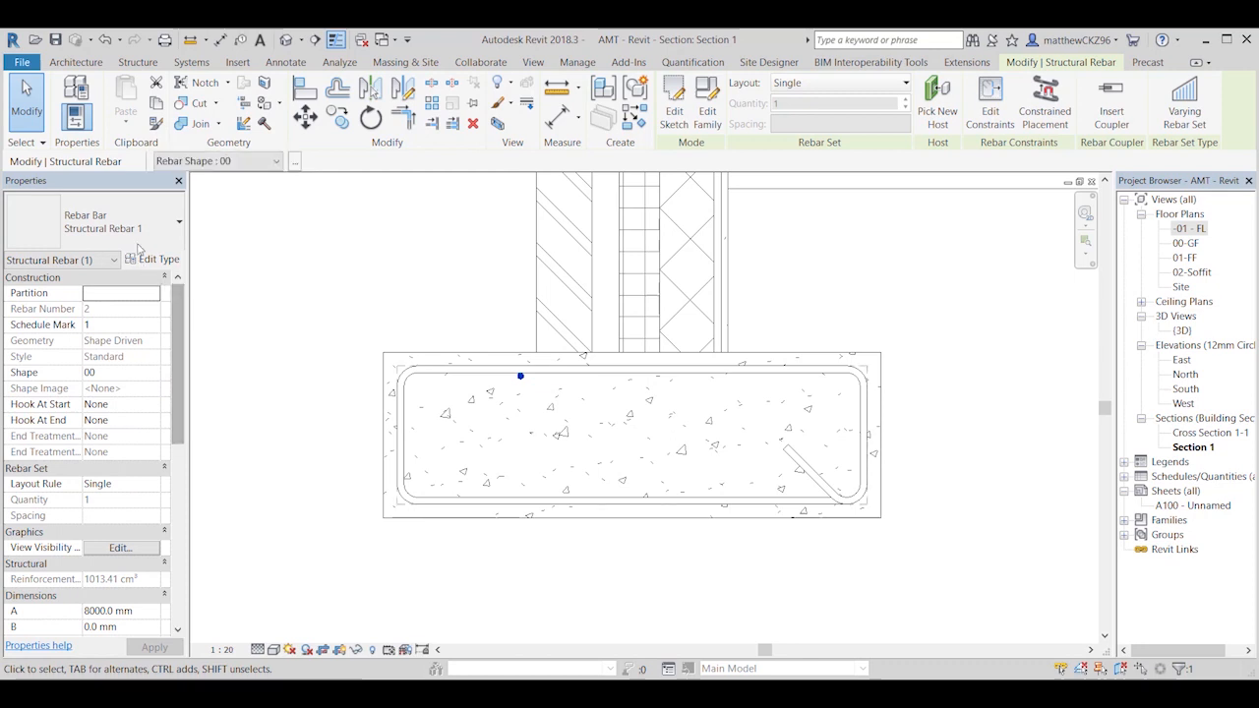
{"action": "left_click", "coordinate": [154, 212]}
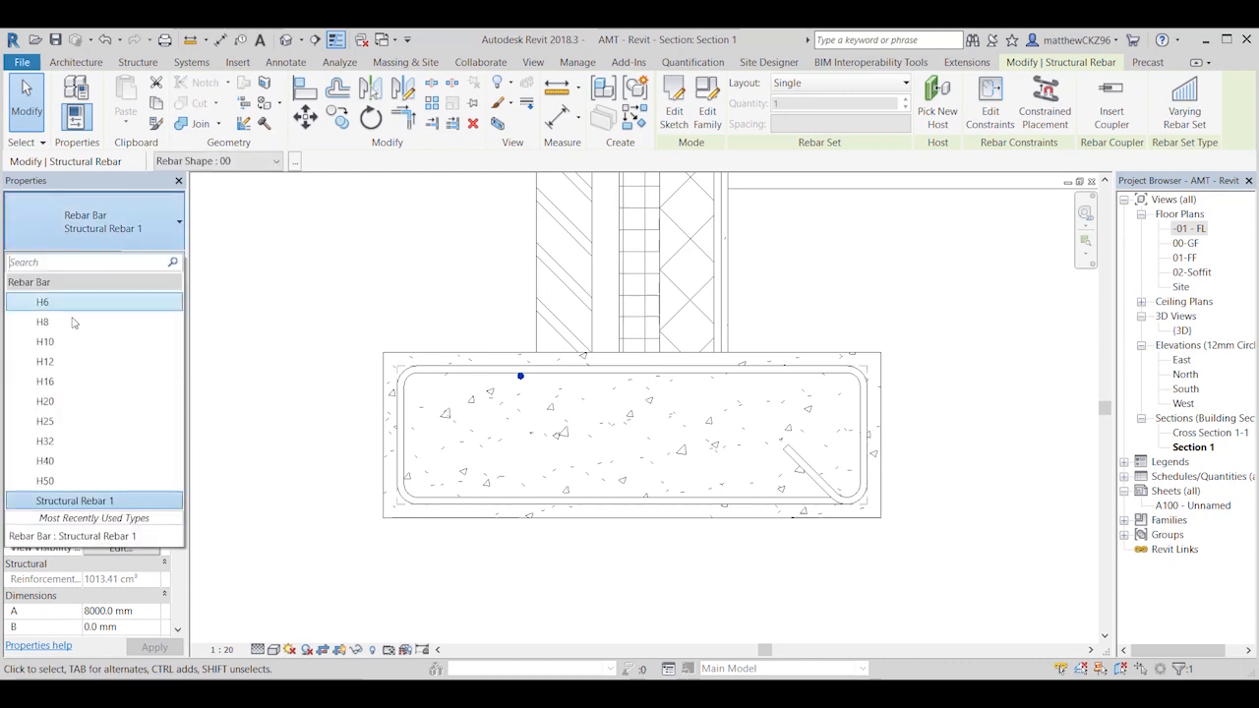
{"action": "left_click", "coordinate": [45, 362]}
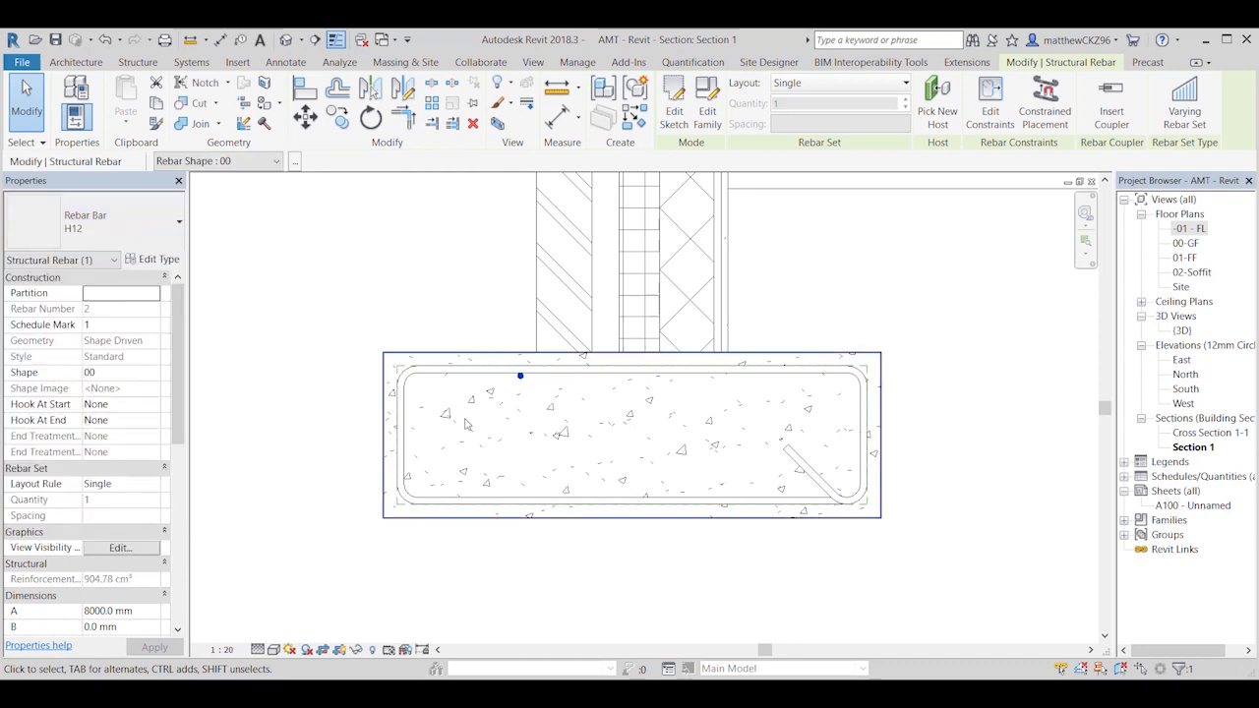
{"action": "key", "text": "Escape"}
Step: Try bar types H32 and H16 on the straight longitudinal bar, and return it to H12
{"action": "left_click", "coordinate": [521, 375]}
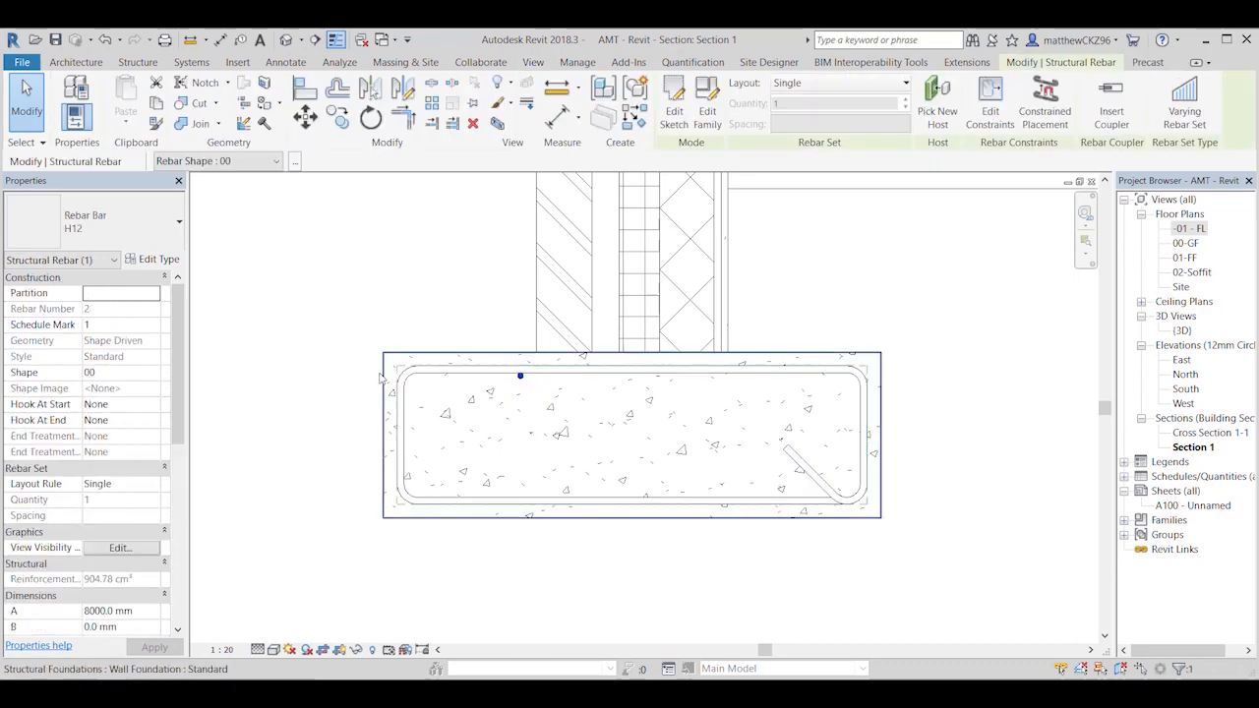
{"action": "left_click", "coordinate": [156, 232]}
{"action": "left_click", "coordinate": [83, 438]}
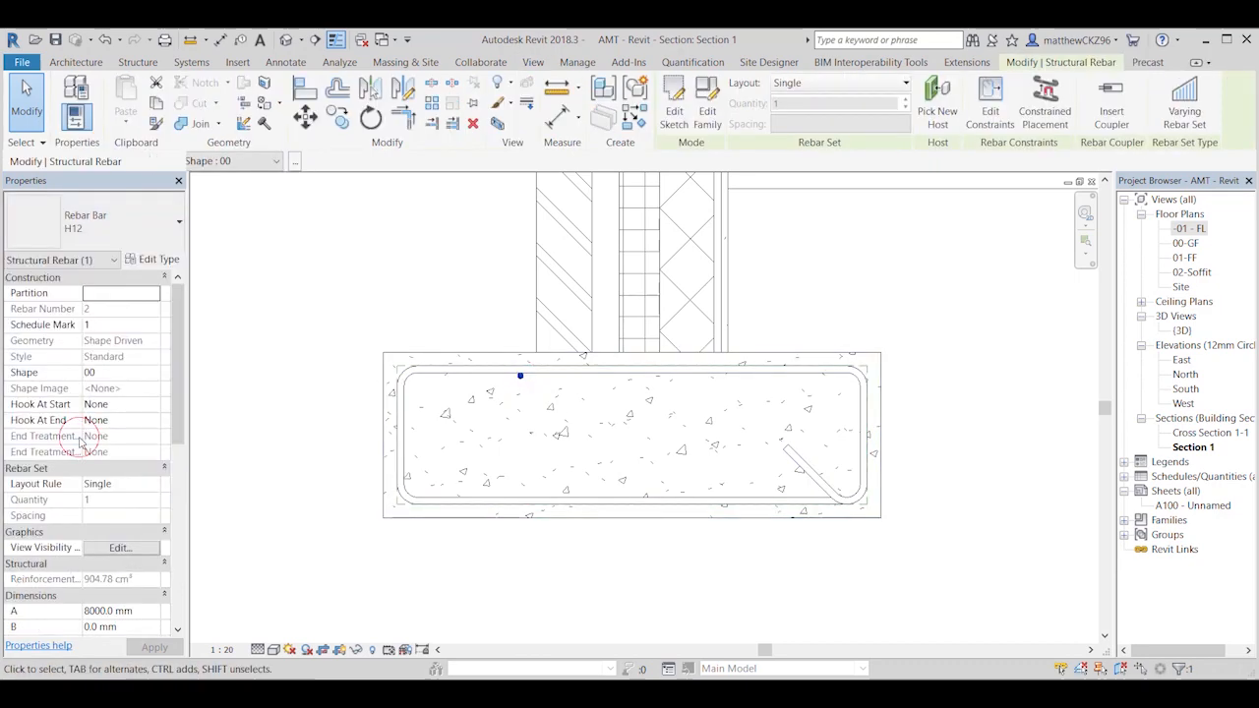
{"action": "left_click", "coordinate": [133, 234]}
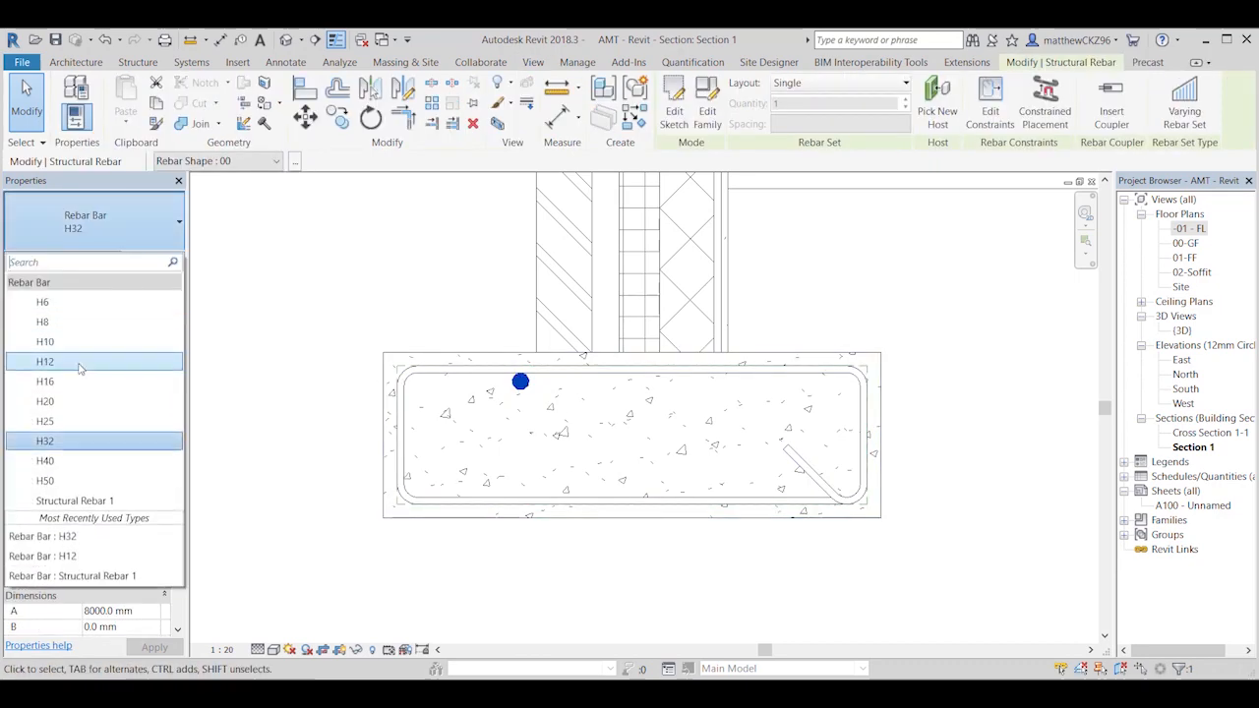
{"action": "left_click", "coordinate": [79, 378]}
{"action": "left_click", "coordinate": [98, 224]}
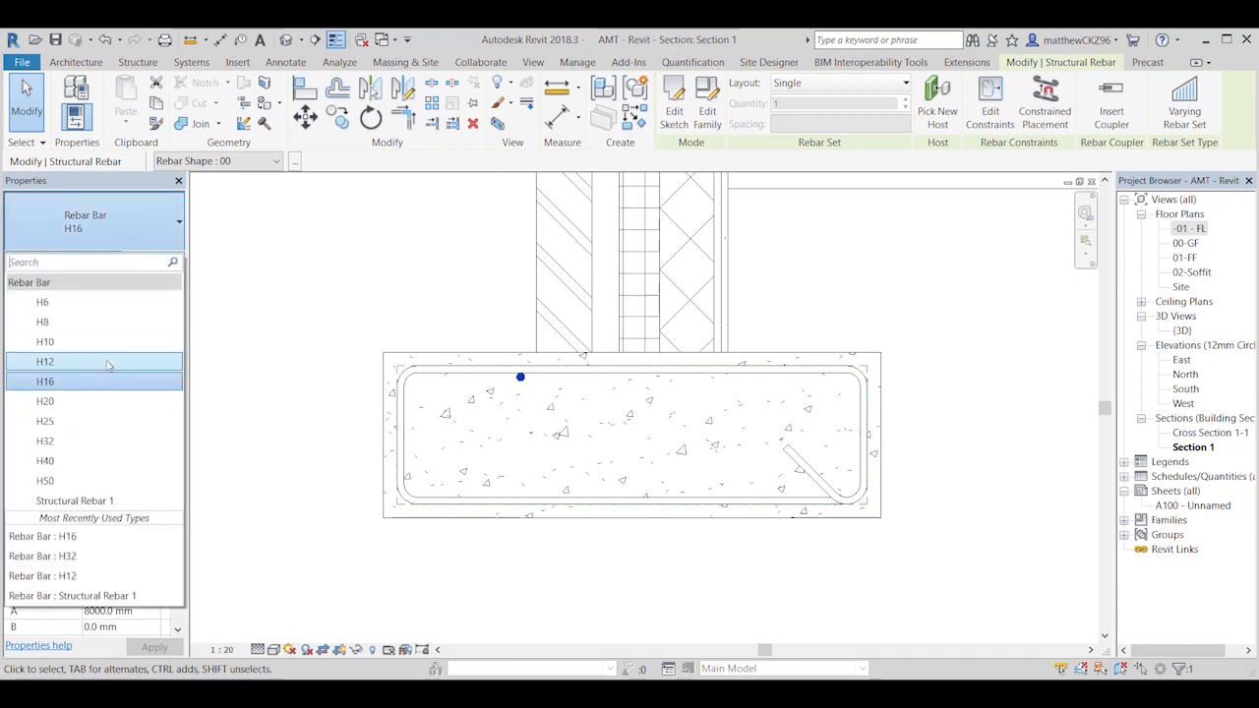
{"action": "left_click", "coordinate": [102, 360]}
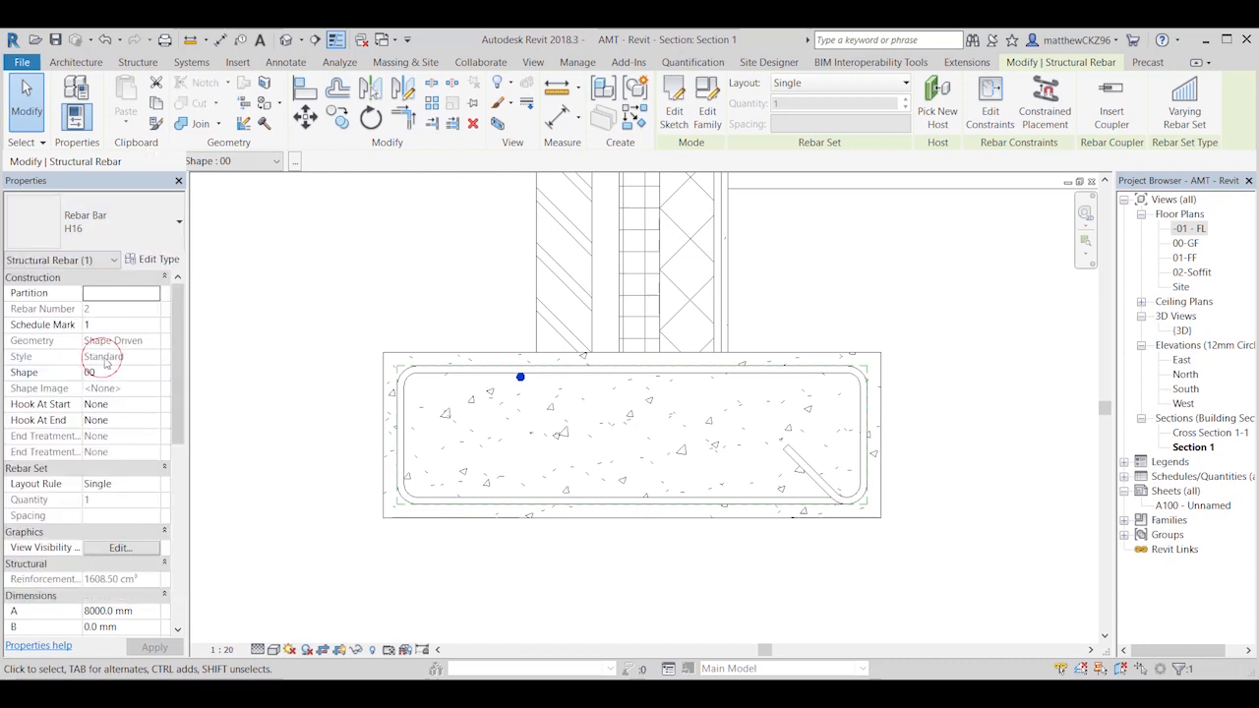
Step: Move the H12 bar about 190 mm along the stirrup's upper leg into its upper-left inside corner
{"action": "left_click", "coordinate": [304, 118]}
{"action": "scroll", "coordinate": [514, 366], "scroll_direction": "up", "scroll_amount": 4}
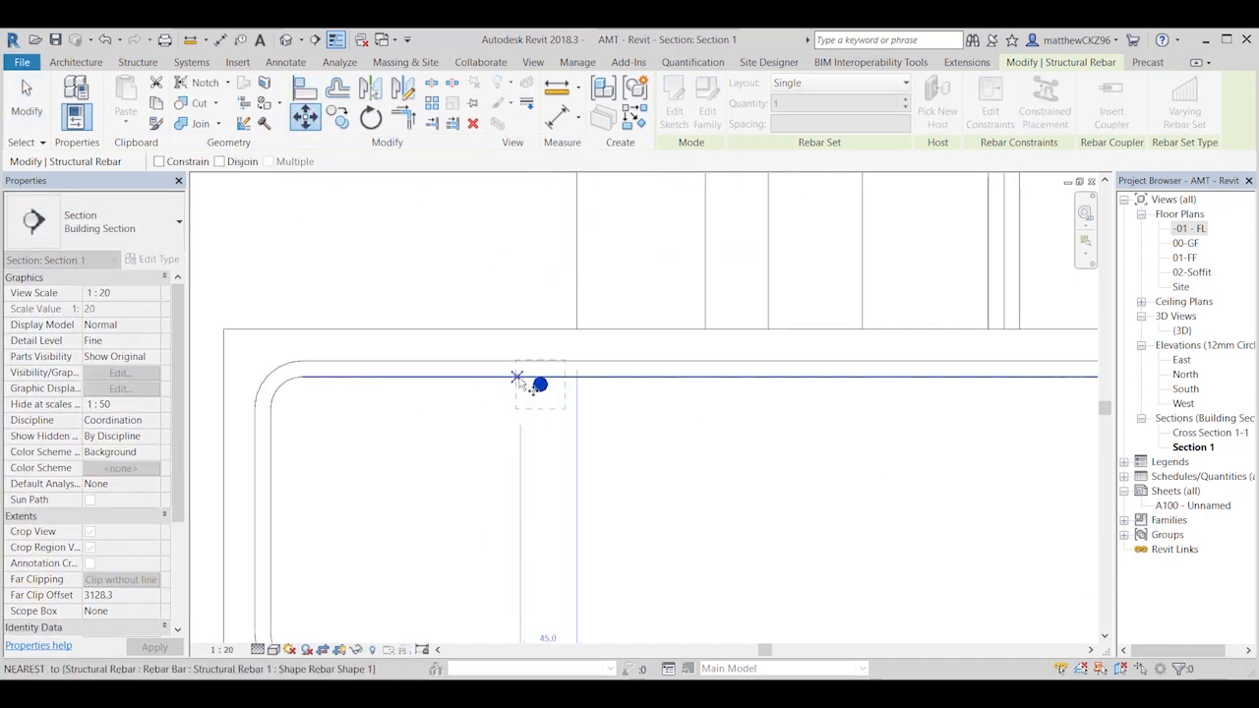
{"action": "left_click", "coordinate": [540, 383]}
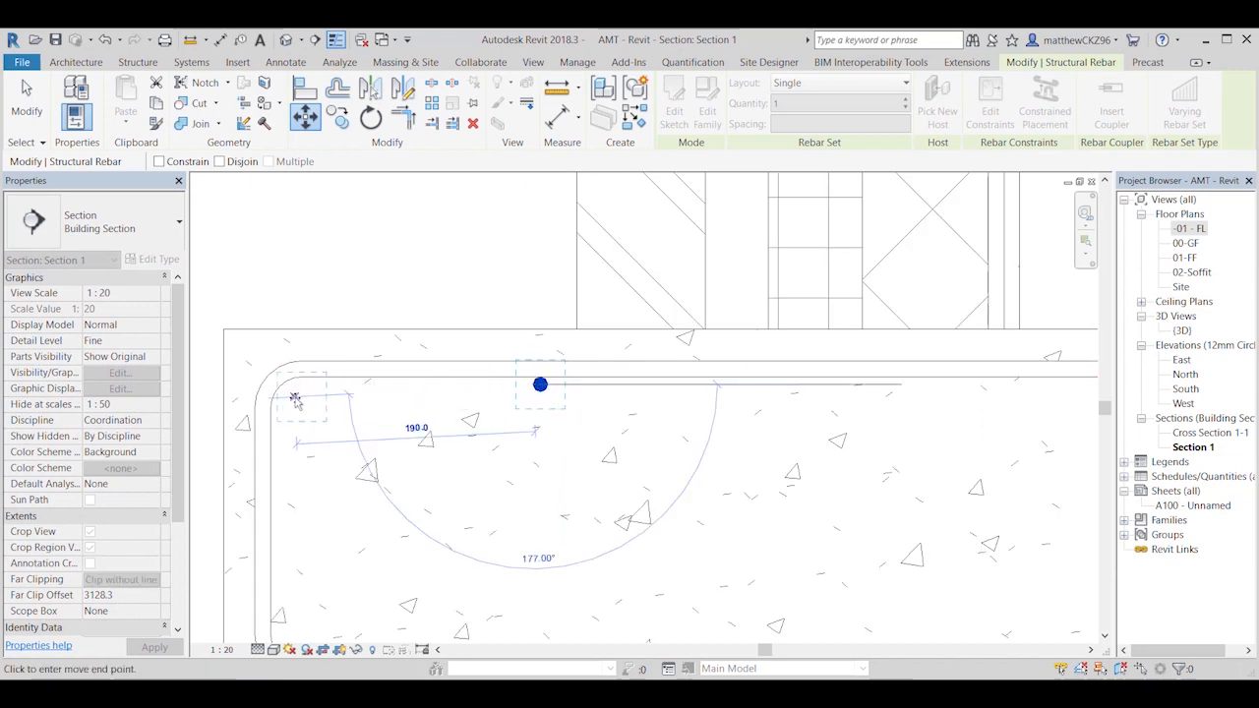
{"action": "left_click", "coordinate": [294, 397]}
{"action": "key", "text": "Escape"}
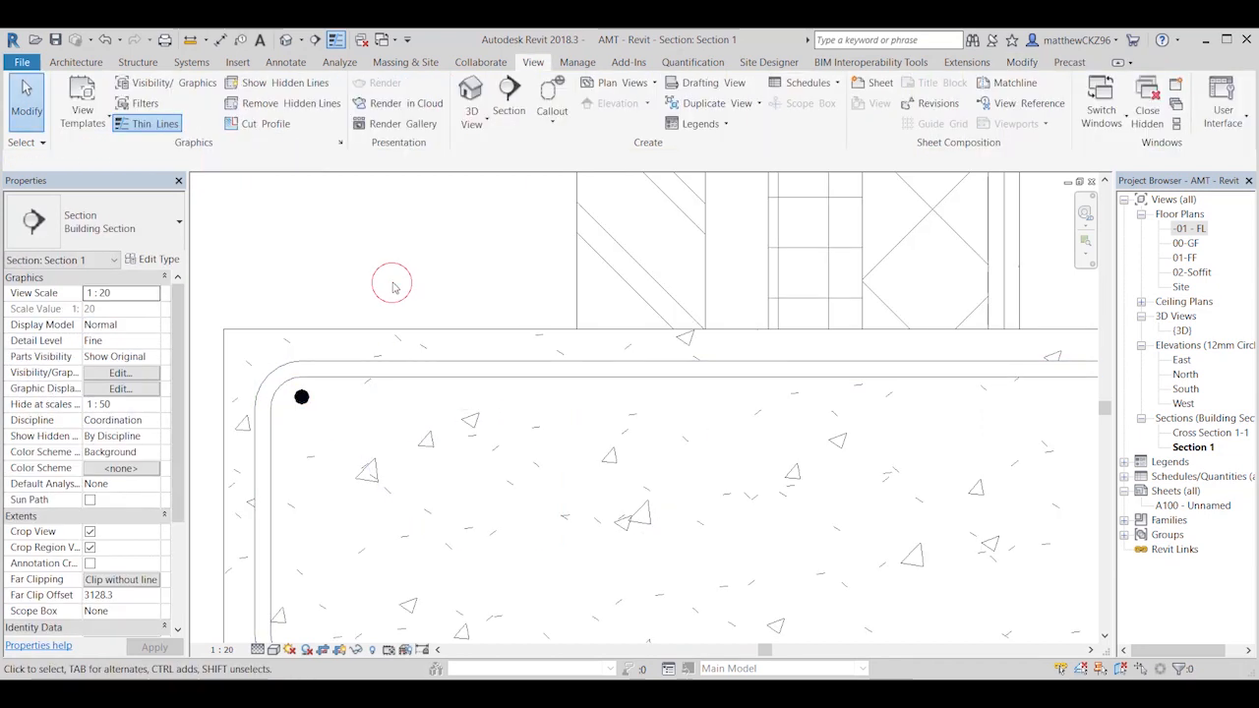
Step: Set the layout of the H12 bar in the stirrup's upper-left corner to Maximum Spacing at 100 mm
{"action": "scroll", "coordinate": [481, 354], "scroll_direction": "down", "scroll_amount": 4}
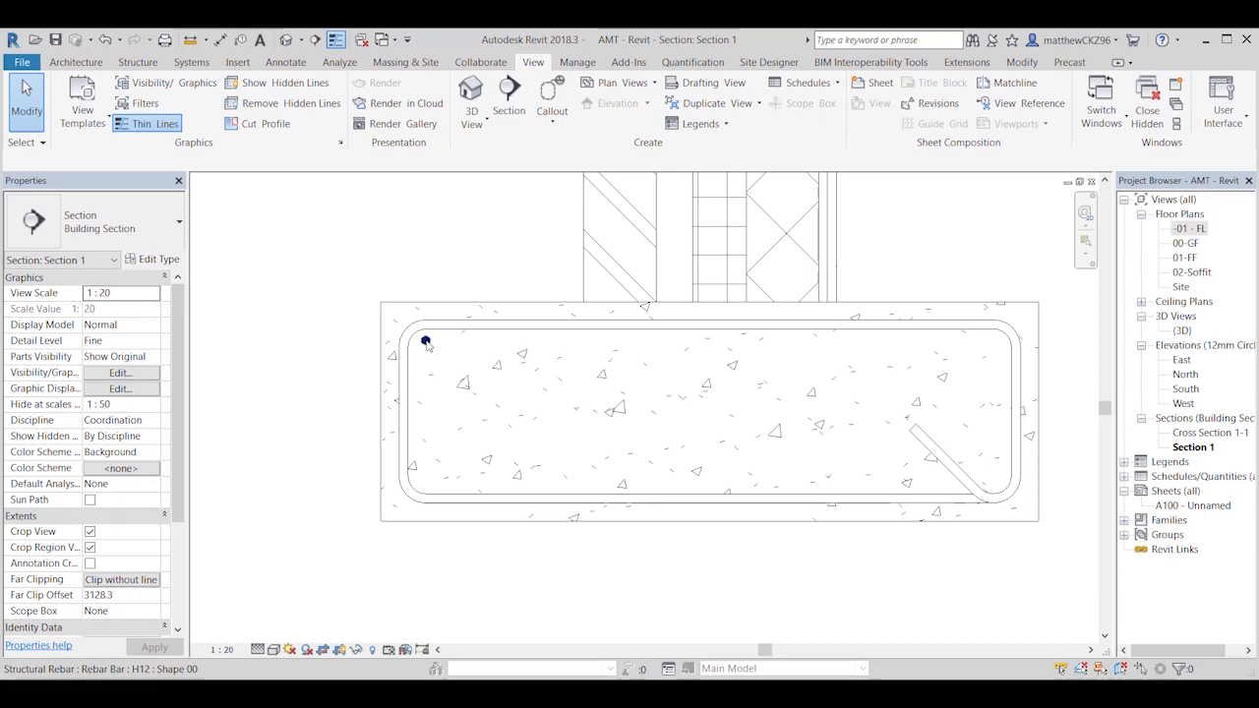
{"action": "middle_click_drag", "start_coordinate": [424, 343], "coordinate": [383, 354]}
{"action": "left_click", "coordinate": [383, 351]}
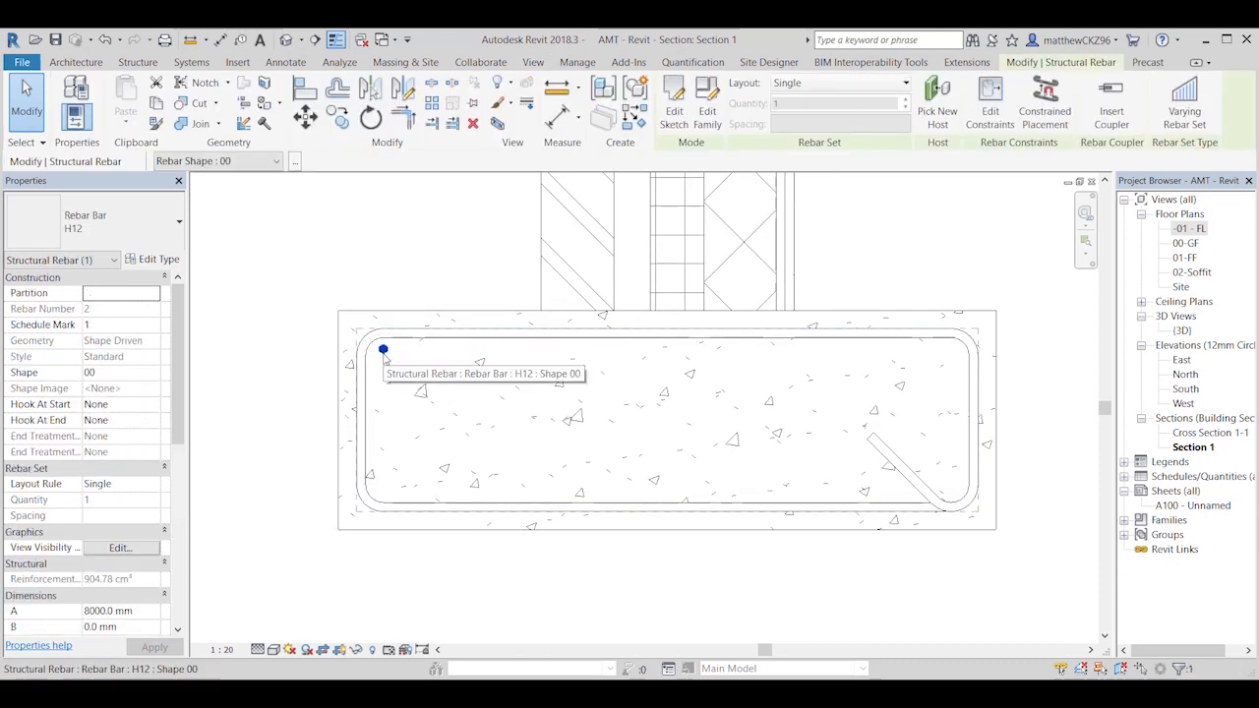
{"action": "left_click", "coordinate": [875, 87]}
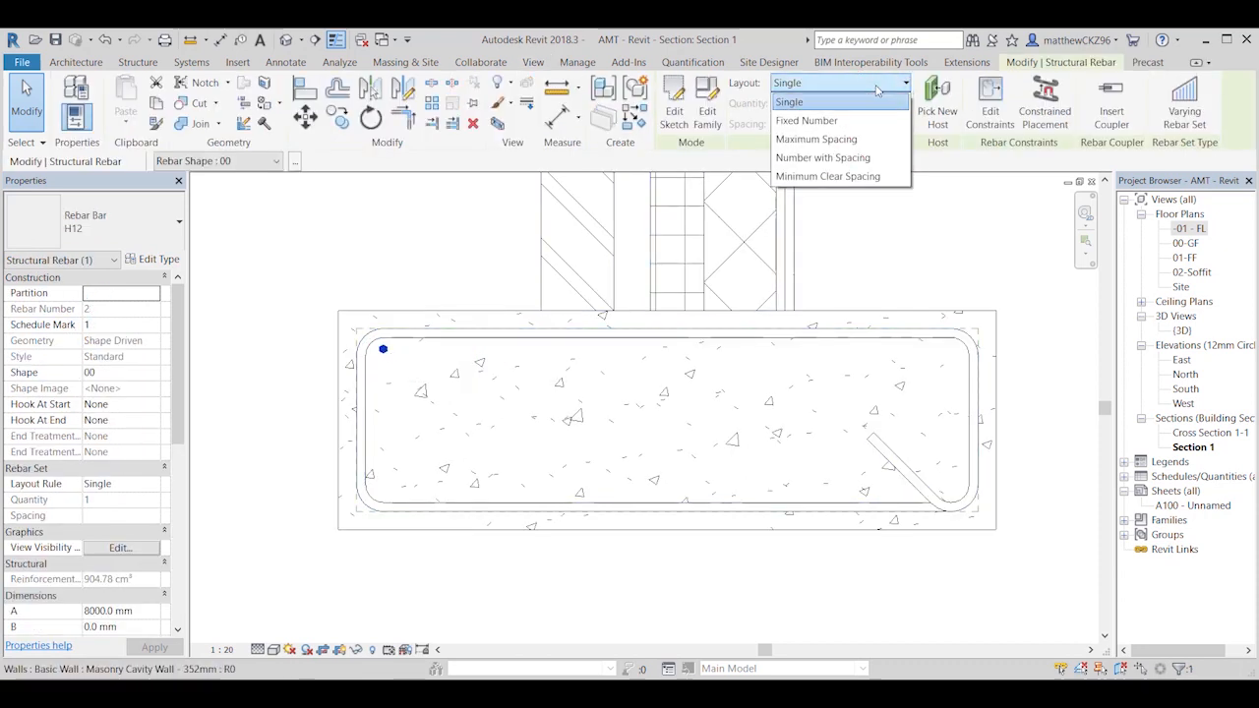
{"action": "left_click", "coordinate": [856, 143]}
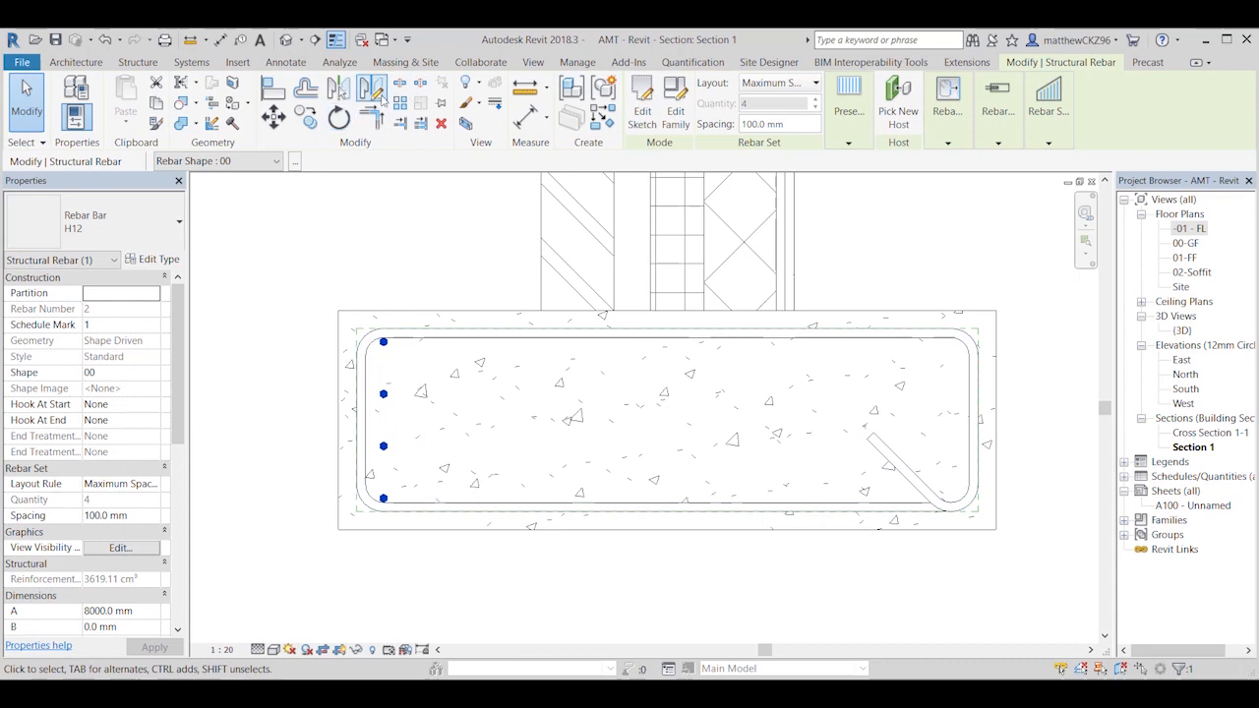
Step: Examine the longitudinal bar set inside the foundation stirrups along the brick wall in the 3D view
{"action": "left_click", "coordinate": [287, 41]}
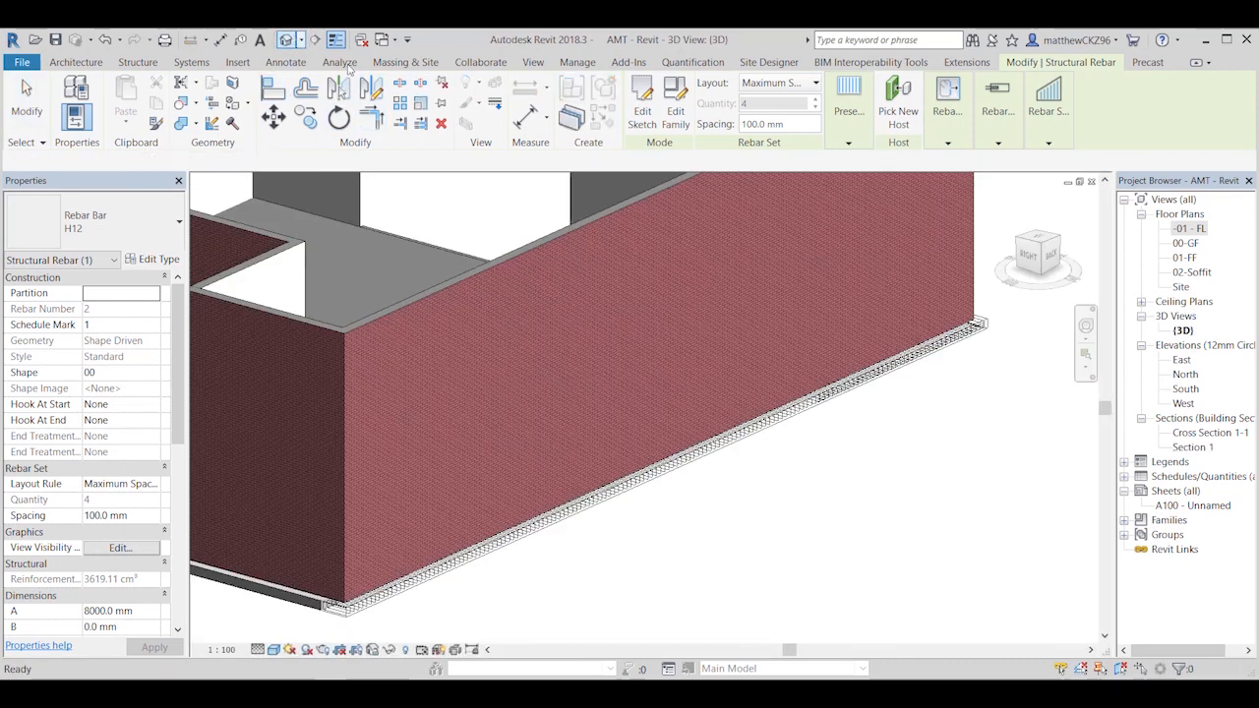
{"action": "scroll", "coordinate": [409, 596], "scroll_direction": "up", "scroll_amount": 3}
{"action": "middle_click_drag", "start_coordinate": [409, 596], "coordinate": [640, 534]}
{"action": "scroll", "coordinate": [375, 572], "scroll_direction": "up", "scroll_amount": 2}
{"action": "scroll", "coordinate": [640, 534], "scroll_direction": "down", "scroll_amount": 2}
{"action": "middle_click_drag", "start_coordinate": [744, 526], "coordinate": [744, 439]}
{"action": "middle_click_drag", "start_coordinate": [730, 499], "coordinate": [736, 495], "text": "shift"}
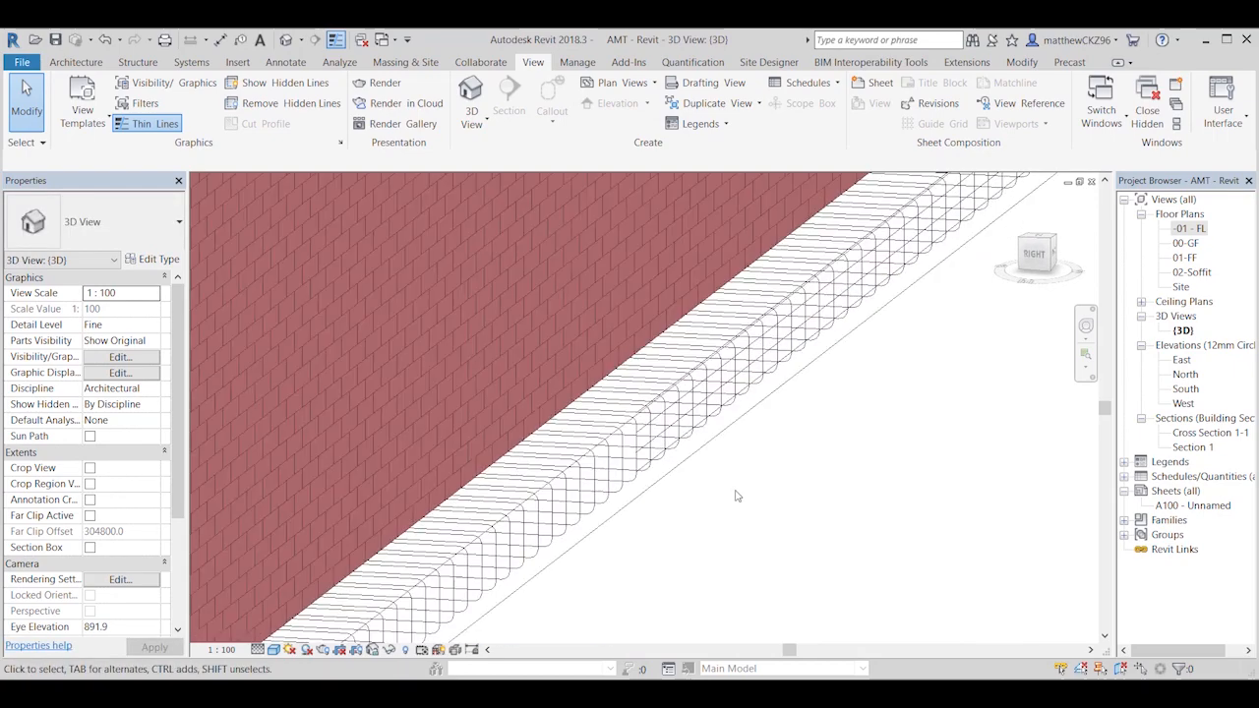
Step: In Section 1, mirror a copy of the H12 bar set about a vertical axis through the foundation's bottom-edge midpoint
{"action": "double_click", "coordinate": [1193, 230]}
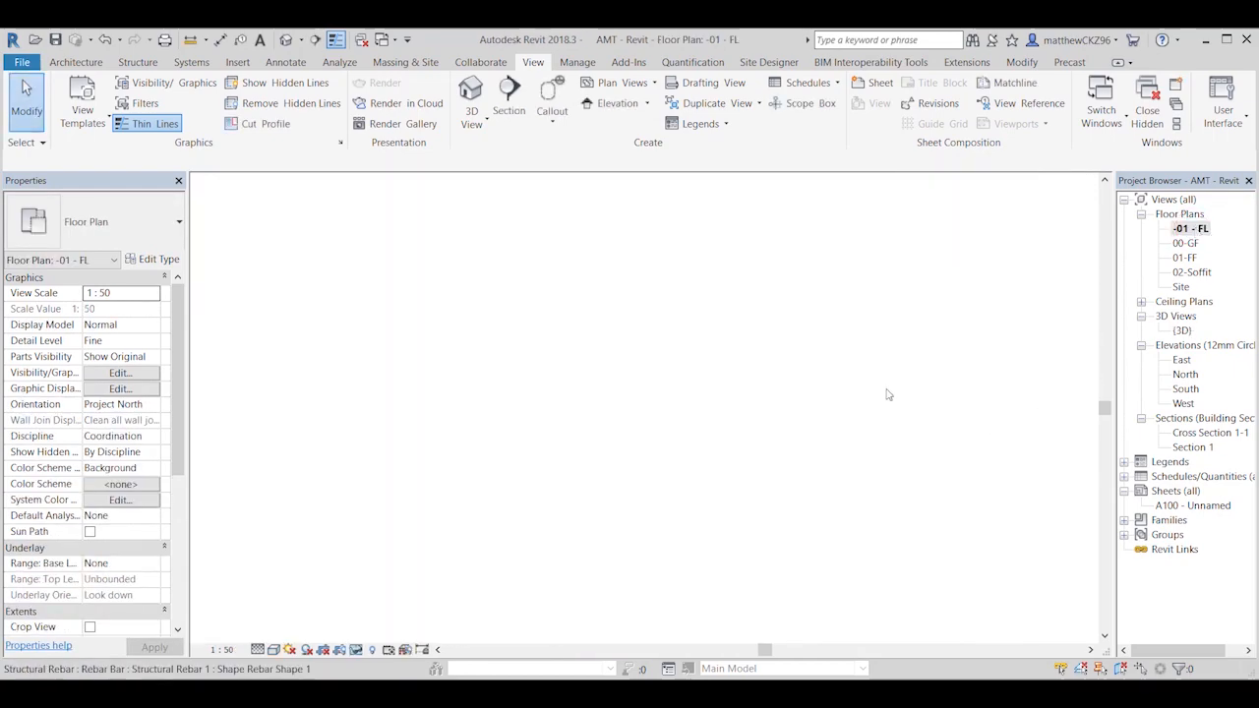
{"action": "double_click", "coordinate": [387, 260]}
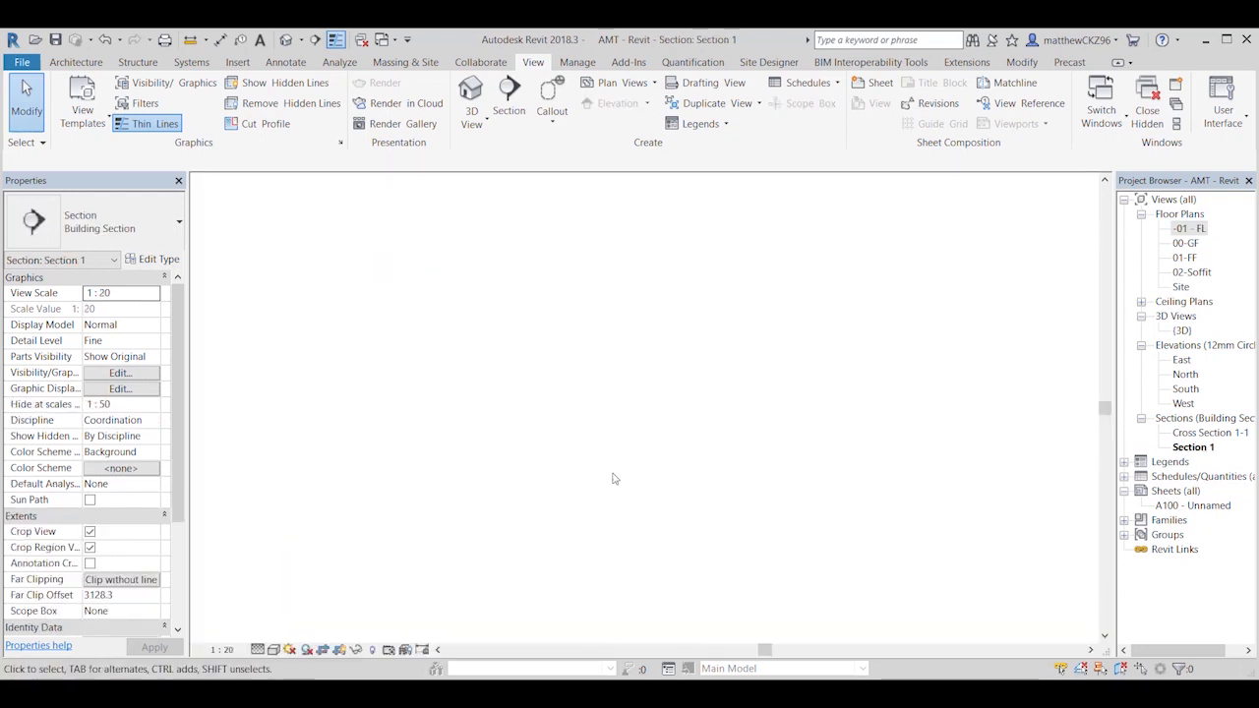
{"action": "left_click", "coordinate": [384, 344]}
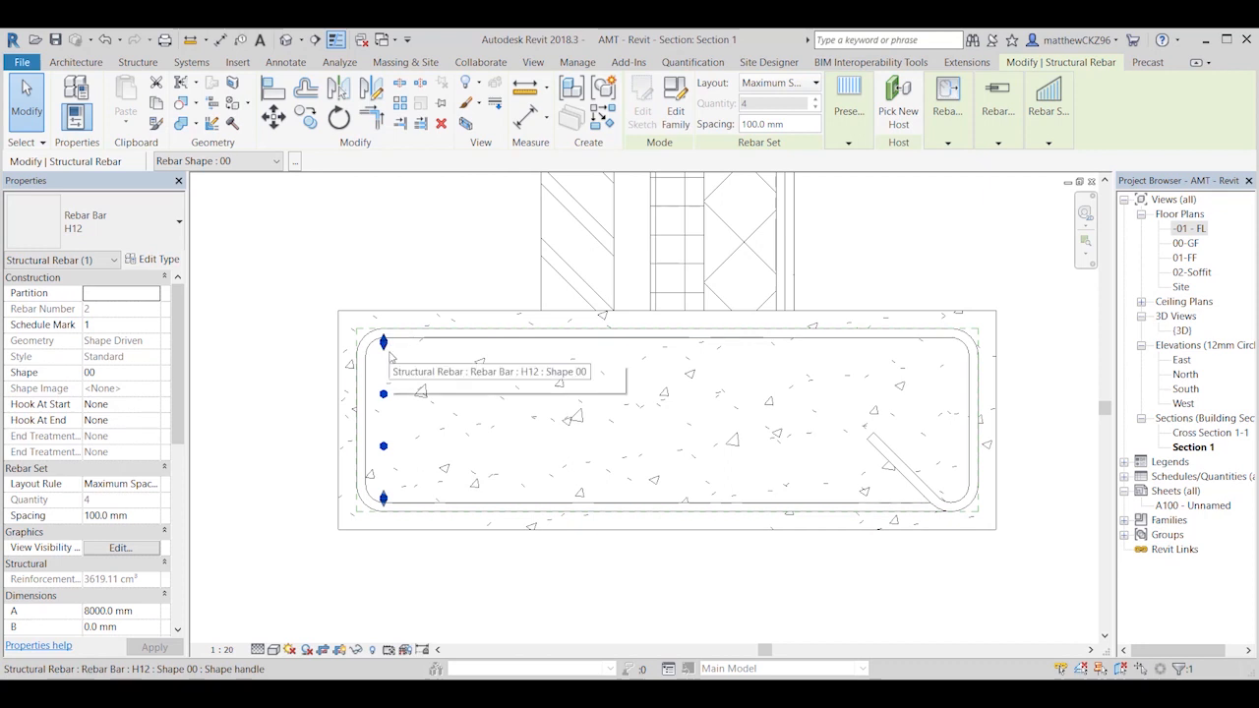
{"action": "left_click", "coordinate": [373, 93]}
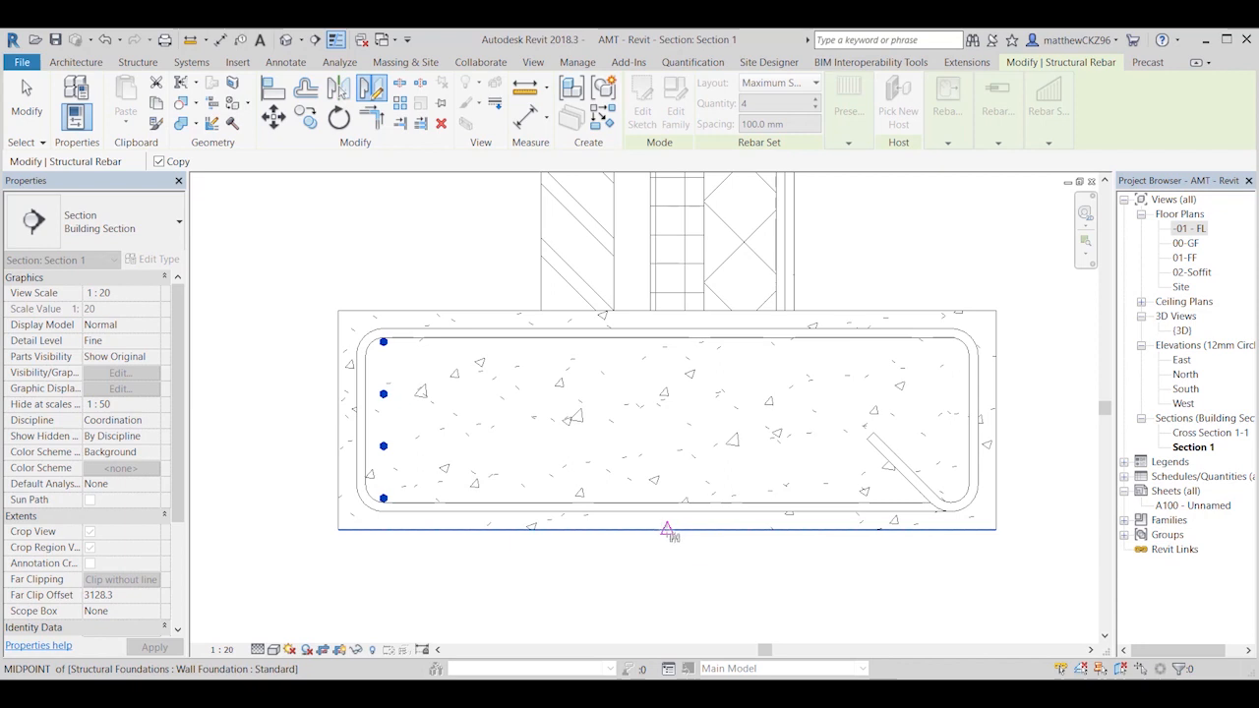
{"action": "left_click", "coordinate": [667, 531]}
{"action": "left_click", "coordinate": [667, 598]}
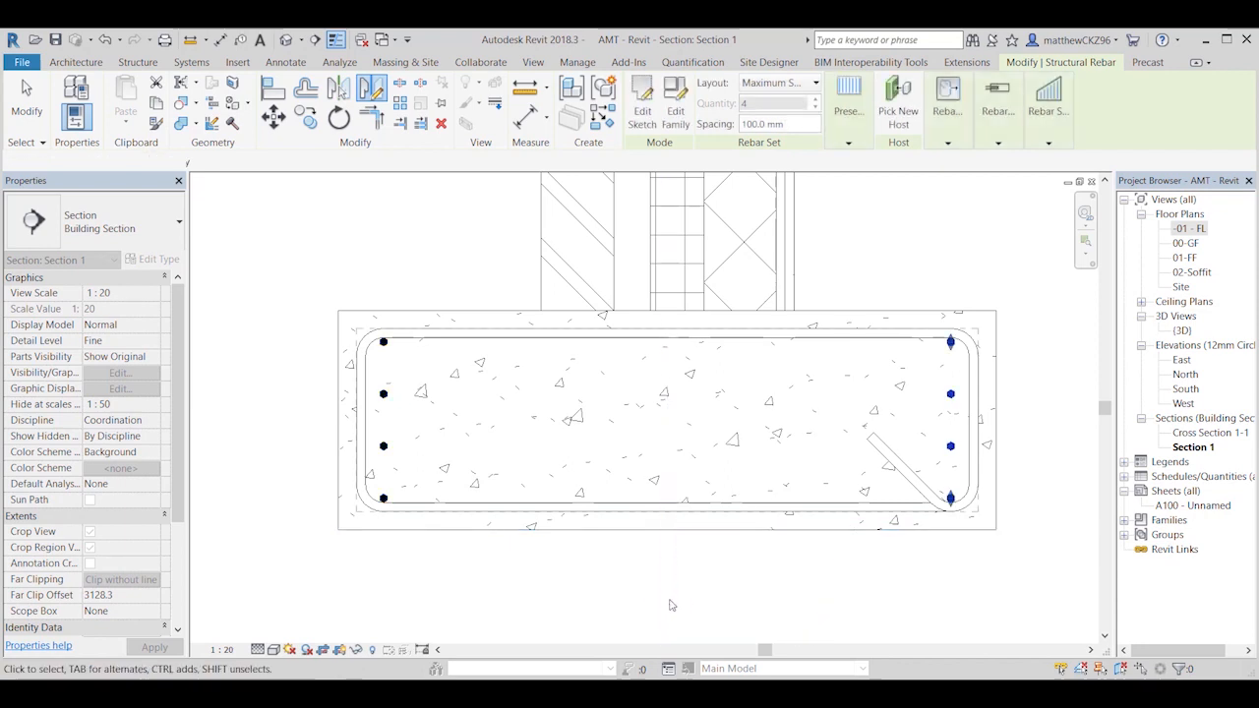
{"action": "left_click", "coordinate": [834, 559]}
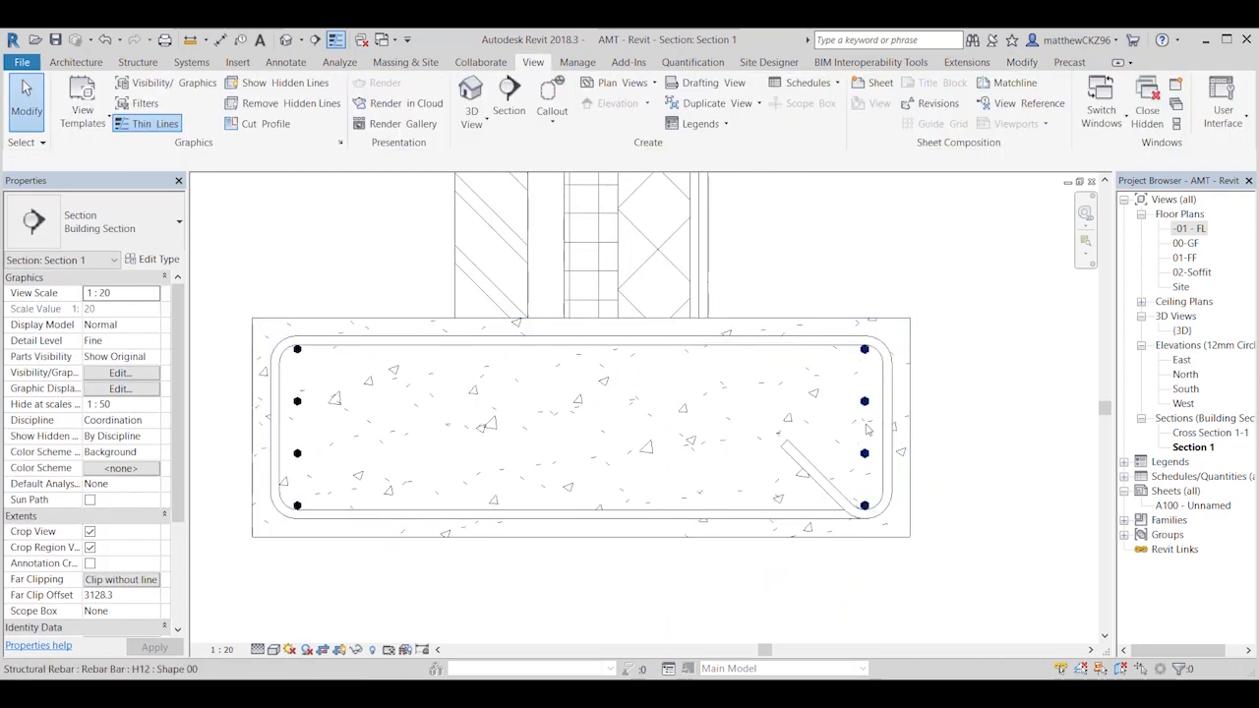
Step: Inspect the foundation reinforcement around the building's corners and long wall in the 3D view
{"action": "left_click", "coordinate": [286, 40]}
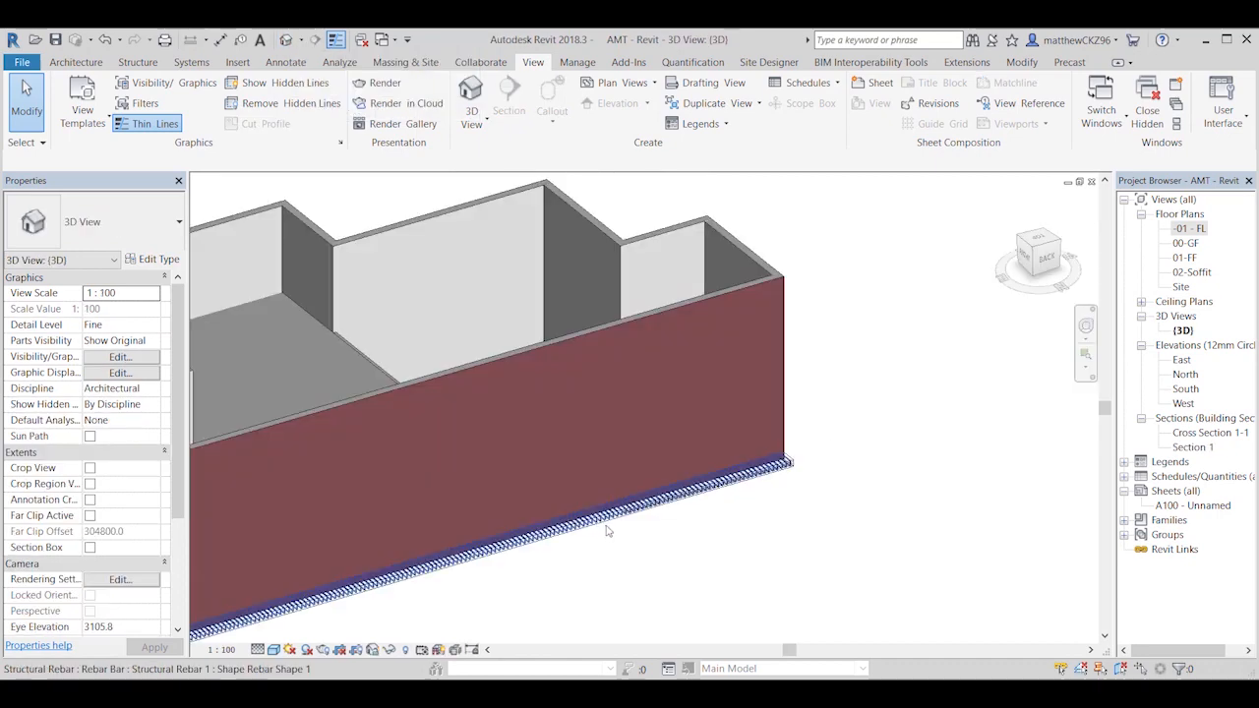
{"action": "scroll", "coordinate": [668, 516], "scroll_direction": "down", "scroll_amount": 5}
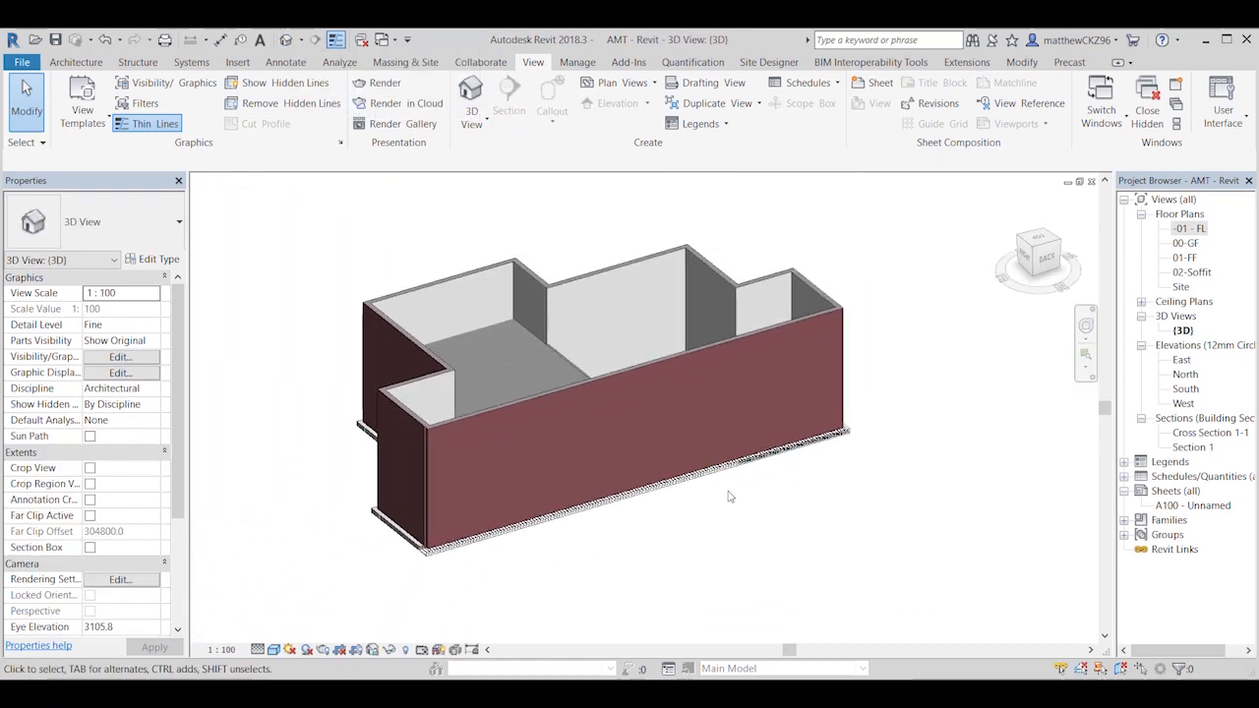
{"action": "scroll", "coordinate": [760, 492], "scroll_direction": "up", "scroll_amount": 5}
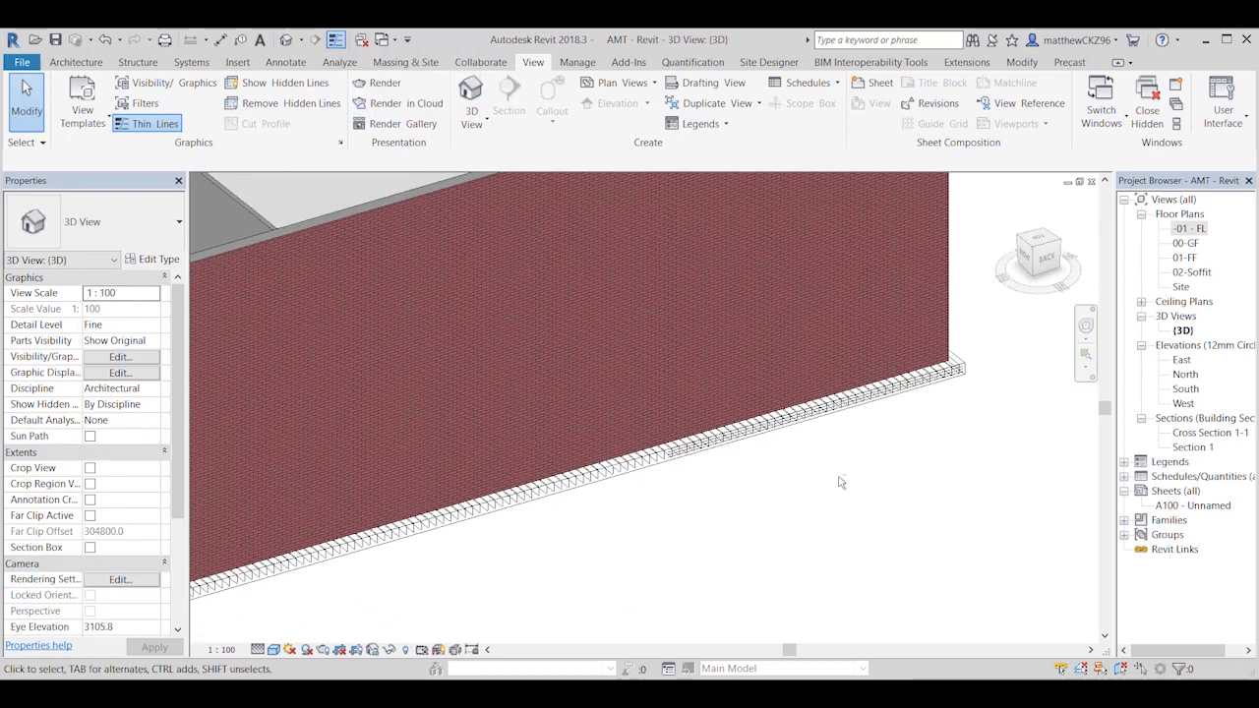
{"action": "middle_click_drag", "start_coordinate": [839, 482], "coordinate": [730, 547], "text": "shift"}
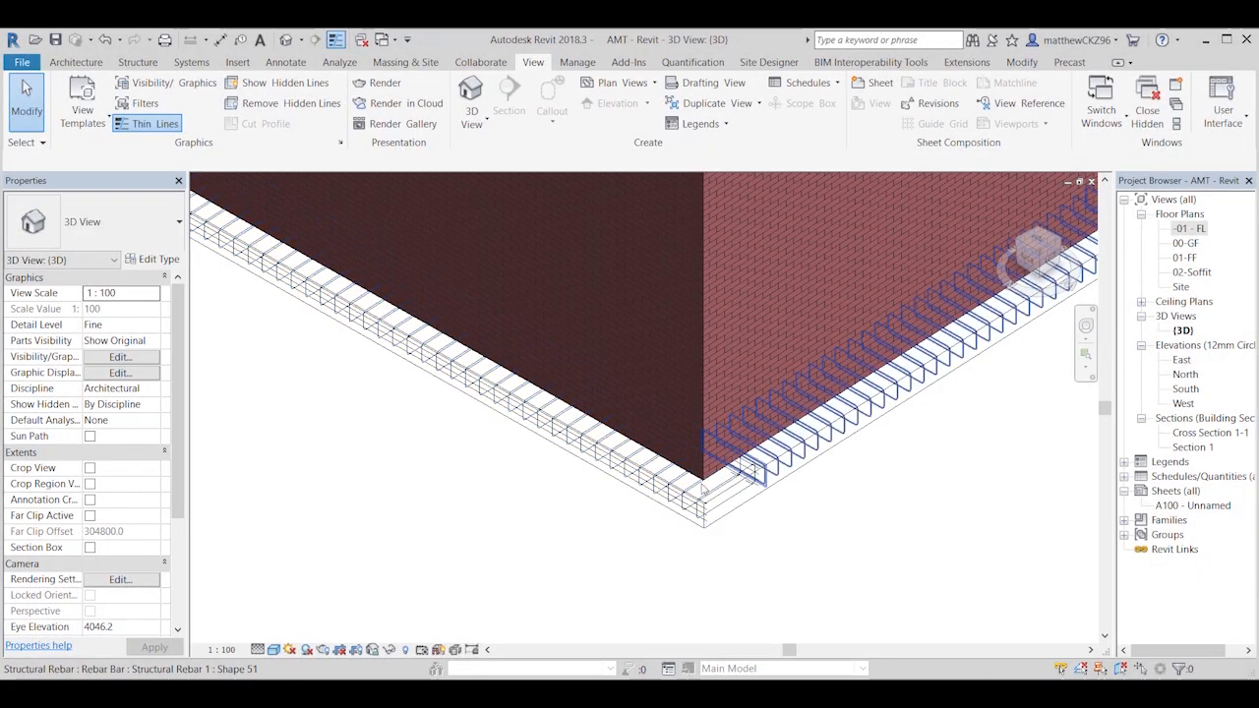
{"action": "middle_click_drag", "start_coordinate": [617, 595], "coordinate": [793, 499], "text": "shift"}
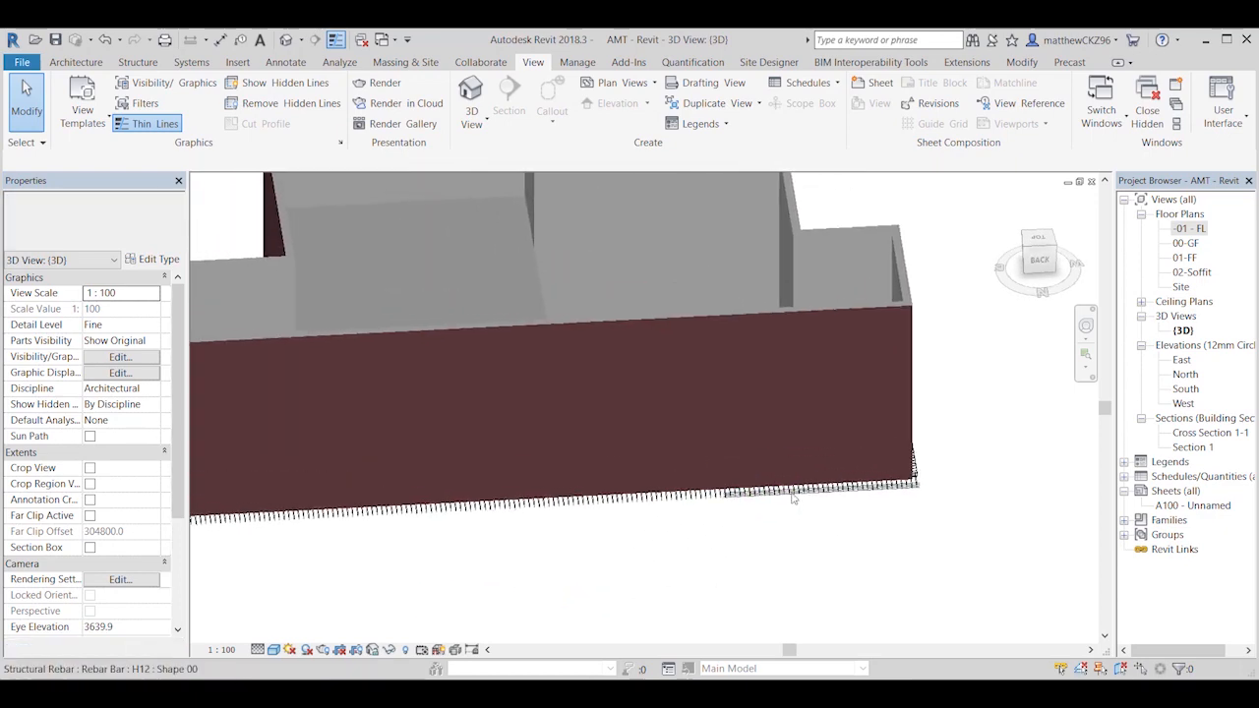
{"action": "scroll", "coordinate": [792, 499], "scroll_direction": "down", "scroll_amount": 2}
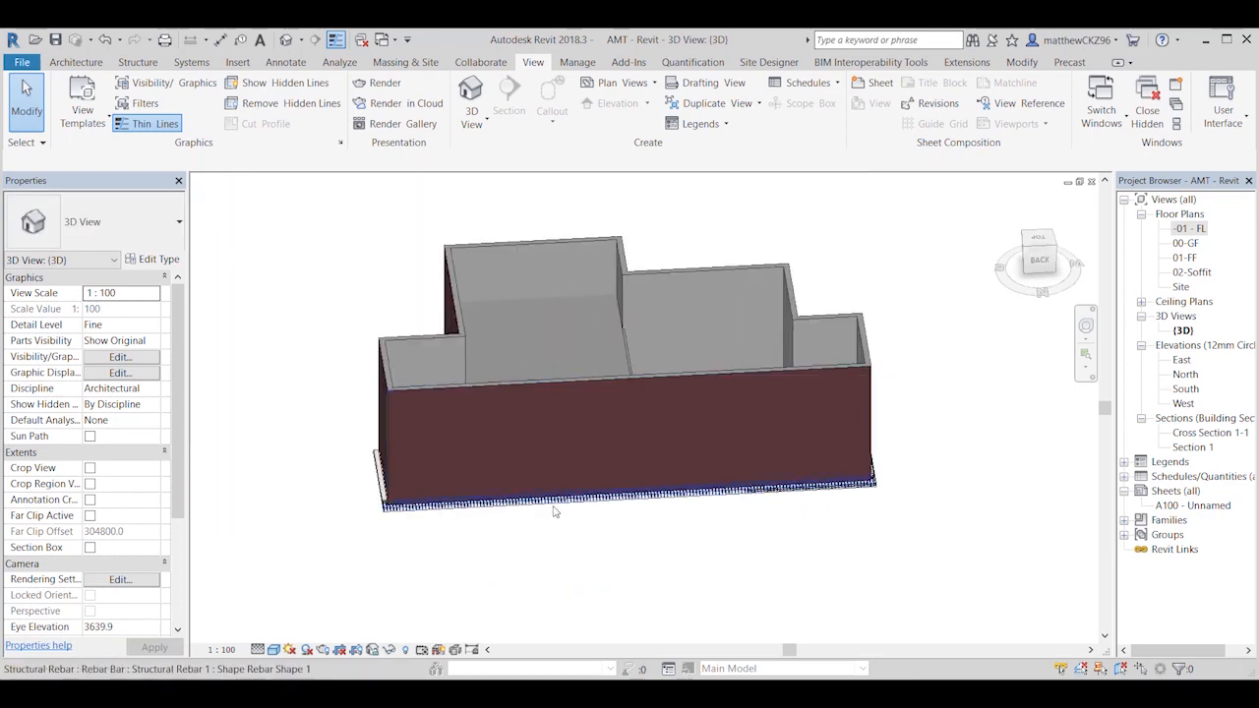
{"action": "middle_click_drag", "start_coordinate": [609, 578], "coordinate": [759, 500], "text": "shift"}
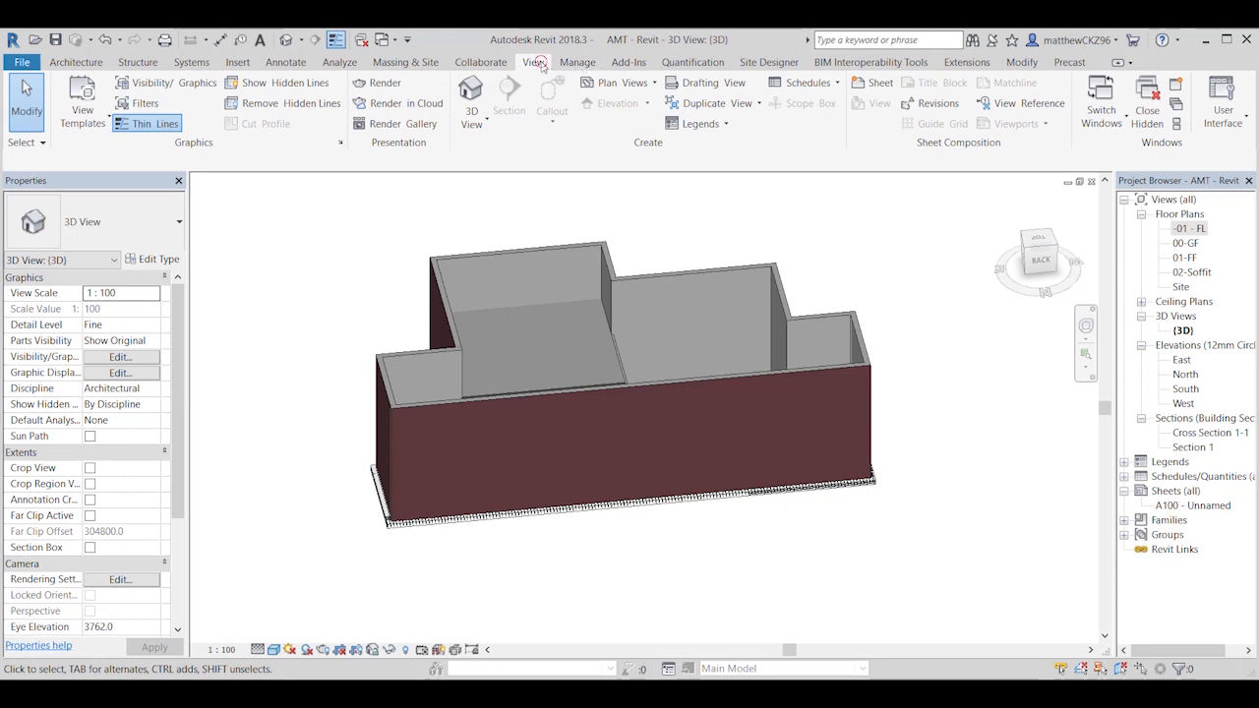
Step: Start a new schedule of quantities, saving the project first
{"action": "left_click", "coordinate": [822, 82]}
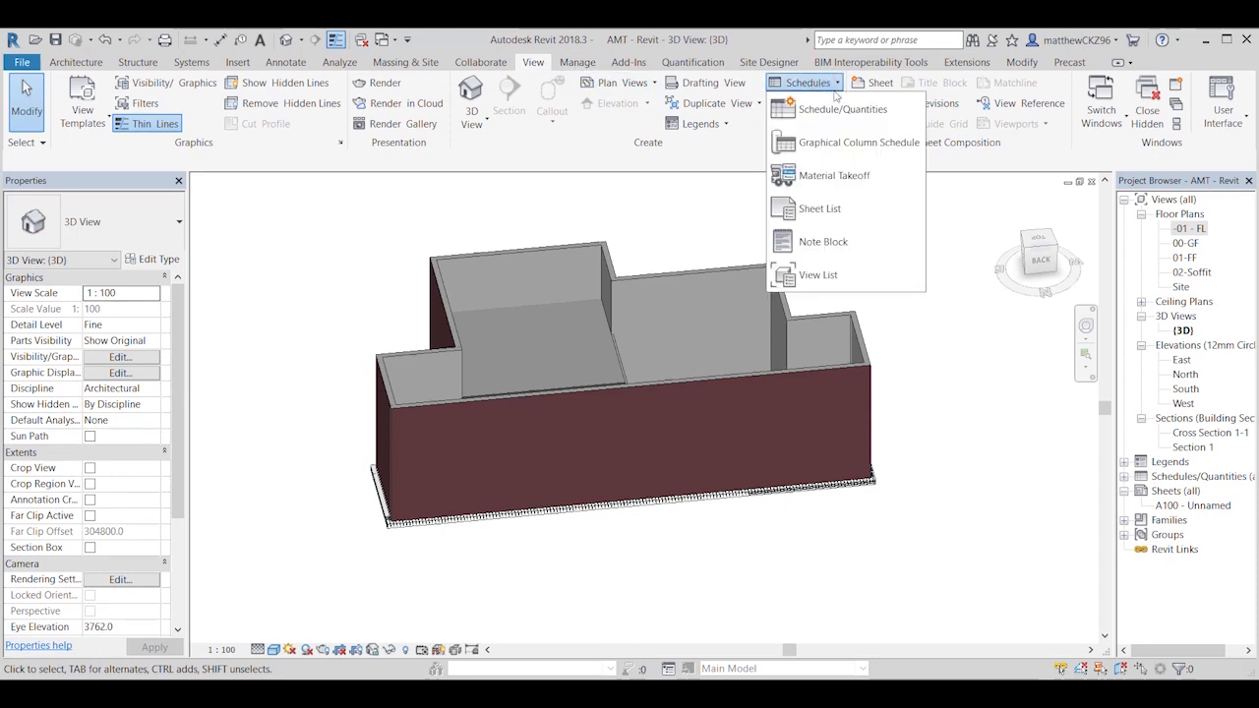
{"action": "left_click", "coordinate": [834, 117]}
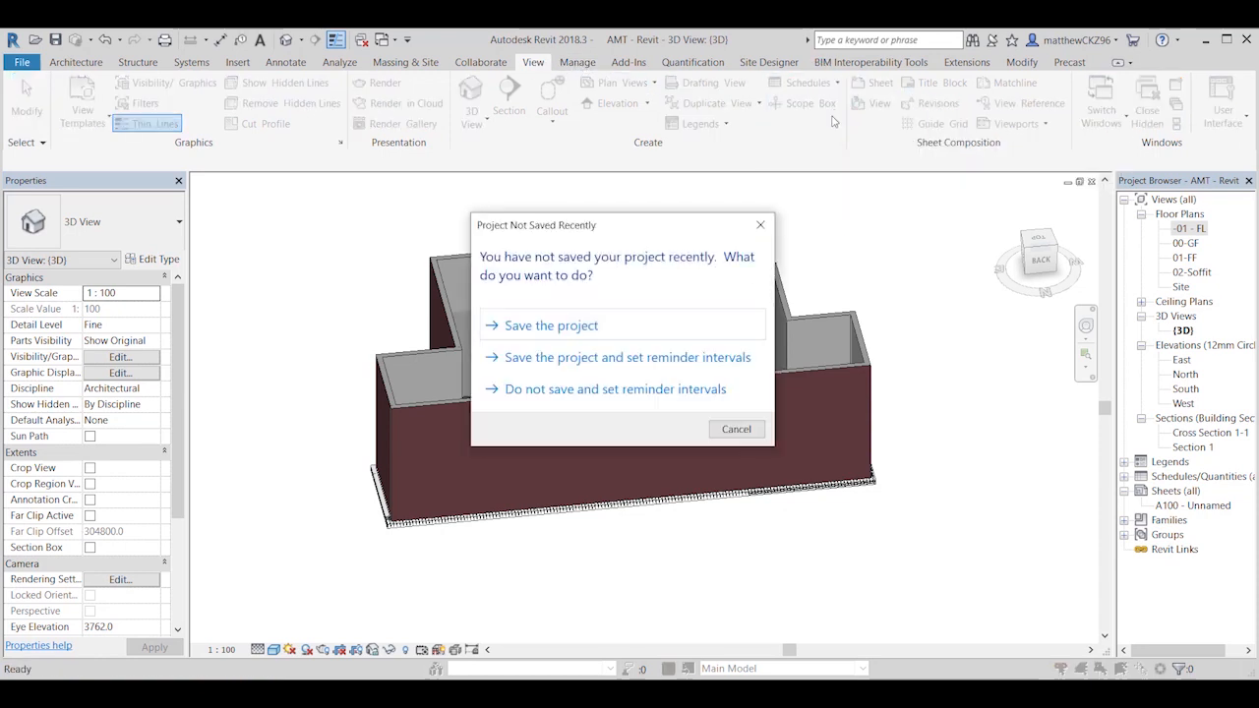
{"action": "left_click", "coordinate": [588, 328]}
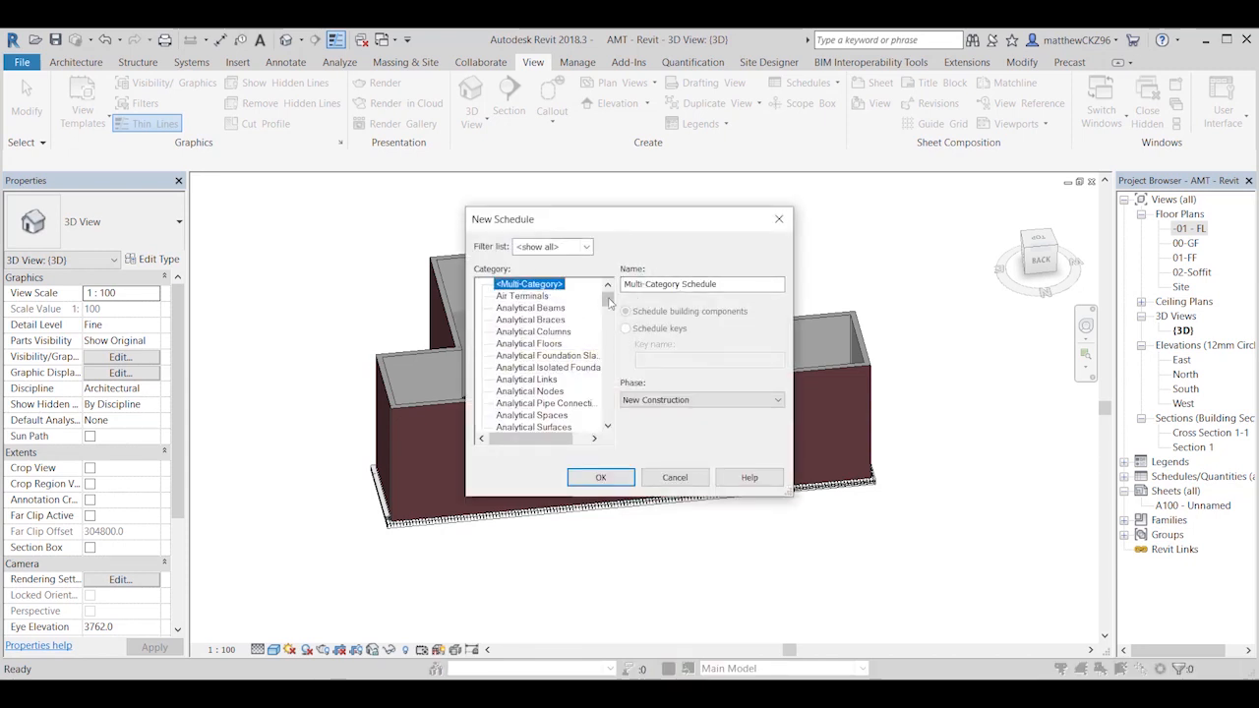
Step: Create a building component schedule for the Structural Rebar category, named Rebar Schedule, in the New Construction phase
{"action": "left_click_drag", "start_coordinate": [608, 300], "coordinate": [612, 392]}
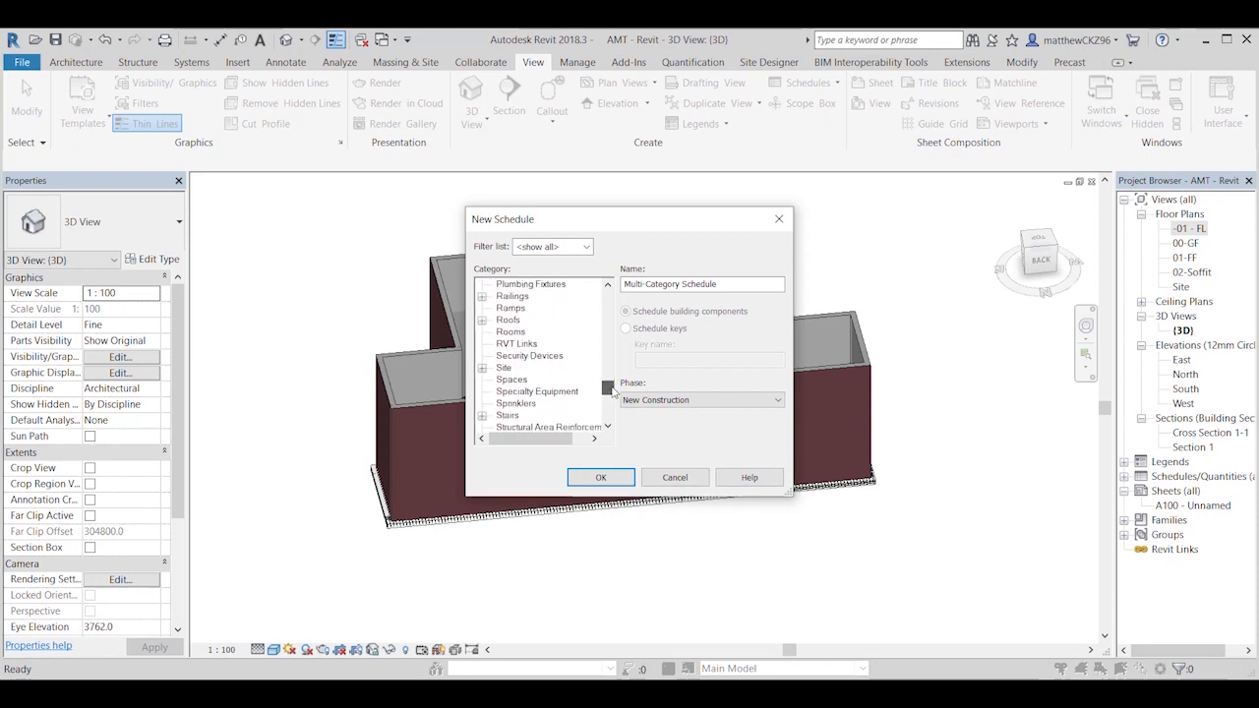
{"action": "scroll", "coordinate": [542, 403], "scroll_direction": "up", "scroll_amount": 2}
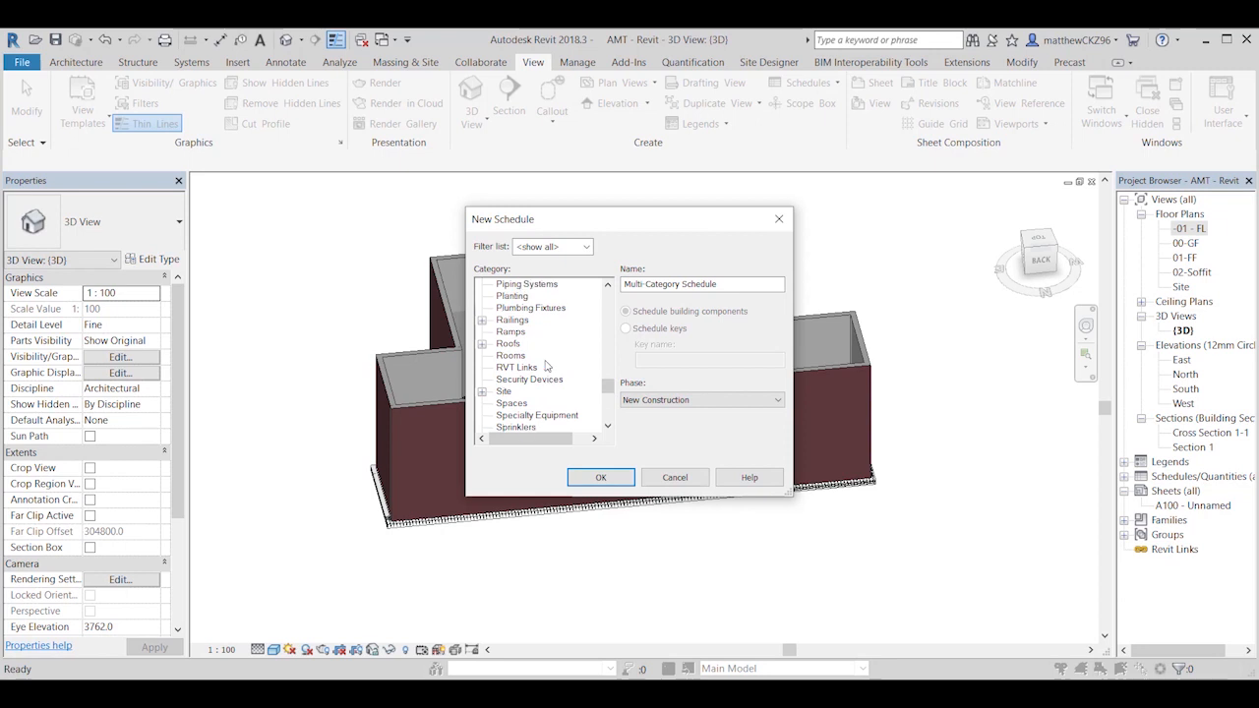
{"action": "scroll", "coordinate": [546, 365], "scroll_direction": "down", "scroll_amount": 3}
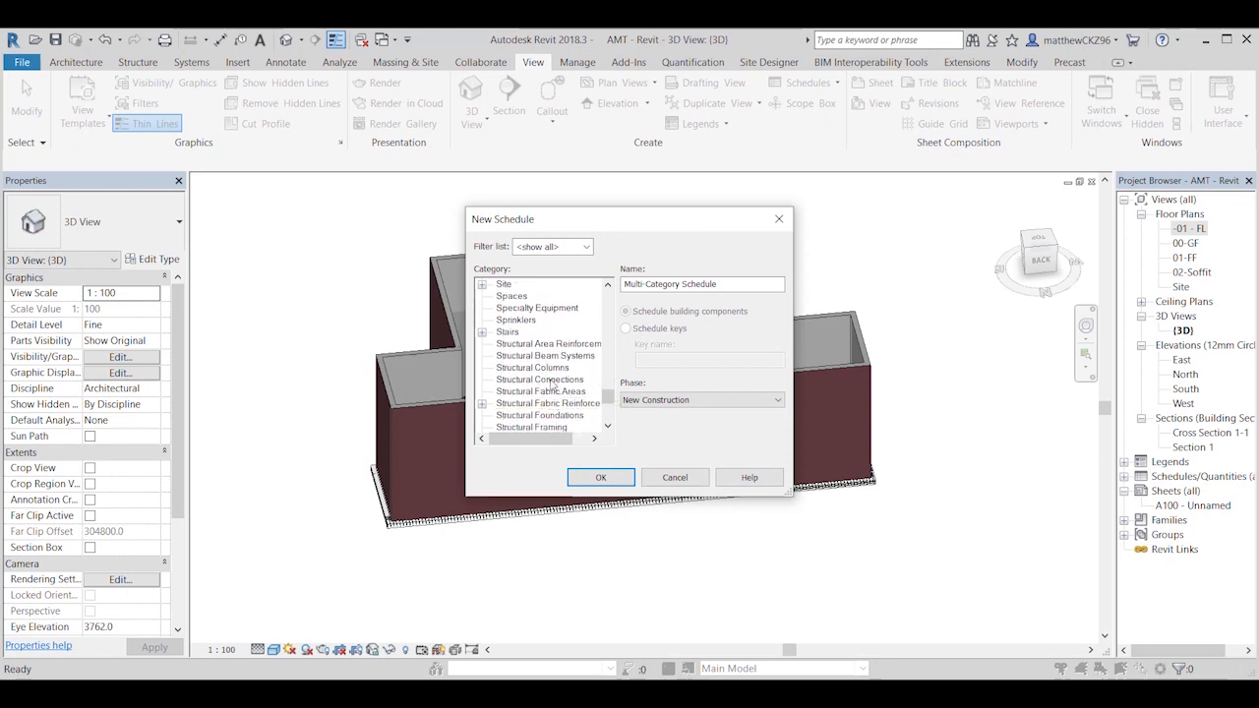
{"action": "scroll", "coordinate": [553, 381], "scroll_direction": "down", "scroll_amount": 1}
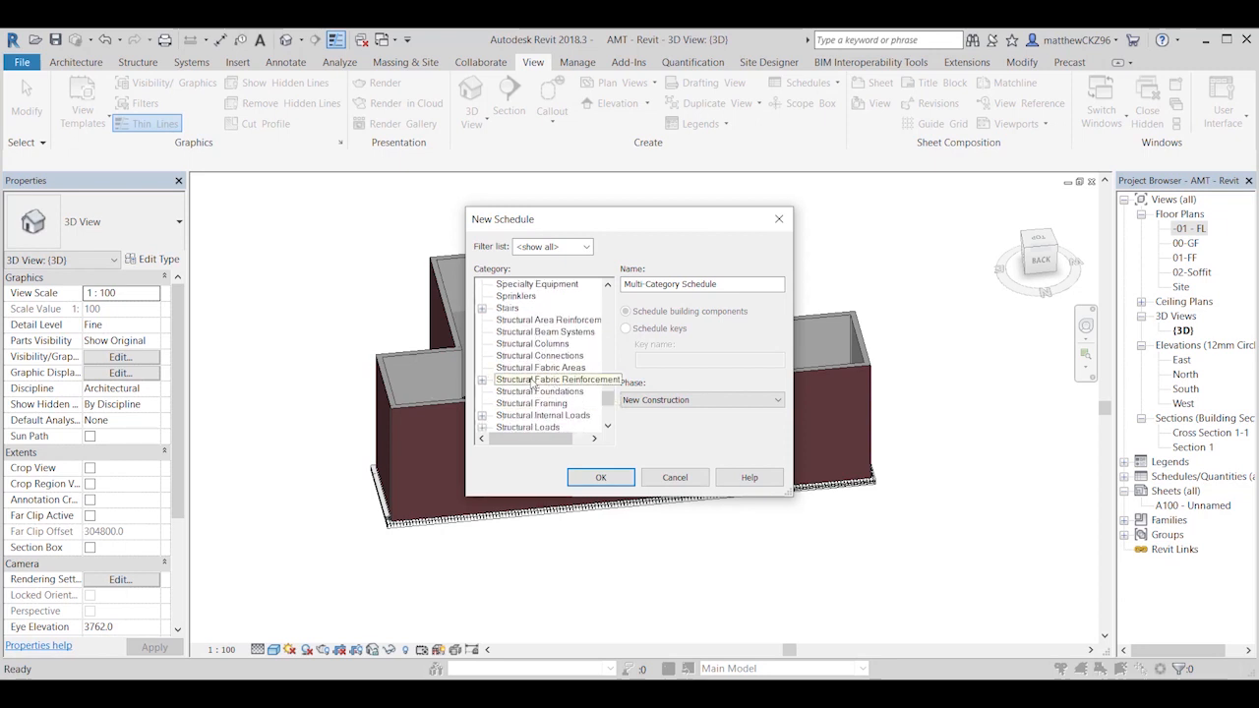
{"action": "scroll", "coordinate": [556, 372], "scroll_direction": "down", "scroll_amount": 2}
{"action": "scroll", "coordinate": [557, 377], "scroll_direction": "down", "scroll_amount": 2}
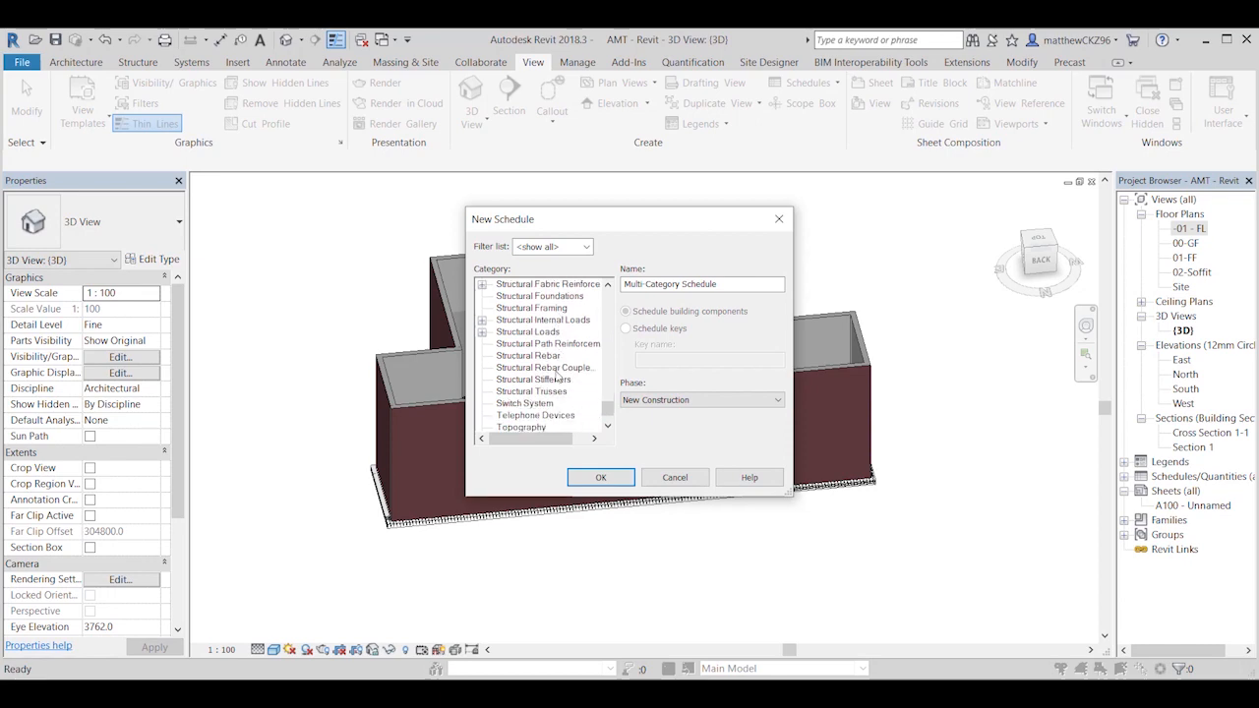
{"action": "left_click", "coordinate": [550, 357]}
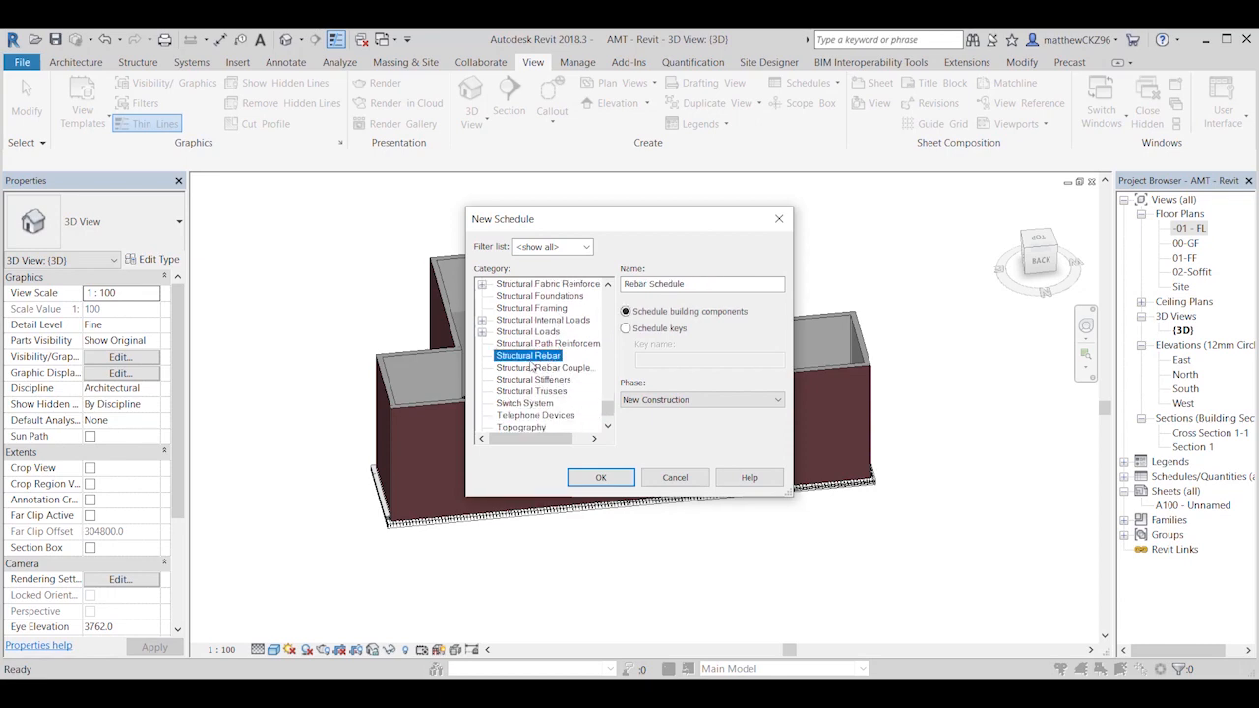
{"action": "left_click", "coordinate": [603, 478]}
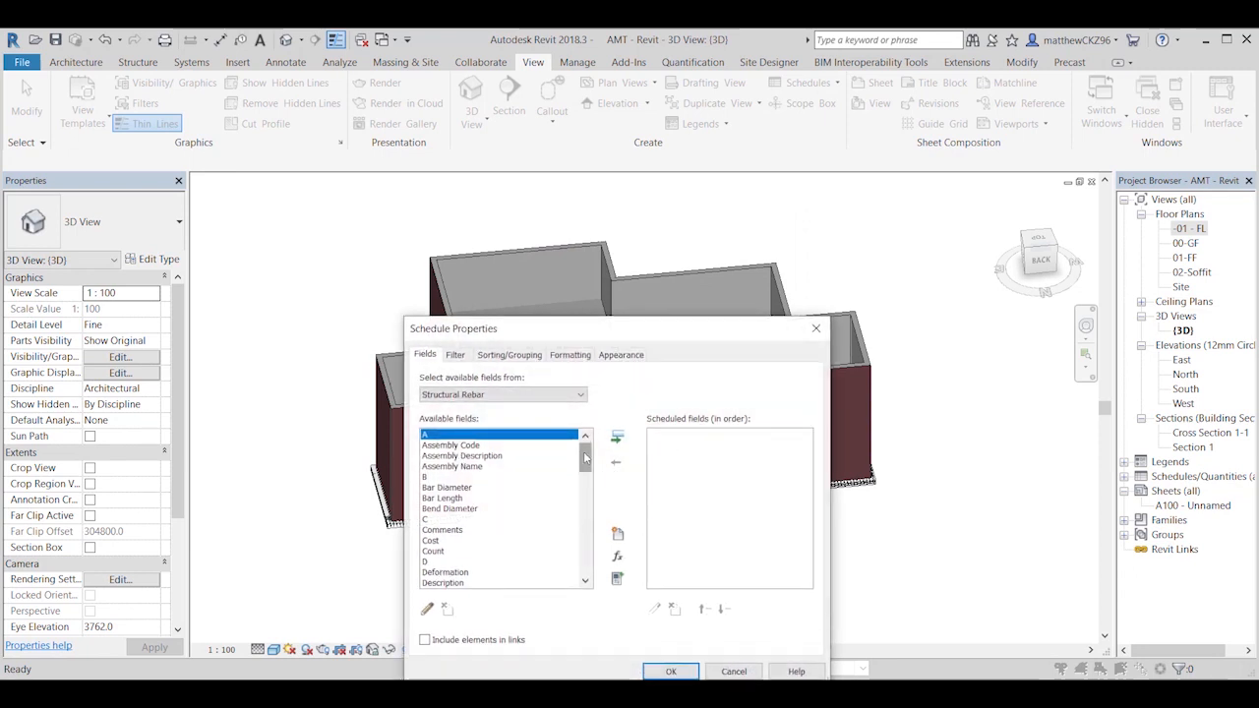
Step: Add the Rebar Number and Host Mark fields to the rebar schedule, in that order
{"action": "left_click_drag", "start_coordinate": [584, 457], "coordinate": [586, 544]}
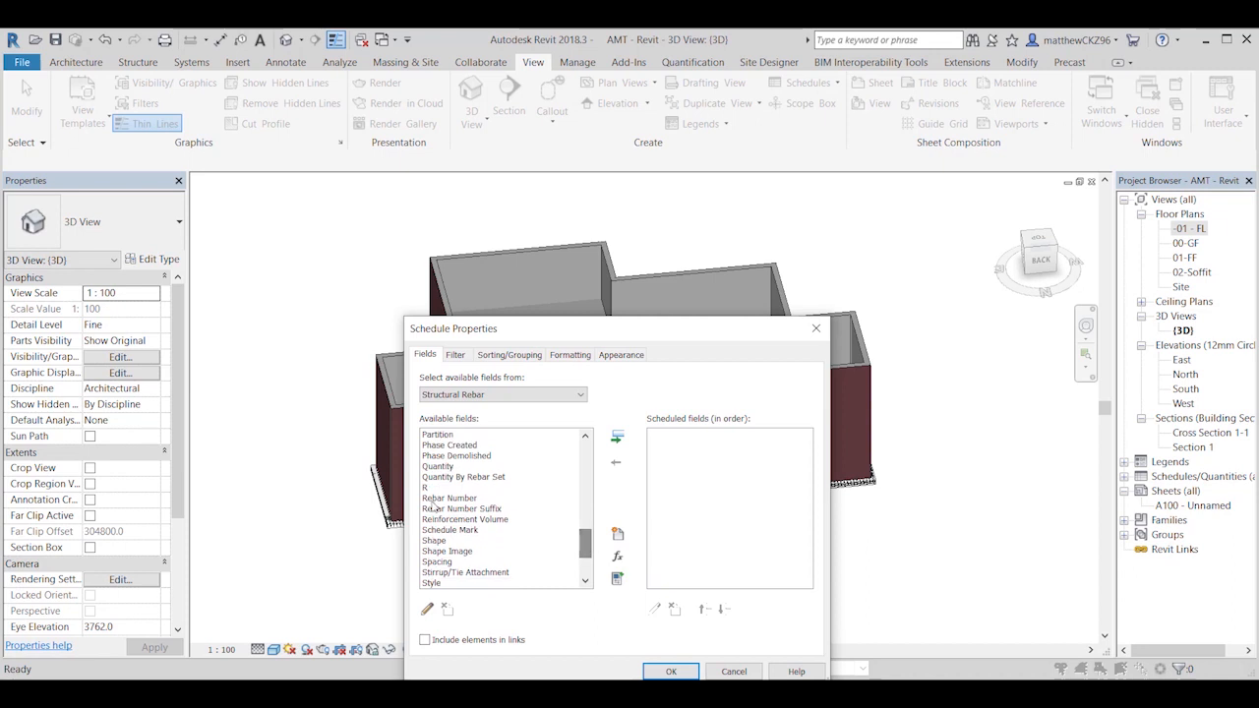
{"action": "left_click", "coordinate": [454, 499]}
{"action": "left_click", "coordinate": [615, 436]}
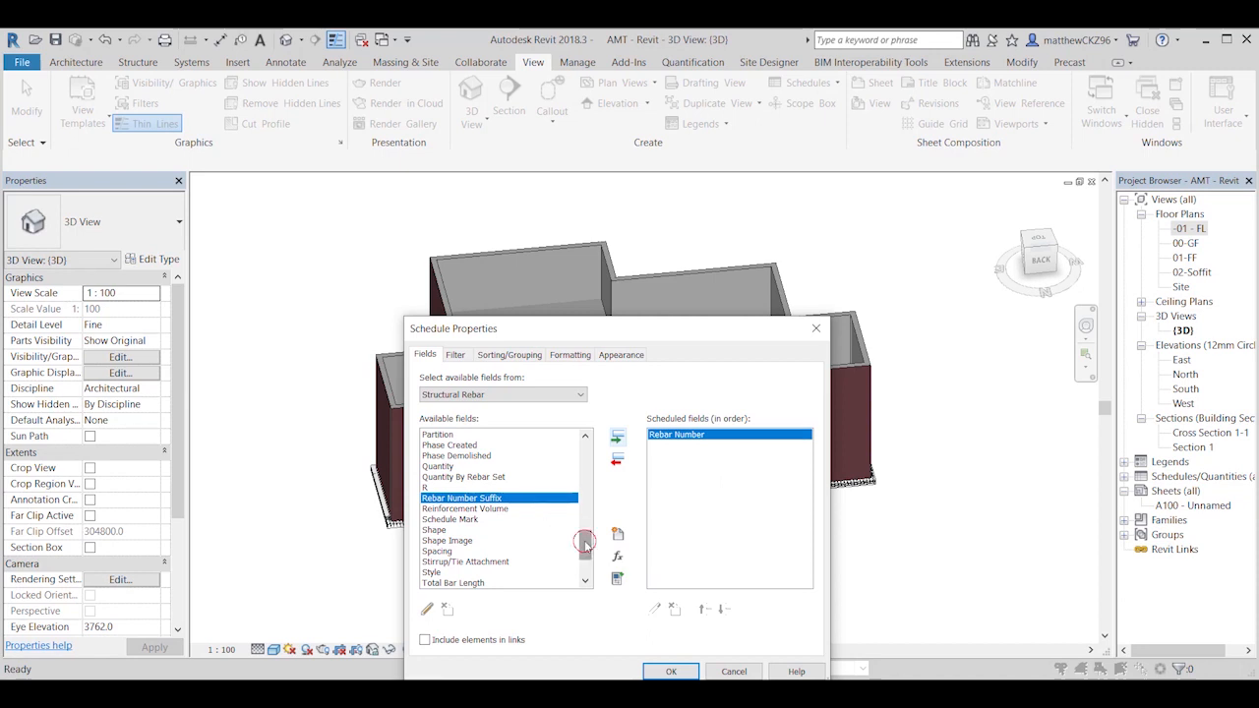
{"action": "left_click_drag", "start_coordinate": [585, 542], "coordinate": [595, 498]}
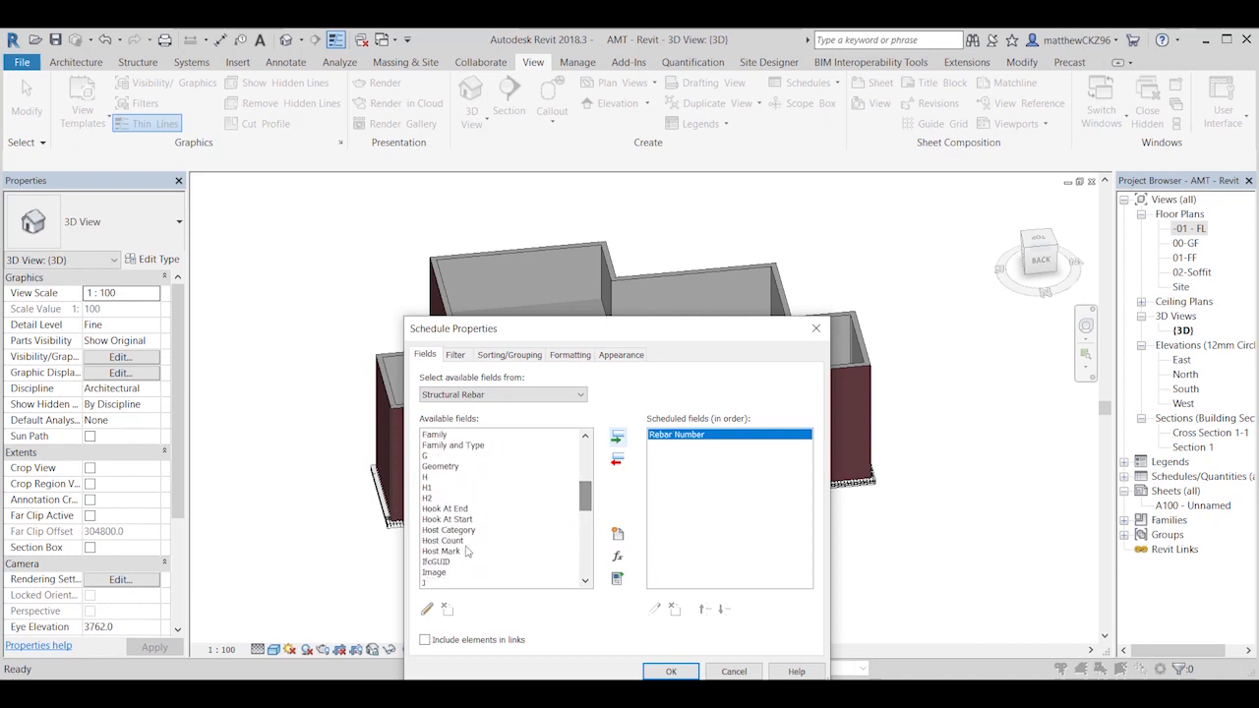
{"action": "left_click", "coordinate": [454, 552]}
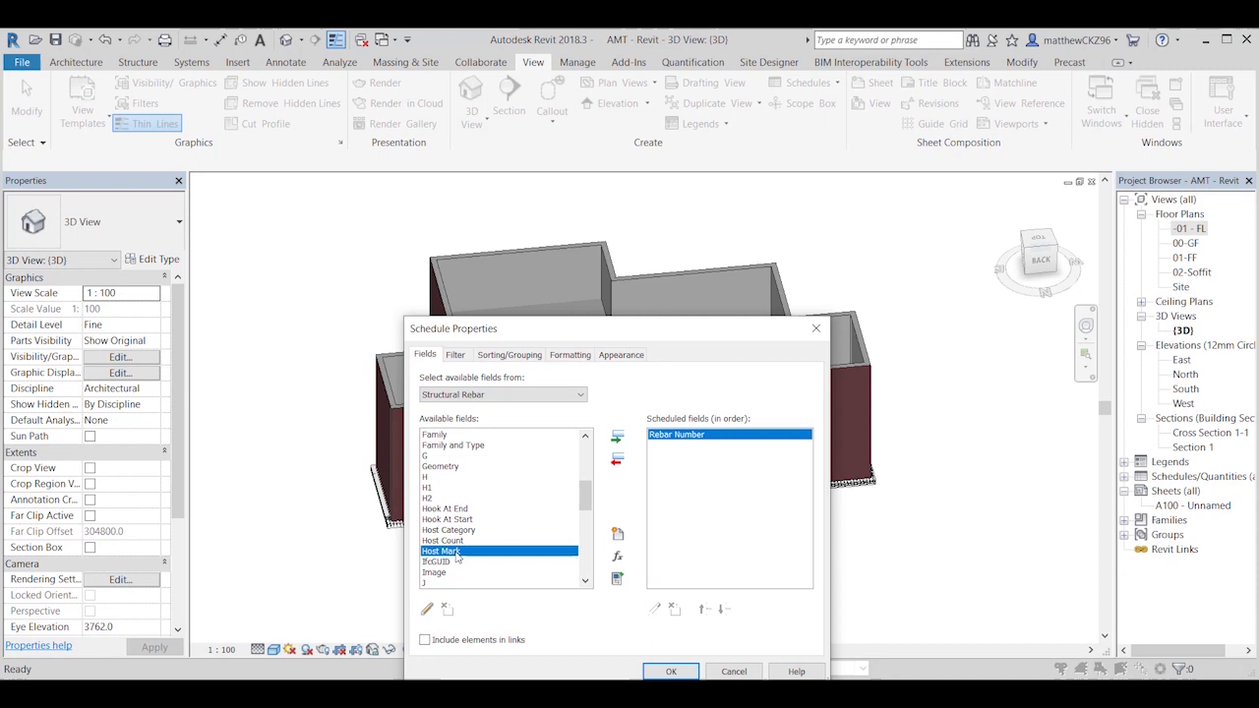
{"action": "left_click", "coordinate": [616, 438]}
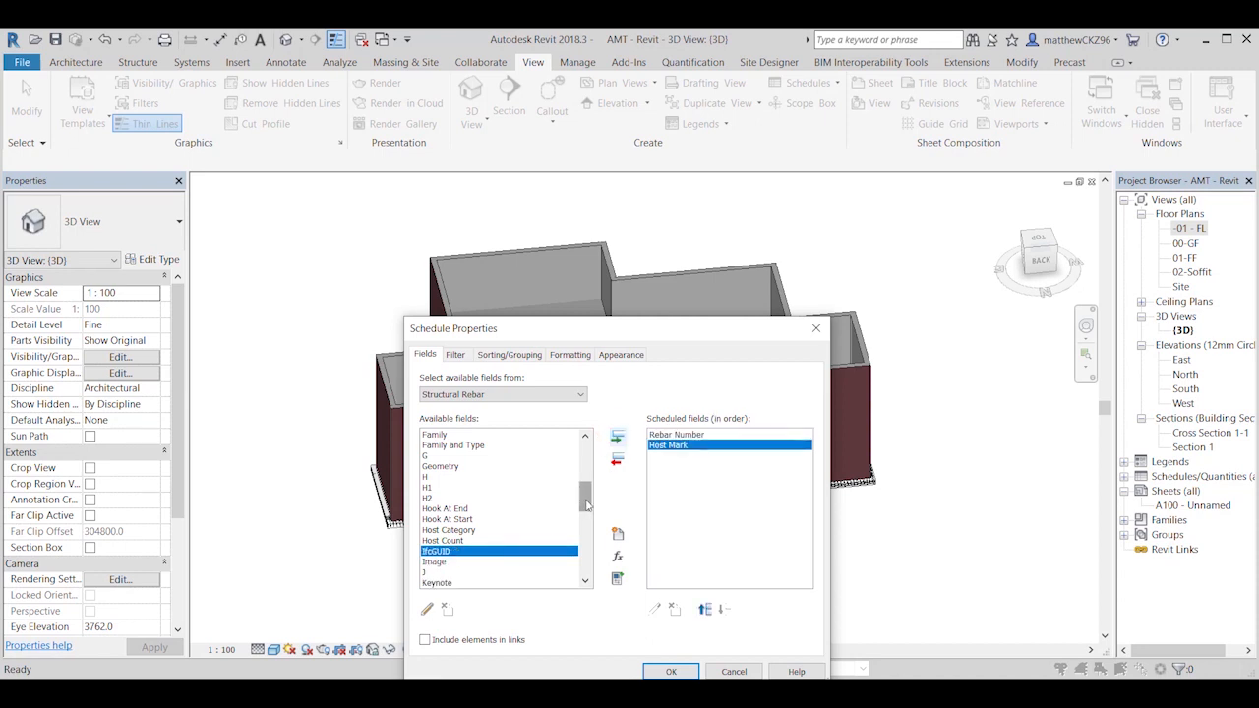
Step: Add Shape and Bar Length to the scheduled fields after Host Mark
{"action": "left_click_drag", "start_coordinate": [587, 504], "coordinate": [606, 557]}
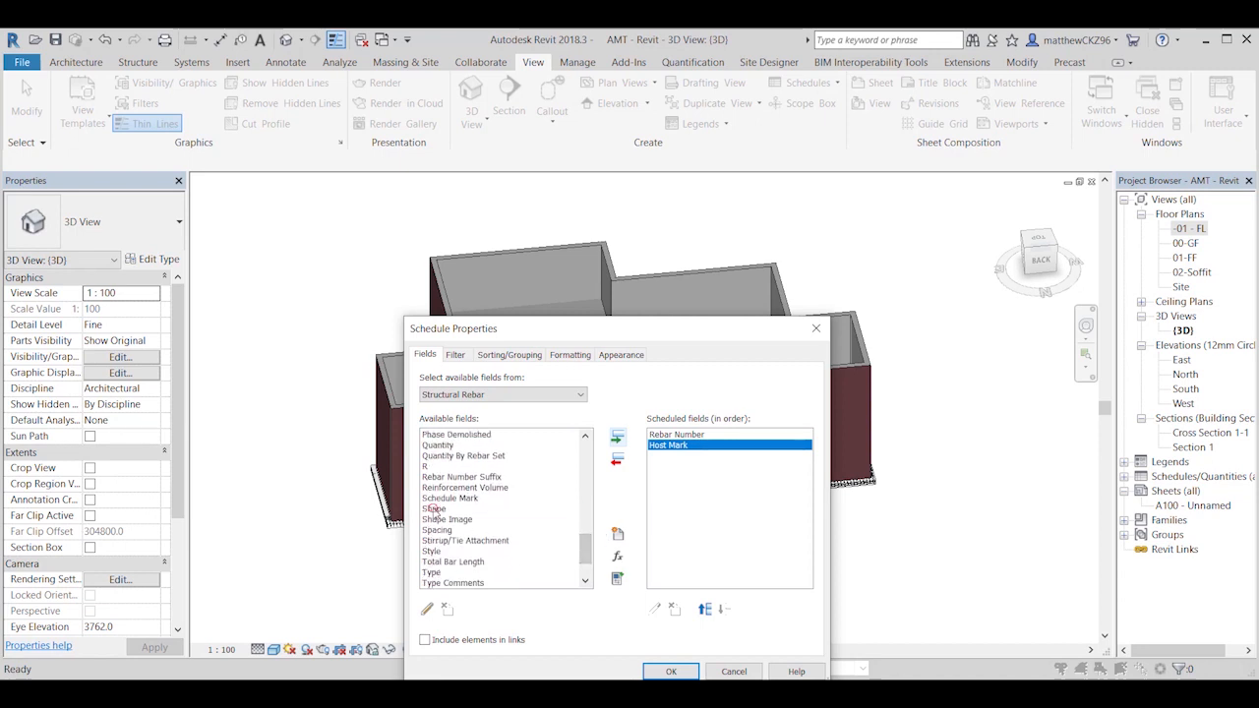
{"action": "left_click", "coordinate": [434, 509]}
{"action": "left_click", "coordinate": [616, 436]}
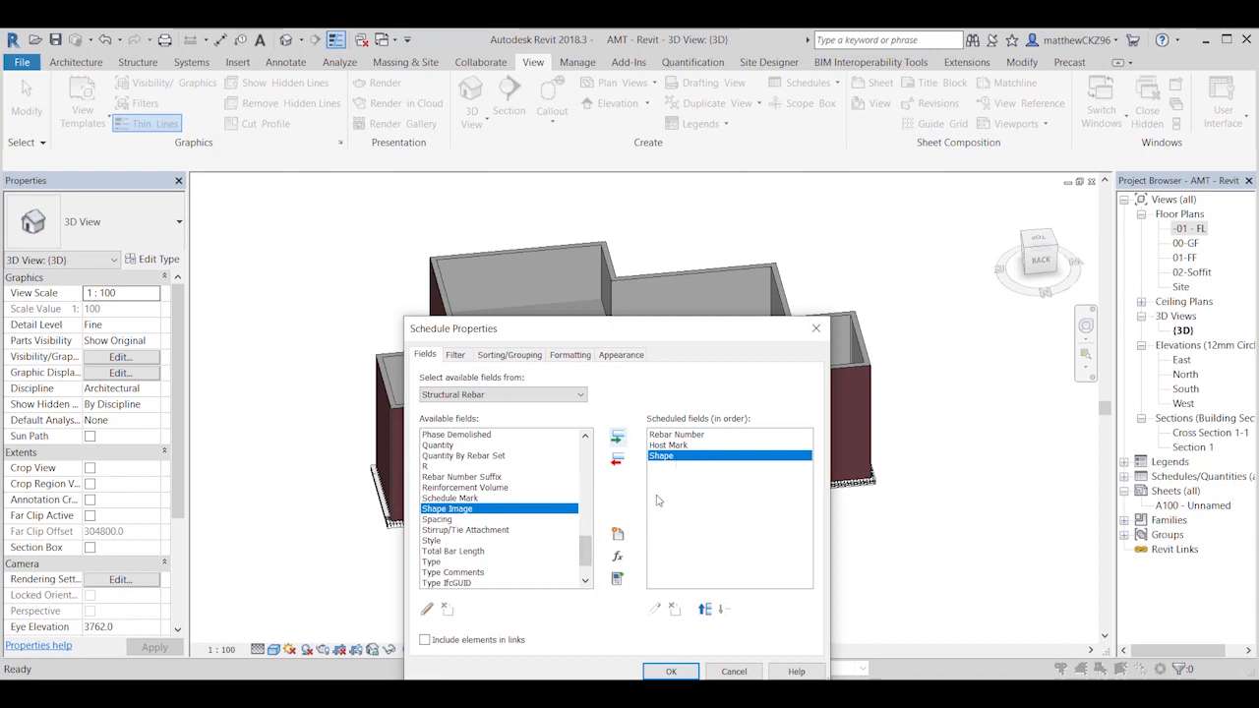
{"action": "left_click_drag", "start_coordinate": [585, 550], "coordinate": [585, 451]}
{"action": "left_click", "coordinate": [444, 498]}
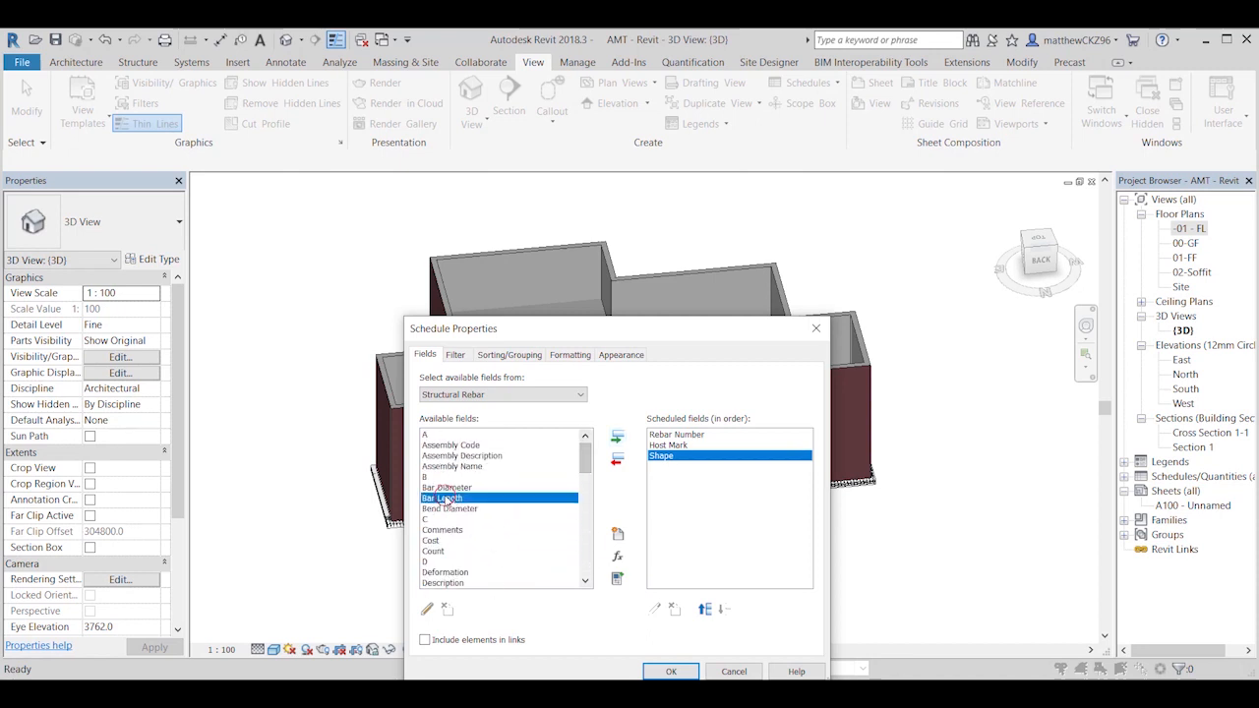
{"action": "left_click", "coordinate": [615, 437]}
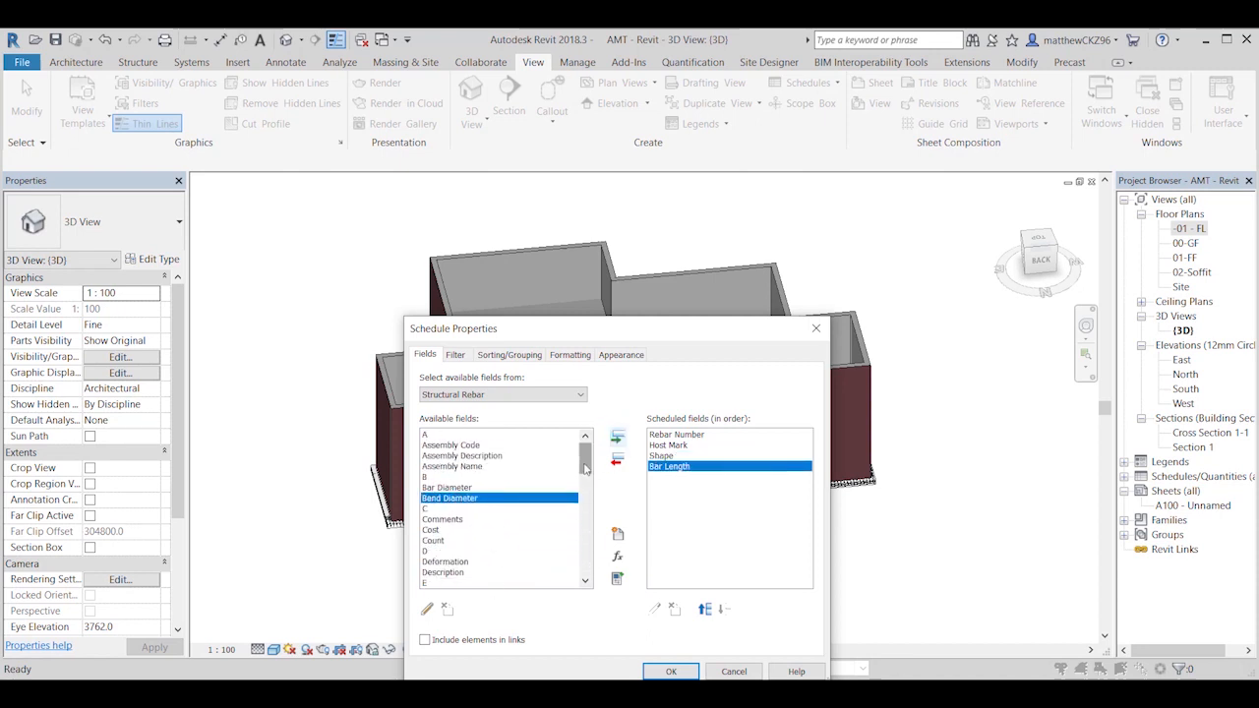
Step: Add the bar dimension fields A, B, C and D to the schedule after Bar Length
{"action": "mouse_move", "coordinate": [586, 466]}
{"action": "left_mouse_down"}
{"action": "mouse_move", "coordinate": [587, 480]}
{"action": "mouse_move", "coordinate": [586, 460]}
{"action": "left_mouse_up"}
{"action": "left_click", "coordinate": [425, 436]}
{"action": "left_click", "coordinate": [615, 438]}
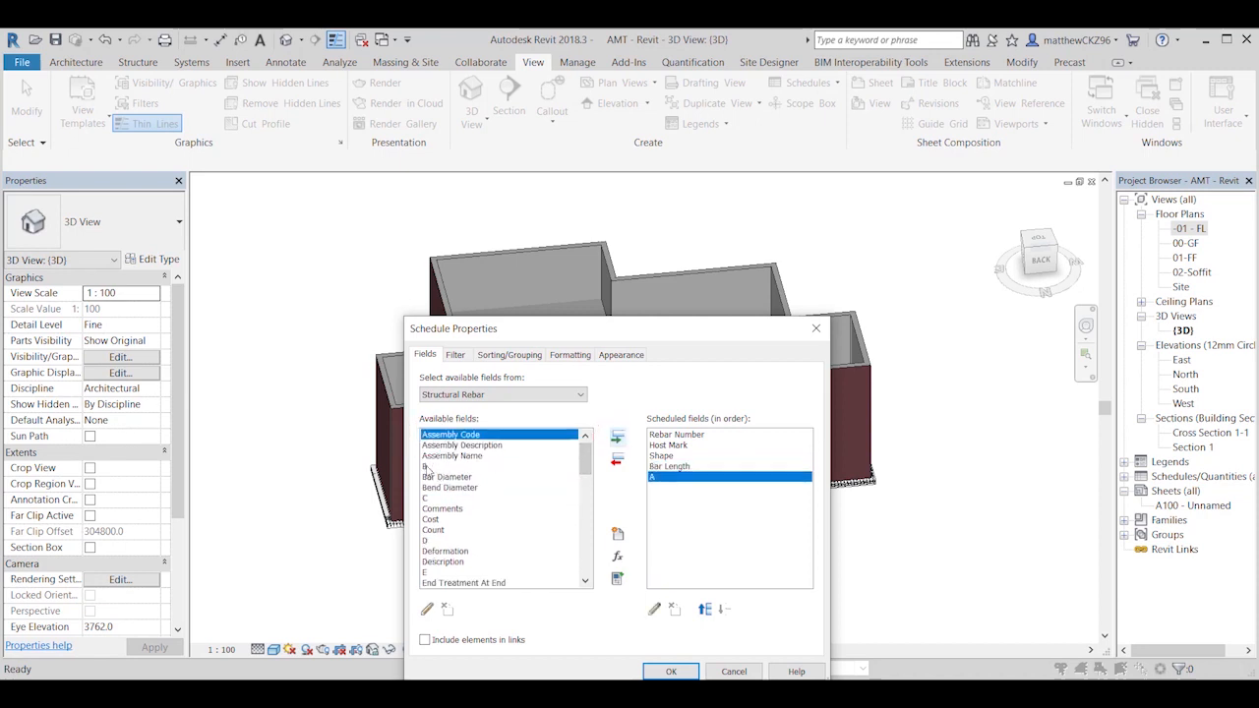
{"action": "left_click", "coordinate": [425, 466]}
{"action": "left_click", "coordinate": [616, 437]}
{"action": "left_click_drag", "start_coordinate": [587, 468], "coordinate": [590, 476]}
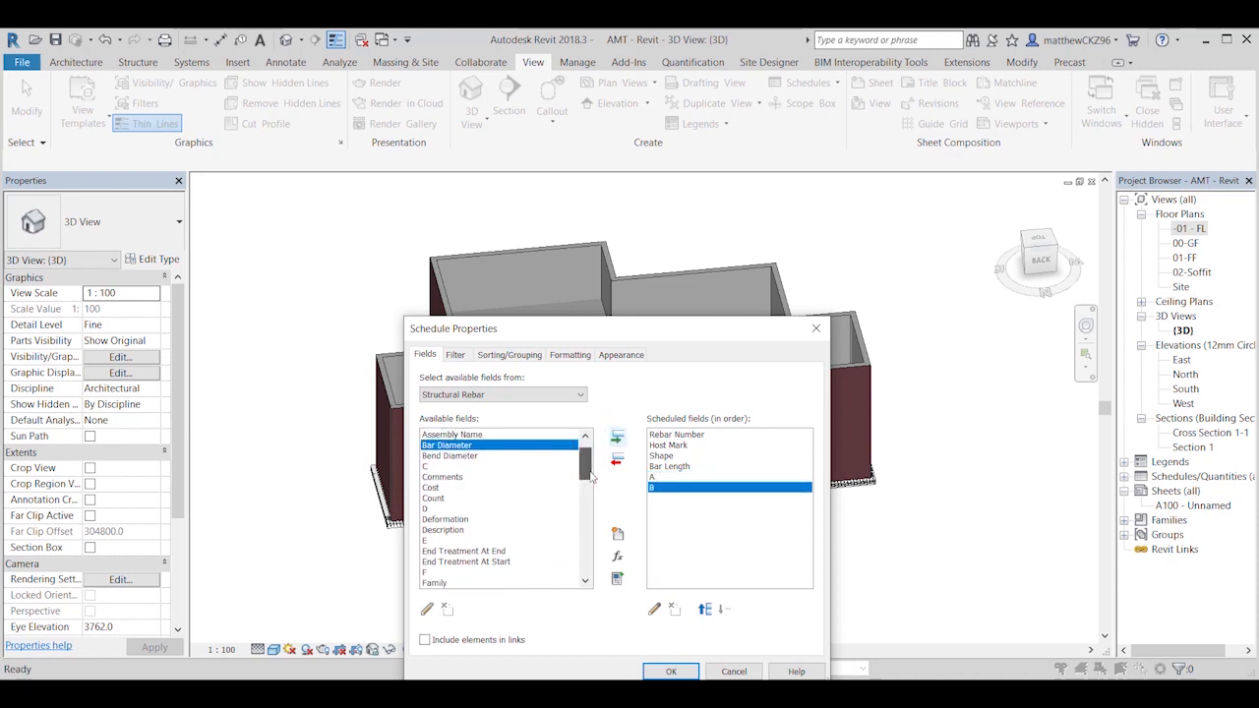
{"action": "left_click", "coordinate": [425, 466]}
{"action": "left_click", "coordinate": [616, 438]}
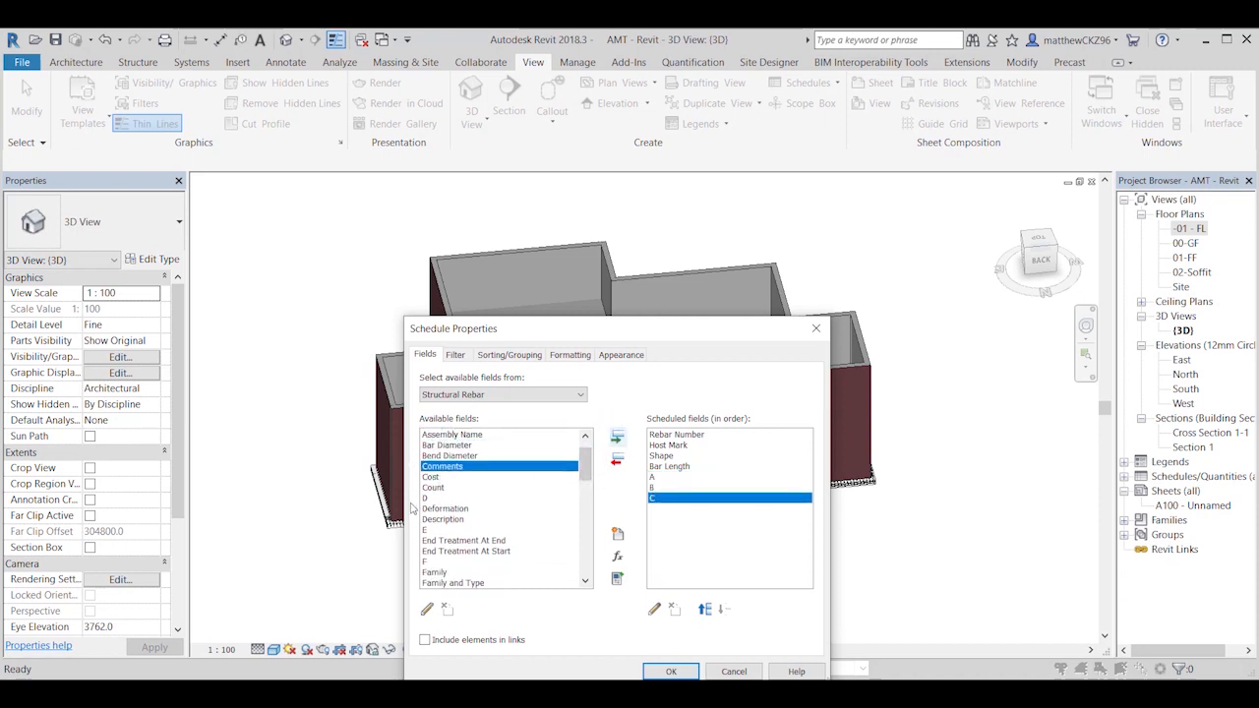
{"action": "left_click", "coordinate": [424, 498]}
{"action": "left_click", "coordinate": [616, 437]}
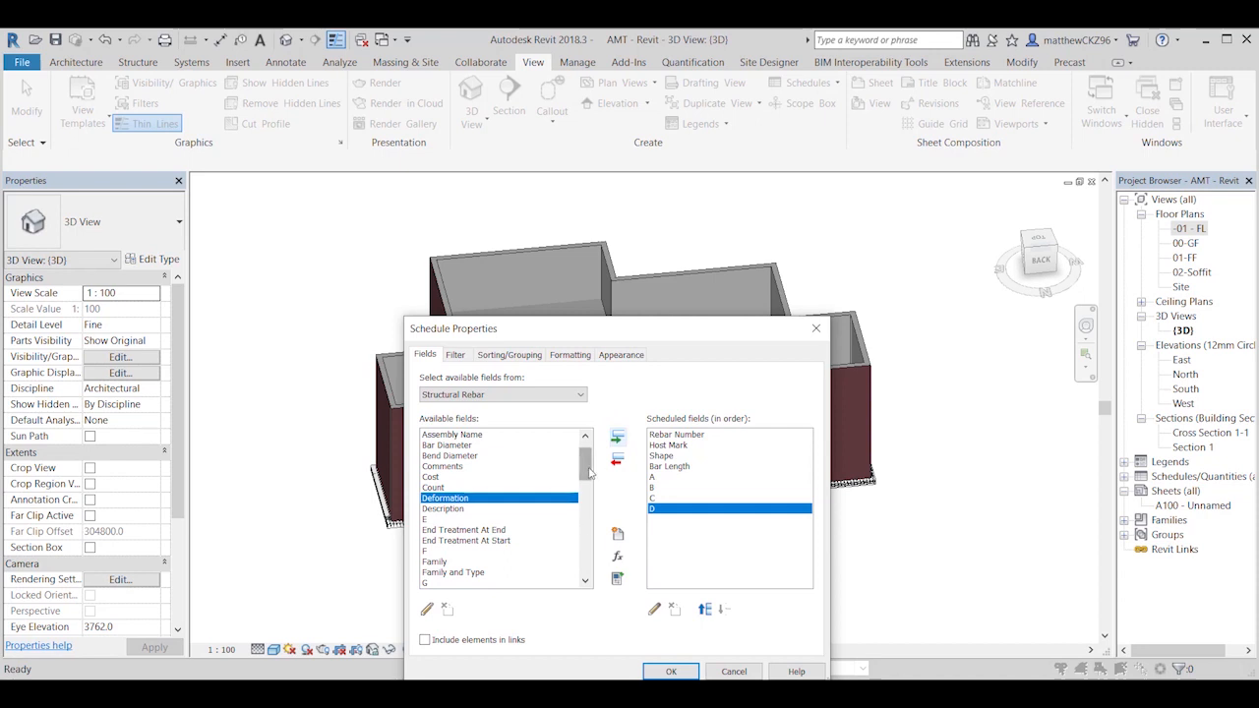
Step: Add Quantity and Total Bar Length, order Total Bar Length ahead of Quantity, and generate the schedule
{"action": "left_click_drag", "start_coordinate": [590, 474], "coordinate": [581, 537]}
{"action": "left_click", "coordinate": [438, 508]}
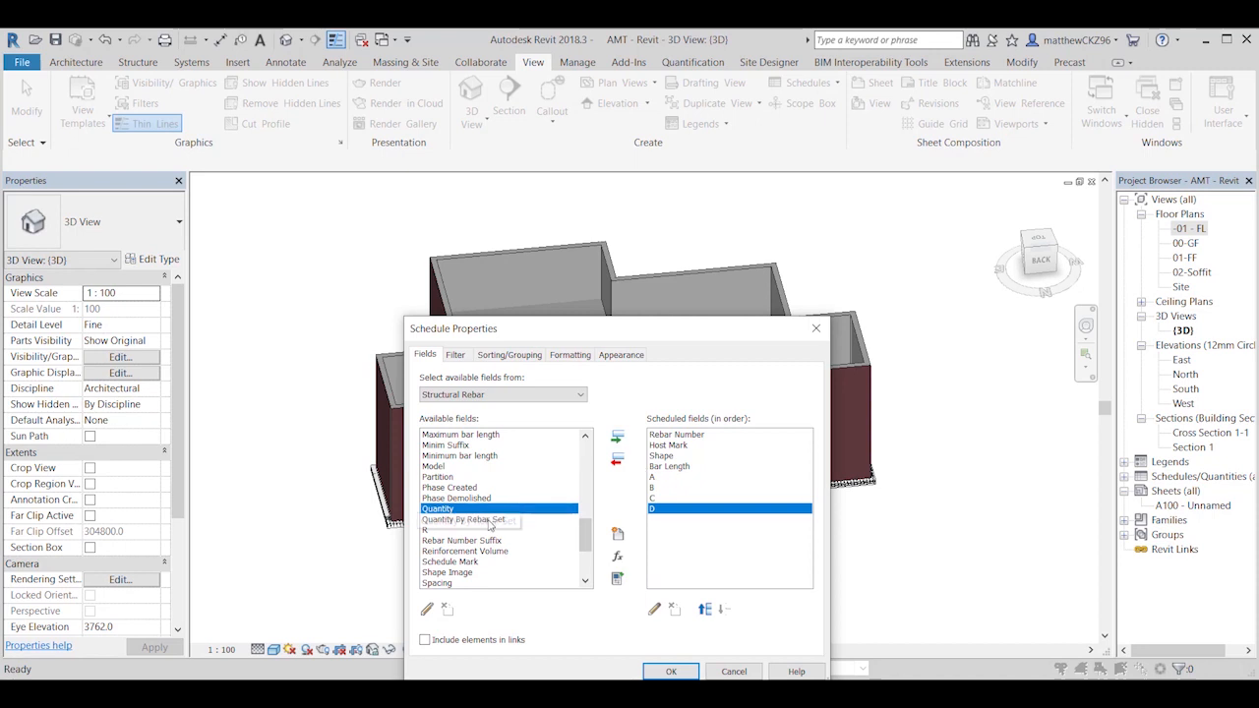
{"action": "left_click", "coordinate": [617, 435]}
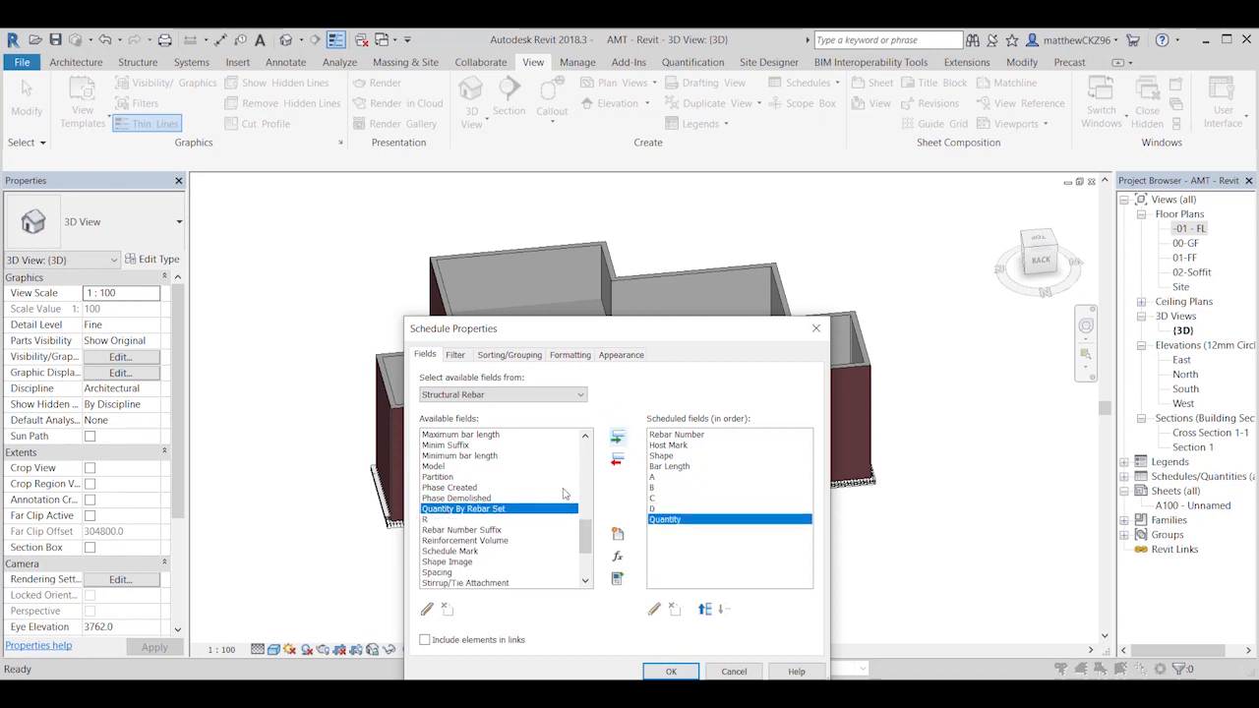
{"action": "mouse_move", "coordinate": [585, 537]}
{"action": "left_mouse_down"}
{"action": "mouse_move", "coordinate": [587, 515]}
{"action": "mouse_move", "coordinate": [597, 557]}
{"action": "left_mouse_up"}
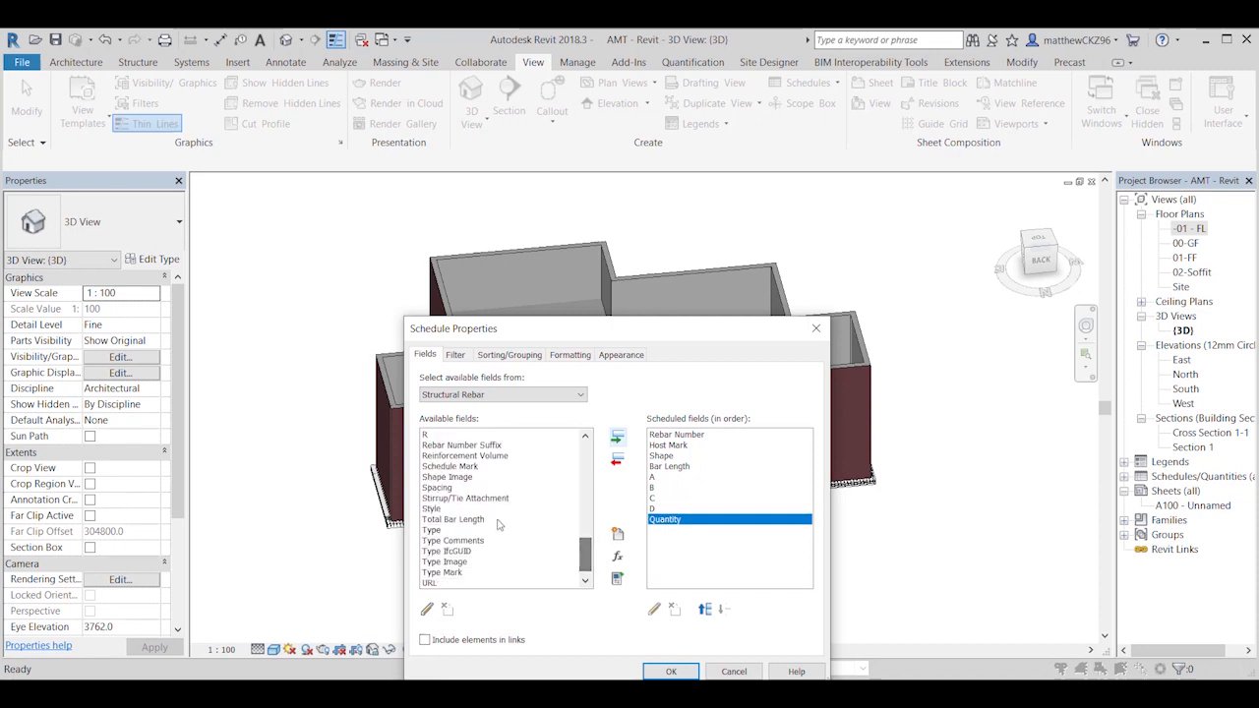
{"action": "left_click", "coordinate": [454, 518]}
{"action": "left_click", "coordinate": [616, 435]}
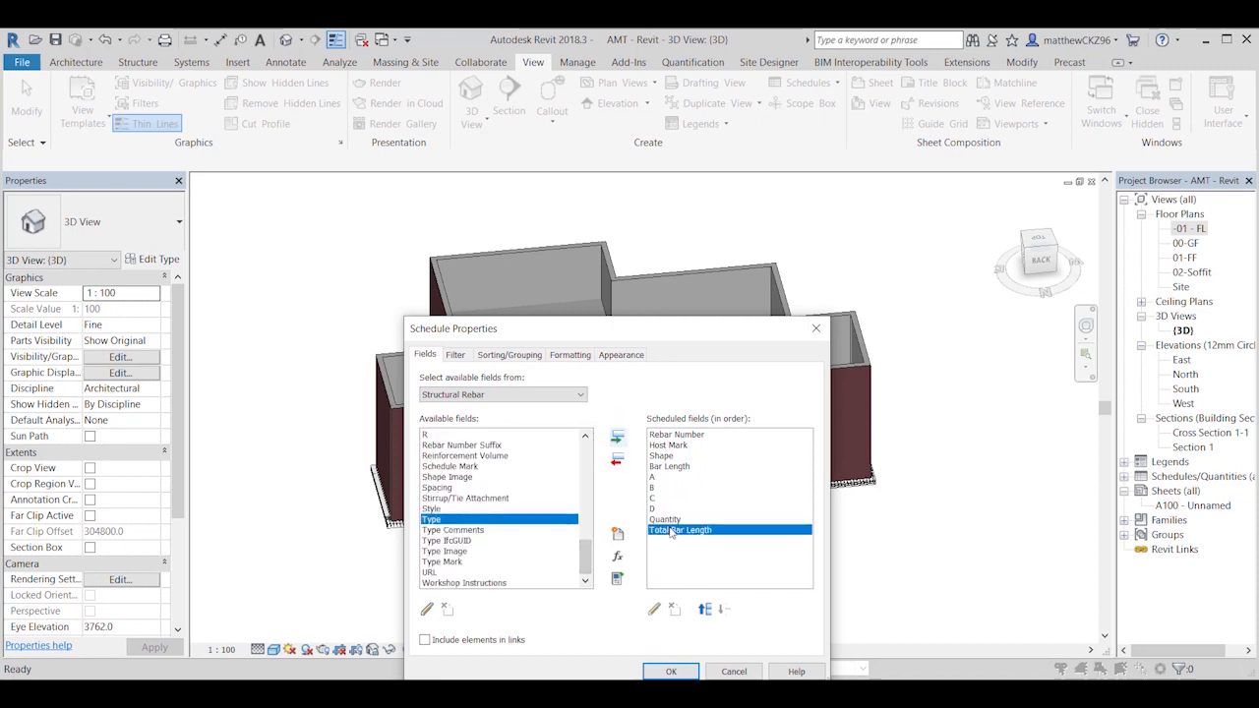
{"action": "left_click", "coordinate": [704, 609]}
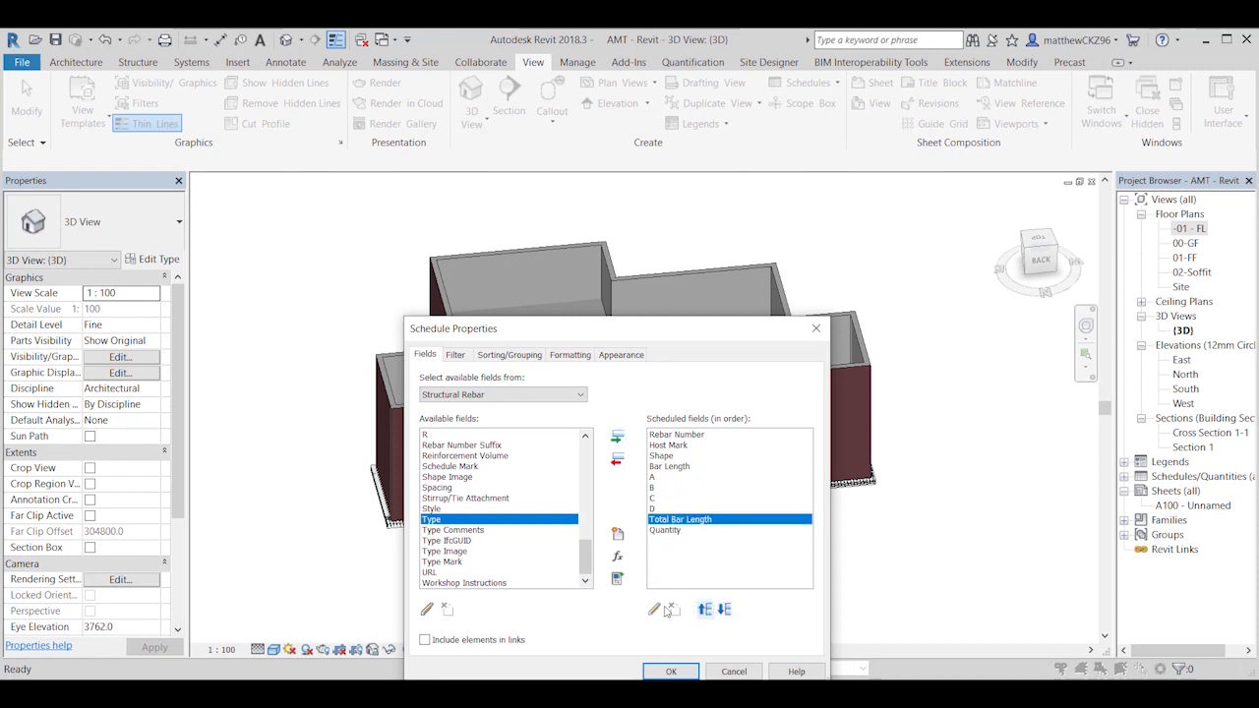
{"action": "left_click", "coordinate": [669, 671]}
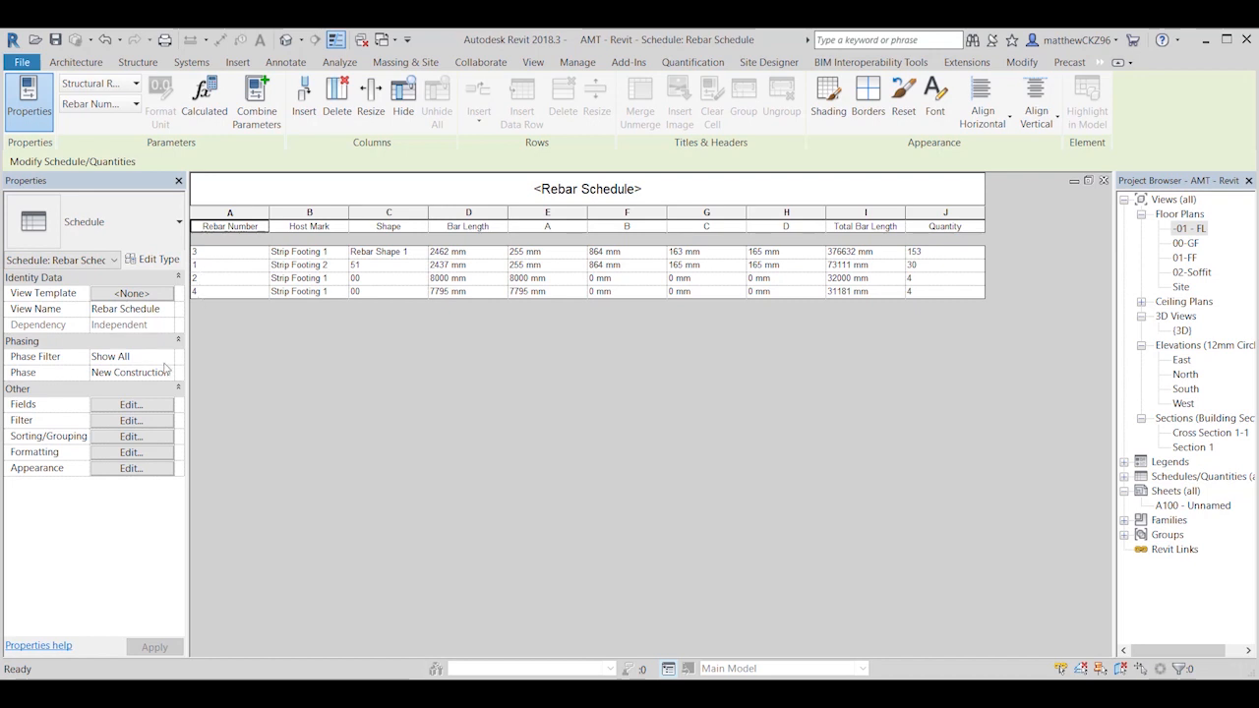
Step: Sort the rebar schedule by Rebar Number in ascending order
{"action": "left_click", "coordinate": [145, 406]}
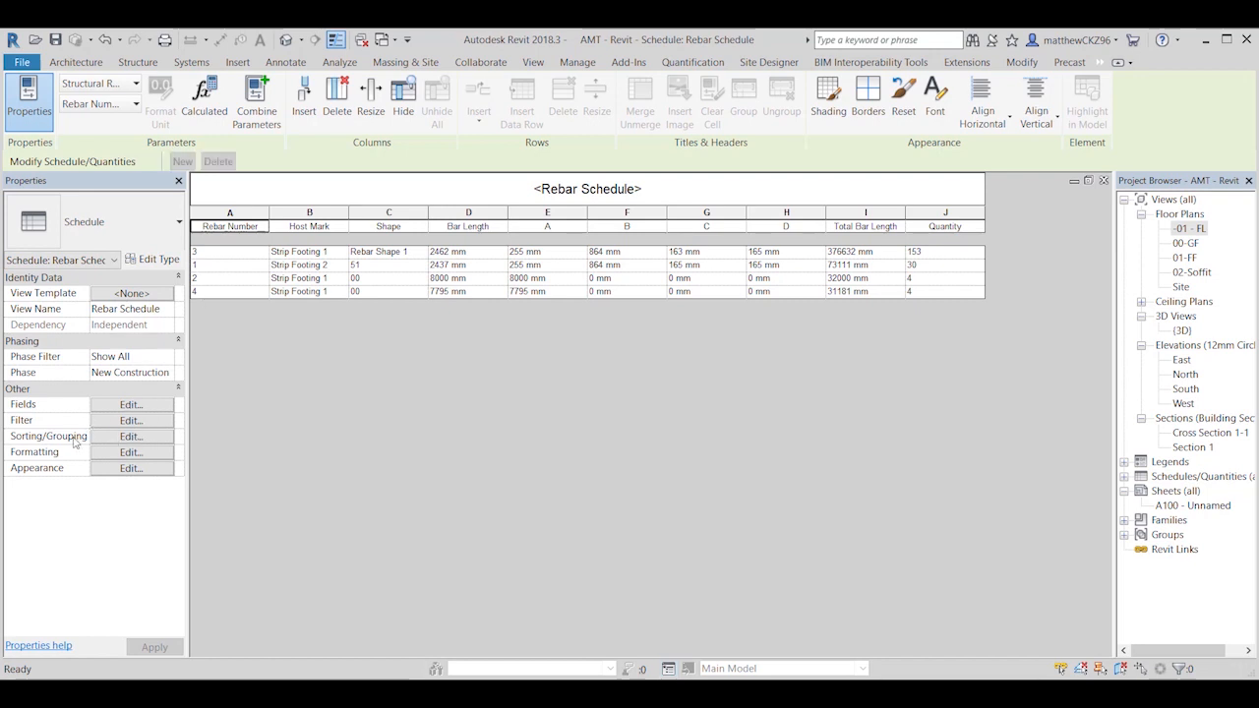
{"action": "left_click", "coordinate": [130, 438]}
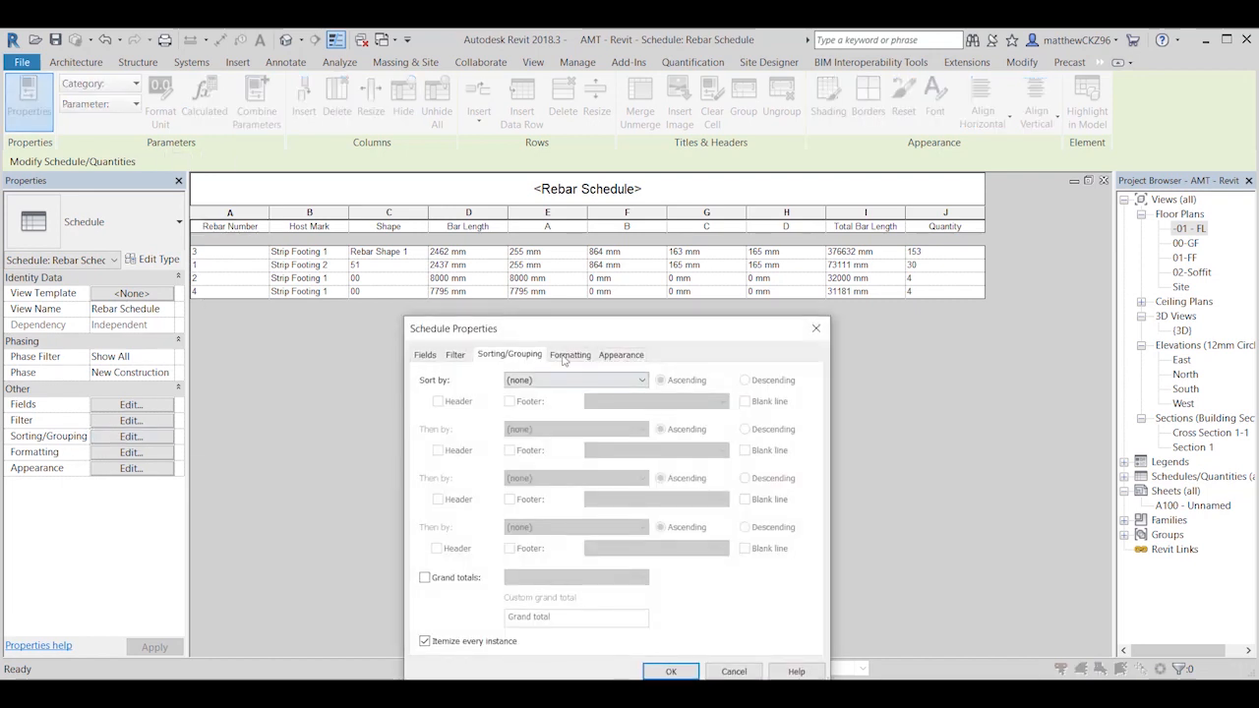
{"action": "left_click", "coordinate": [588, 384]}
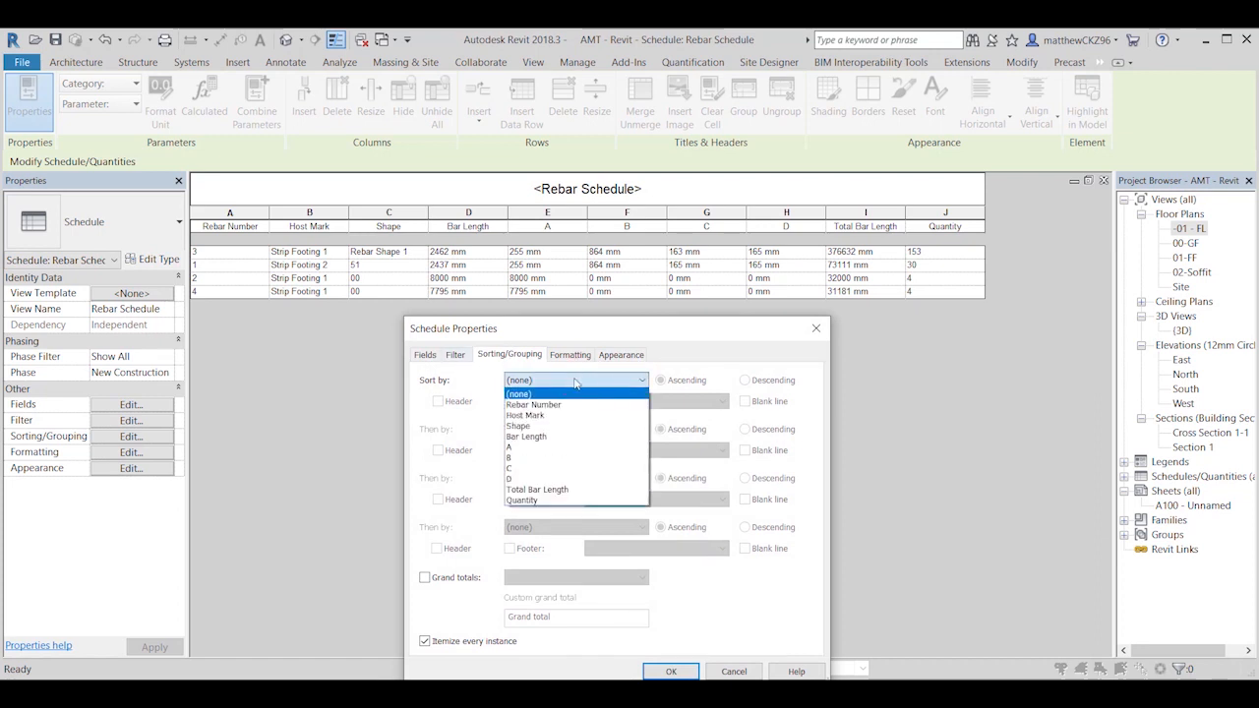
{"action": "left_click", "coordinate": [541, 407]}
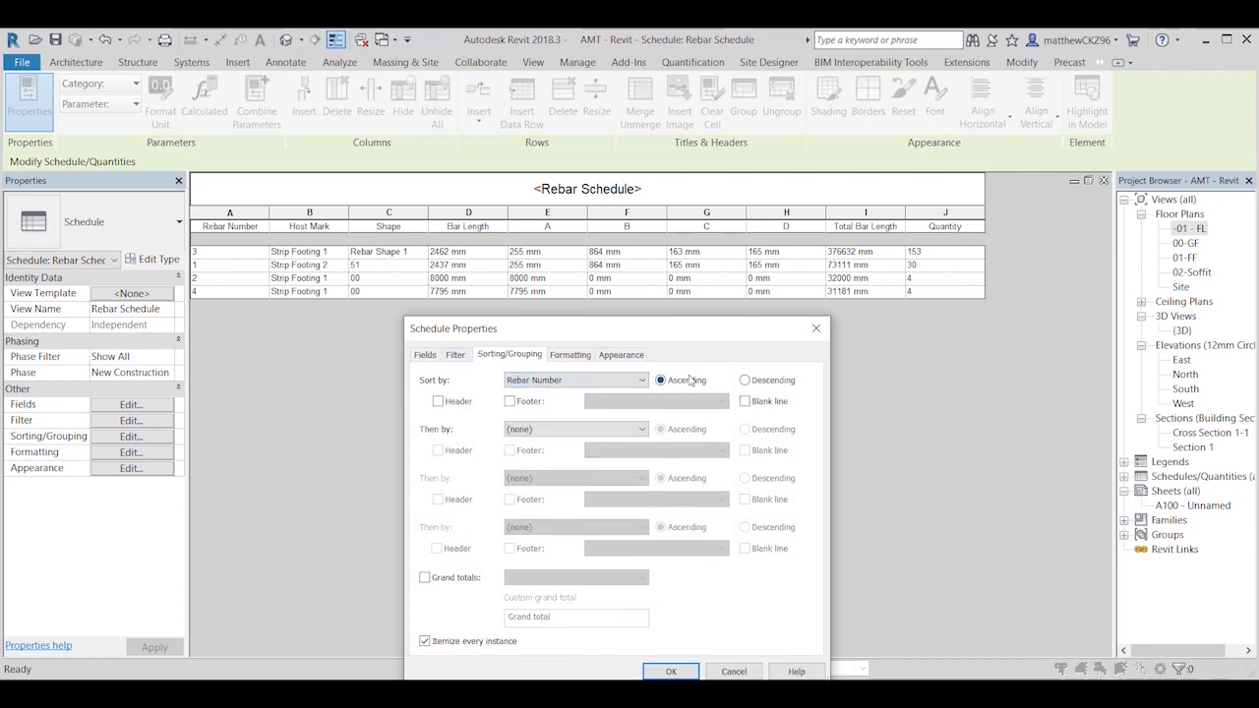
{"action": "left_click", "coordinate": [670, 670]}
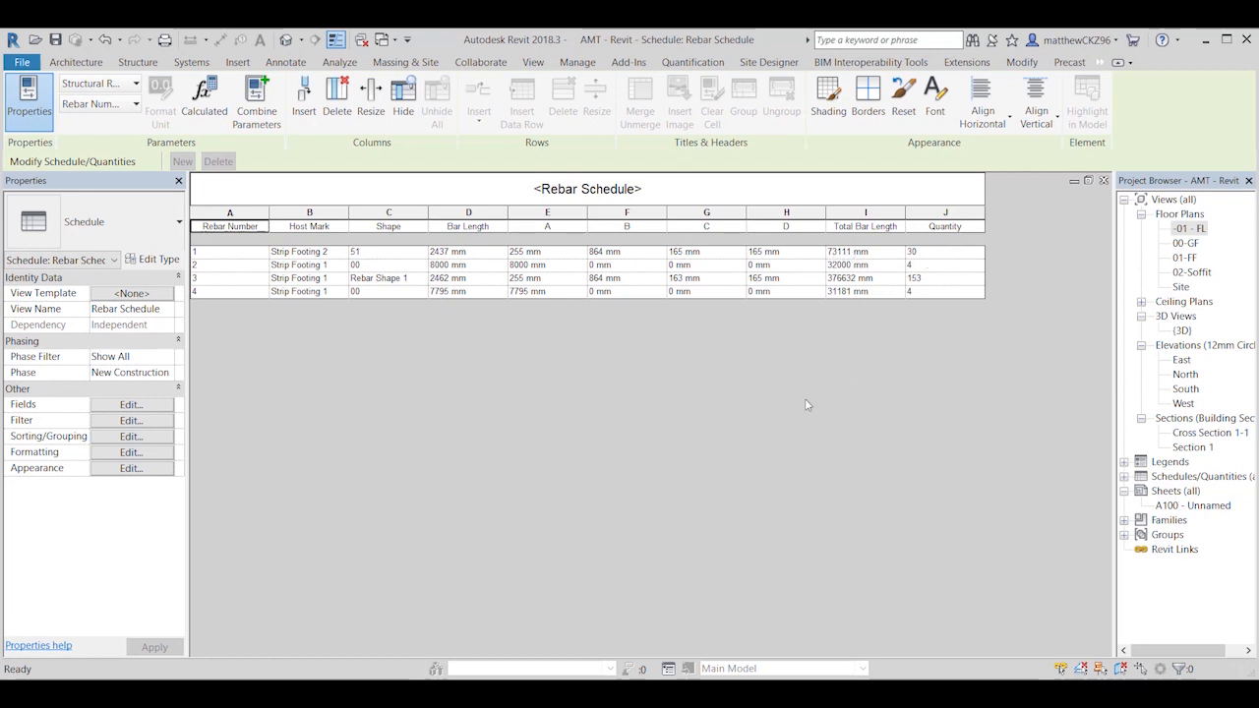
Step: Highlight the schedule's Rebar Shape 1 entry in the model, showing its stirrup set in the -01 - FL floor plan
{"action": "left_click", "coordinate": [387, 283]}
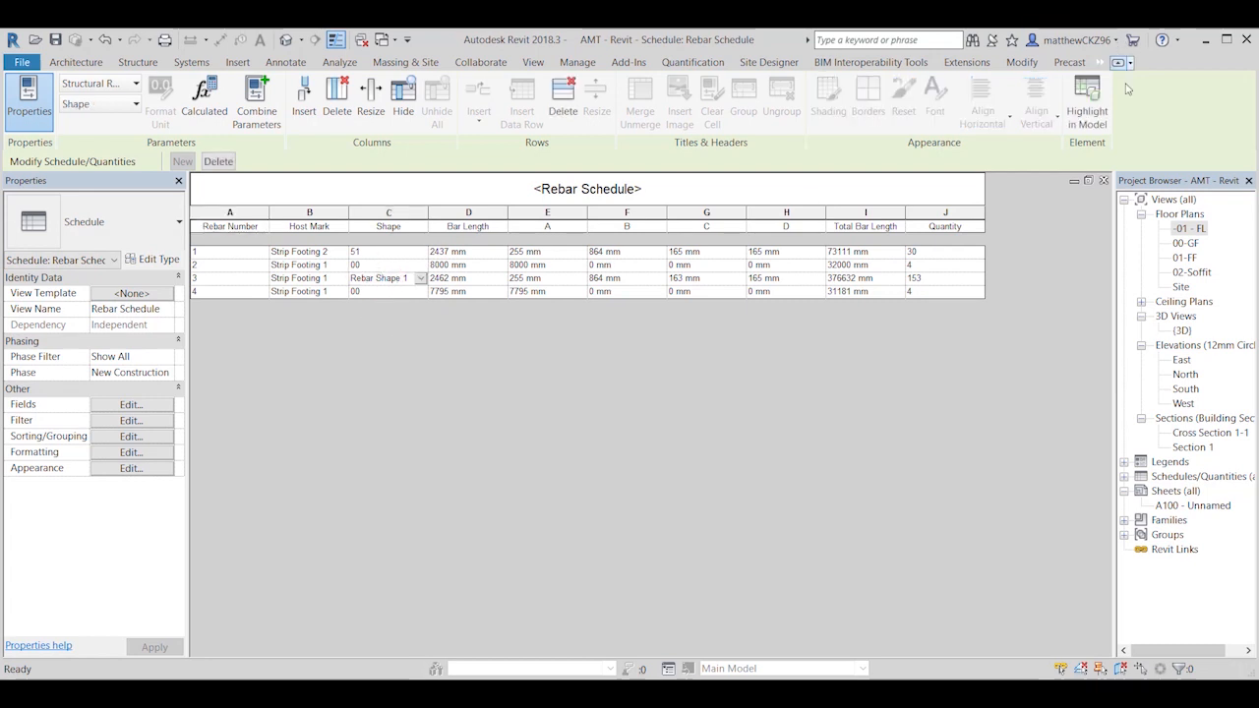
{"action": "left_click", "coordinate": [1084, 114]}
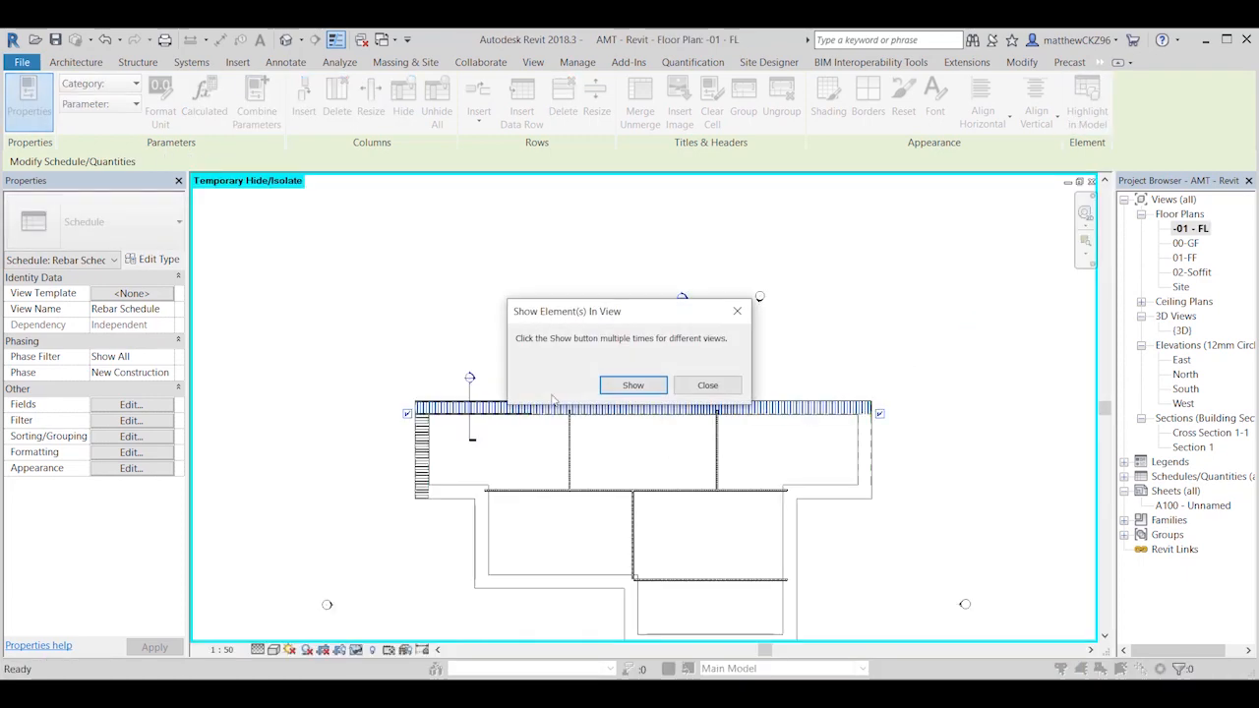
{"action": "left_click", "coordinate": [695, 386]}
{"action": "scroll", "coordinate": [432, 413], "scroll_direction": "up", "scroll_amount": 5}
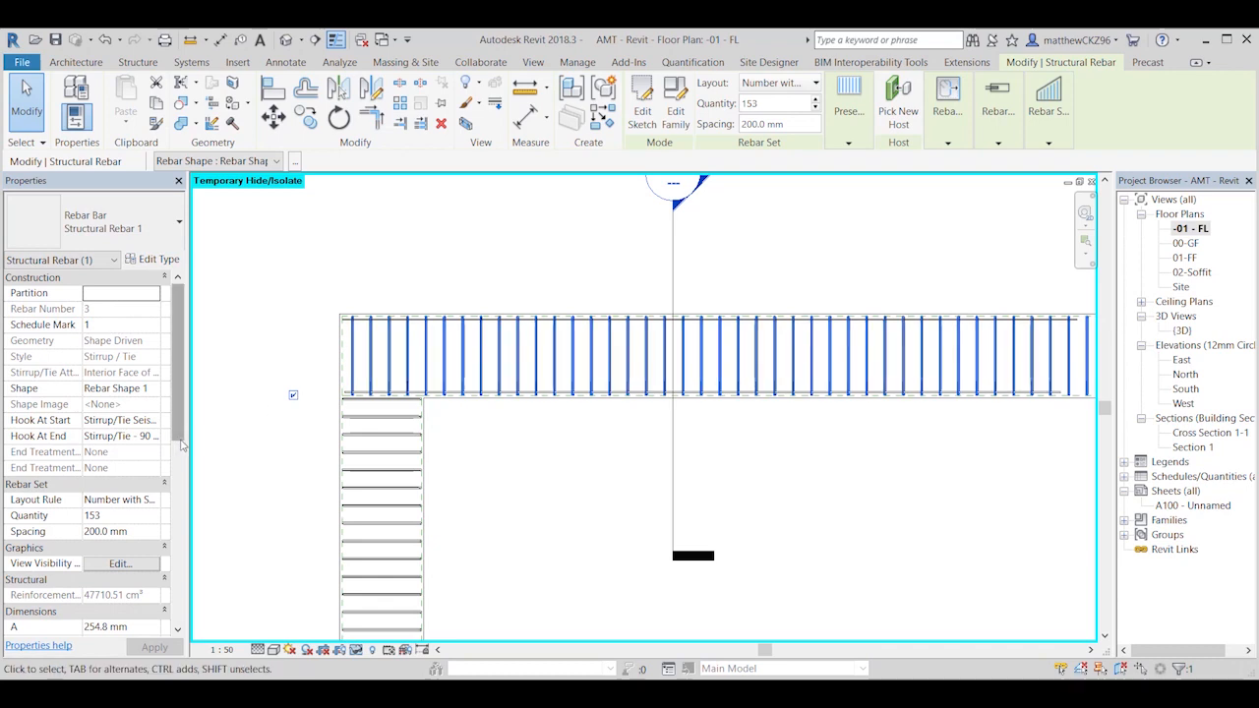
Step: Change the highlighted stirrup set's shape to 51 and reopen the Rebar Schedule
{"action": "left_click", "coordinate": [157, 390]}
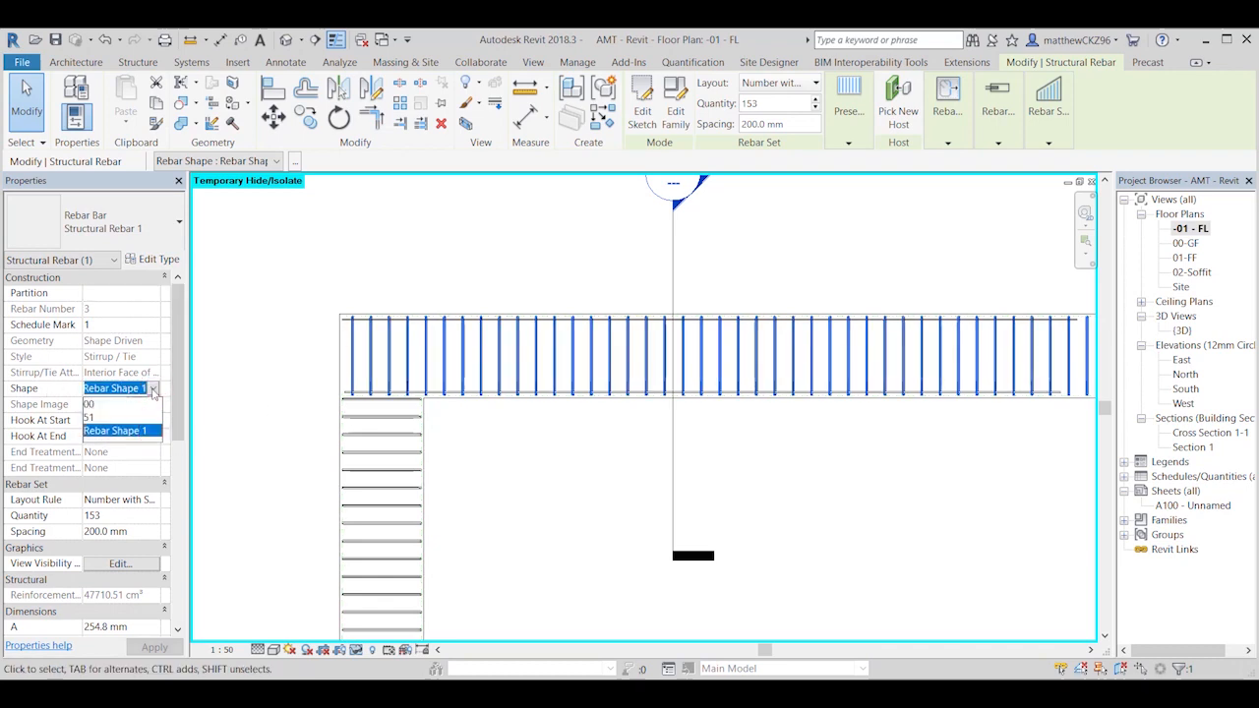
{"action": "left_click", "coordinate": [90, 418]}
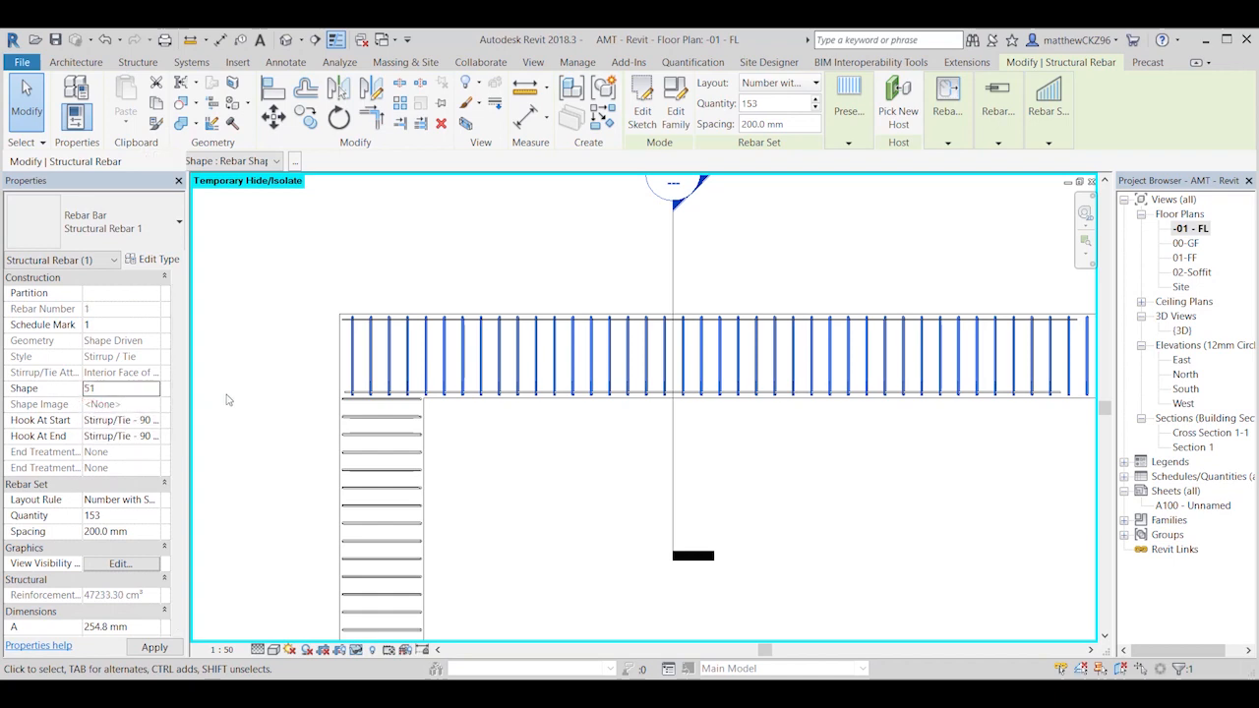
{"action": "left_click", "coordinate": [263, 415]}
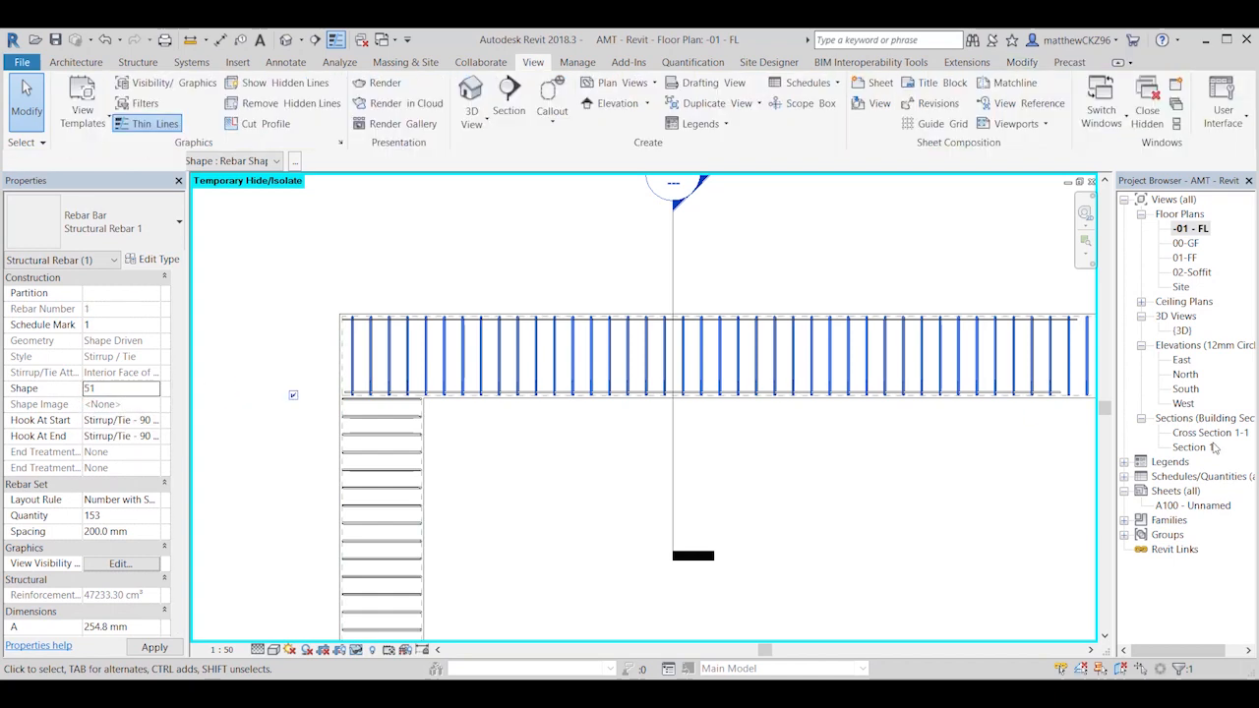
{"action": "left_click", "coordinate": [1124, 476]}
{"action": "double_click", "coordinate": [1192, 492]}
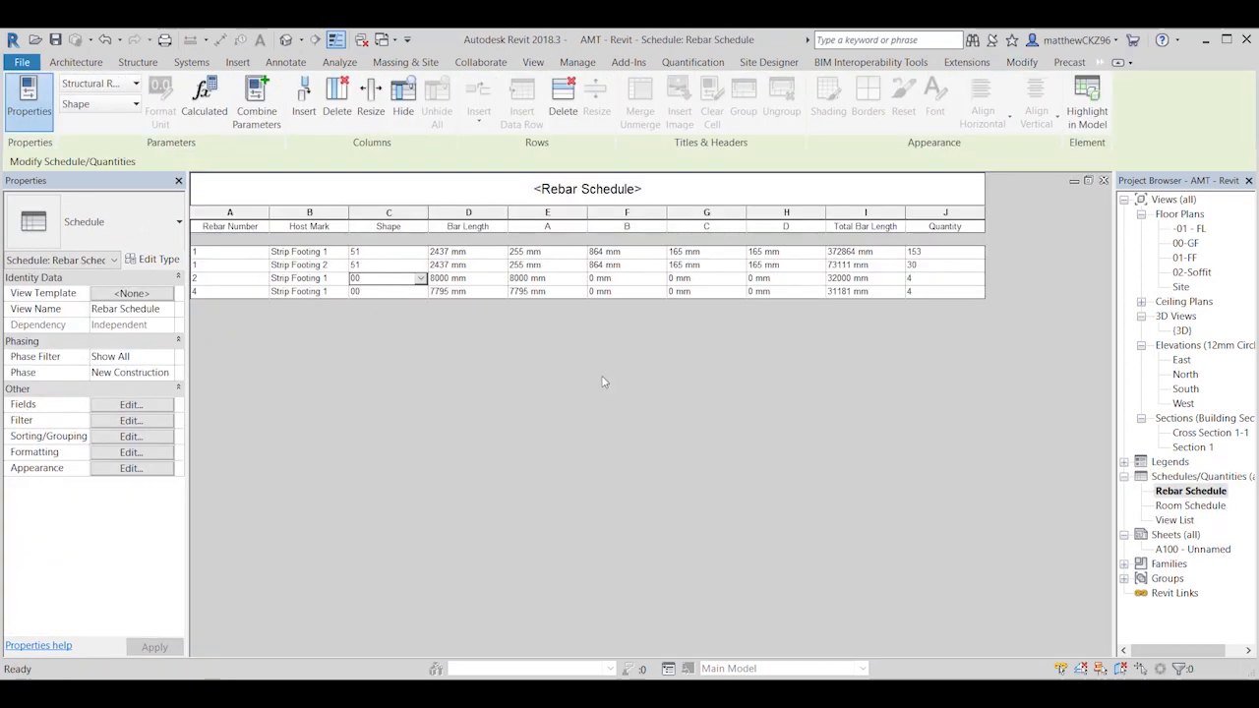